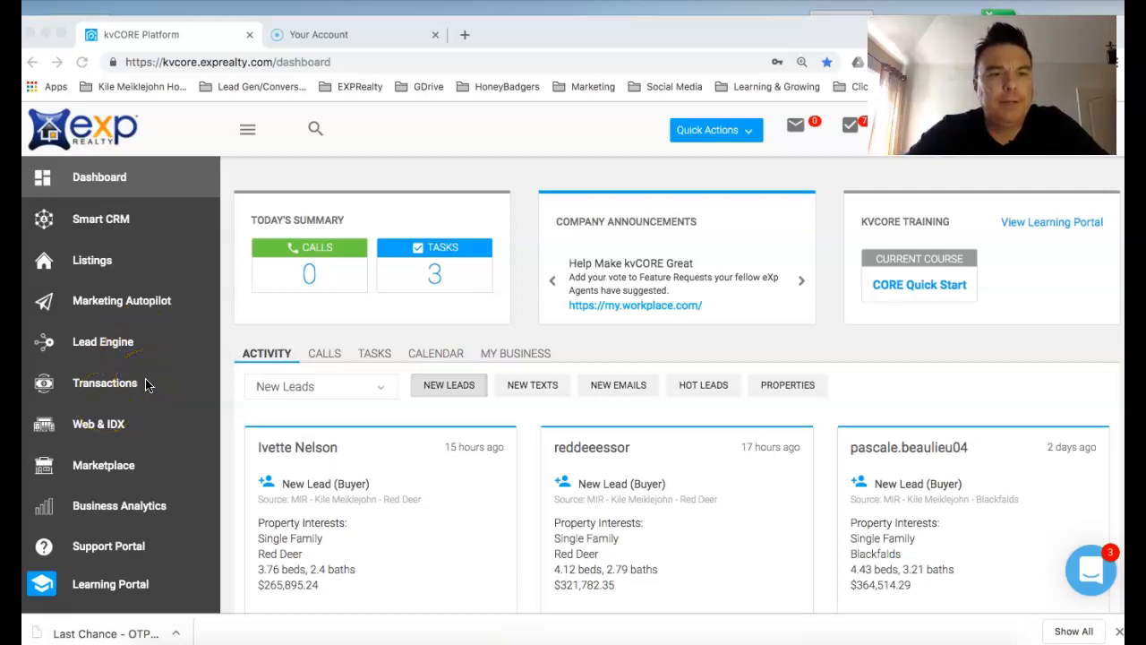
- Open the Smart Campaigns library in Marketing Autopilot
{"action": "left_click", "coordinate": [101, 229]}
{"action": "left_click", "coordinate": [101, 229]}
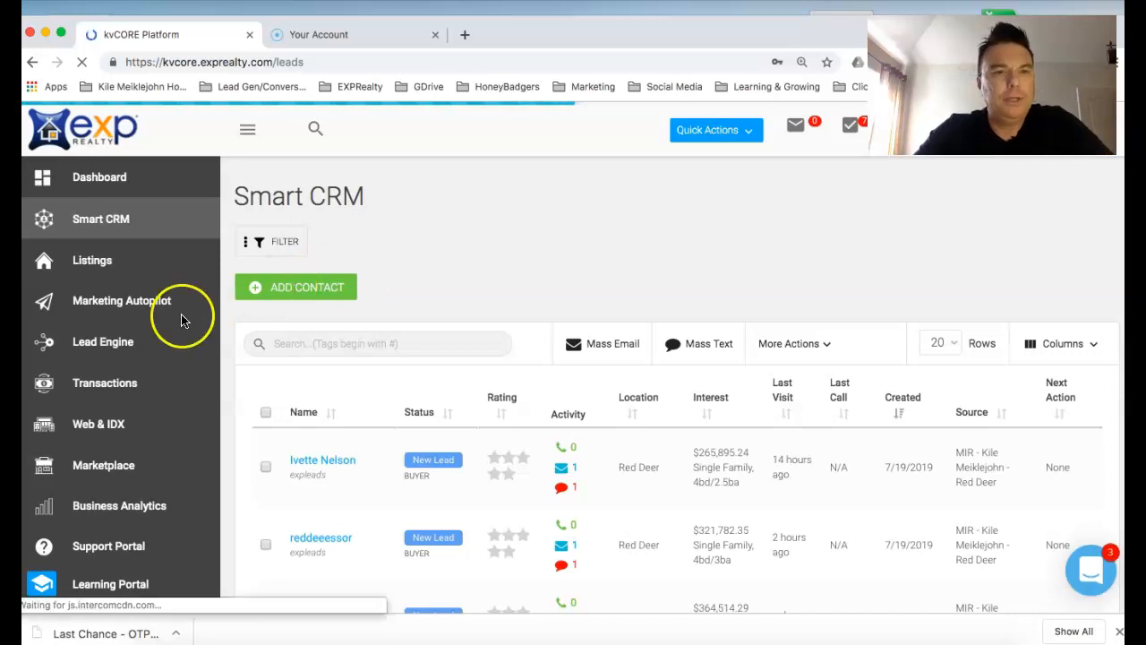
{"action": "left_click", "coordinate": [106, 307]}
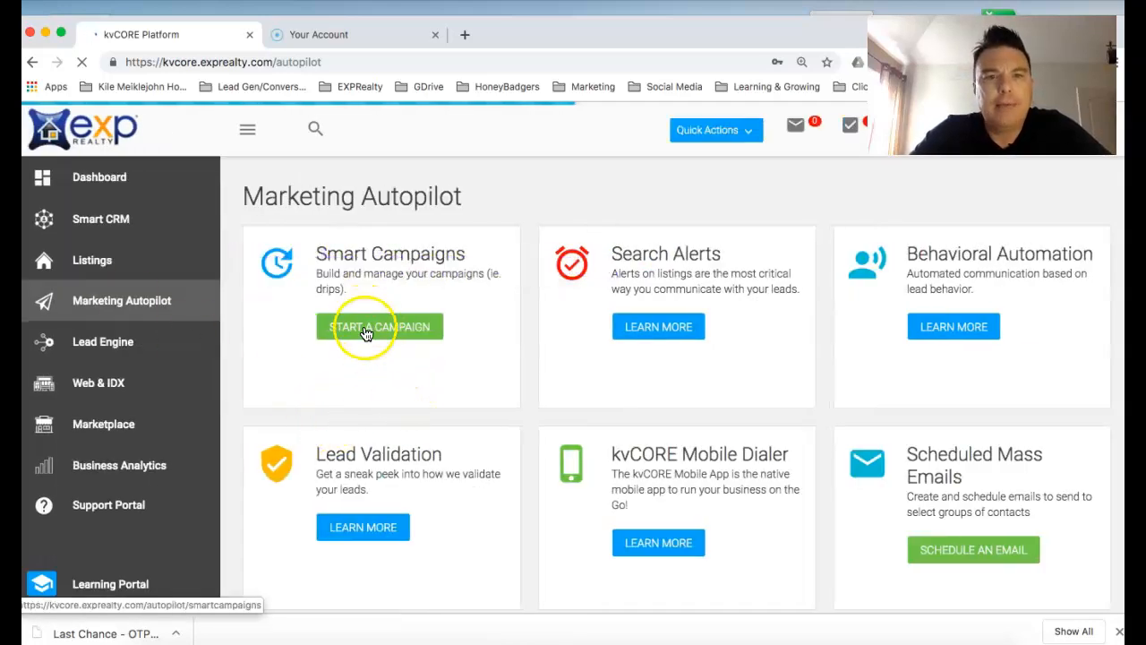
{"action": "left_click", "coordinate": [366, 331]}
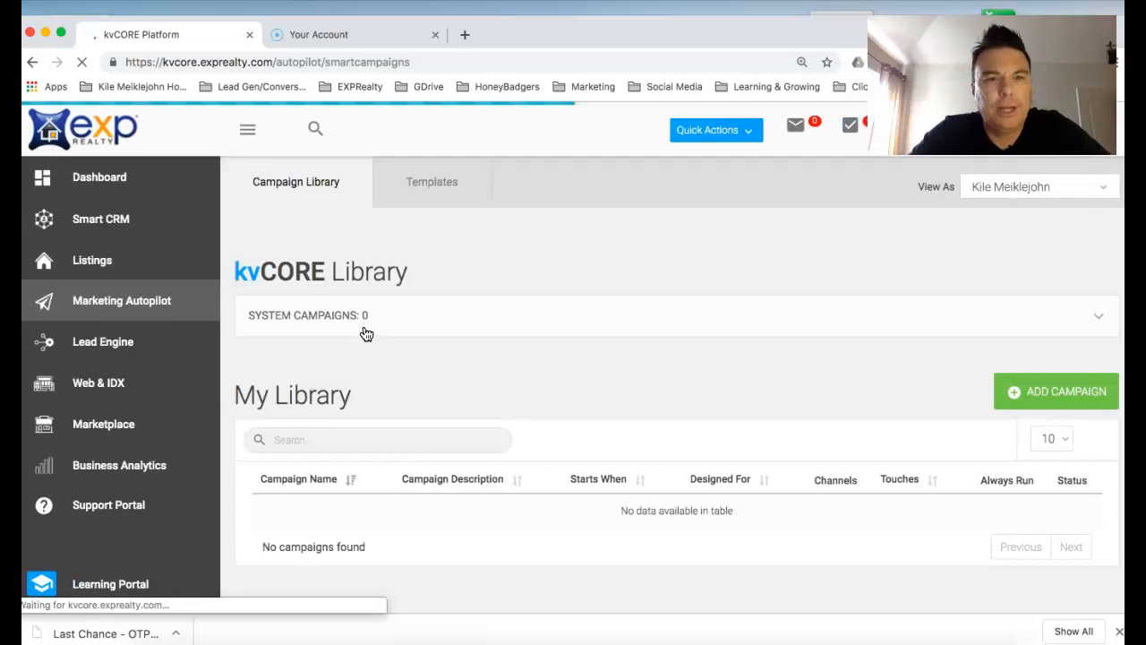
- Look through My Library and open the Buyer New Lead Text campaign with its list of actions
{"action": "scroll", "coordinate": [572, 422], "scroll_direction": "down", "scroll_amount": 1}
{"action": "scroll", "coordinate": [573, 422], "scroll_direction": "down", "scroll_amount": 3}
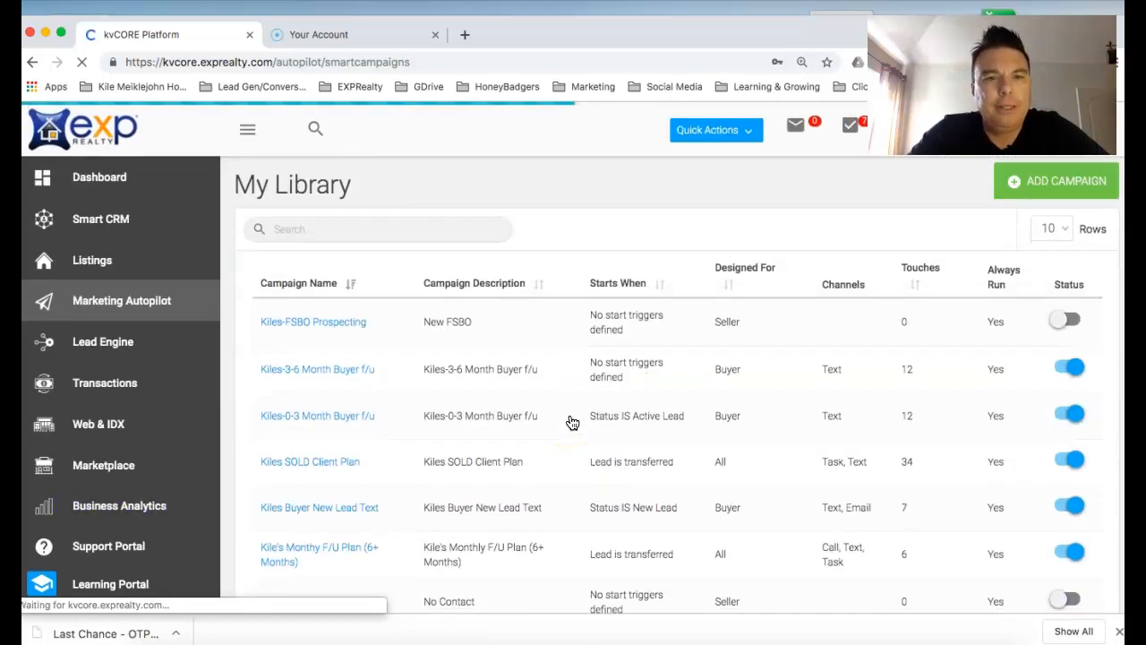
{"action": "scroll", "coordinate": [573, 422], "scroll_direction": "down", "scroll_amount": 3}
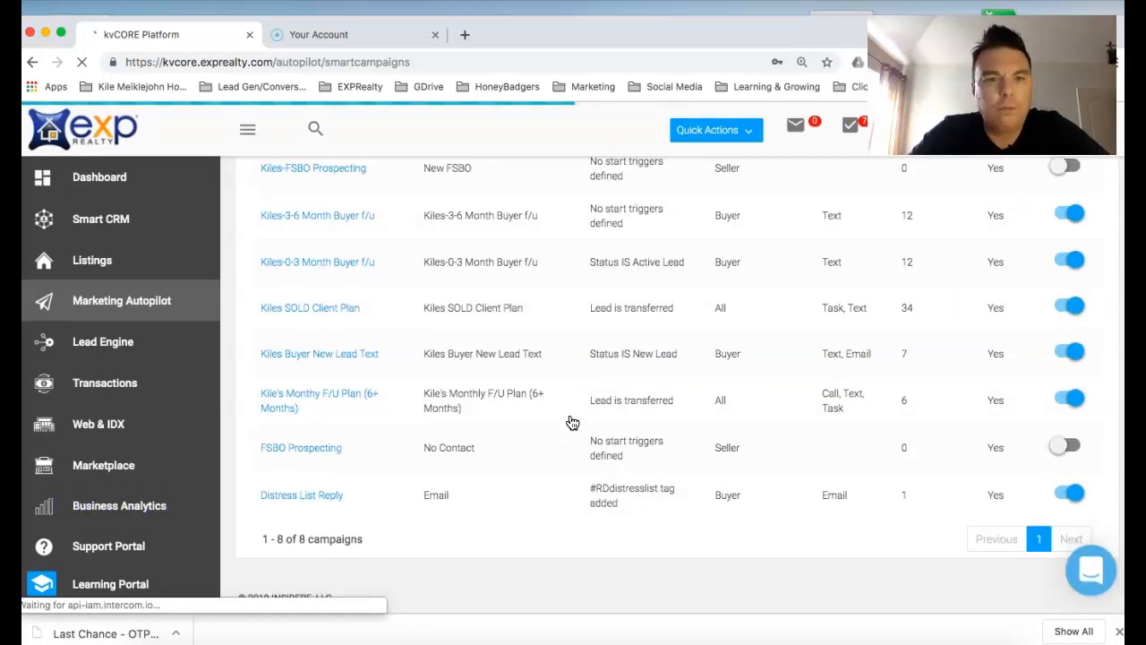
{"action": "scroll", "coordinate": [572, 422], "scroll_direction": "up", "scroll_amount": 3}
{"action": "left_click", "coordinate": [456, 427]}
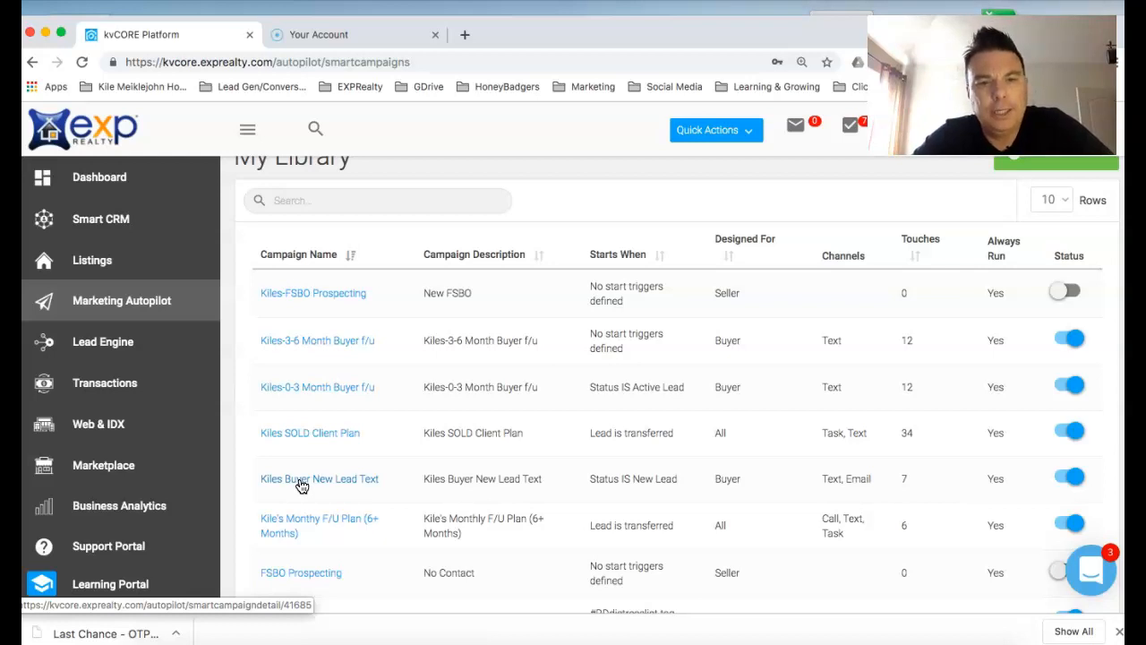
{"action": "left_click", "coordinate": [300, 482]}
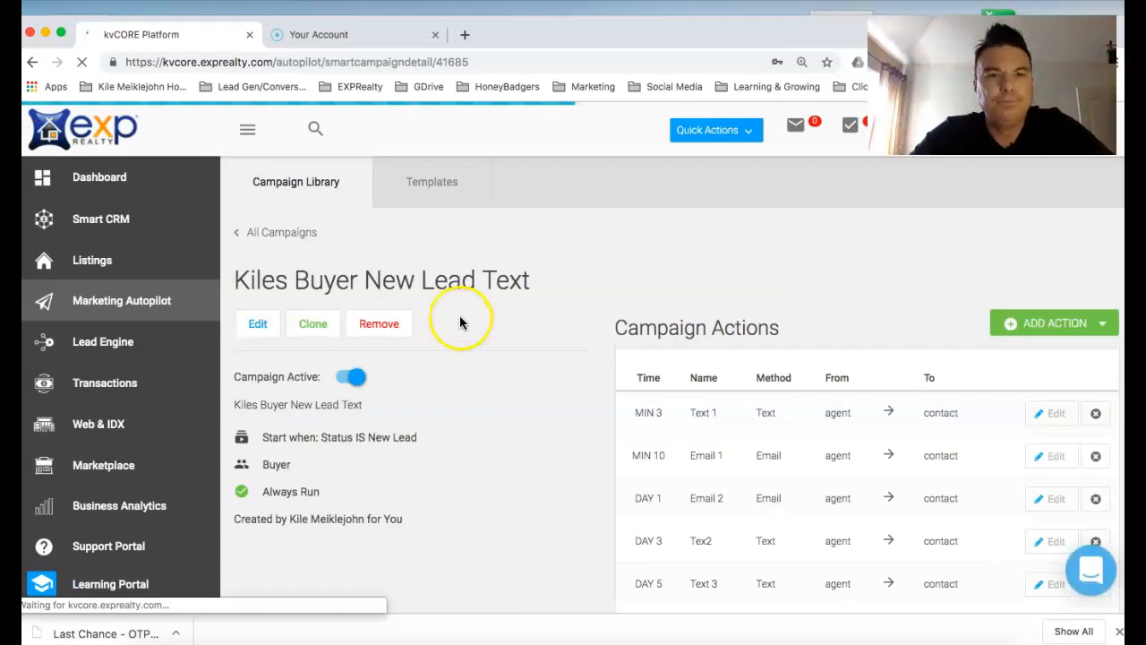
{"action": "scroll", "coordinate": [515, 320], "scroll_direction": "down", "scroll_amount": 2}
{"action": "scroll", "coordinate": [515, 320], "scroll_direction": "up", "scroll_amount": 2}
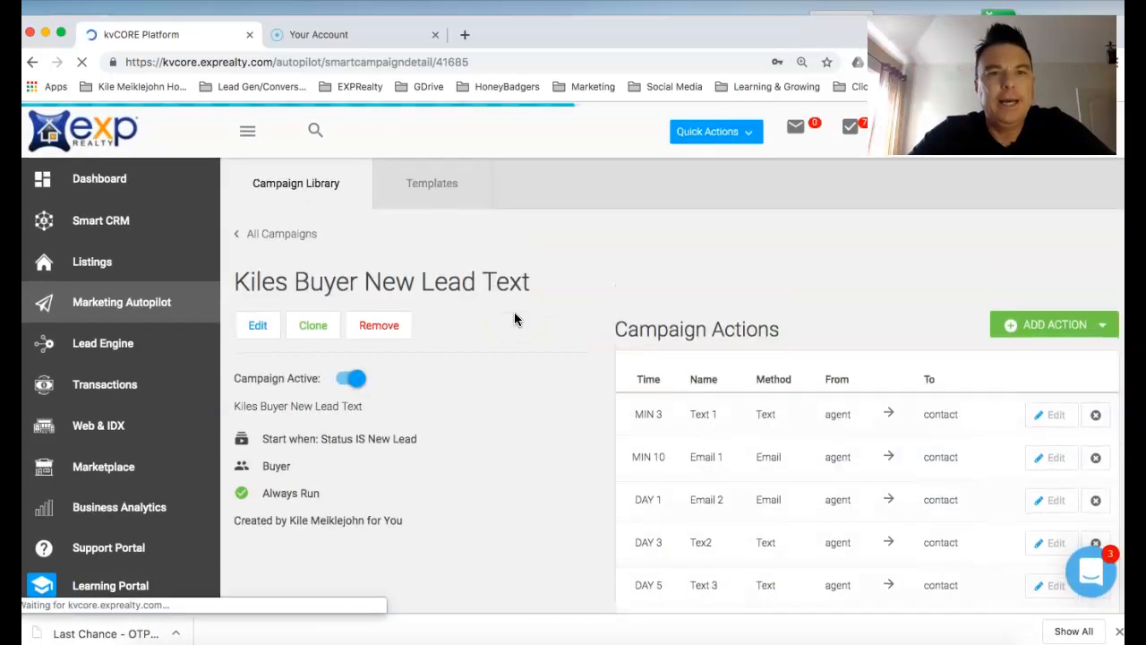
{"action": "left_click", "coordinate": [258, 326]}
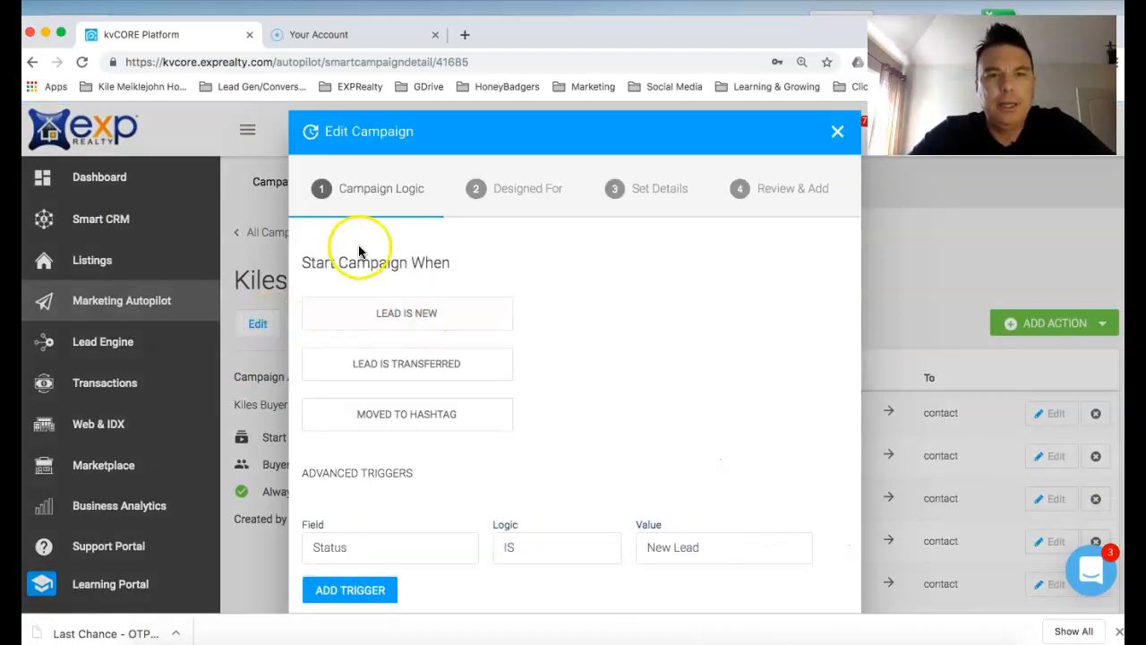
{"action": "left_click", "coordinate": [416, 319]}
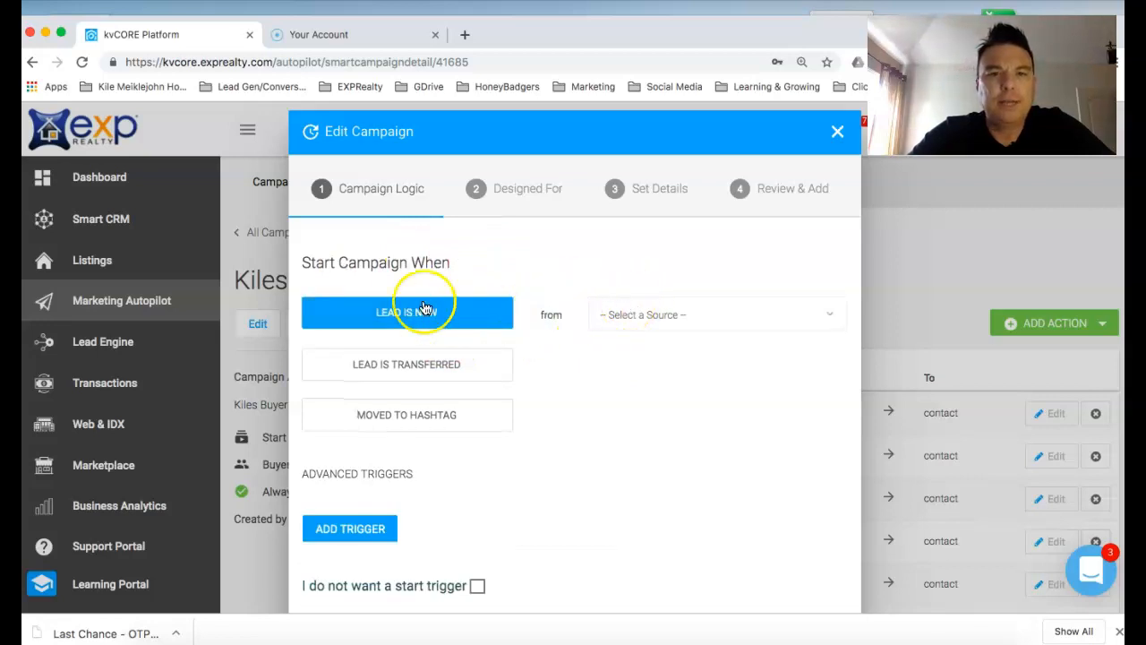
{"action": "scroll", "coordinate": [591, 395], "scroll_direction": "down", "scroll_amount": 2}
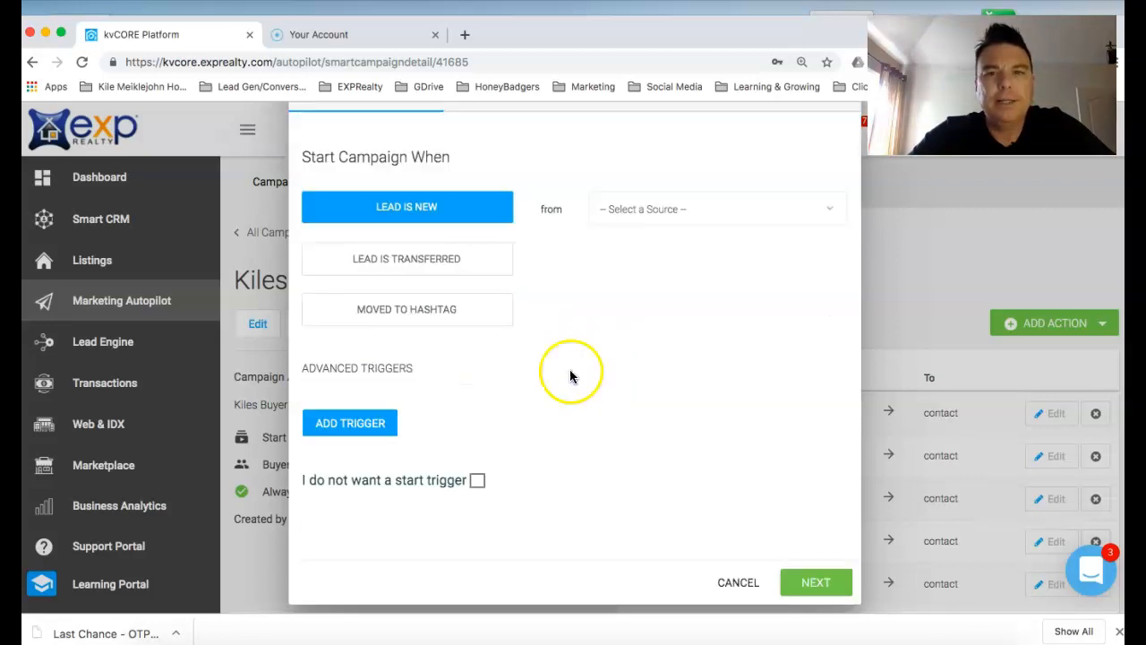
{"action": "left_click", "coordinate": [353, 428]}
{"action": "scroll", "coordinate": [527, 313], "scroll_direction": "down", "scroll_amount": 1}
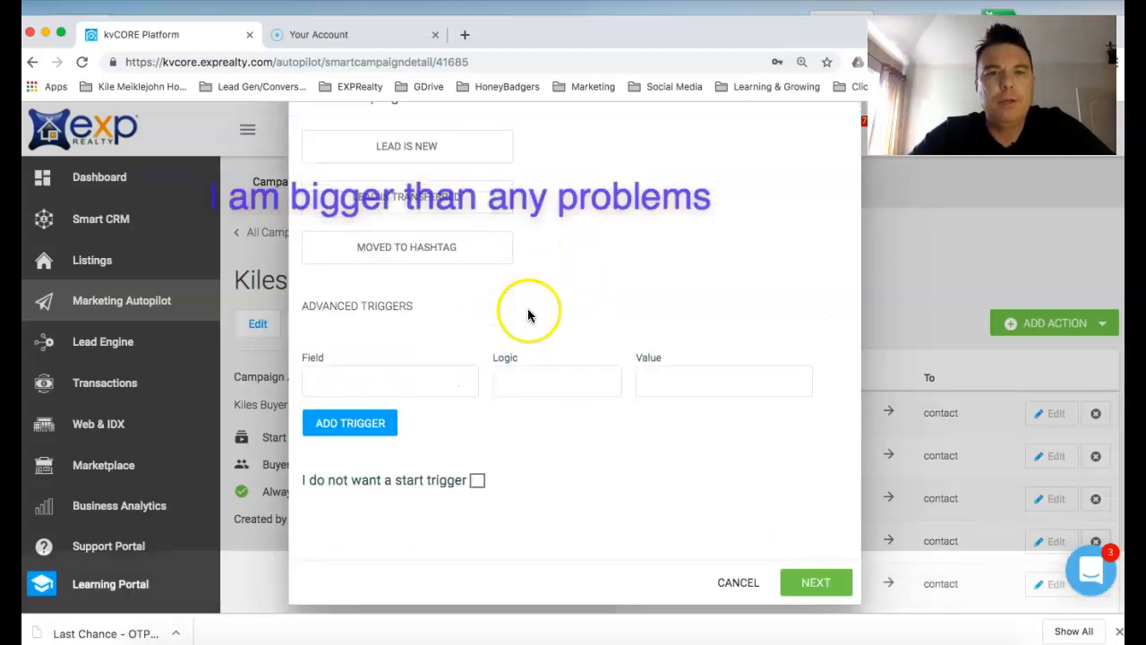
{"action": "left_click", "coordinate": [356, 380]}
{"action": "left_click", "coordinate": [616, 452]}
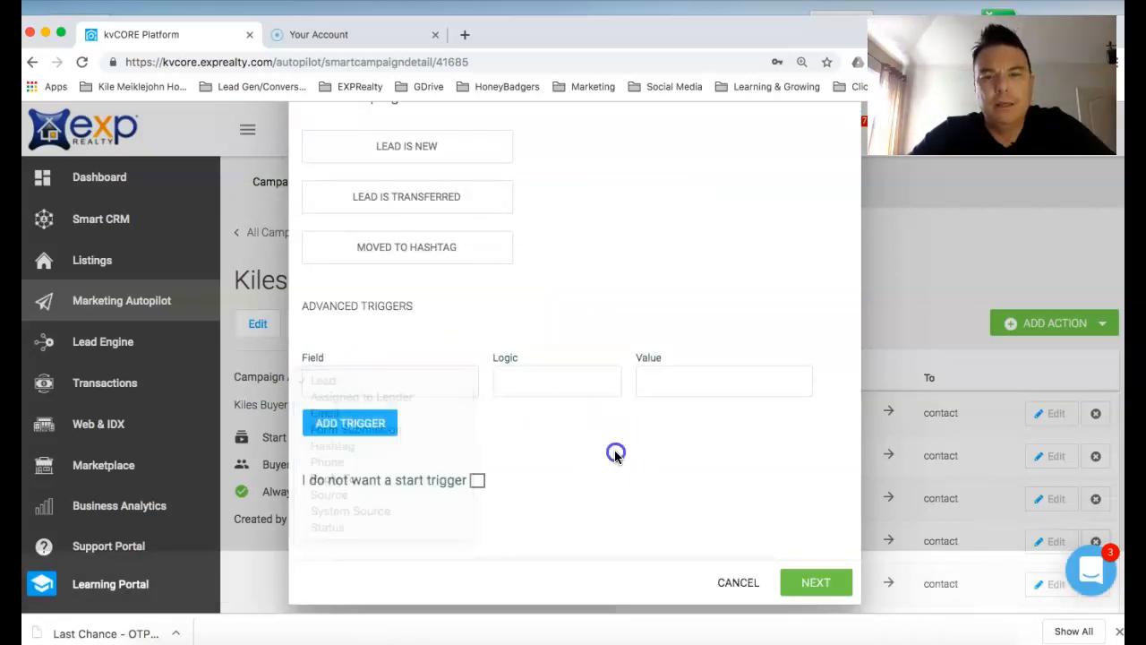
{"action": "left_click", "coordinate": [359, 428]}
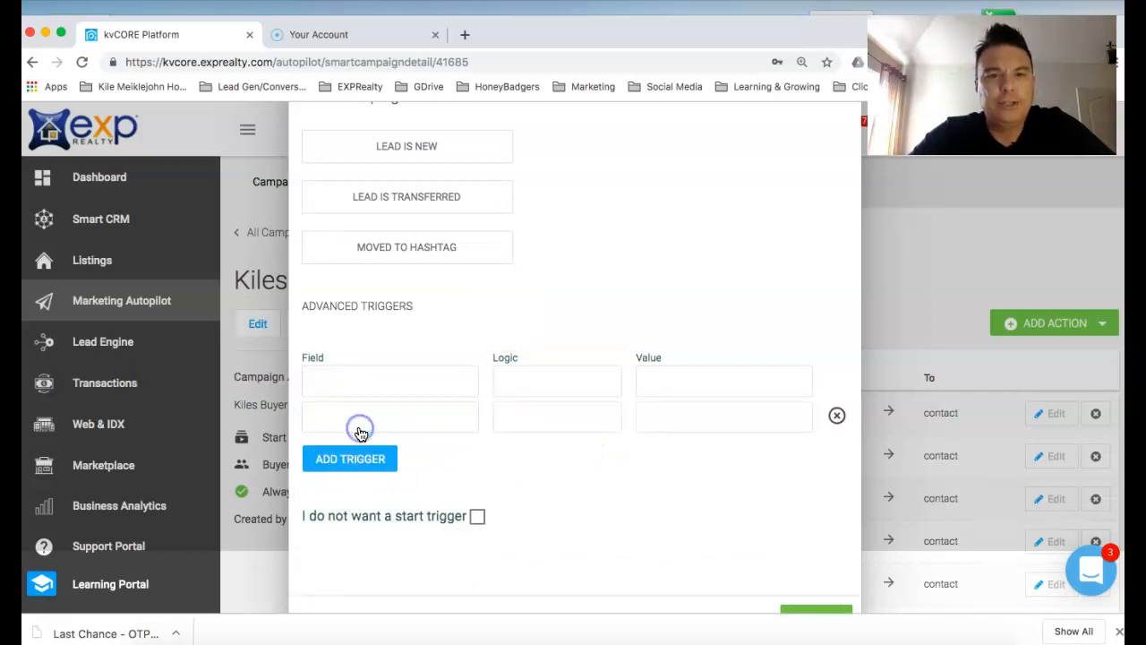
{"action": "left_click", "coordinate": [837, 416]}
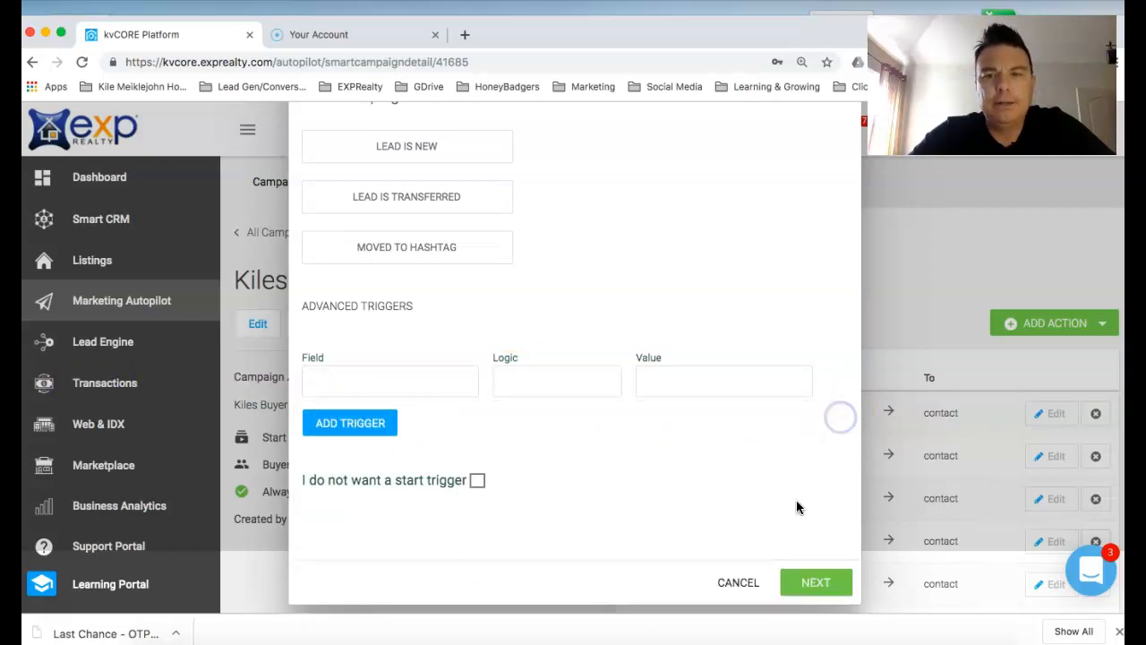
{"action": "left_click", "coordinate": [738, 584]}
{"action": "left_click", "coordinate": [496, 467]}
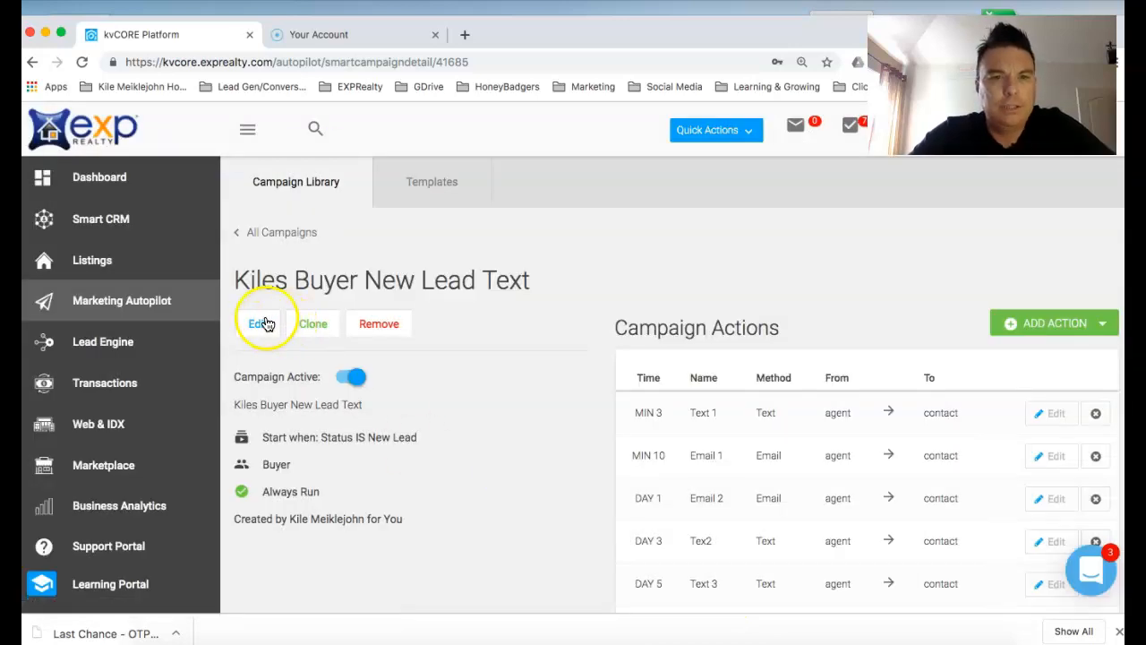
- Open the campaign for editing and examine its start conditions and advanced trigger
{"action": "left_click", "coordinate": [259, 324]}
{"action": "scroll", "coordinate": [561, 440], "scroll_direction": "down", "scroll_amount": 3}
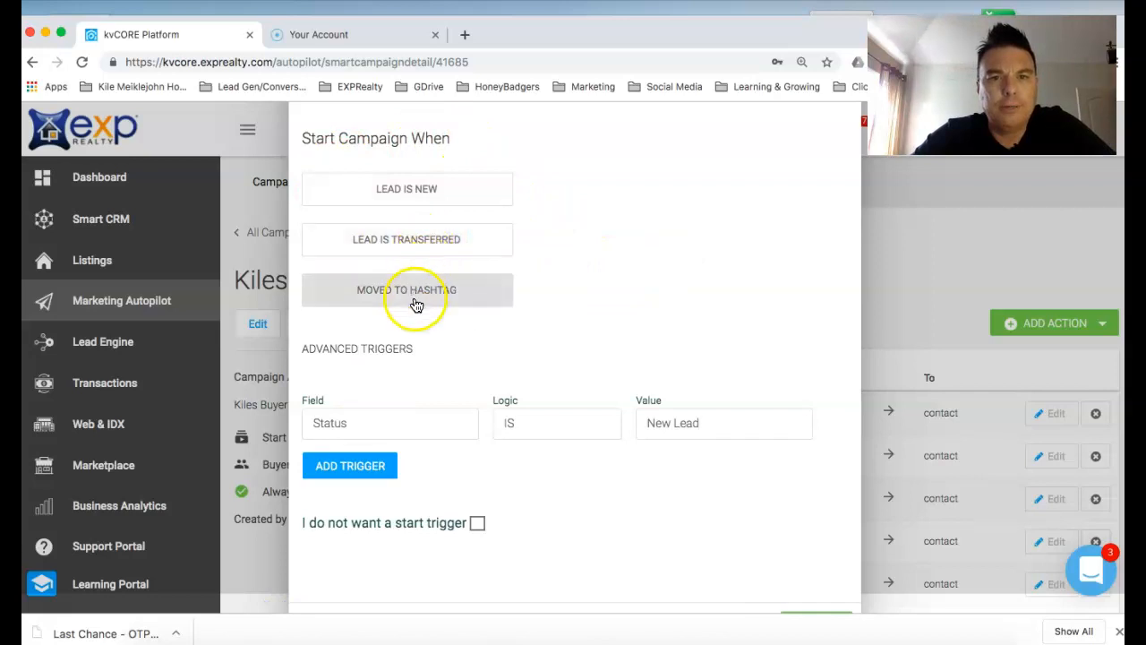
{"action": "scroll", "coordinate": [599, 274], "scroll_direction": "up", "scroll_amount": 3}
{"action": "scroll", "coordinate": [598, 277], "scroll_direction": "down", "scroll_amount": 2}
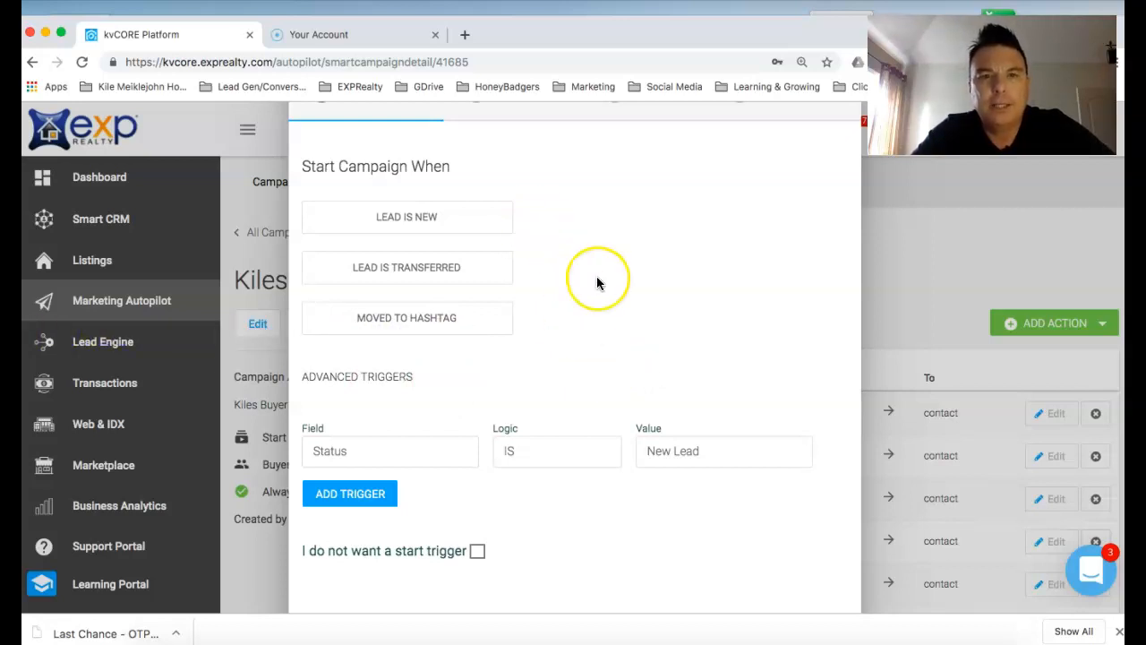
{"action": "scroll", "coordinate": [595, 276], "scroll_direction": "up", "scroll_amount": 2}
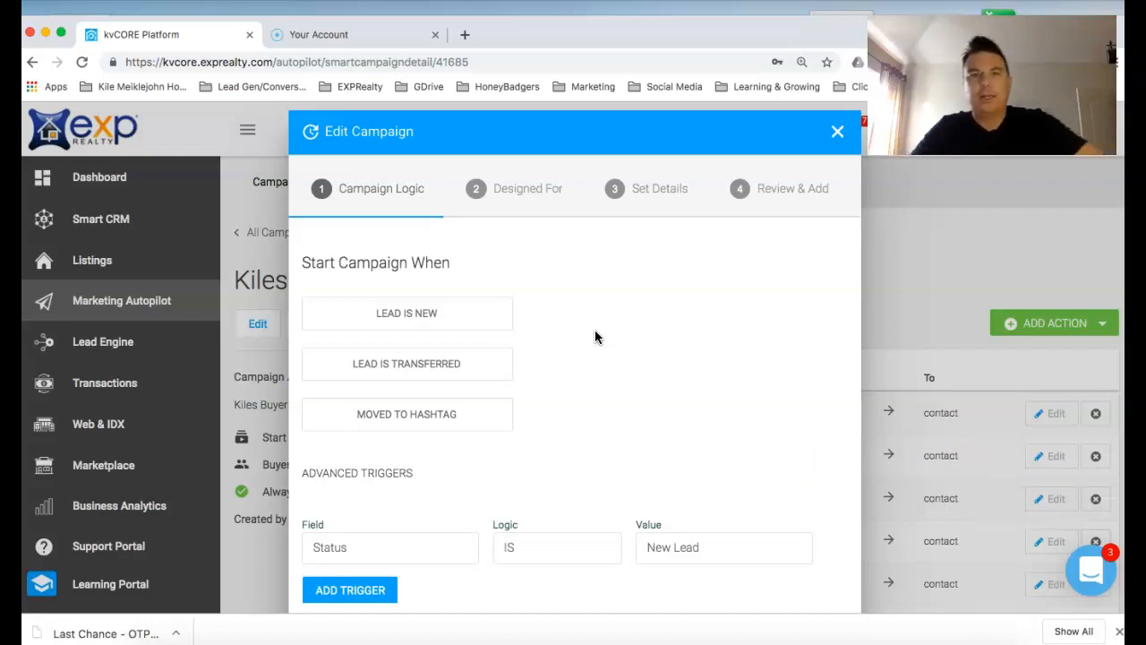
{"action": "scroll", "coordinate": [588, 325], "scroll_direction": "down", "scroll_amount": 1}
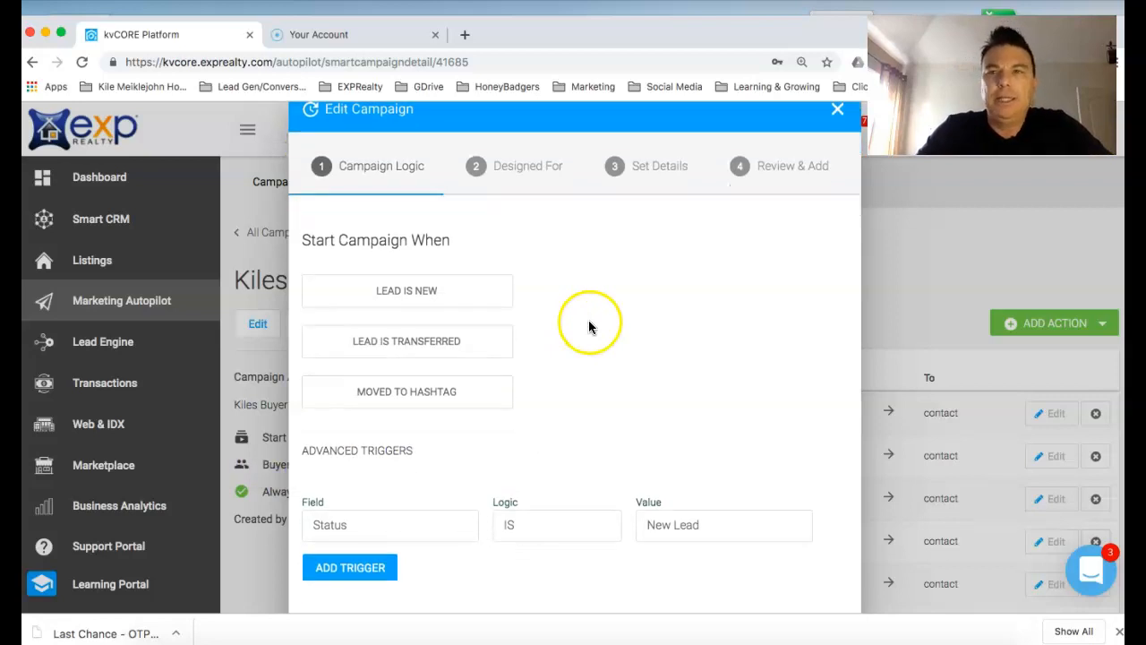
{"action": "scroll", "coordinate": [594, 418], "scroll_direction": "down", "scroll_amount": 3}
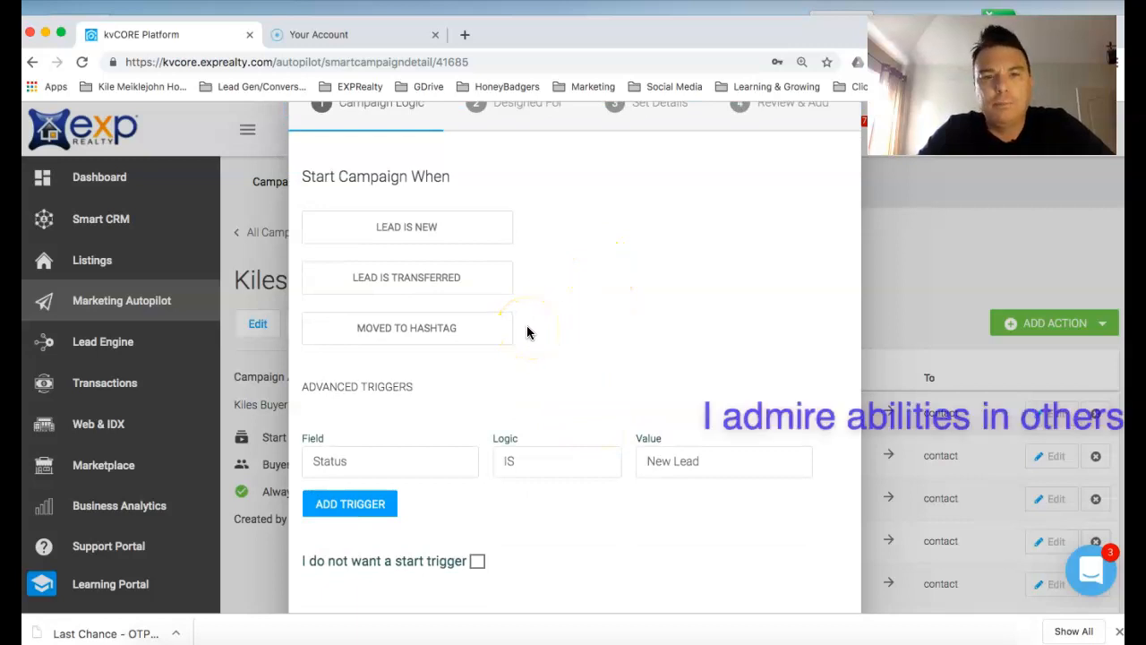
{"action": "scroll", "coordinate": [531, 389], "scroll_direction": "up", "scroll_amount": 2}
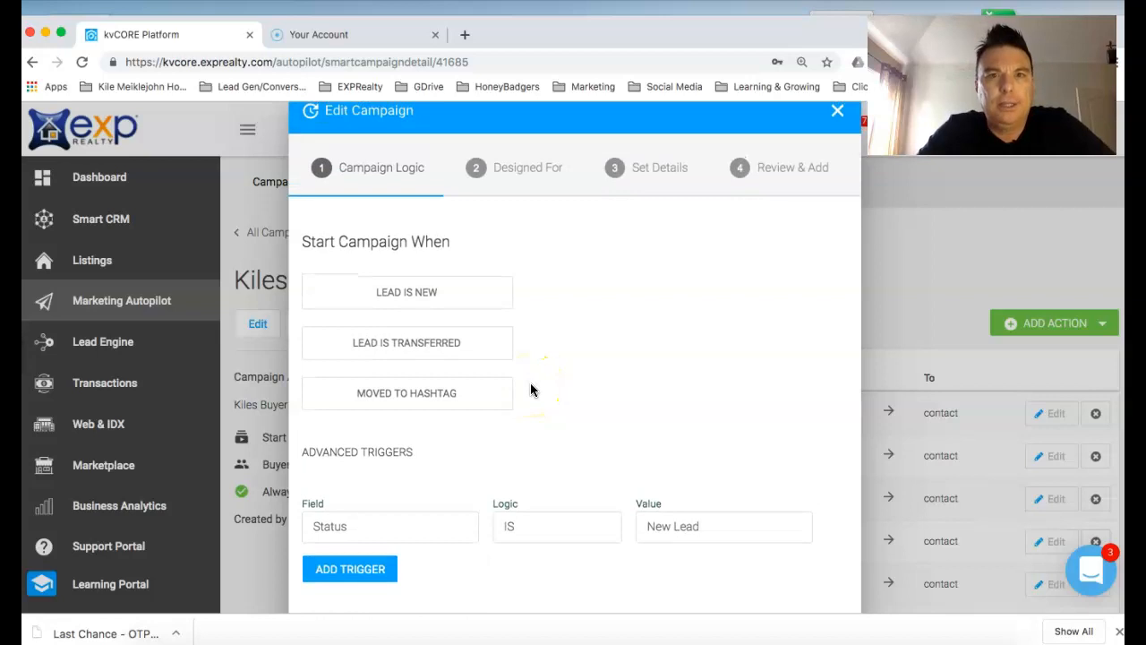
{"action": "scroll", "coordinate": [532, 389], "scroll_direction": "down", "scroll_amount": 3}
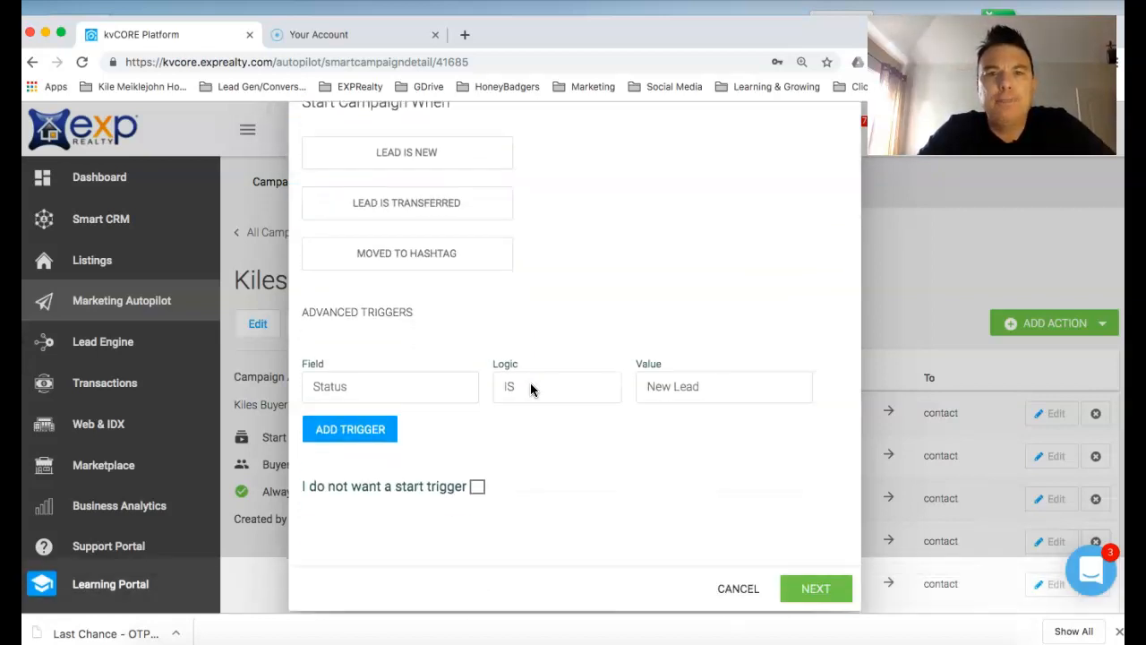
{"action": "scroll", "coordinate": [627, 225], "scroll_direction": "up", "scroll_amount": 2}
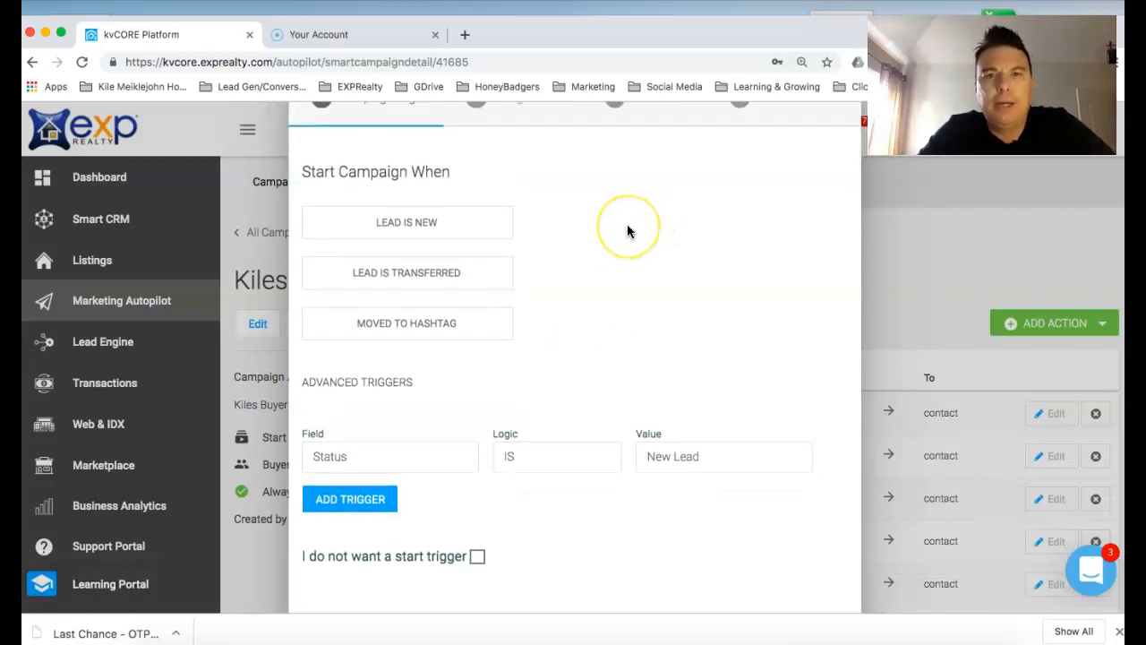
{"action": "scroll", "coordinate": [627, 228], "scroll_direction": "down", "scroll_amount": 1}
{"action": "scroll", "coordinate": [627, 229], "scroll_direction": "up", "scroll_amount": 2}
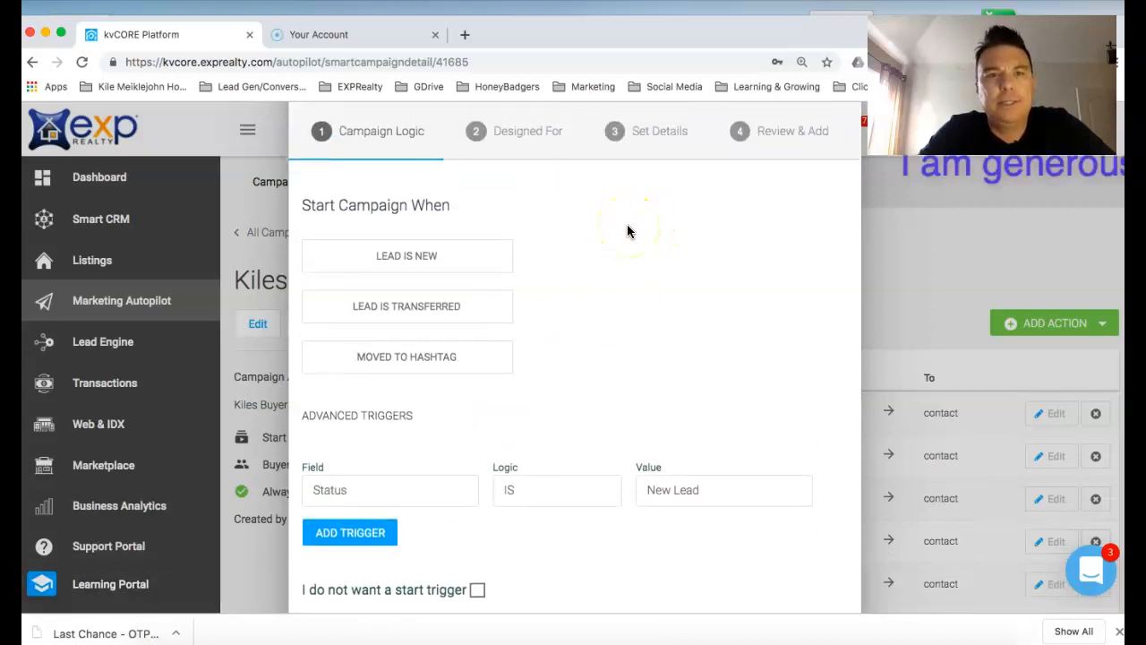
{"action": "scroll", "coordinate": [627, 228], "scroll_direction": "down", "scroll_amount": 1}
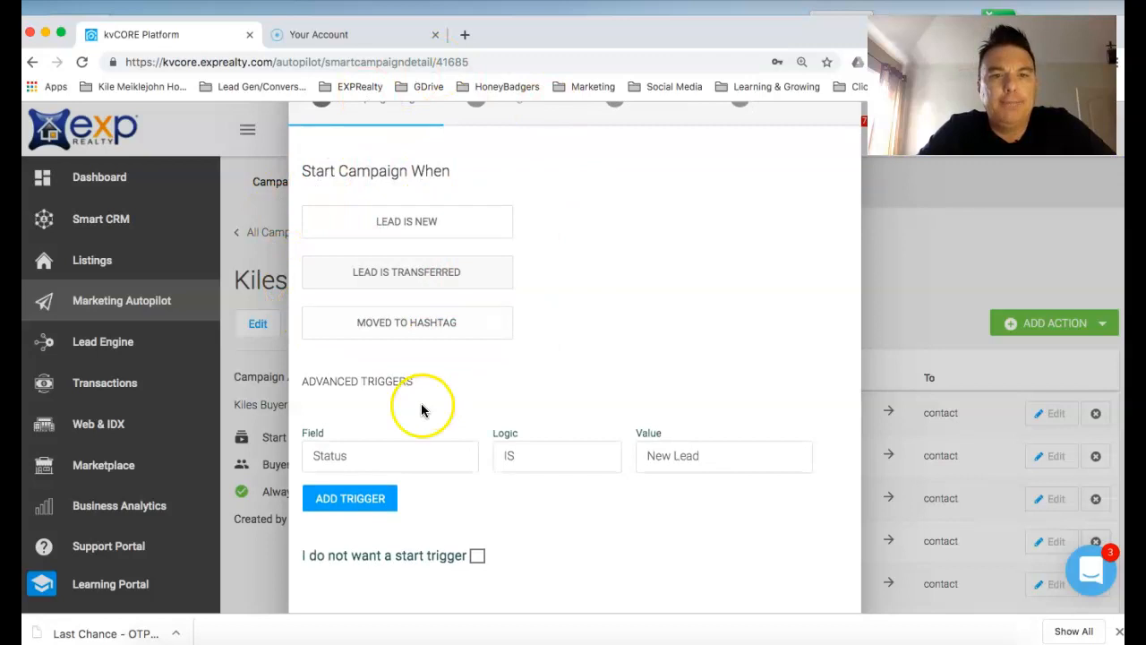
{"action": "scroll", "coordinate": [431, 401], "scroll_direction": "down", "scroll_amount": 2}
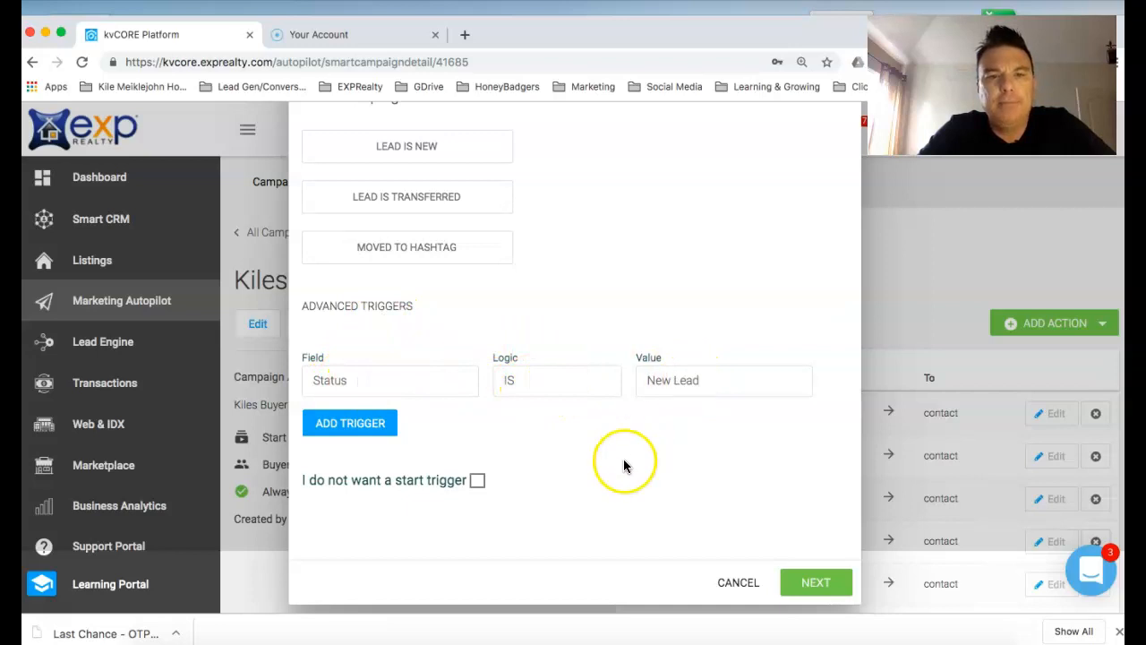
- Keep the Status IS New Lead trigger and the Buyer audience, and advance to the campaign details
{"action": "left_click", "coordinate": [801, 587]}
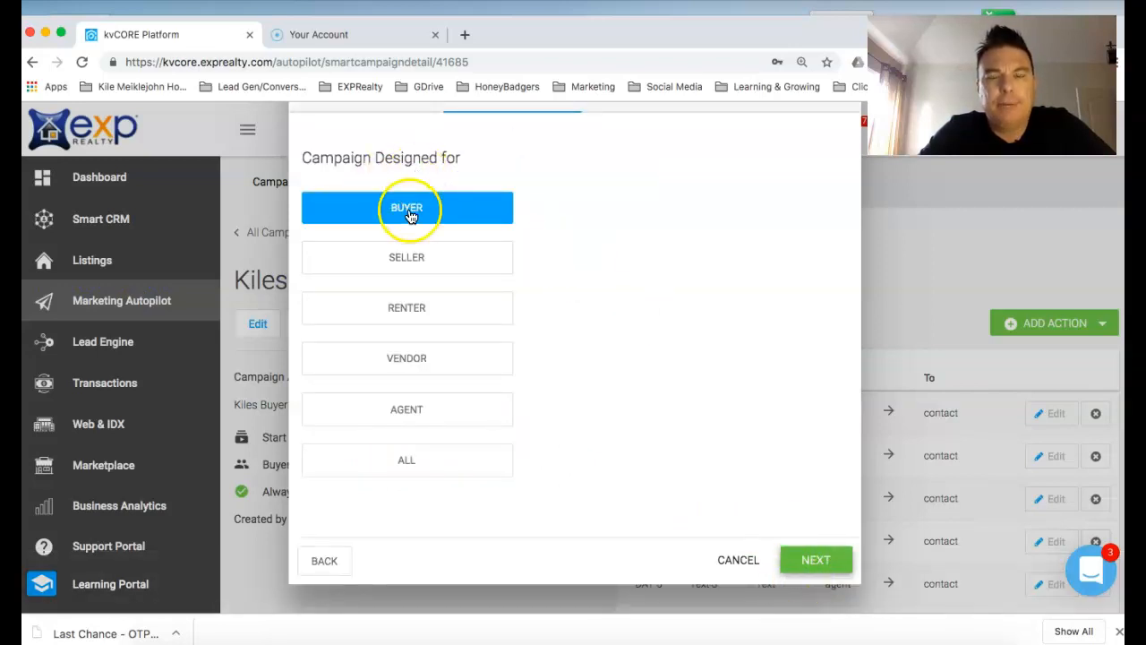
{"action": "left_click", "coordinate": [813, 576]}
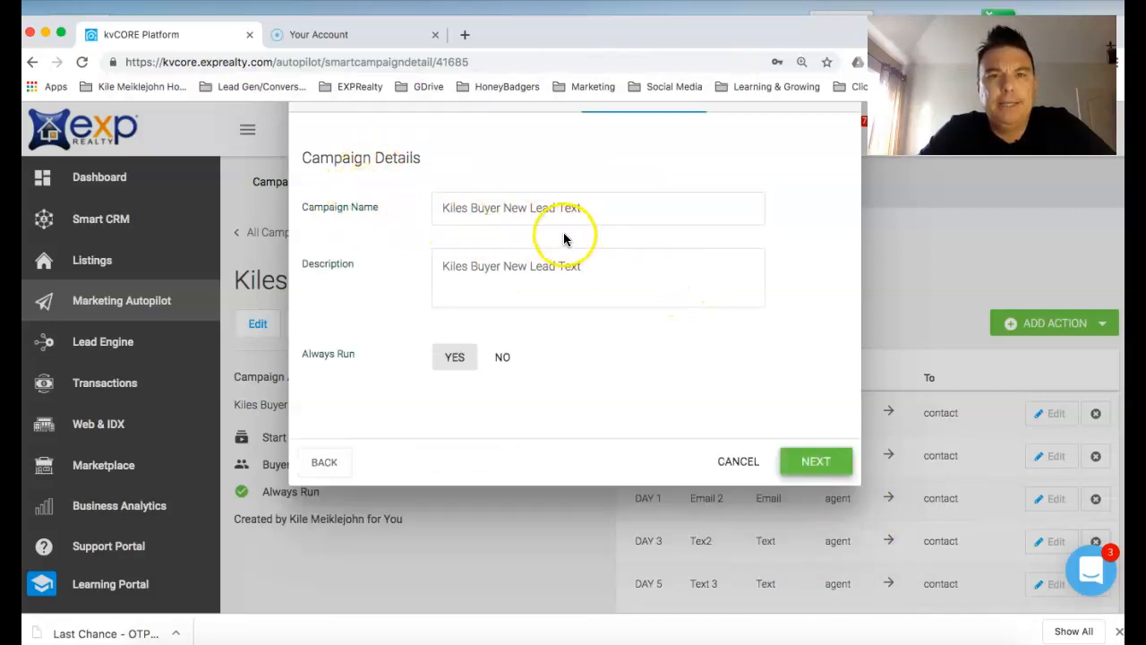
{"action": "scroll", "coordinate": [564, 240], "scroll_direction": "up", "scroll_amount": 2}
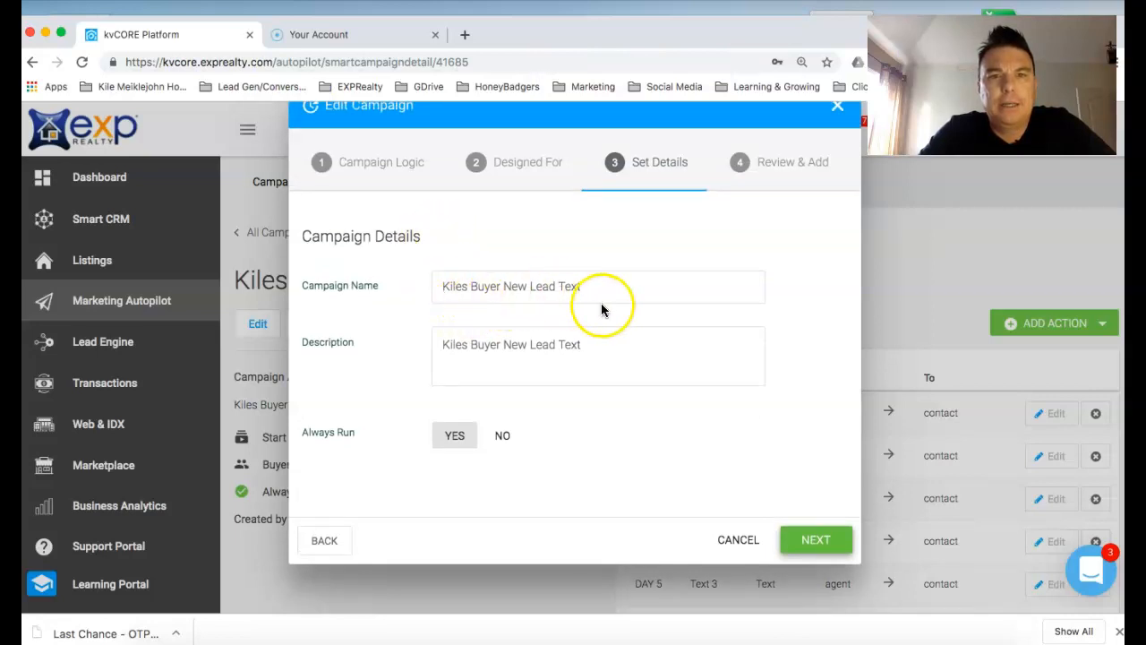
{"action": "scroll", "coordinate": [800, 431], "scroll_direction": "down", "scroll_amount": 1}
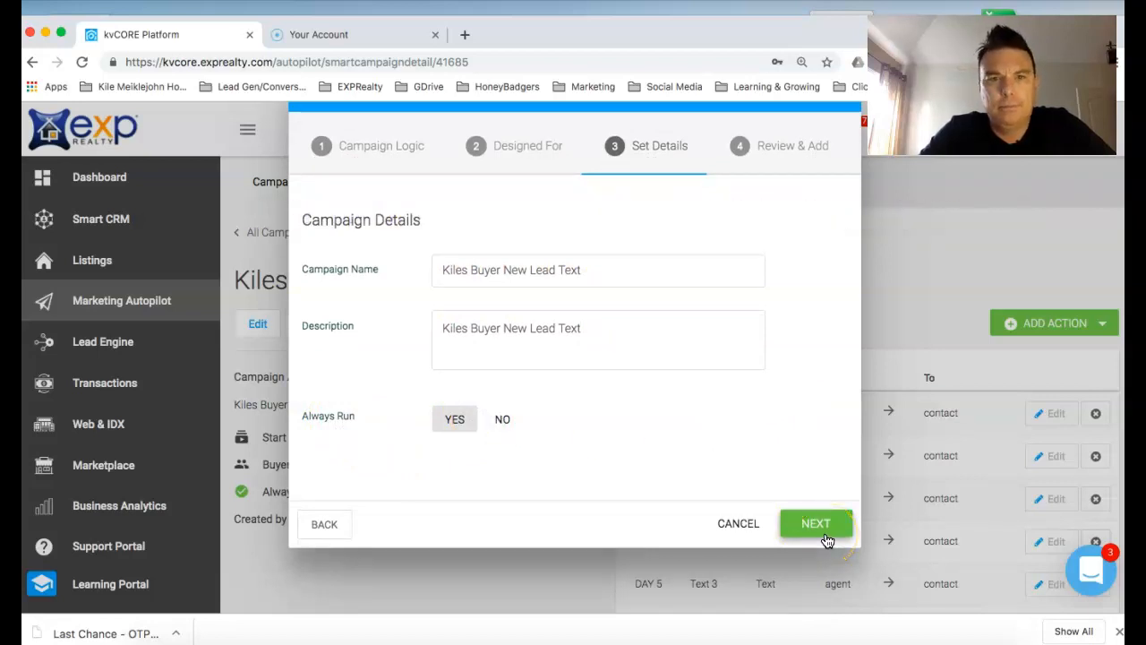
- Replace the word "Text" with "Follow up" at the end of both the campaign name and the description
{"action": "left_click", "coordinate": [588, 277]}
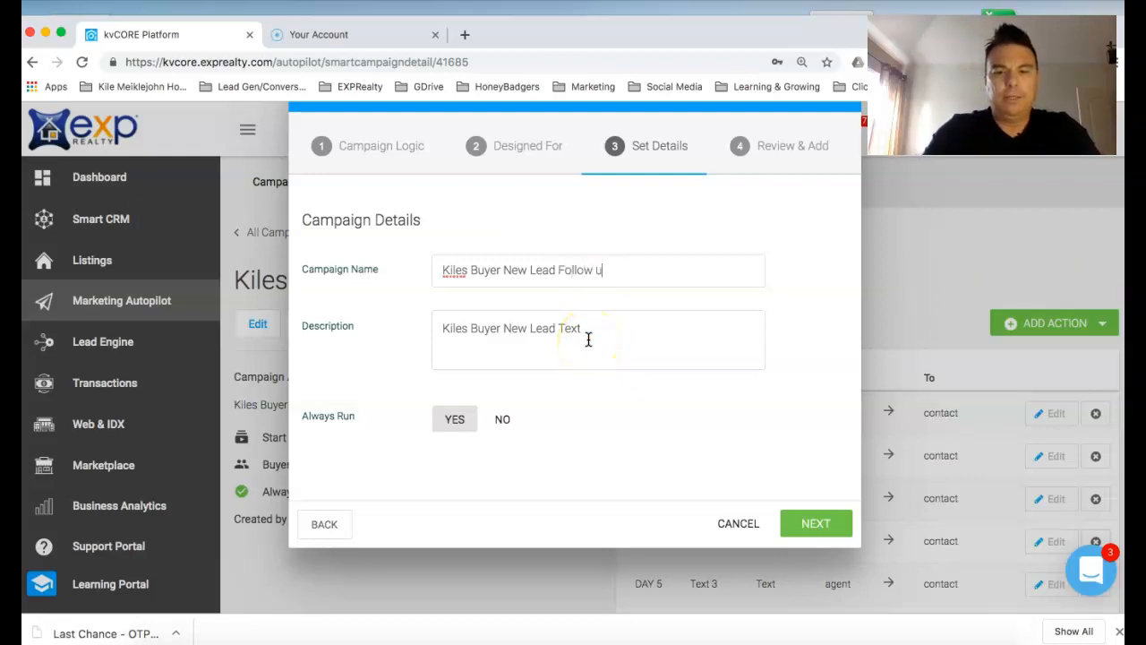
{"action": "left_click", "coordinate": [587, 328]}
{"action": "key", "text": "BackSpace"}
{"action": "key", "text": "BackSpace"}
{"action": "key", "text": "BackSpace"}
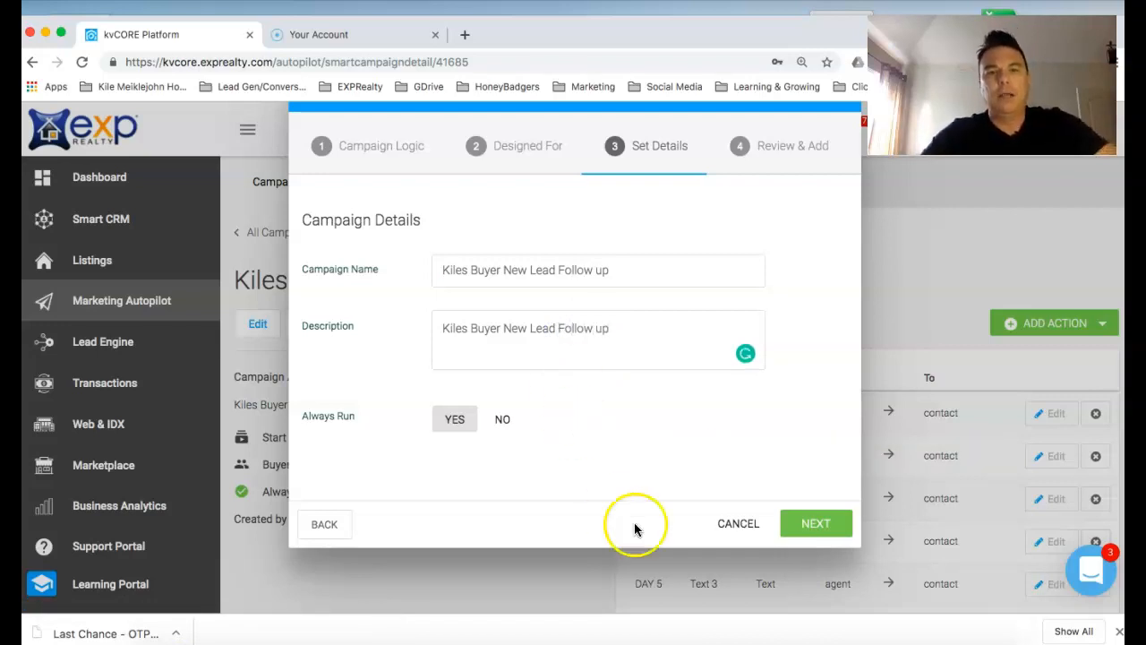
- Advance to the campaign review and save the edited campaign
{"action": "left_click", "coordinate": [816, 524]}
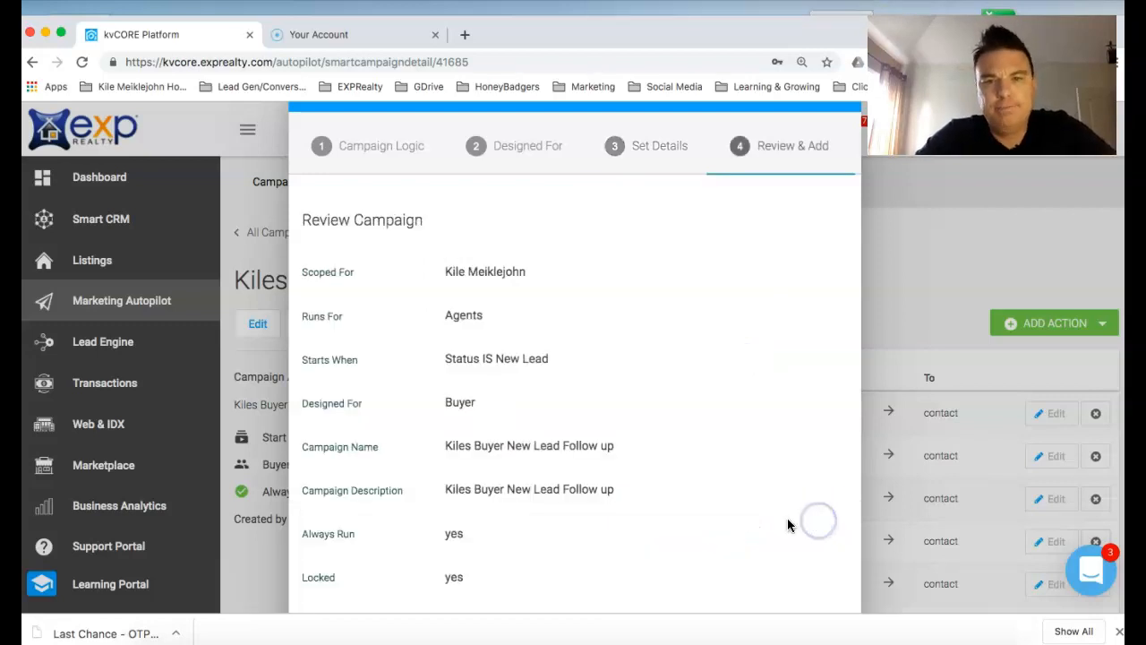
{"action": "left_click", "coordinate": [770, 584]}
{"action": "scroll", "coordinate": [699, 344], "scroll_direction": "down", "scroll_amount": 2}
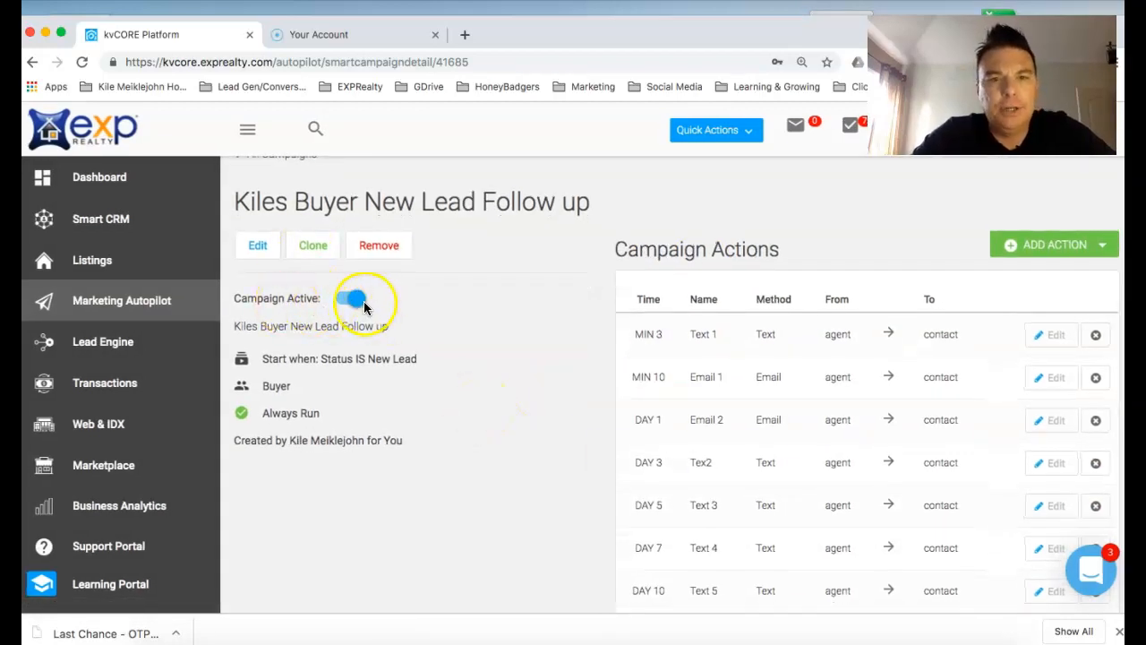
- Examine the campaign's active status, trigger and audience, and the timing and method of each text and email action
{"action": "scroll", "coordinate": [466, 349], "scroll_direction": "down", "scroll_amount": 1}
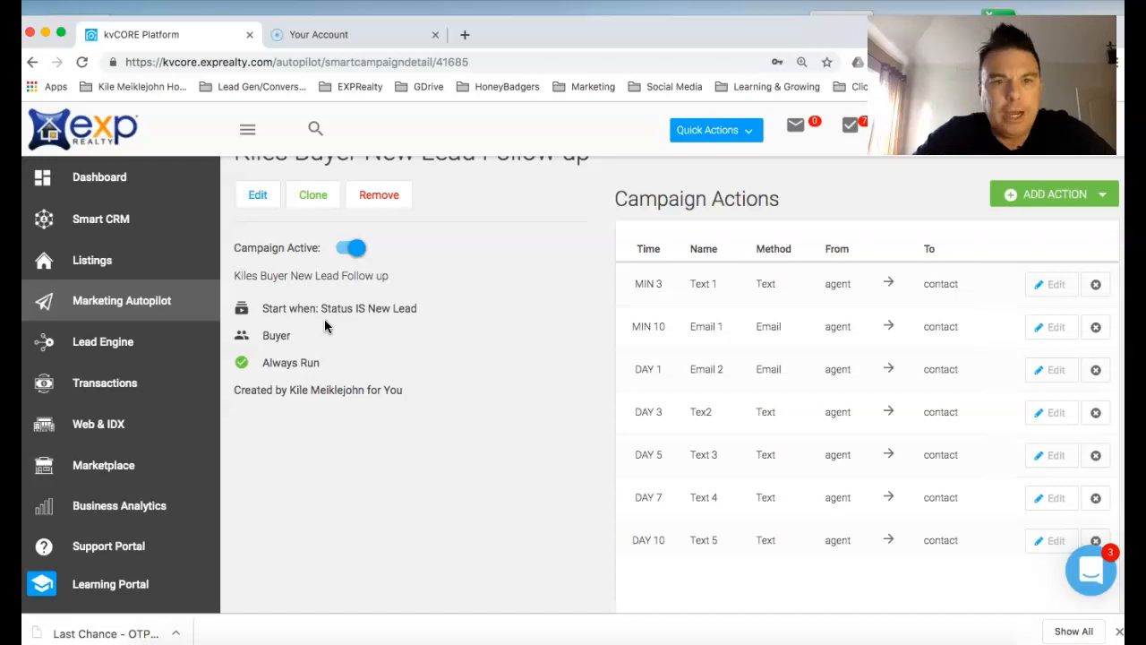
{"action": "scroll", "coordinate": [524, 374], "scroll_direction": "up", "scroll_amount": 1}
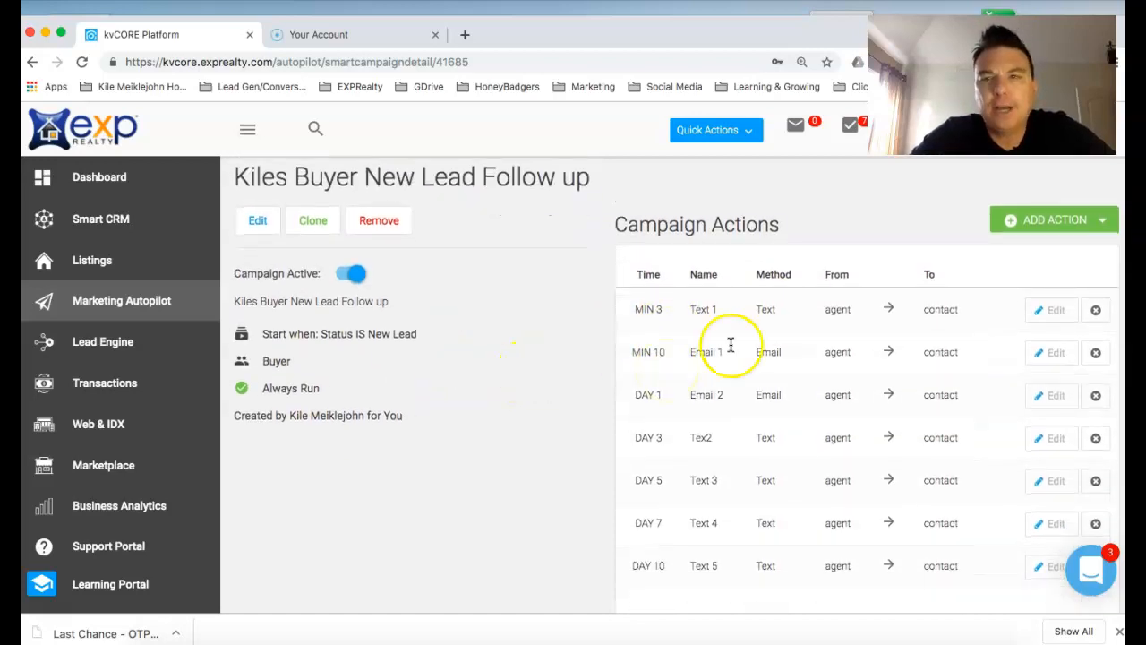
{"action": "scroll", "coordinate": [1014, 302], "scroll_direction": "down", "scroll_amount": 1}
{"action": "scroll", "coordinate": [1014, 301], "scroll_direction": "down", "scroll_amount": 1}
{"action": "scroll", "coordinate": [1014, 302], "scroll_direction": "up", "scroll_amount": 1}
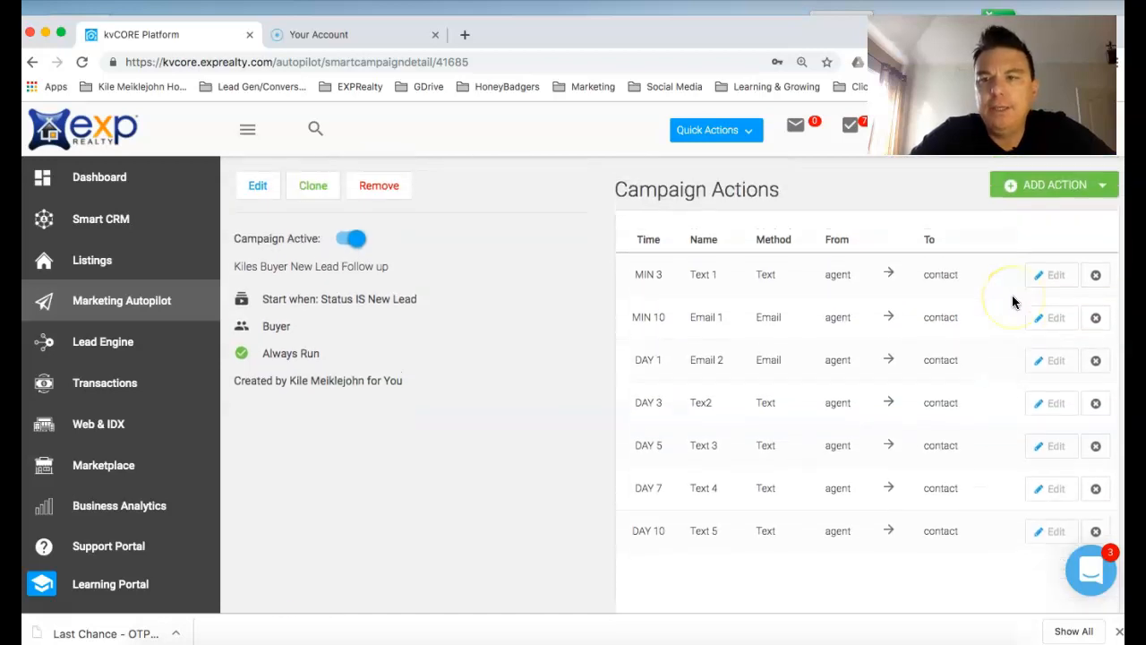
{"action": "scroll", "coordinate": [1014, 302], "scroll_direction": "down", "scroll_amount": 1}
{"action": "scroll", "coordinate": [1014, 302], "scroll_direction": "up", "scroll_amount": 1}
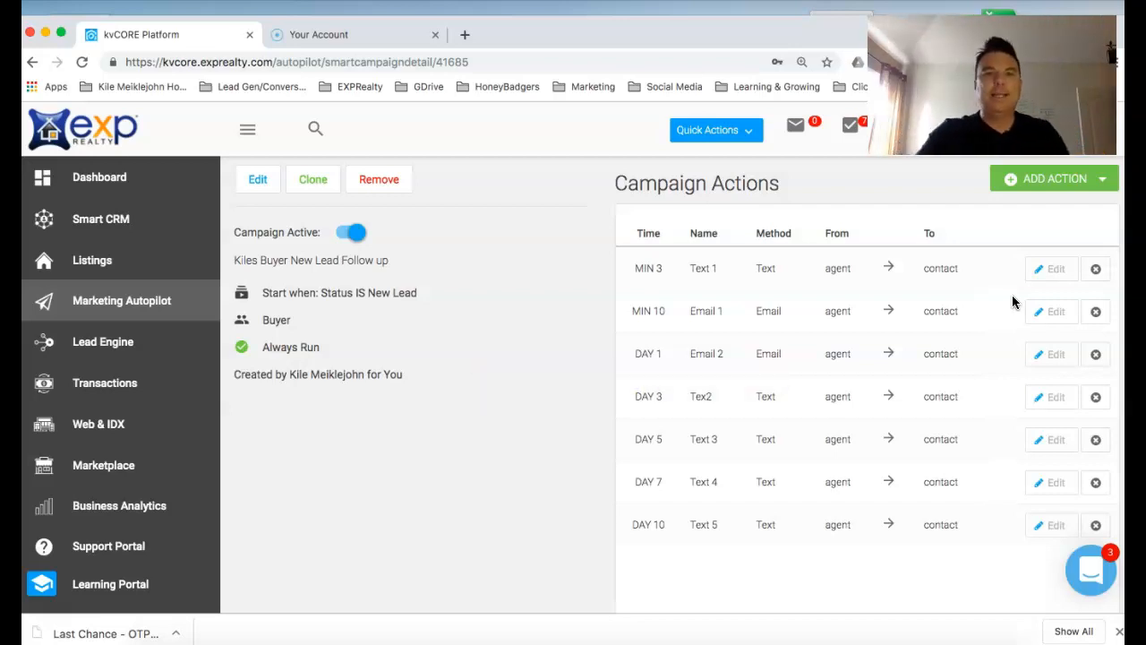
{"action": "left_click", "coordinate": [1000, 301]}
{"action": "left_click", "coordinate": [708, 294]}
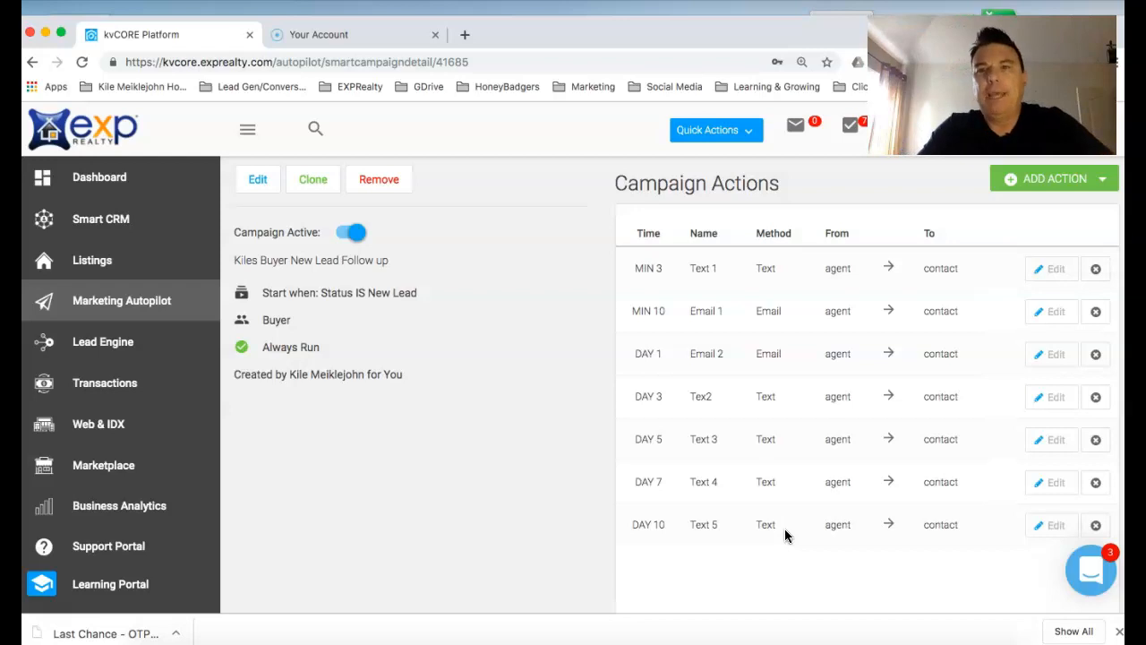
{"action": "left_click", "coordinate": [711, 525]}
{"action": "left_click", "coordinate": [650, 498]}
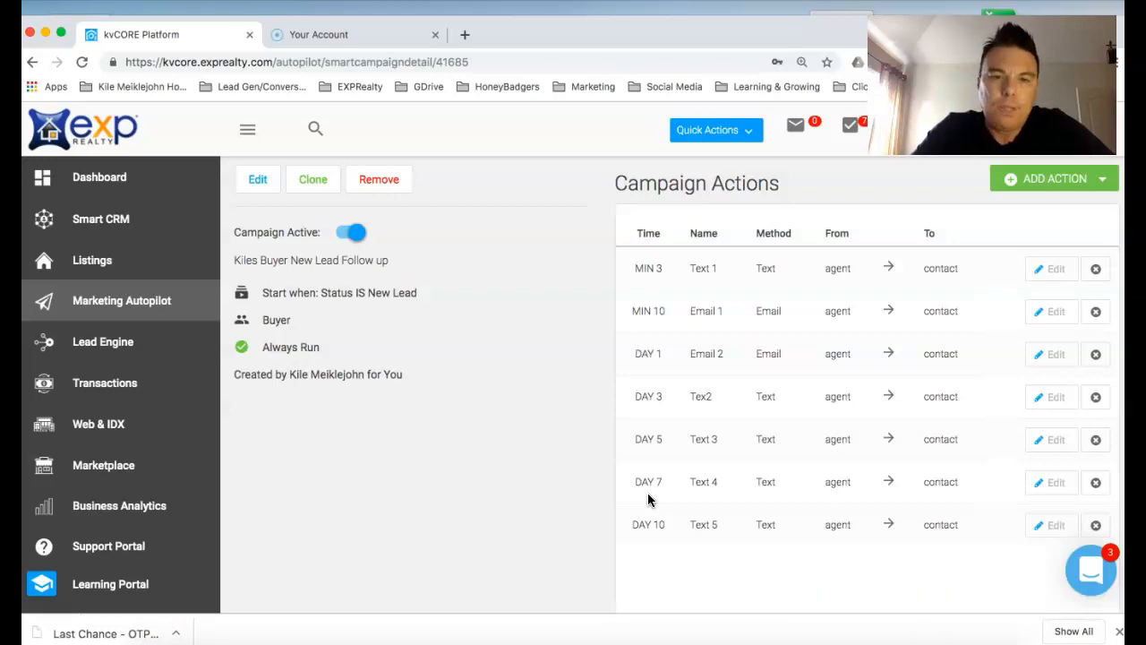
{"action": "left_click", "coordinate": [642, 440]}
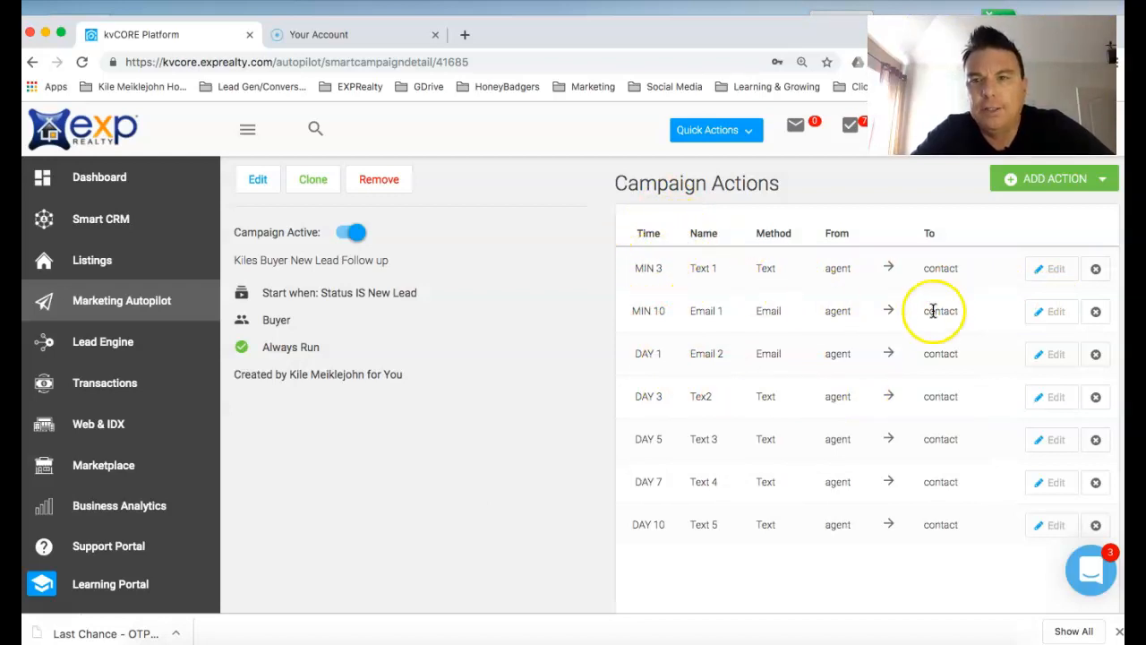
- Open the Text 1 action, view its message template and timing settings, hide the preview and close the action without updating it
{"action": "left_click", "coordinate": [1054, 271]}
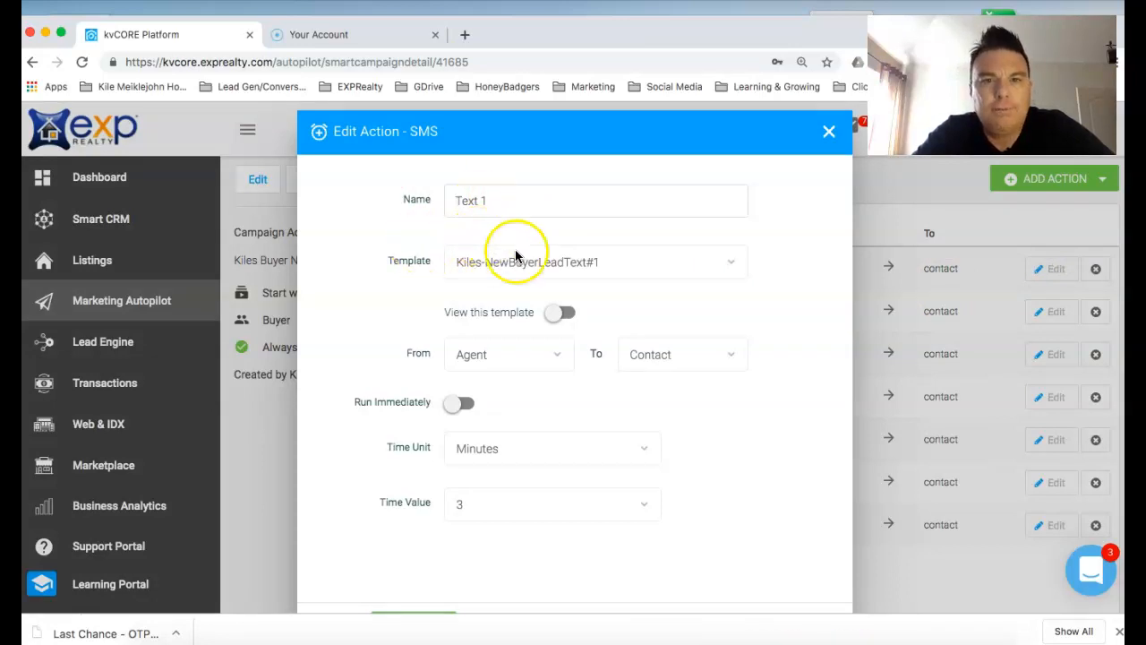
{"action": "left_click", "coordinate": [557, 313]}
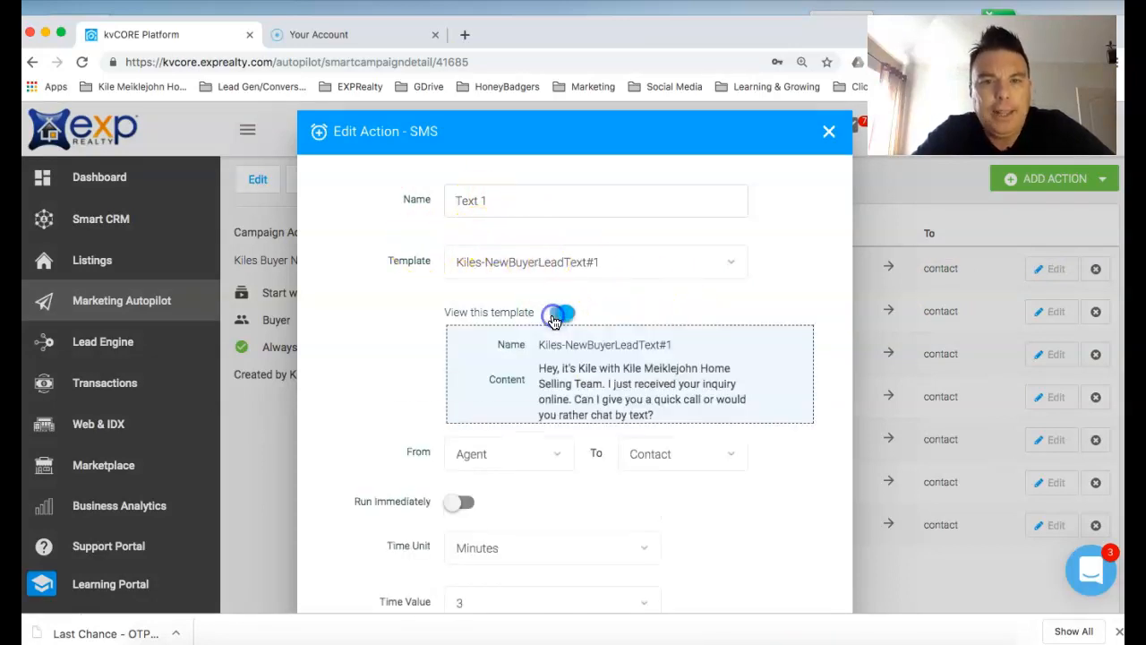
{"action": "scroll", "coordinate": [786, 282], "scroll_direction": "down", "scroll_amount": 2}
{"action": "scroll", "coordinate": [786, 282], "scroll_direction": "up", "scroll_amount": 1}
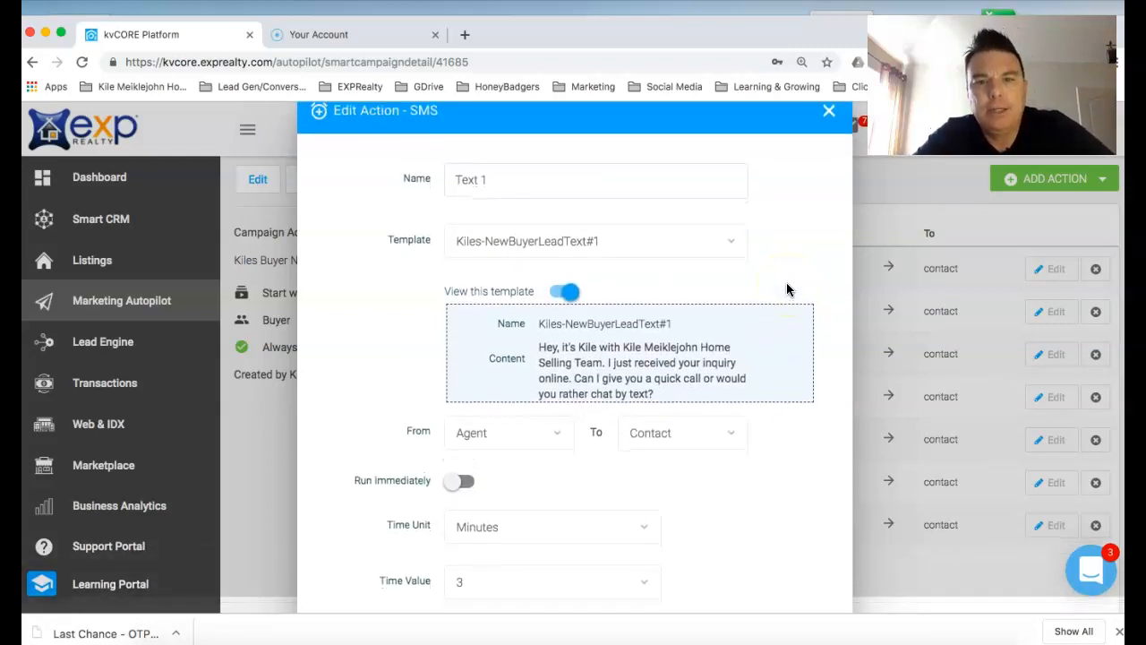
{"action": "scroll", "coordinate": [786, 286], "scroll_direction": "down", "scroll_amount": 1}
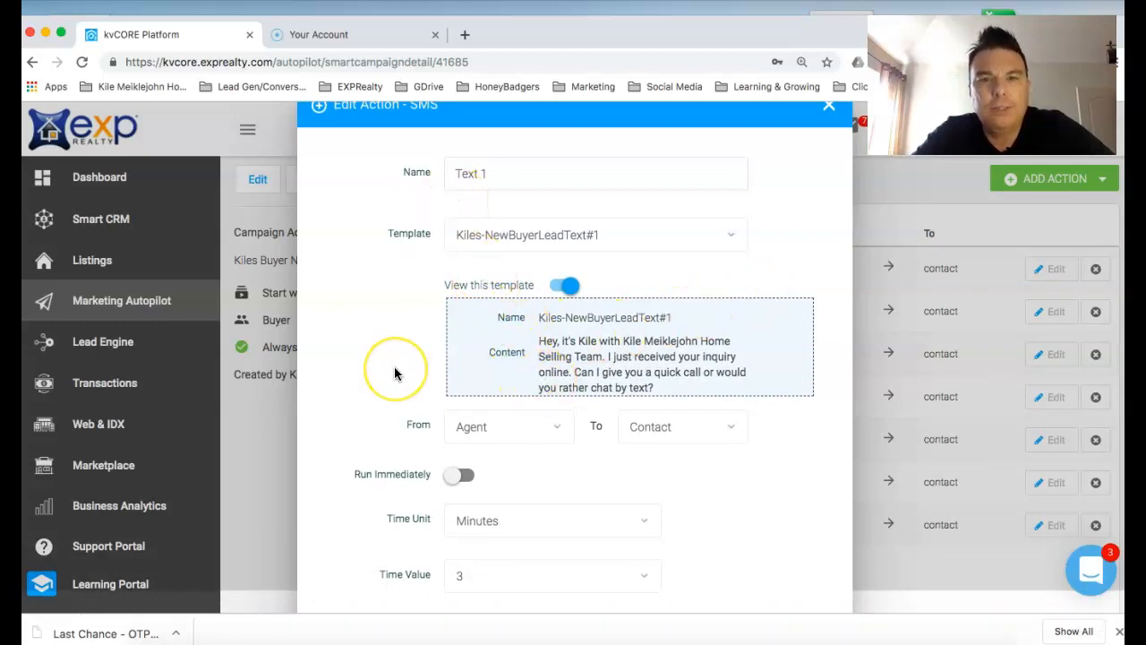
{"action": "scroll", "coordinate": [395, 374], "scroll_direction": "down", "scroll_amount": 2}
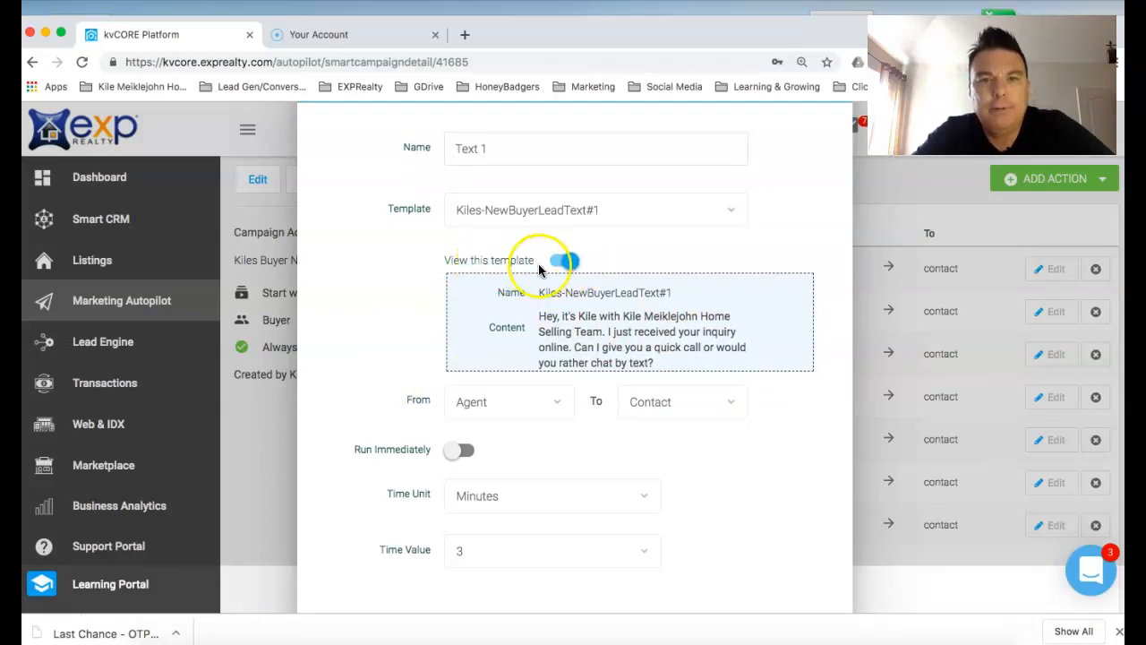
{"action": "left_click", "coordinate": [573, 262]}
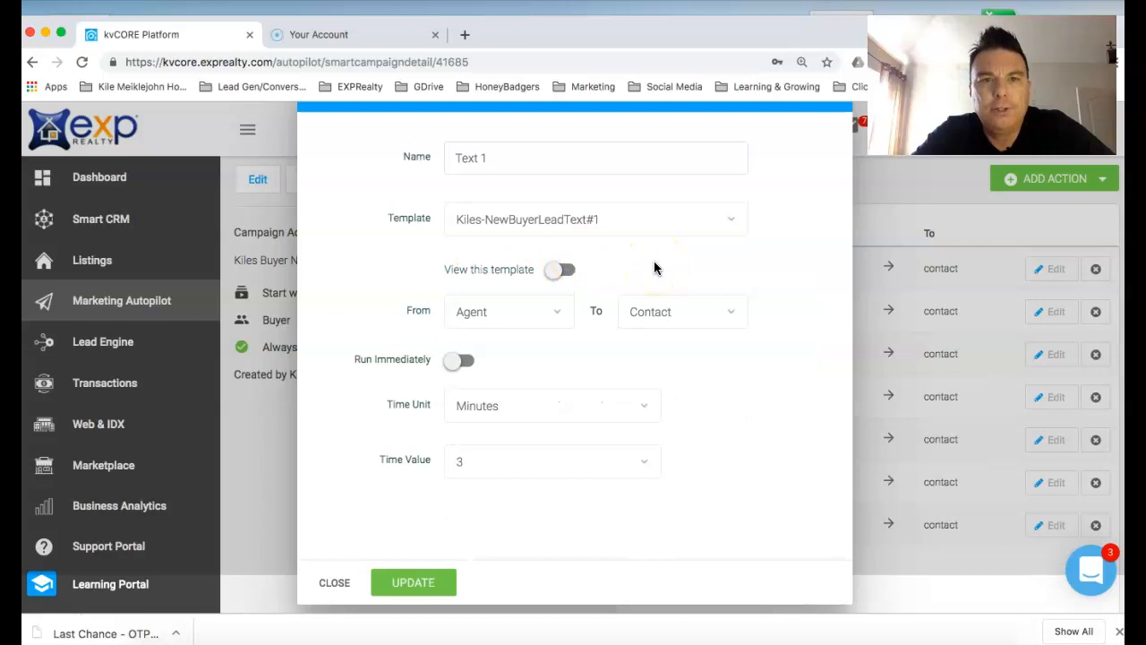
{"action": "left_click", "coordinate": [330, 587]}
{"action": "left_click", "coordinate": [422, 397]}
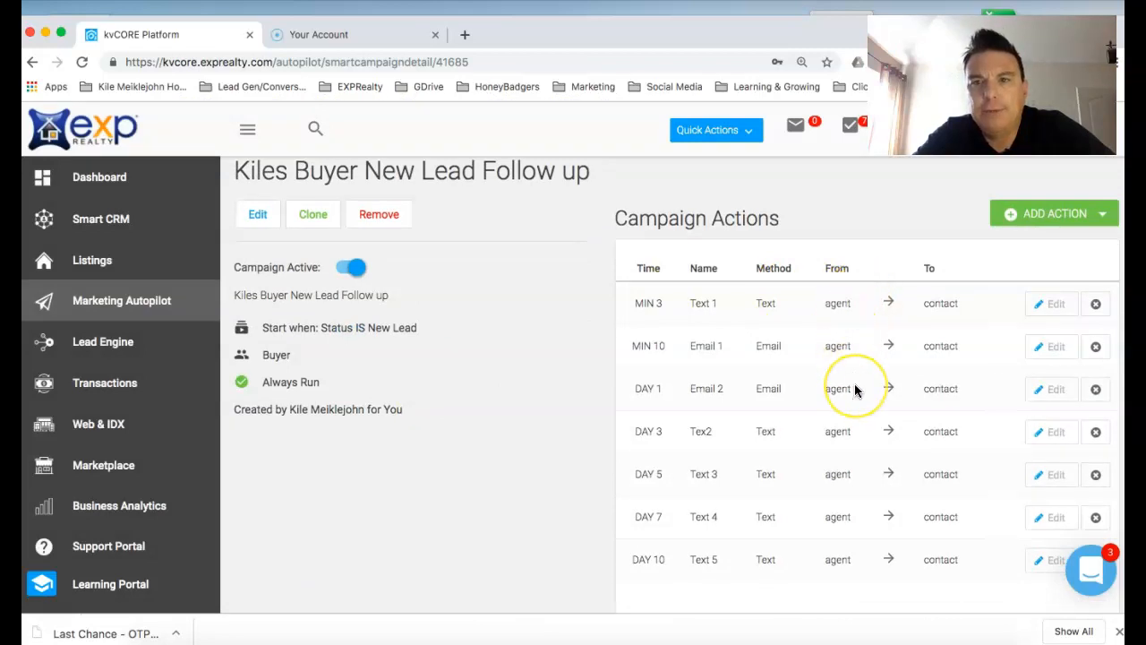
- Go to the smart campaign templates and search the text message templates by the agent's name prefix
{"action": "scroll", "coordinate": [854, 390], "scroll_direction": "up", "scroll_amount": 2}
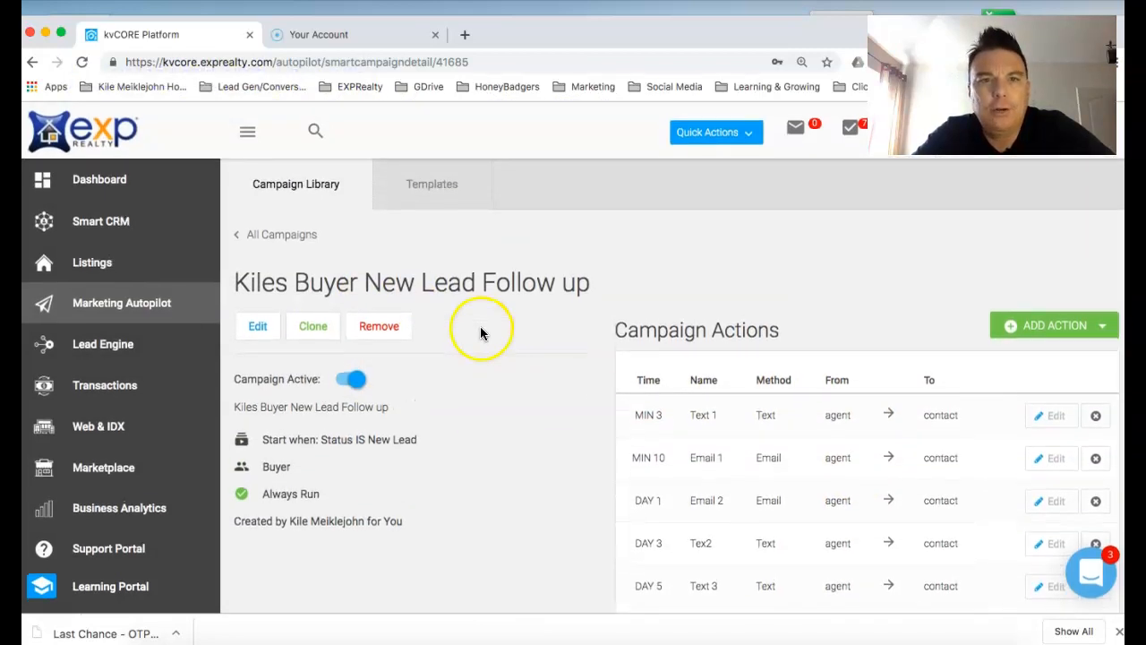
{"action": "left_click", "coordinate": [427, 184]}
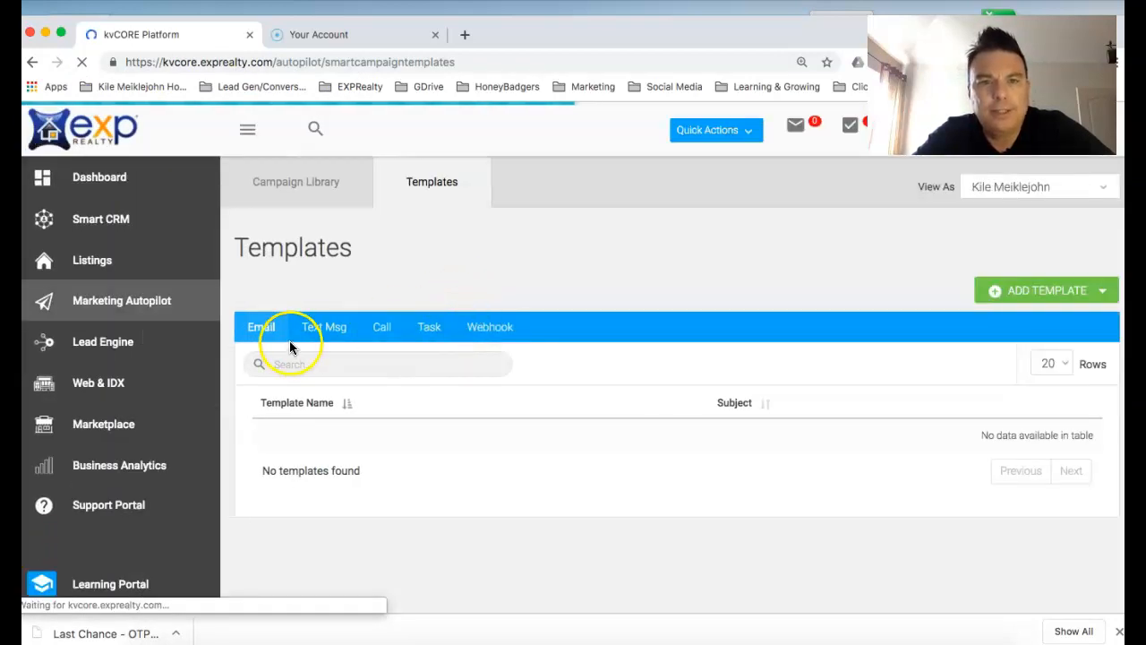
{"action": "left_click", "coordinate": [330, 327]}
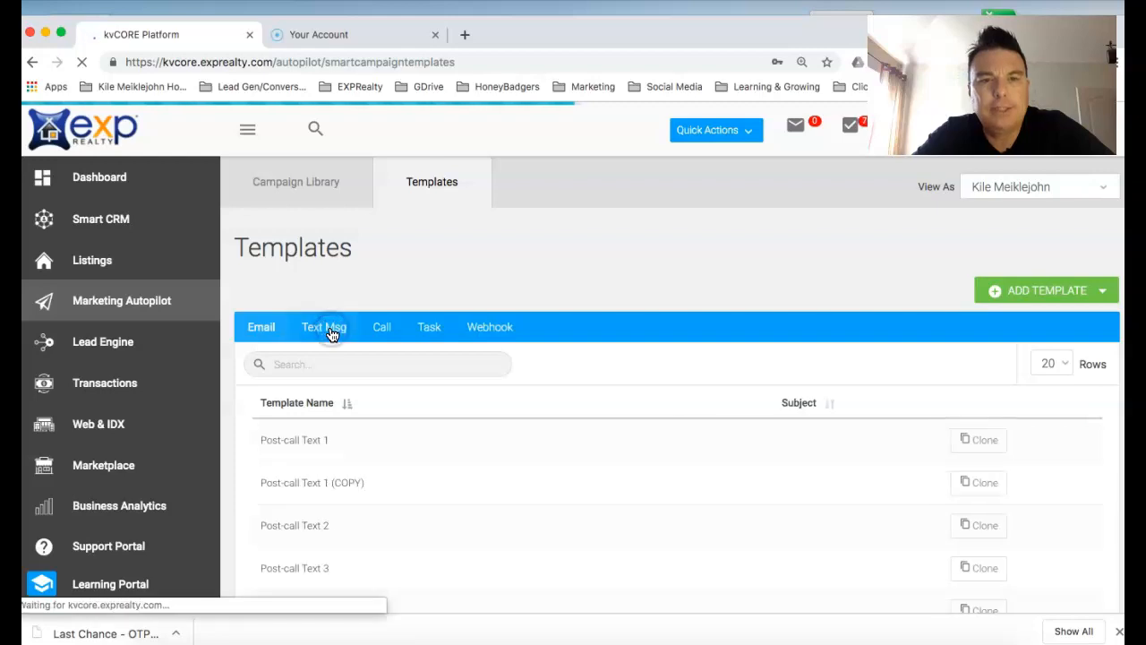
{"action": "left_click", "coordinate": [329, 328]}
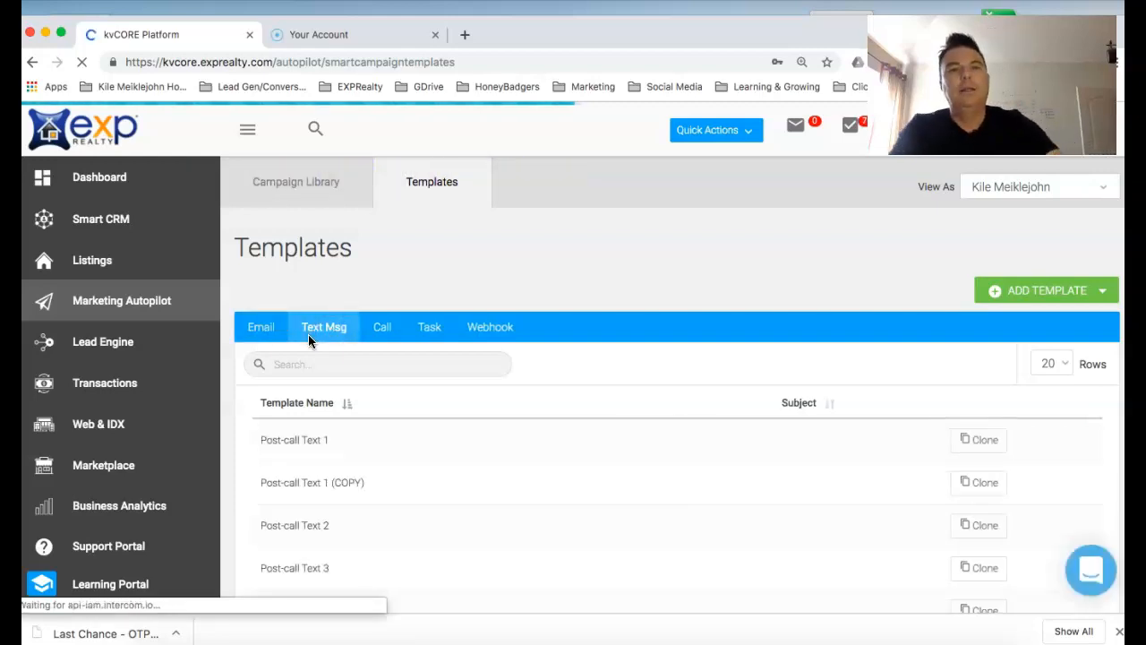
{"action": "left_click", "coordinate": [308, 358]}
{"action": "type", "text": "kile"}
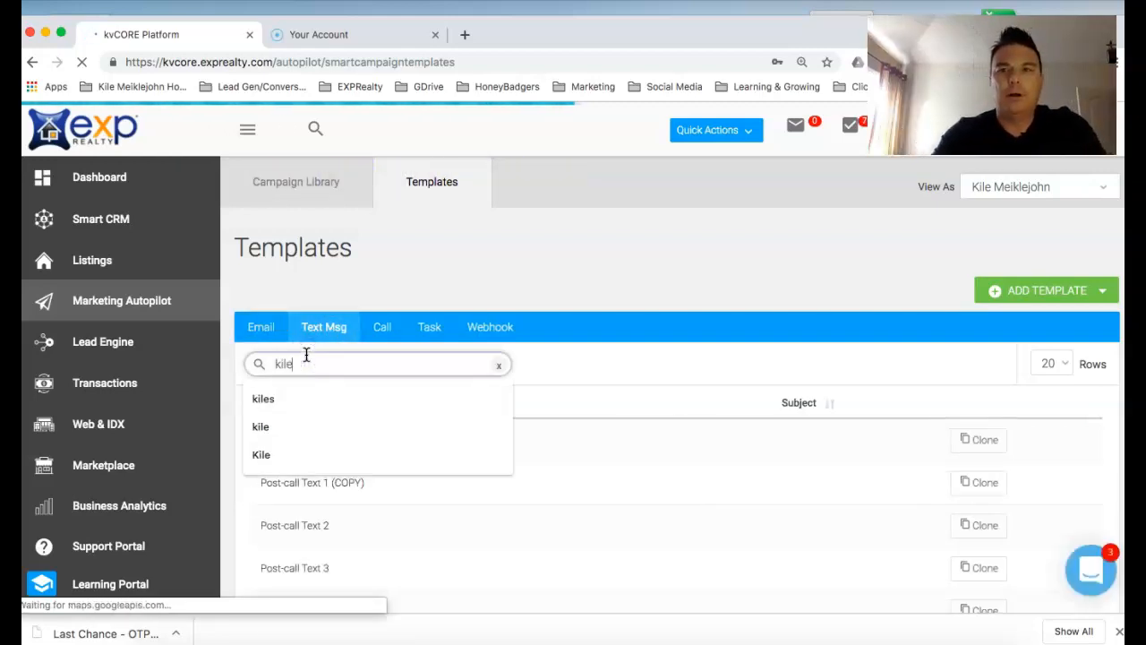
{"action": "type", "text": "s"}
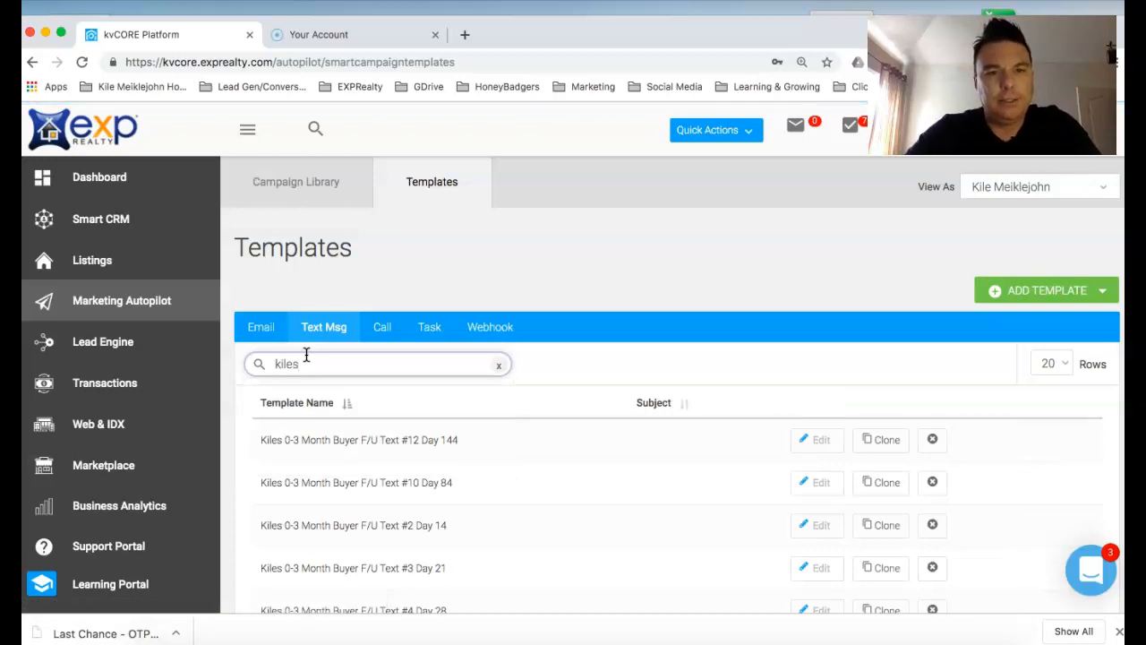
- Look through the matching text message templates and open the NewBuyerLeadText#1 template for editing
{"action": "scroll", "coordinate": [327, 480], "scroll_direction": "down", "scroll_amount": 5}
{"action": "scroll", "coordinate": [329, 474], "scroll_direction": "down", "scroll_amount": 5}
{"action": "scroll", "coordinate": [329, 475], "scroll_direction": "up", "scroll_amount": 6}
{"action": "left_click", "coordinate": [336, 312]}
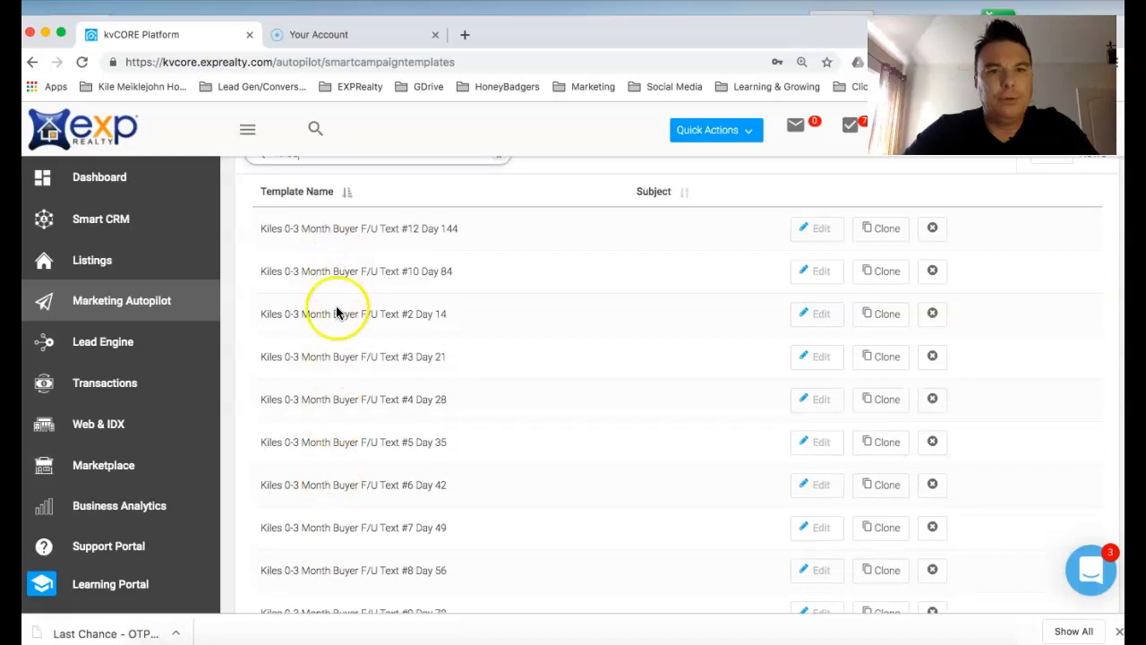
{"action": "scroll", "coordinate": [333, 412], "scroll_direction": "down", "scroll_amount": 1}
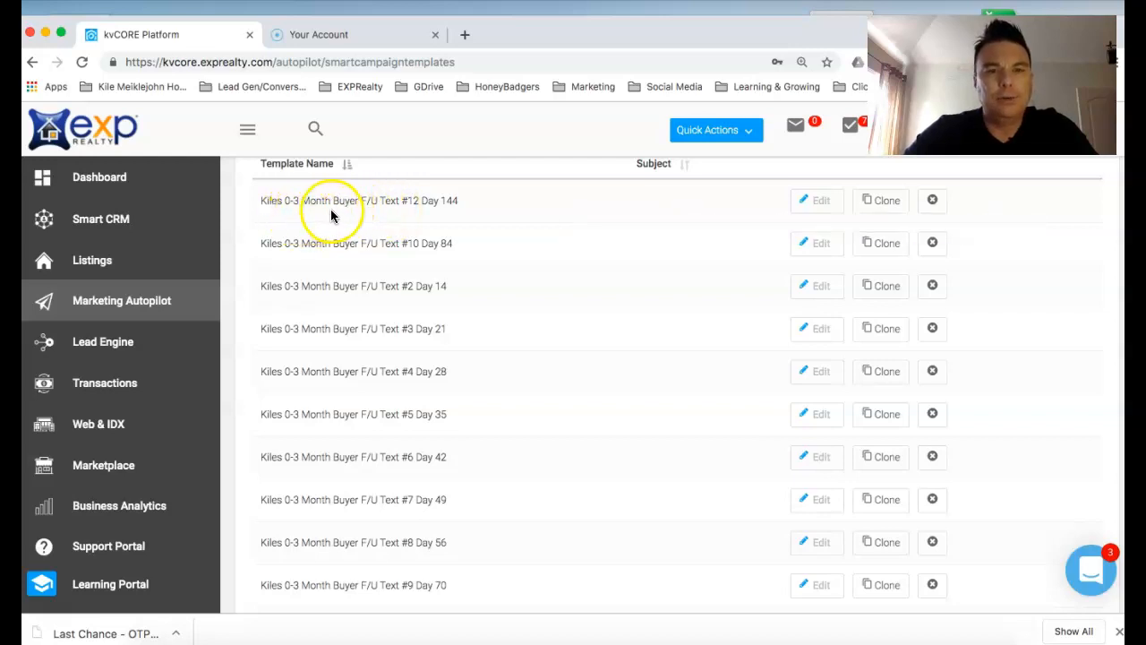
{"action": "scroll", "coordinate": [404, 220], "scroll_direction": "down", "scroll_amount": 5}
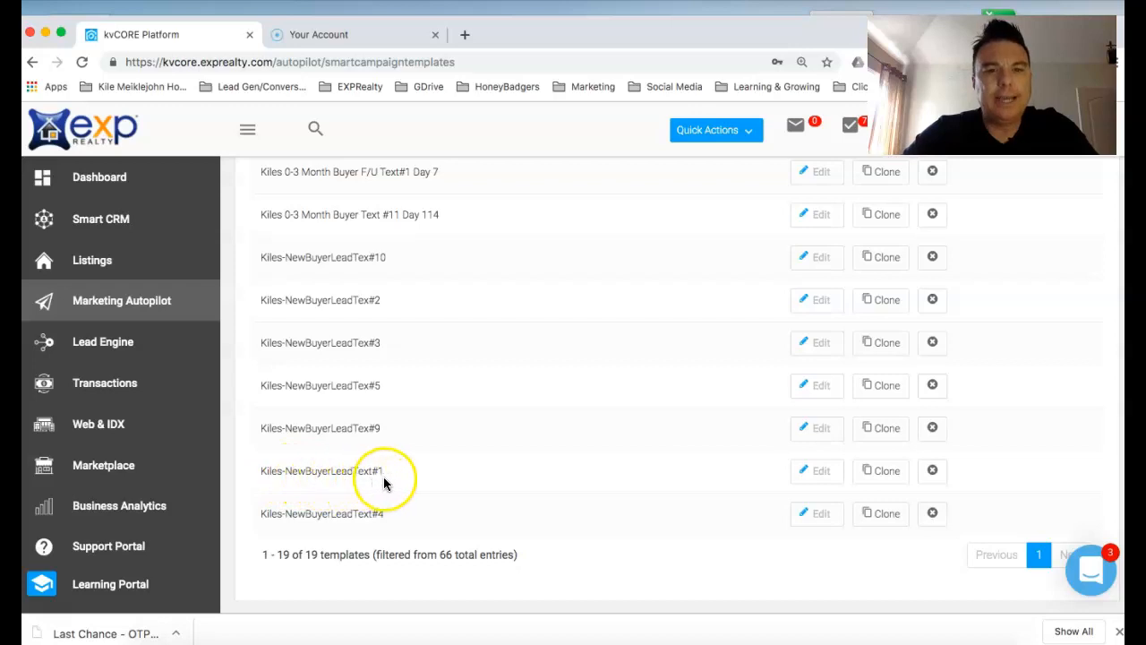
{"action": "left_click", "coordinate": [821, 473]}
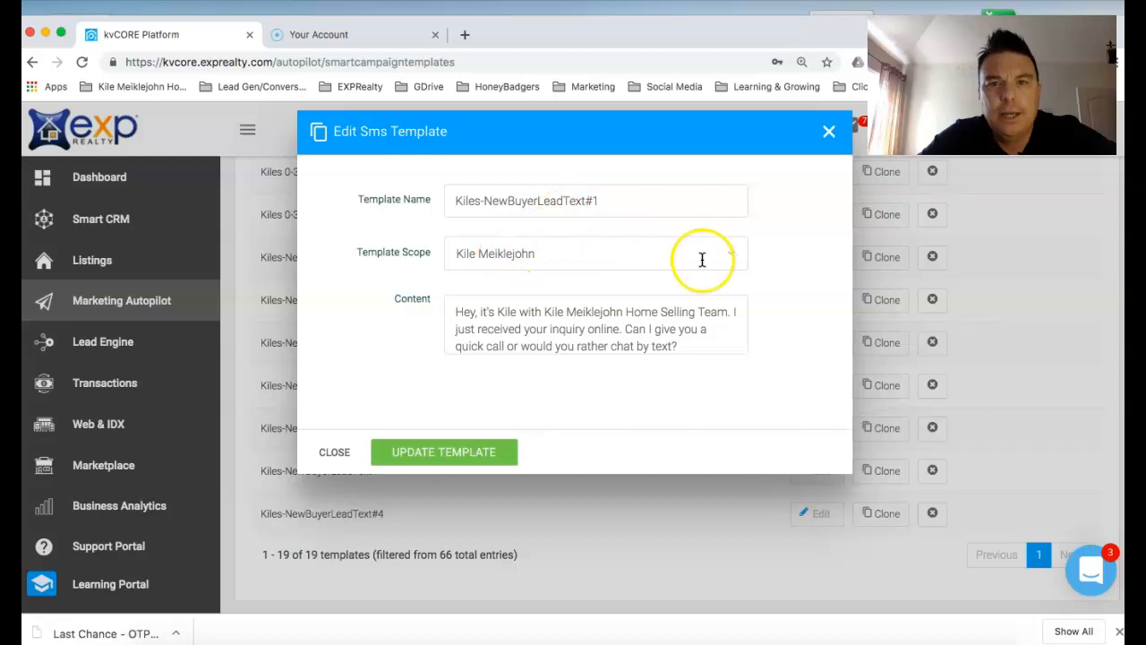
- Review the scope and message content of the NewBuyerLeadText#1 template, keep them as they are and update the template
{"action": "left_click", "coordinate": [732, 253]}
{"action": "left_click", "coordinate": [659, 321]}
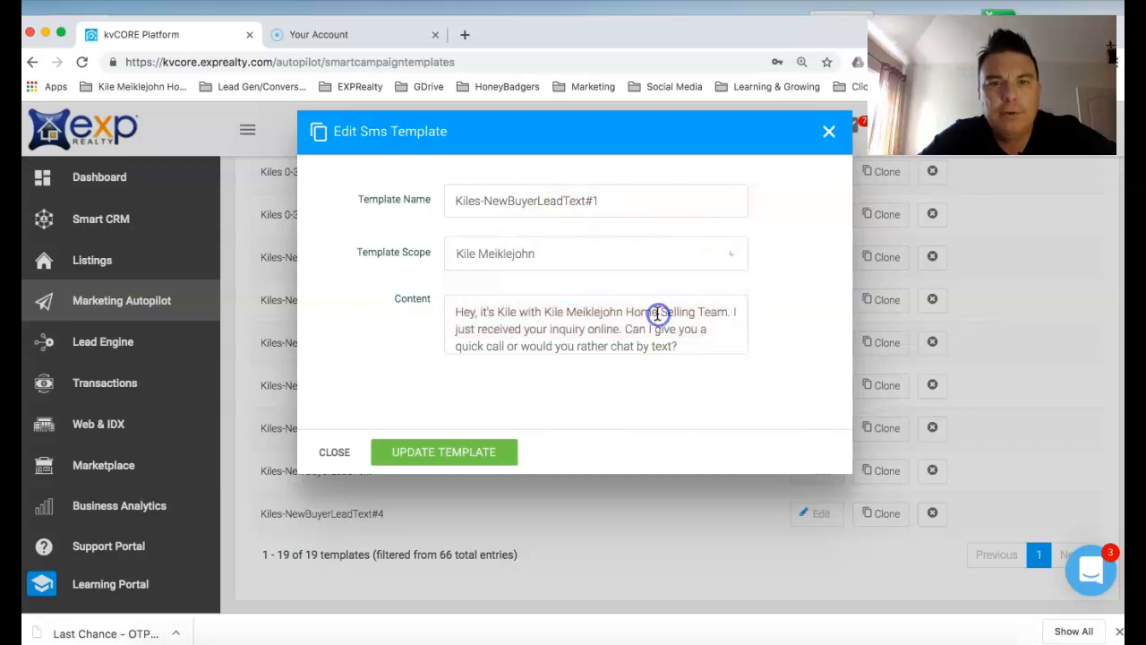
{"action": "scroll", "coordinate": [511, 331], "scroll_direction": "up", "scroll_amount": 1}
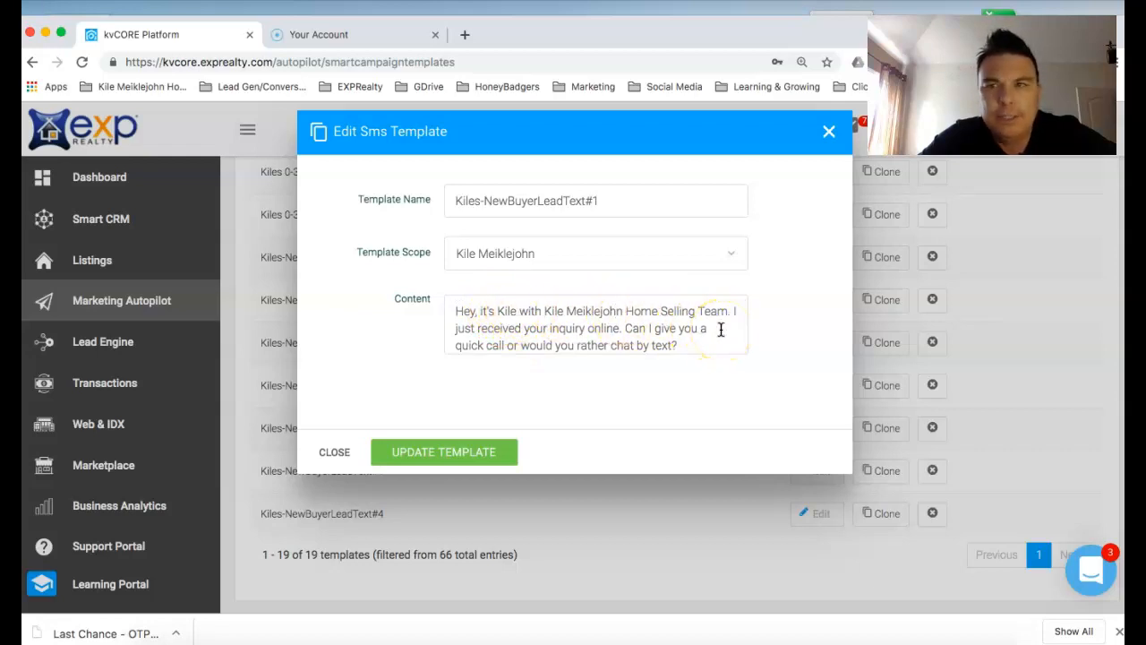
{"action": "scroll", "coordinate": [550, 330], "scroll_direction": "down", "scroll_amount": 1}
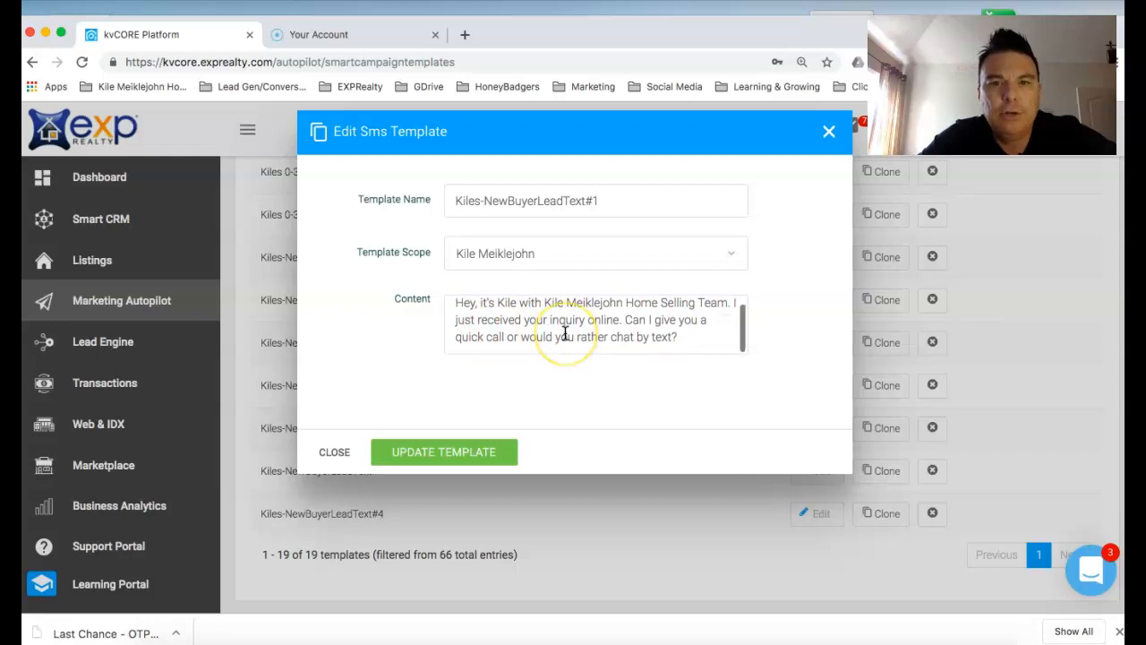
{"action": "left_click", "coordinate": [700, 338]}
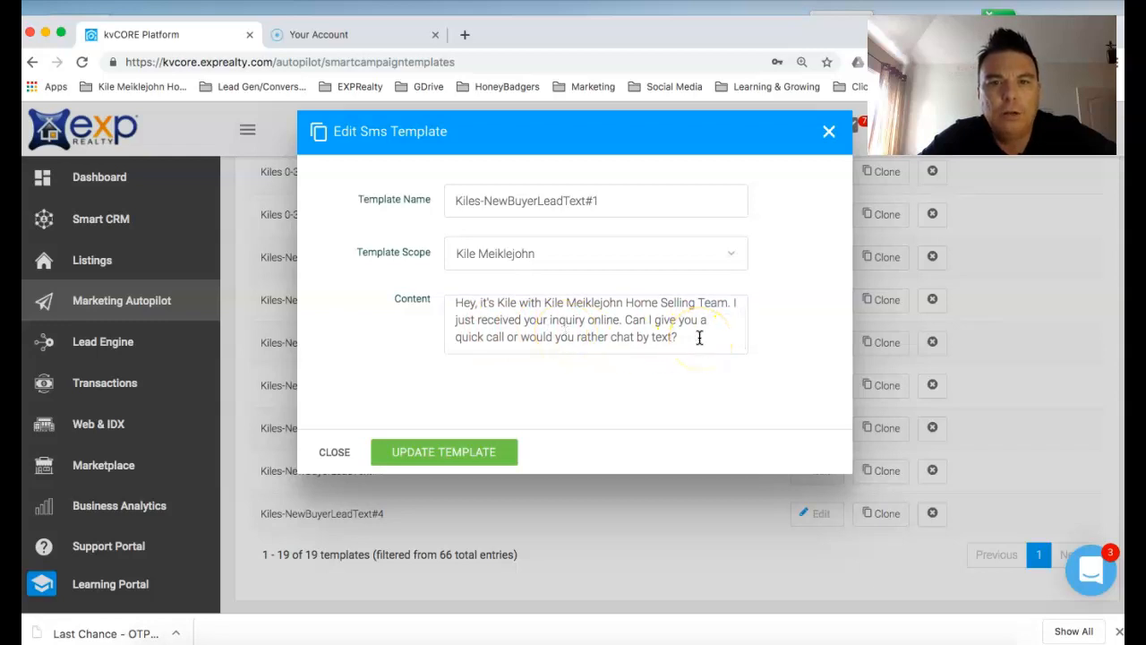
{"action": "left_click", "coordinate": [629, 386]}
{"action": "left_click", "coordinate": [441, 453]}
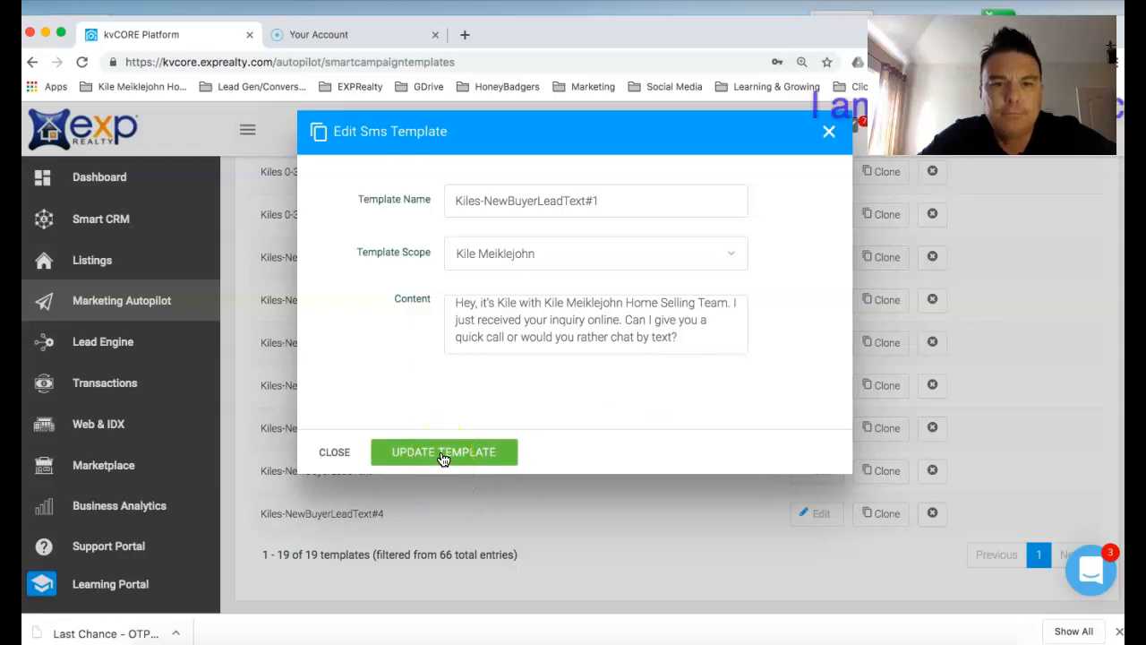
{"action": "left_click", "coordinate": [442, 457]}
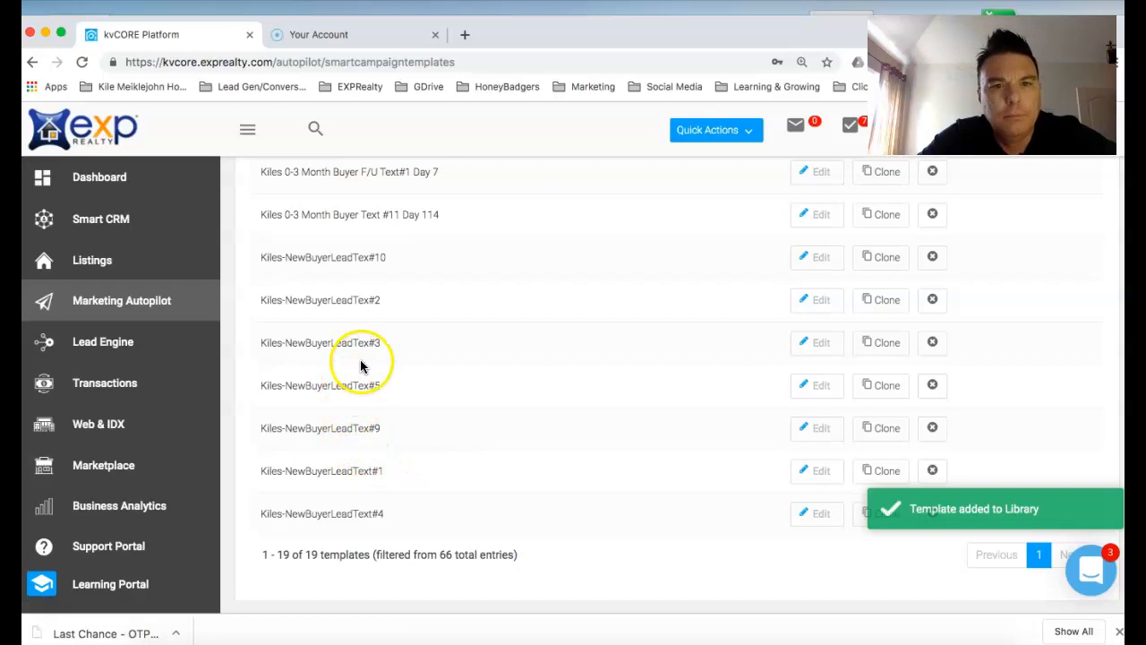
- Open the NewBuyerLeadTex#2 and NewBuyerLeadTex#3 templates in turn, read their message content and update each one
{"action": "left_click", "coordinate": [819, 300]}
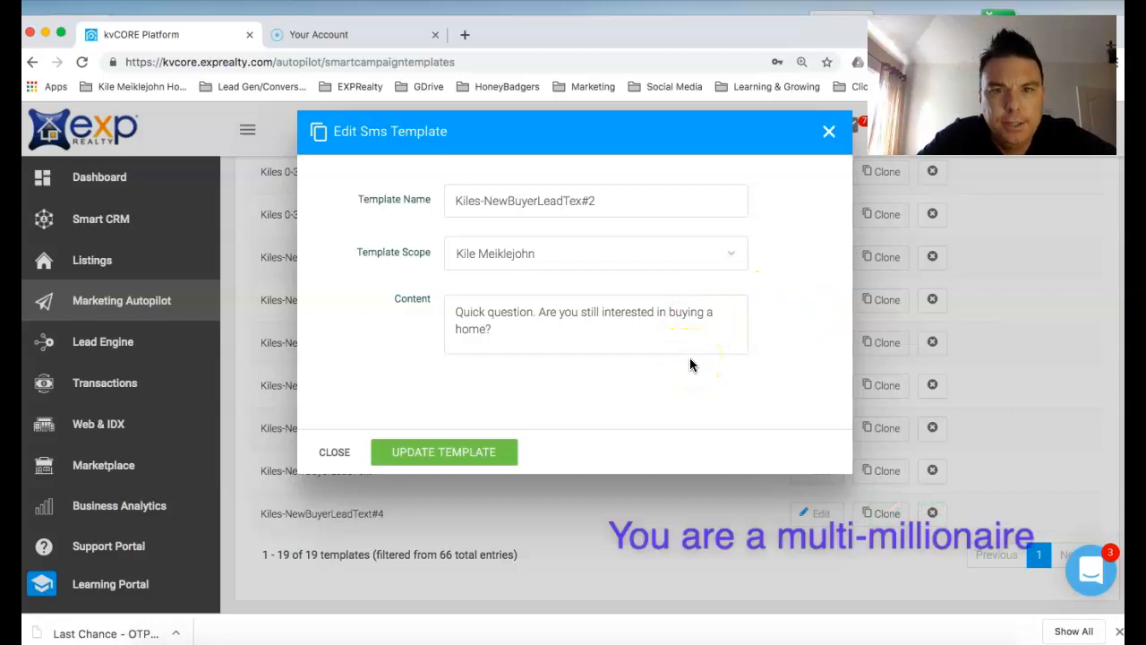
{"action": "left_click", "coordinate": [452, 455]}
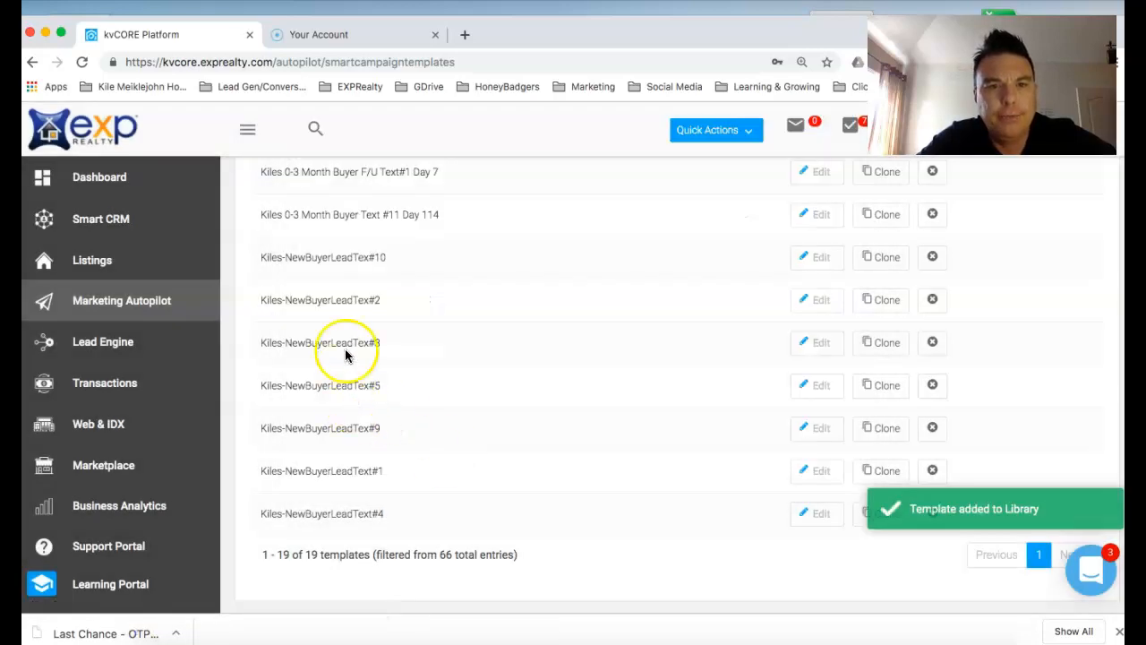
{"action": "left_click", "coordinate": [817, 344]}
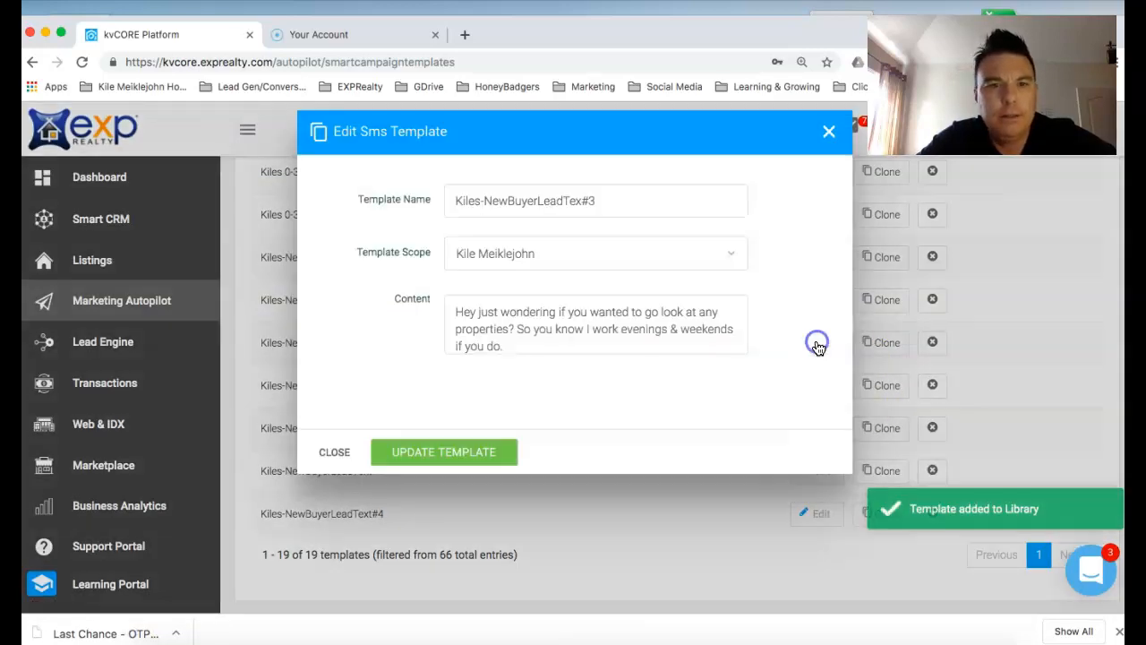
{"action": "scroll", "coordinate": [558, 340], "scroll_direction": "down", "scroll_amount": 1}
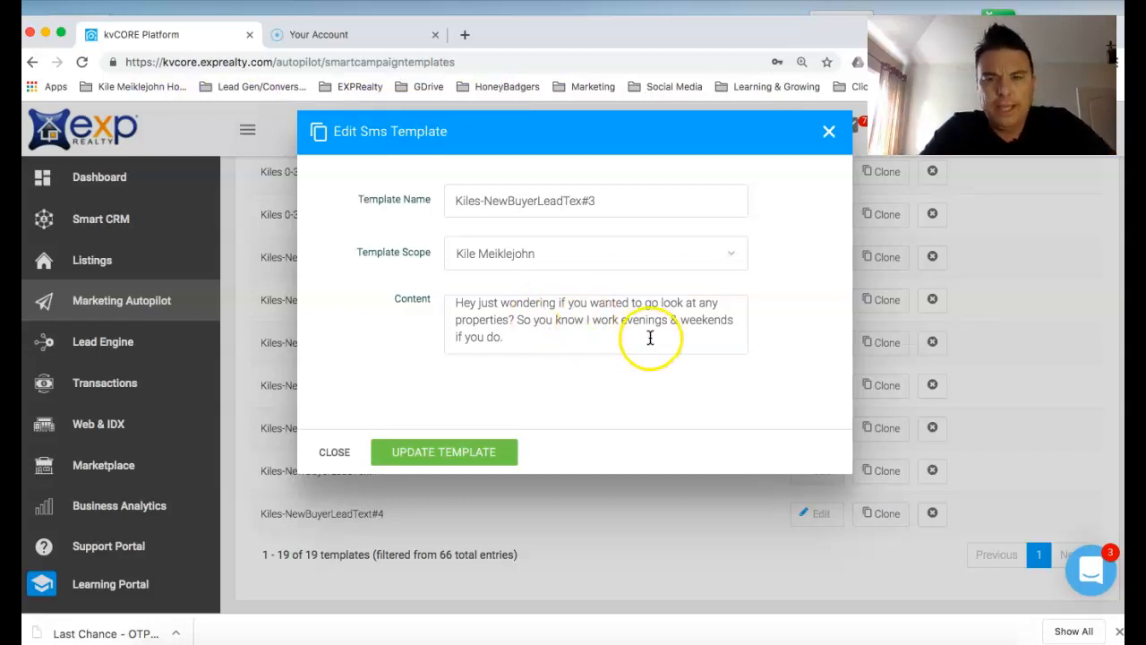
{"action": "left_click", "coordinate": [442, 455]}
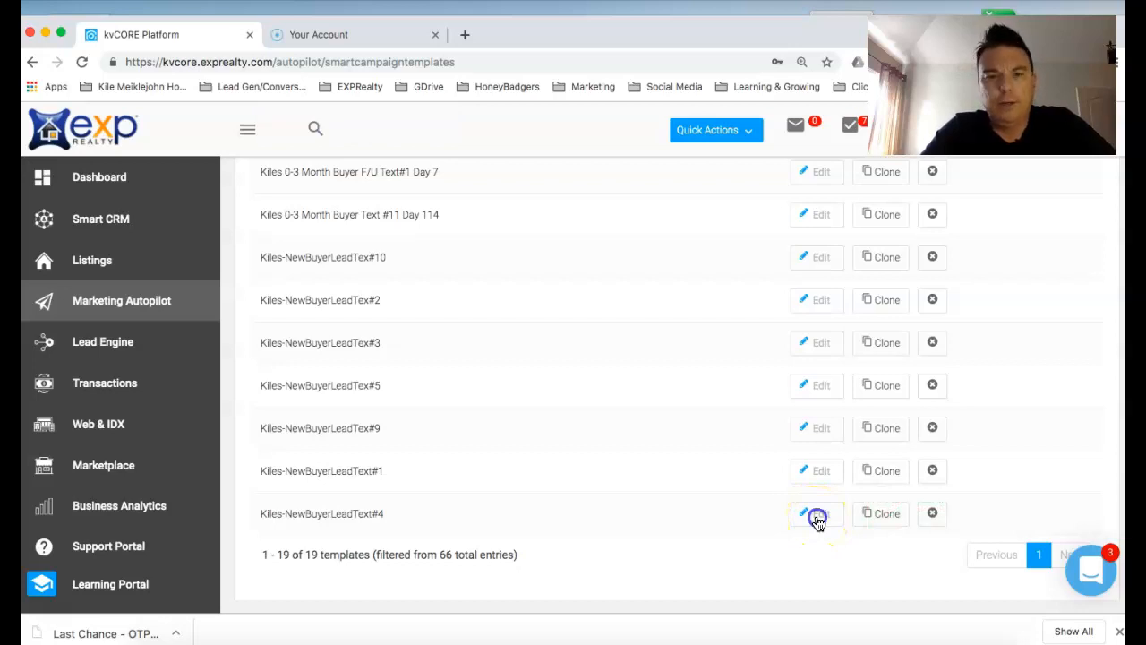
- Open the NewBuyerLeadText#4 and NewBuyerLeadTex#5 templates in turn, read their message content and update each one
{"action": "left_click", "coordinate": [817, 519]}
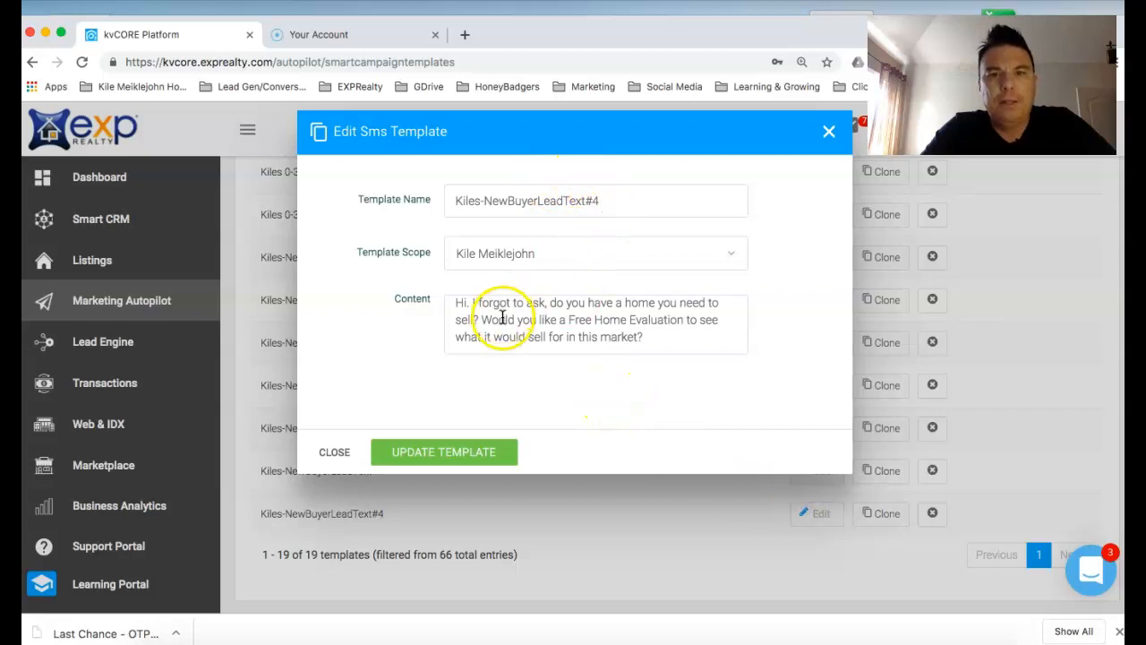
{"action": "scroll", "coordinate": [502, 324], "scroll_direction": "up", "scroll_amount": 1}
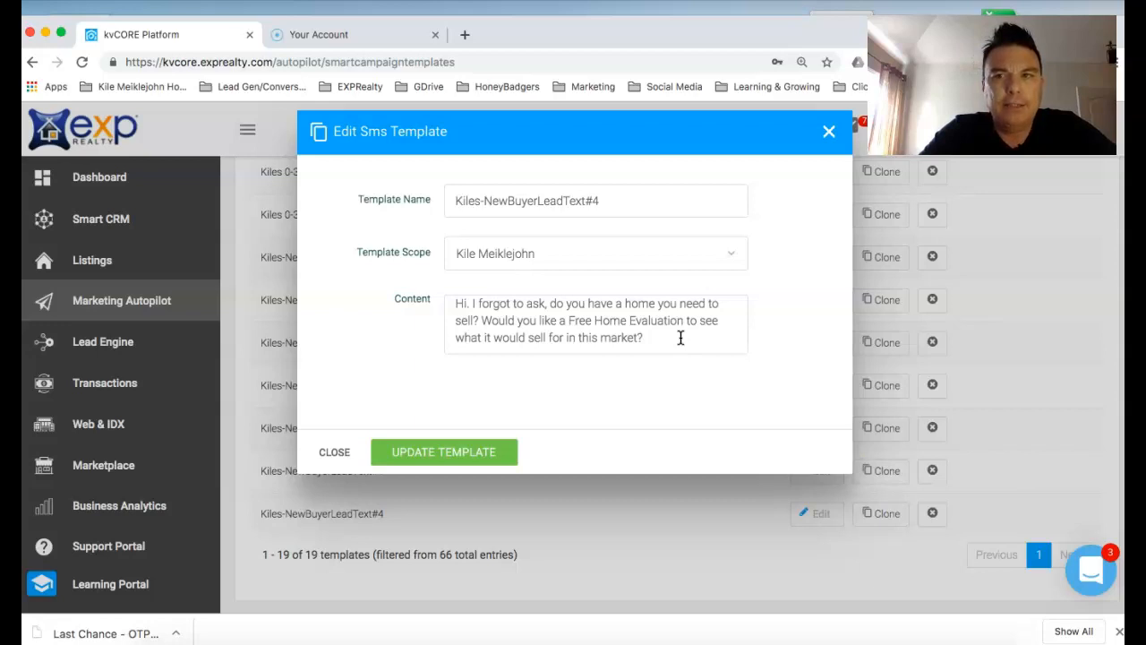
{"action": "left_click", "coordinate": [599, 391]}
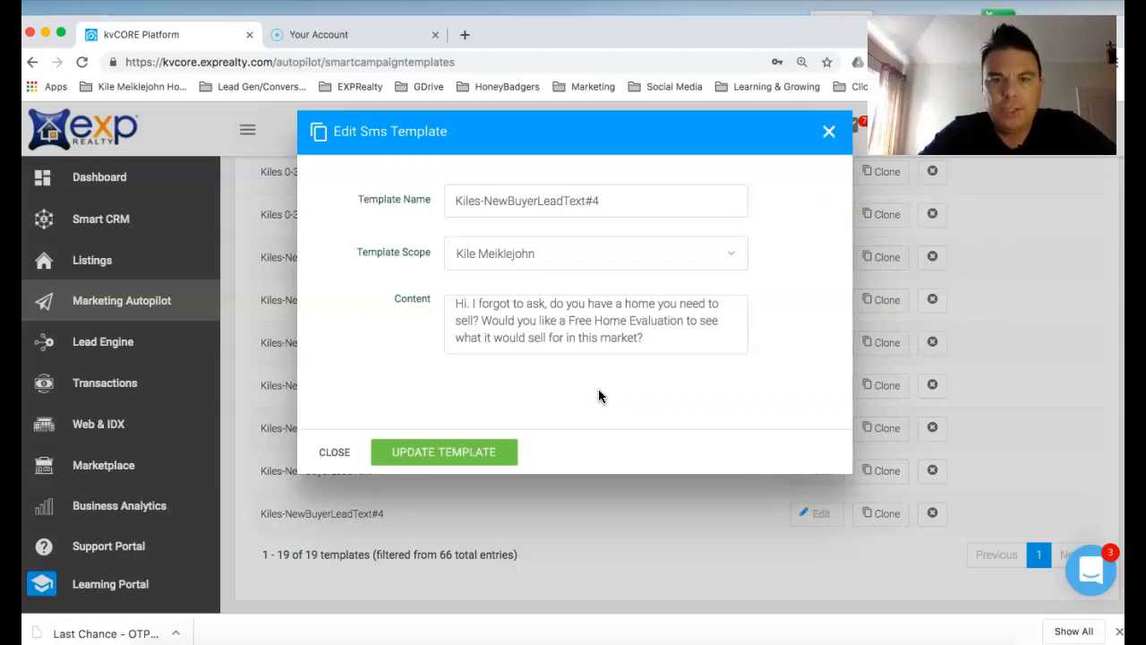
{"action": "left_click", "coordinate": [437, 455]}
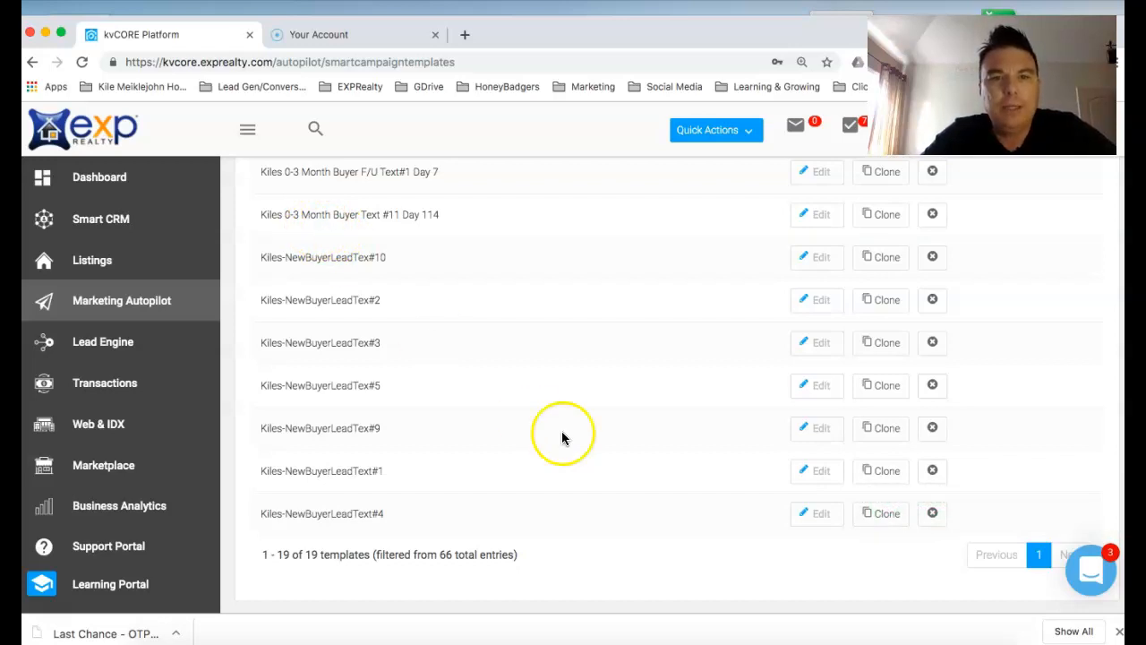
{"action": "left_click", "coordinate": [821, 392]}
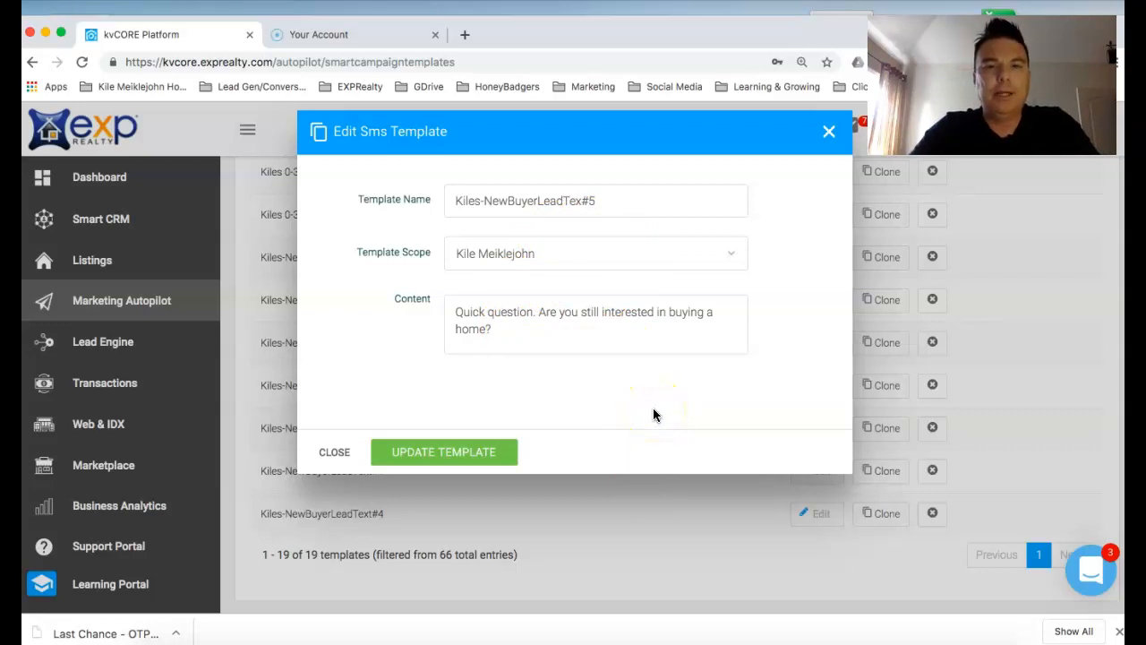
{"action": "left_click", "coordinate": [453, 459]}
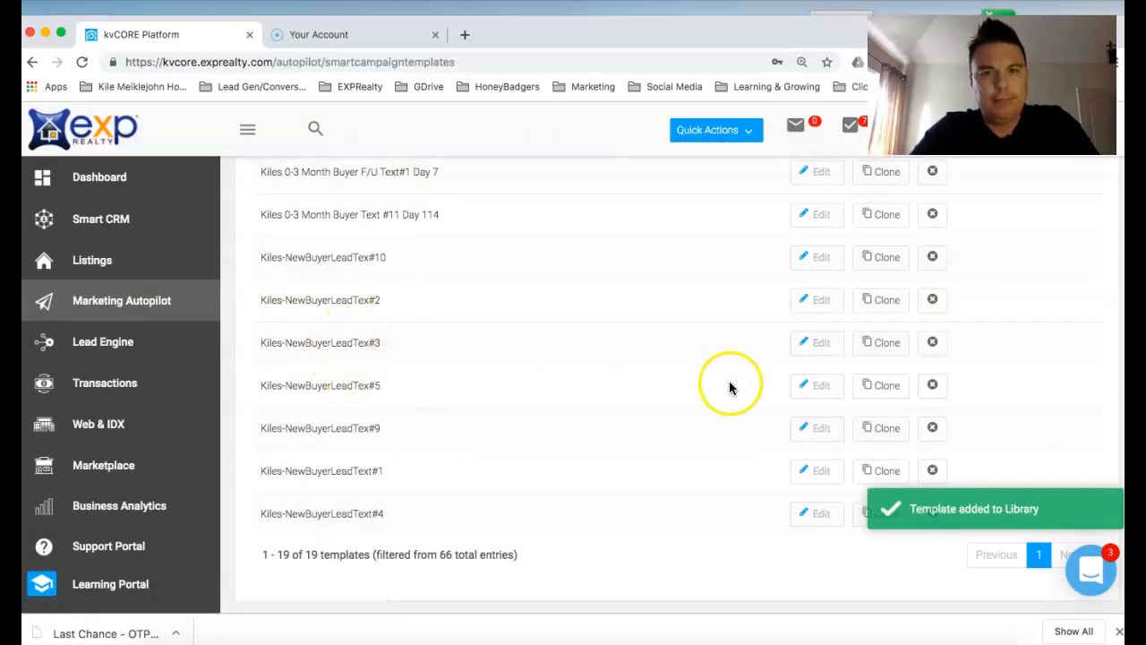
- Look through the remaining new buyer lead texts, open the NewBuyerLeadTex#9 template, read its message content and update it
{"action": "scroll", "coordinate": [730, 387], "scroll_direction": "down", "scroll_amount": 2}
{"action": "scroll", "coordinate": [730, 387], "scroll_direction": "up", "scroll_amount": 3}
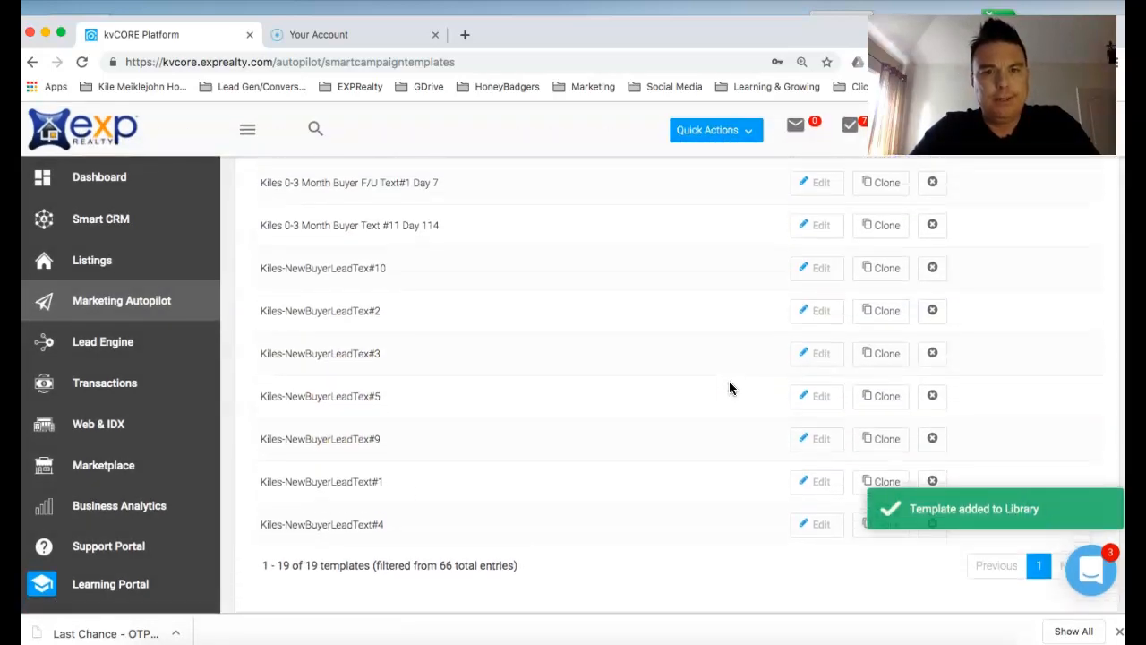
{"action": "scroll", "coordinate": [729, 387], "scroll_direction": "down", "scroll_amount": 4}
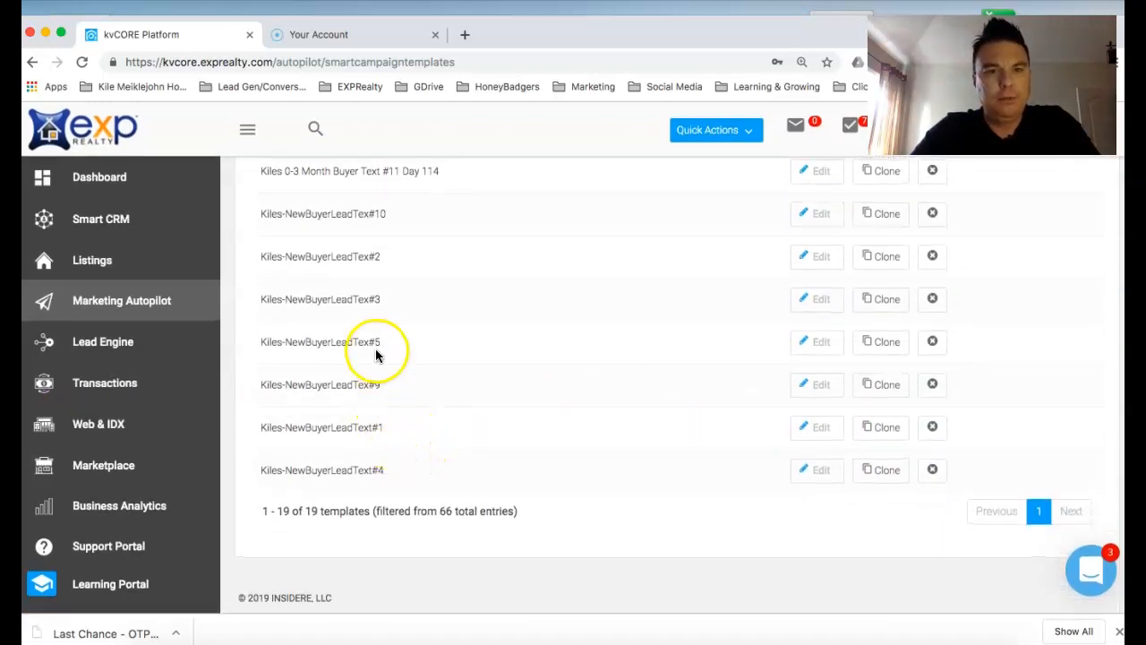
{"action": "scroll", "coordinate": [404, 349], "scroll_direction": "up", "scroll_amount": 1}
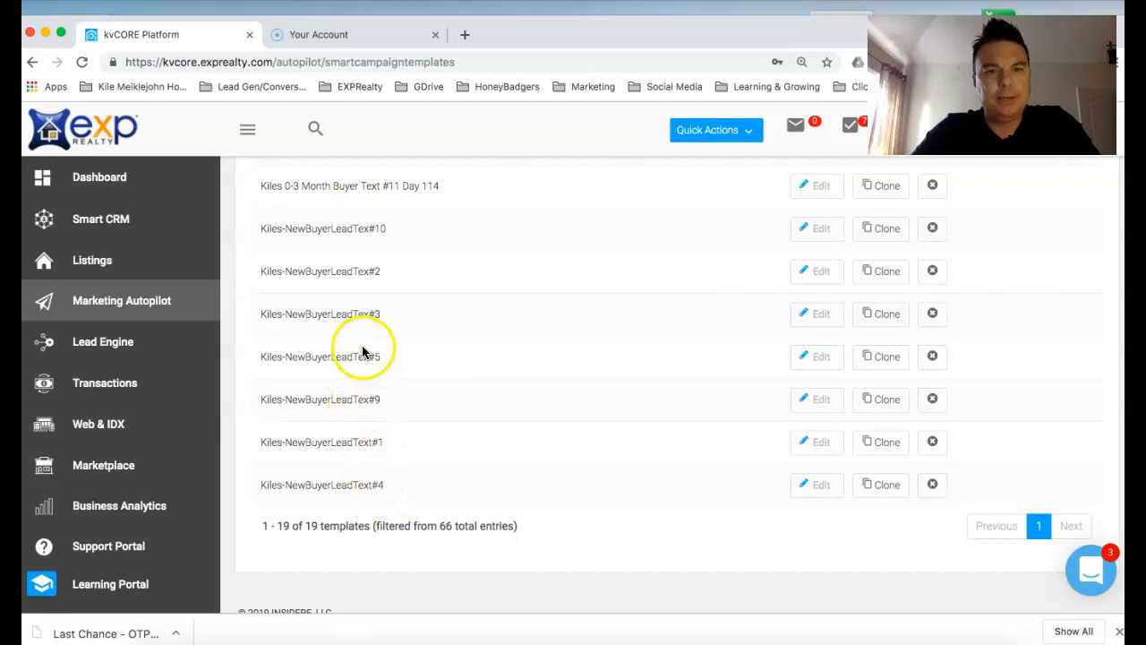
{"action": "scroll", "coordinate": [373, 290], "scroll_direction": "up", "scroll_amount": 2}
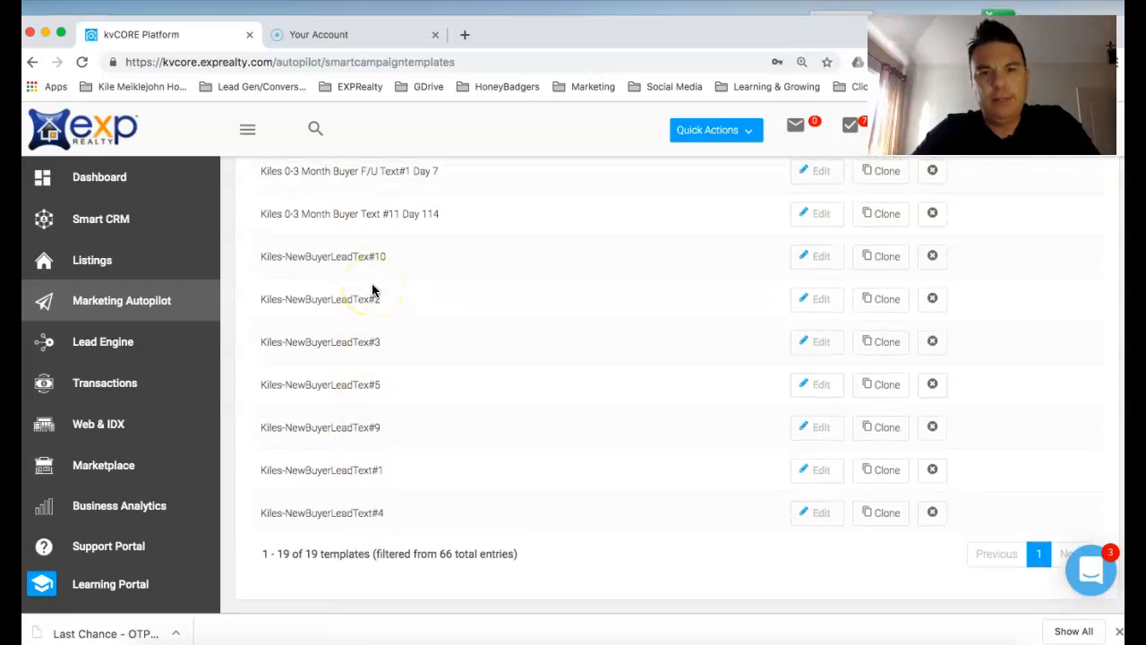
{"action": "scroll", "coordinate": [374, 291], "scroll_direction": "up", "scroll_amount": 5}
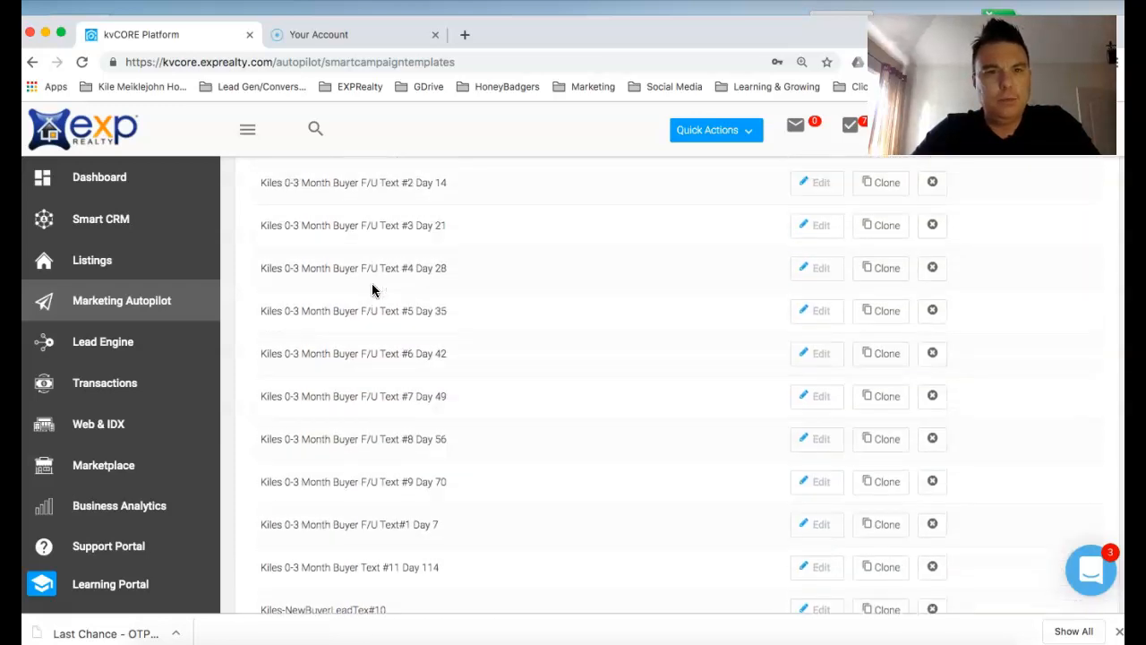
{"action": "scroll", "coordinate": [373, 289], "scroll_direction": "down", "scroll_amount": 8}
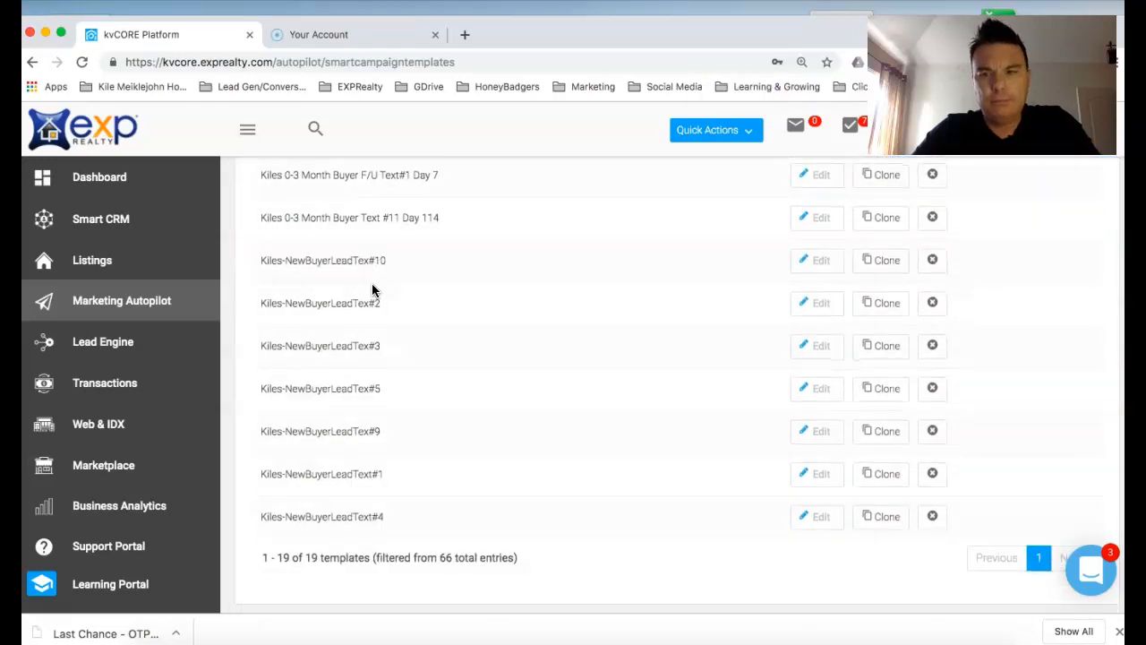
{"action": "scroll", "coordinate": [758, 370], "scroll_direction": "down", "scroll_amount": 1}
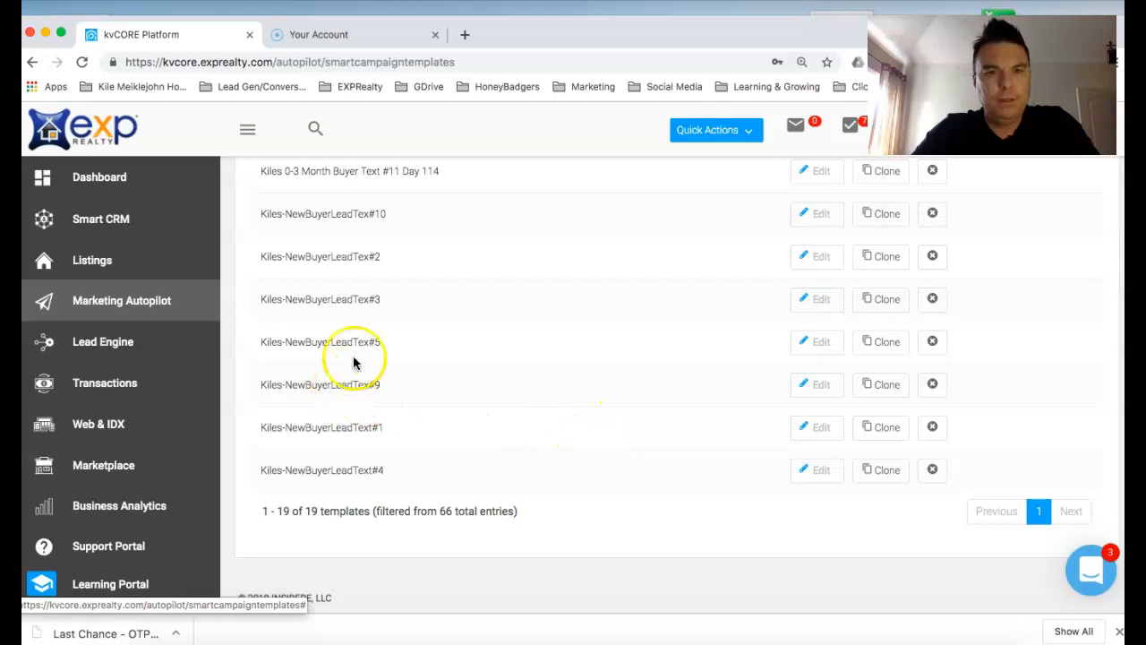
{"action": "scroll", "coordinate": [358, 340], "scroll_direction": "up", "scroll_amount": 1}
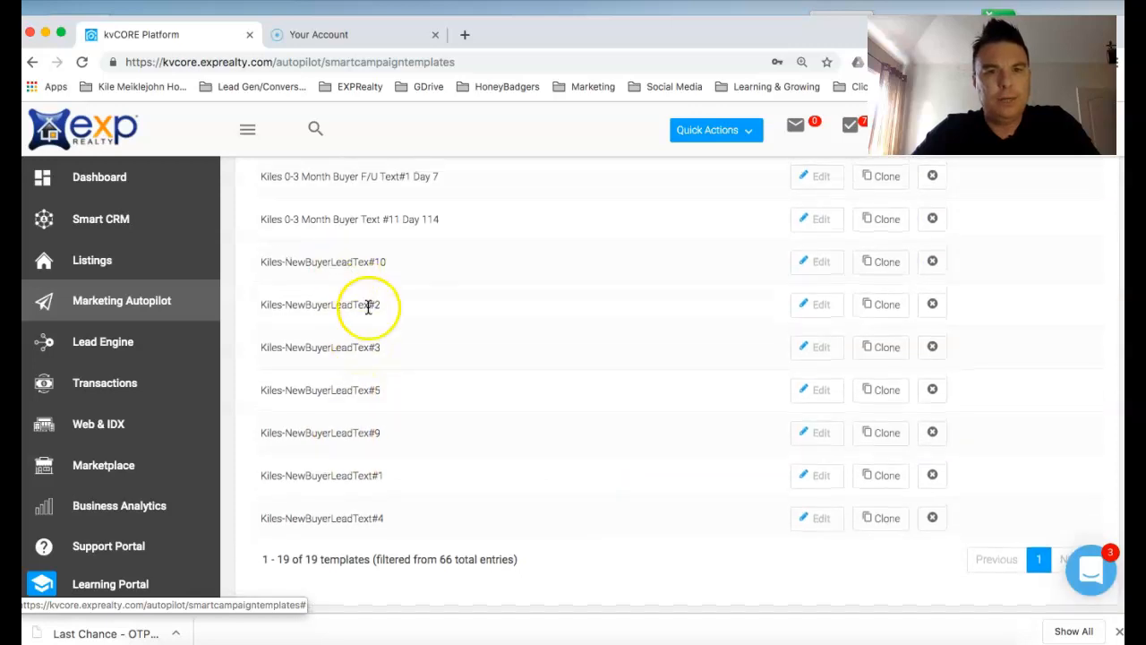
{"action": "left_click", "coordinate": [818, 444]}
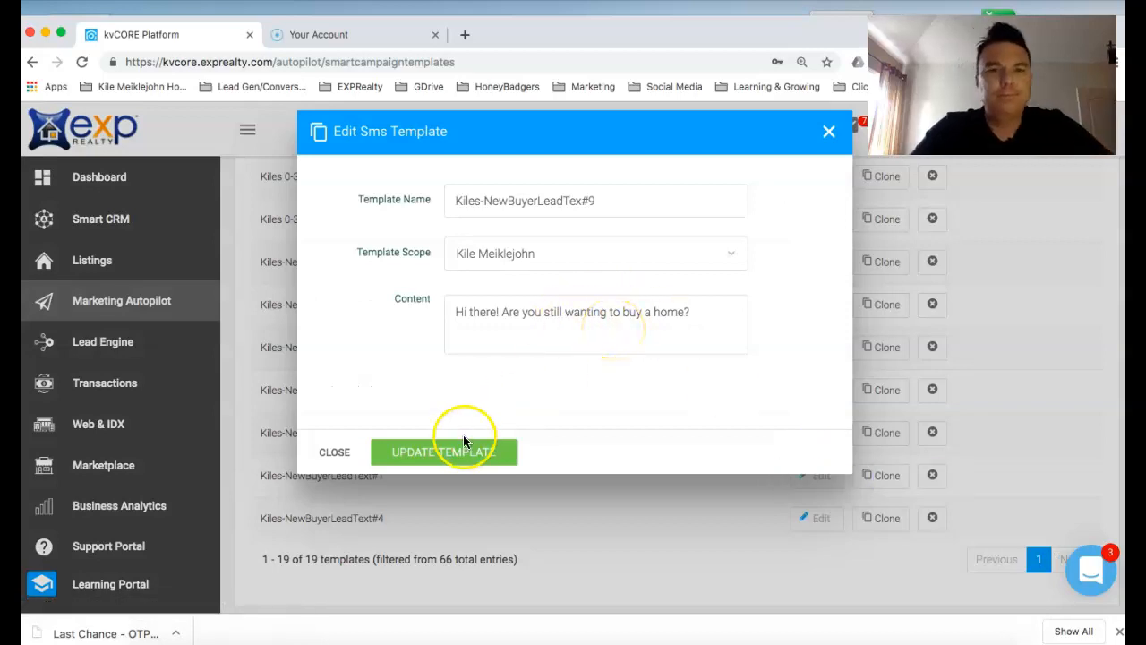
{"action": "left_click", "coordinate": [448, 457]}
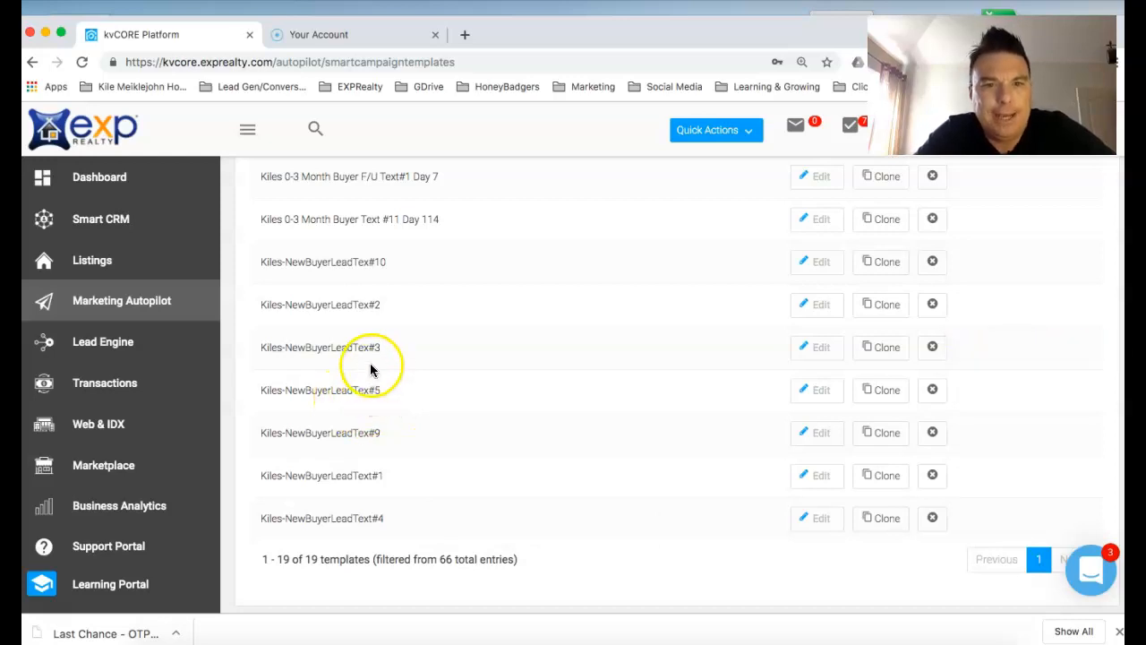
- Renumber the NewBuyerLeadTex#10 template as #7 in its template name and update the template
{"action": "left_click", "coordinate": [811, 262]}
{"action": "left_click", "coordinate": [609, 196]}
{"action": "left_click_drag", "start_coordinate": [588, 198], "coordinate": [592, 197]}
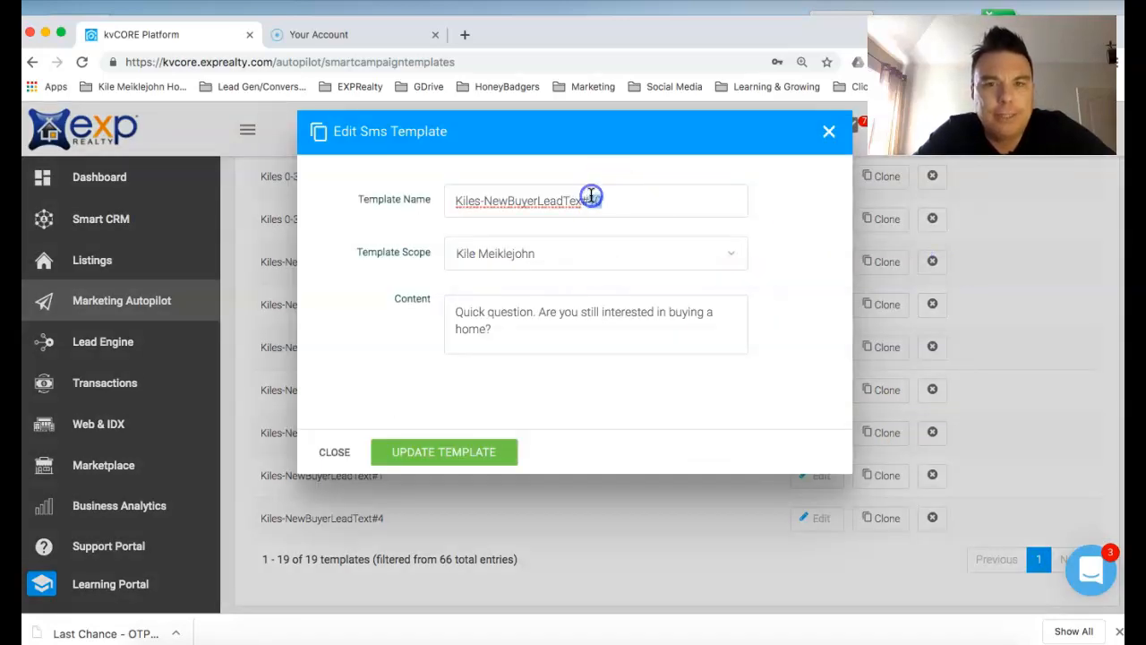
{"action": "type", "text": "7"}
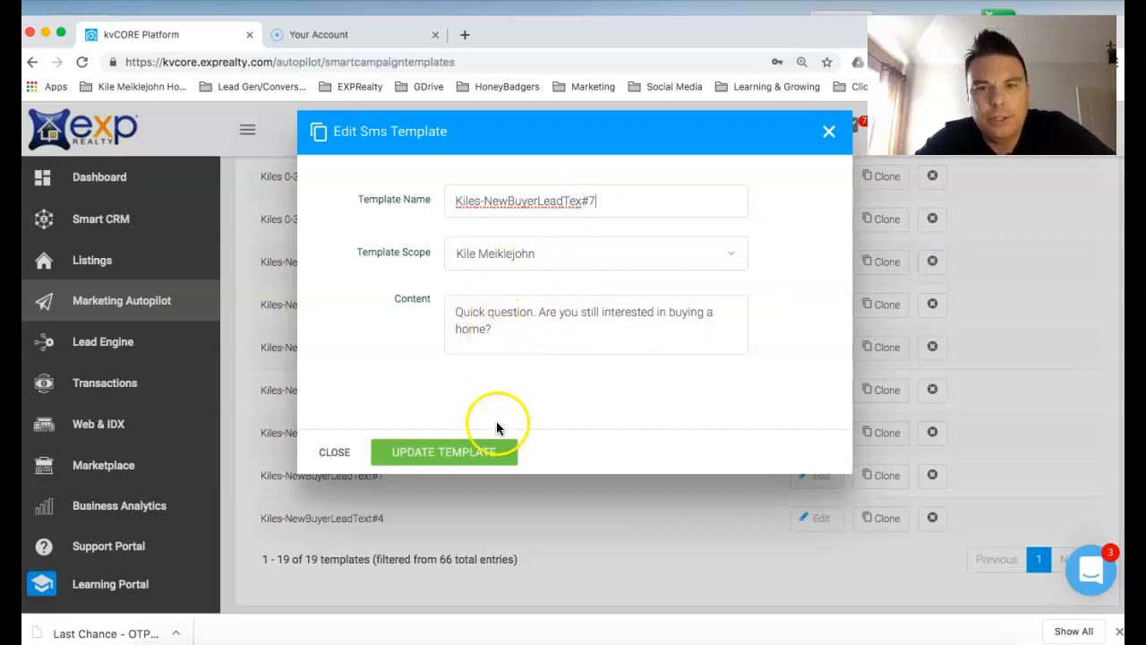
{"action": "left_click", "coordinate": [464, 455]}
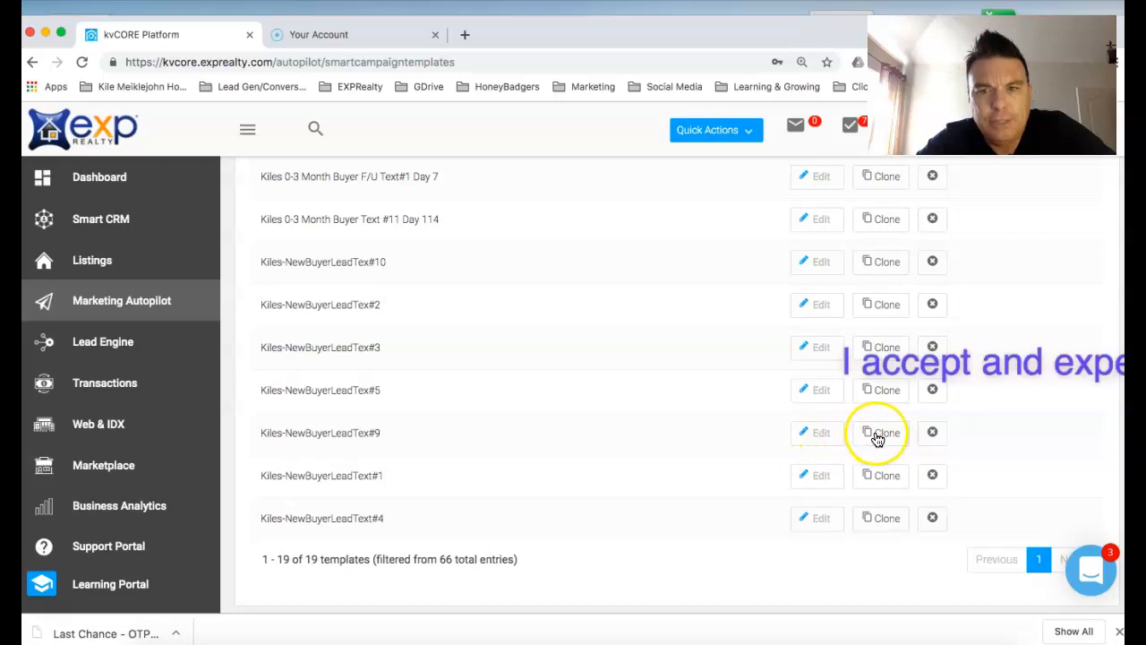
- Renumber the NewBuyerLeadTex#9 template as #6 in its template name and update the template
{"action": "left_click", "coordinate": [815, 434]}
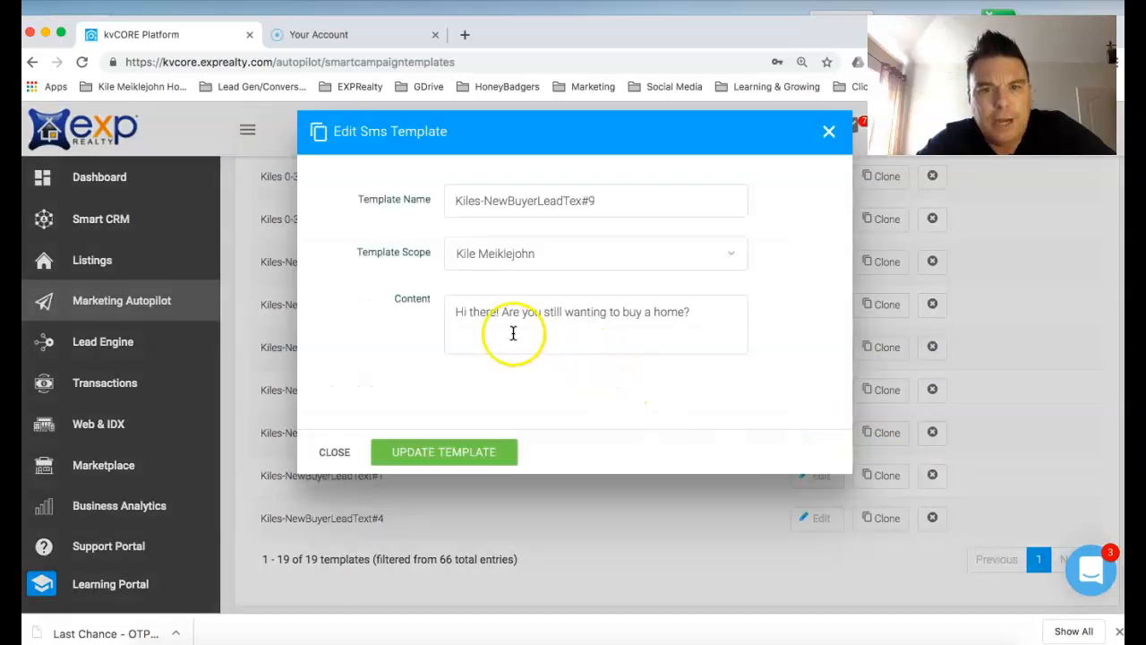
{"action": "left_click", "coordinate": [604, 203]}
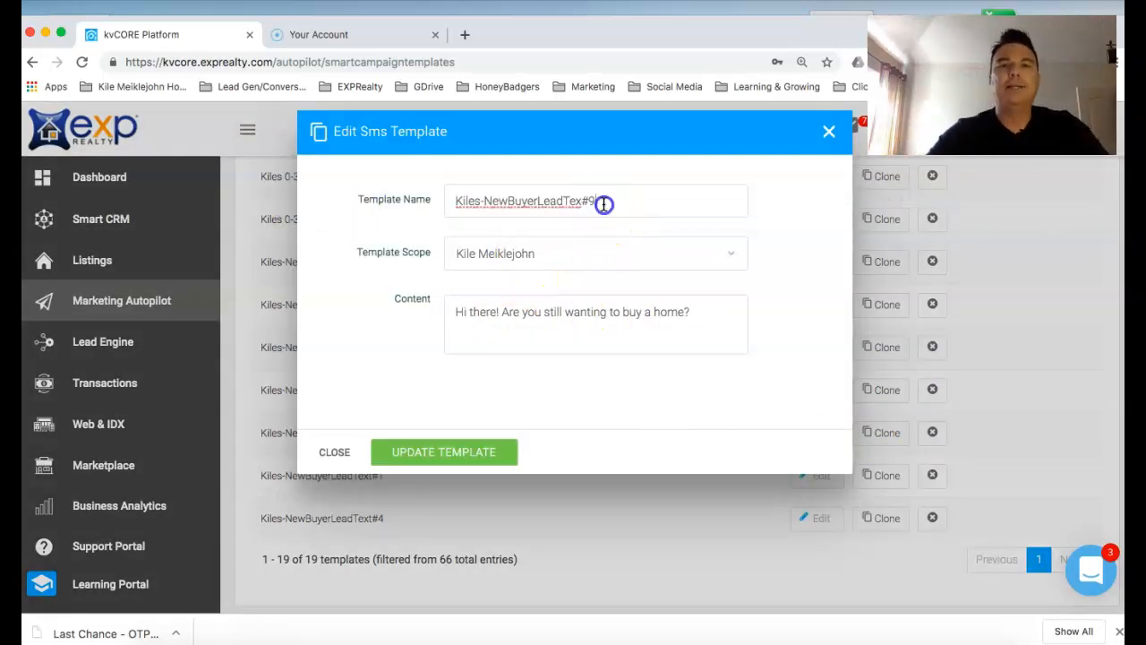
{"action": "left_click", "coordinate": [580, 201]}
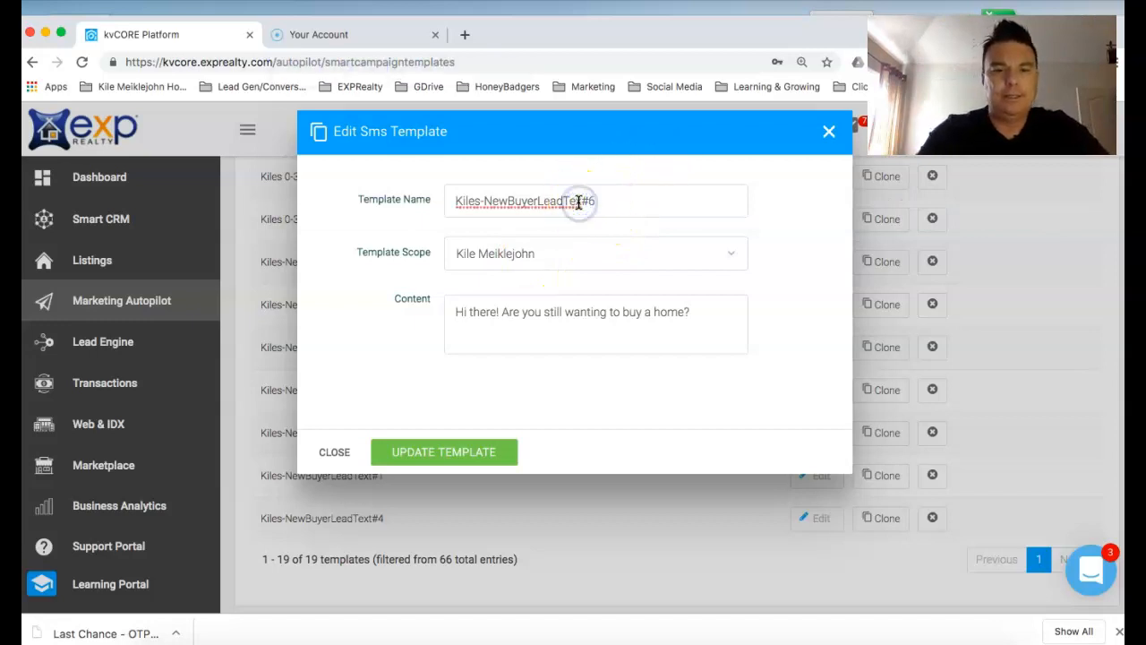
{"action": "left_click", "coordinate": [435, 461]}
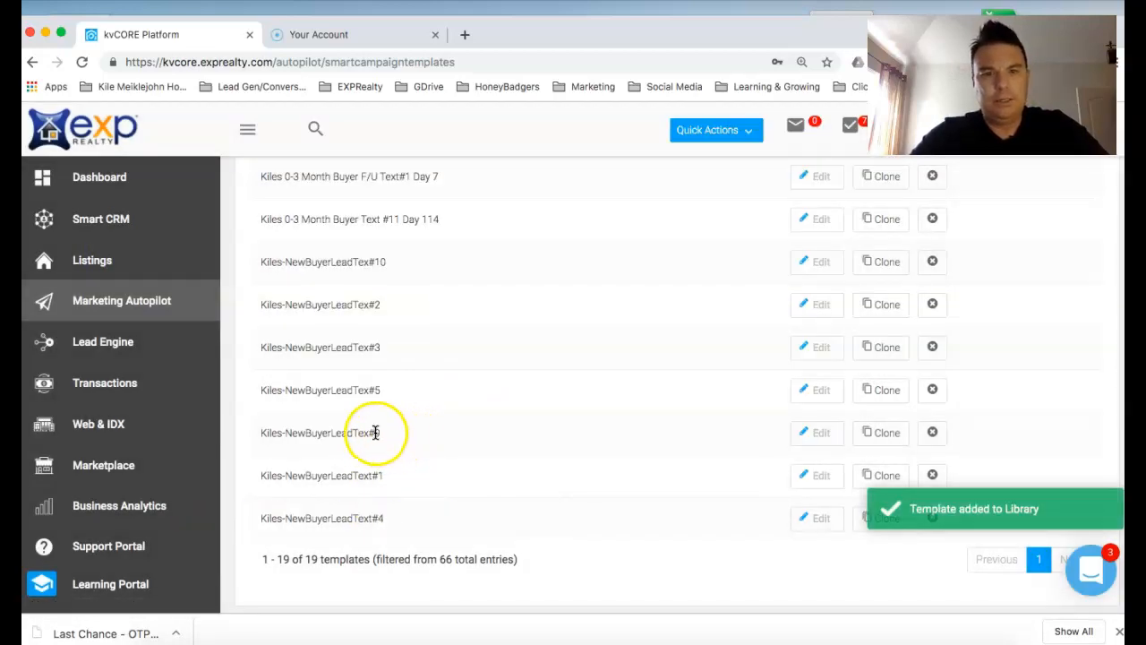
- Check the names and numbering of the new buyer lead texts in the text message template list
{"action": "scroll", "coordinate": [375, 440], "scroll_direction": "down", "scroll_amount": 1}
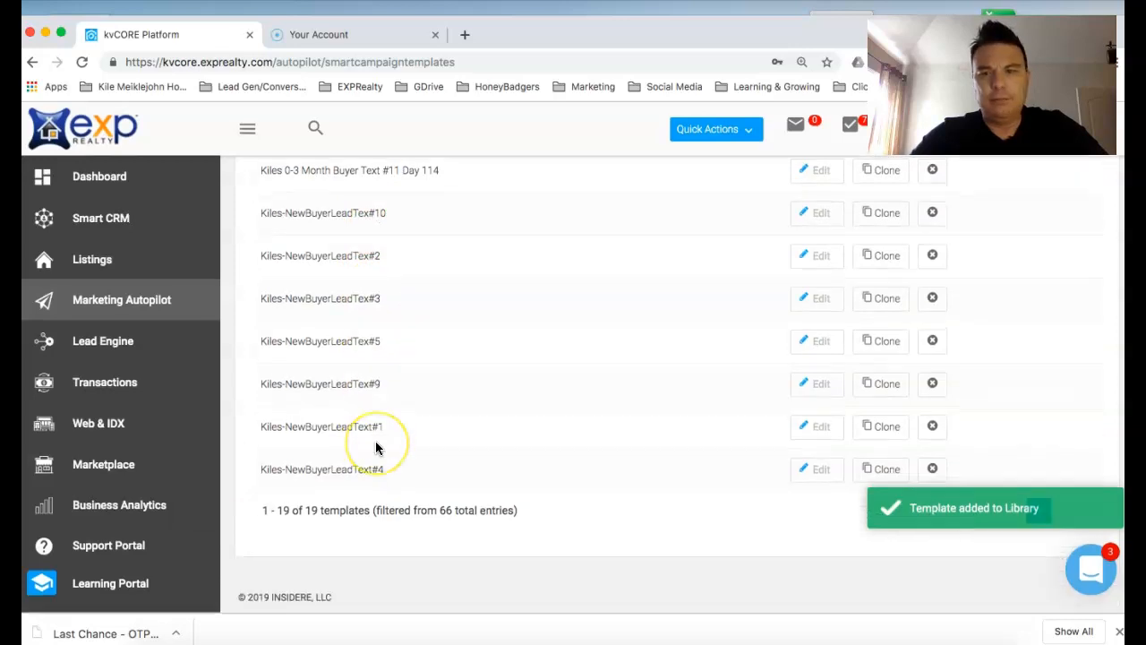
{"action": "scroll", "coordinate": [375, 441], "scroll_direction": "up", "scroll_amount": 2}
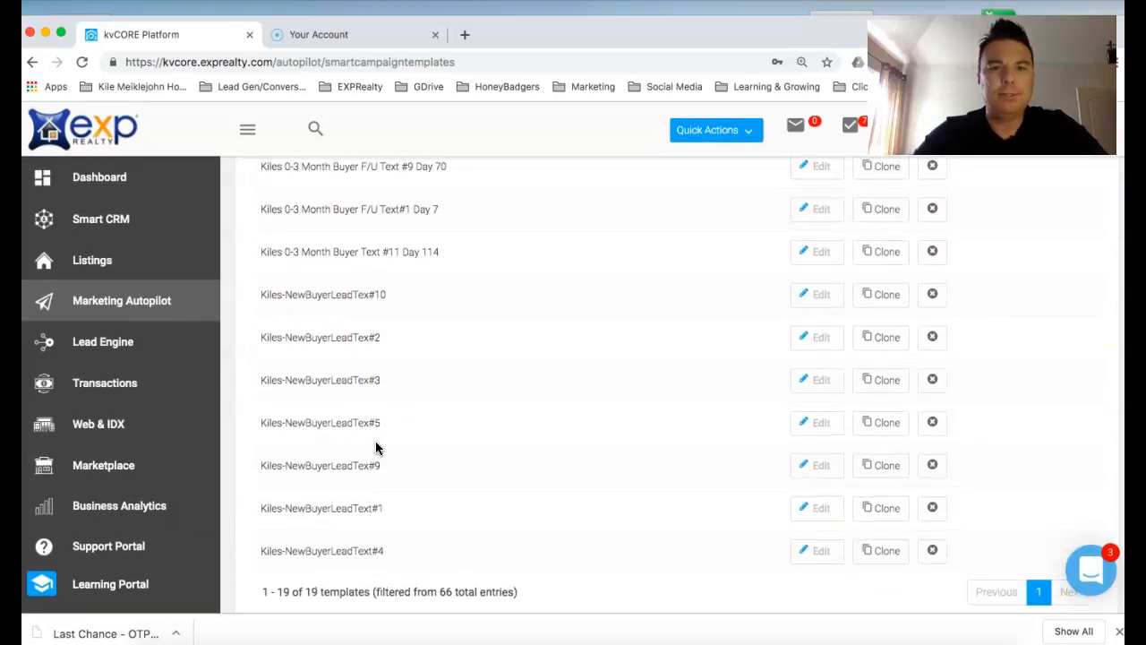
{"action": "scroll", "coordinate": [376, 443], "scroll_direction": "up", "scroll_amount": 1}
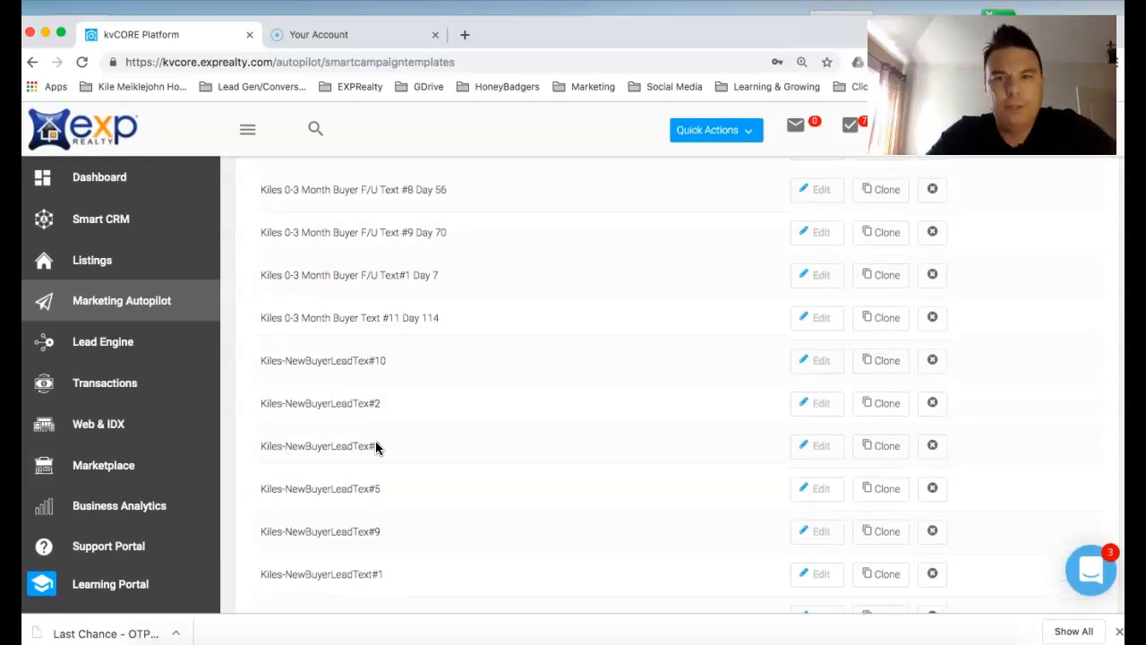
{"action": "scroll", "coordinate": [376, 446], "scroll_direction": "up", "scroll_amount": 5}
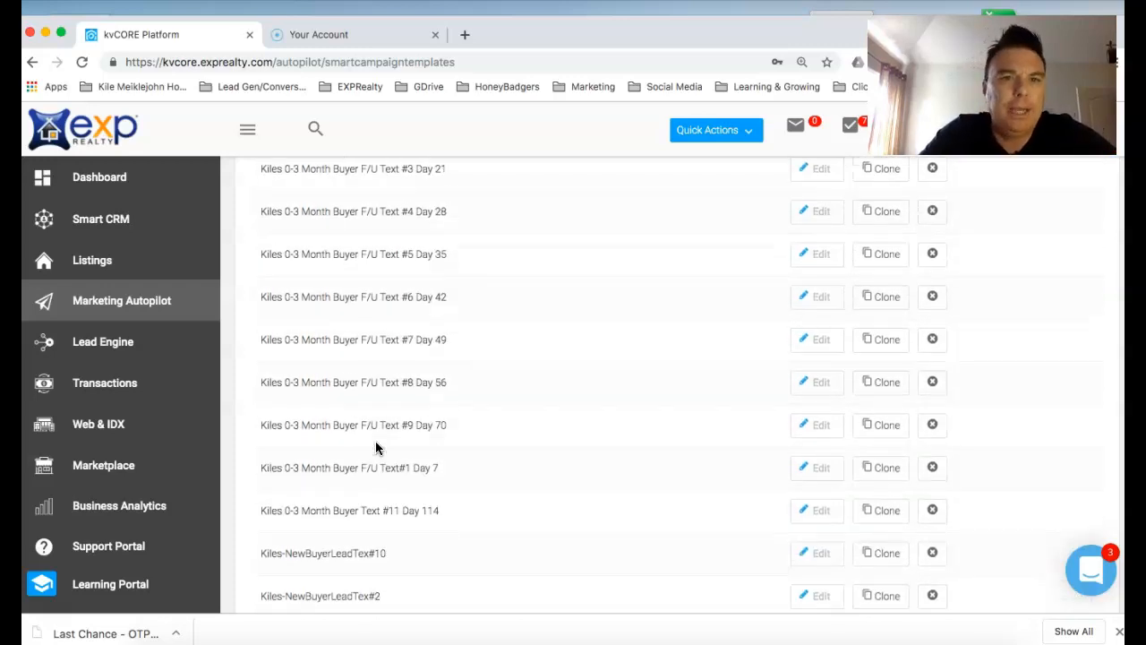
{"action": "scroll", "coordinate": [375, 443], "scroll_direction": "down", "scroll_amount": 6}
{"action": "left_click", "coordinate": [379, 420]}
{"action": "scroll", "coordinate": [379, 421], "scroll_direction": "up", "scroll_amount": 6}
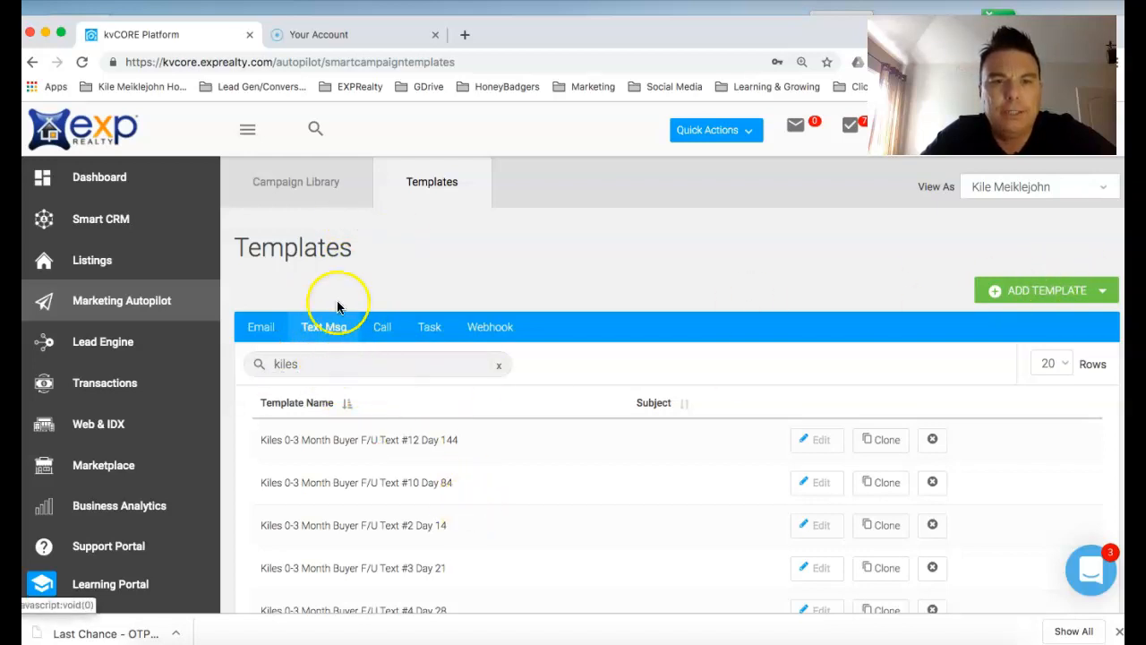
- Open the campaign library, return to the templates page and search the email templates by the agent's name prefix
{"action": "left_click", "coordinate": [310, 196]}
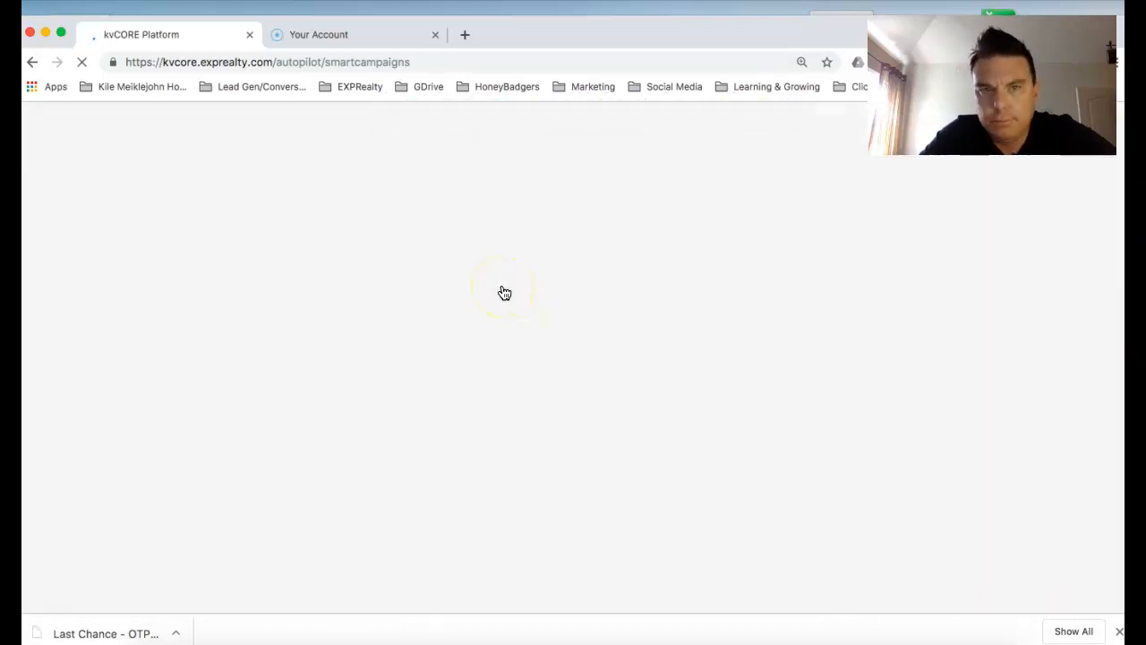
{"action": "left_click", "coordinate": [33, 63]}
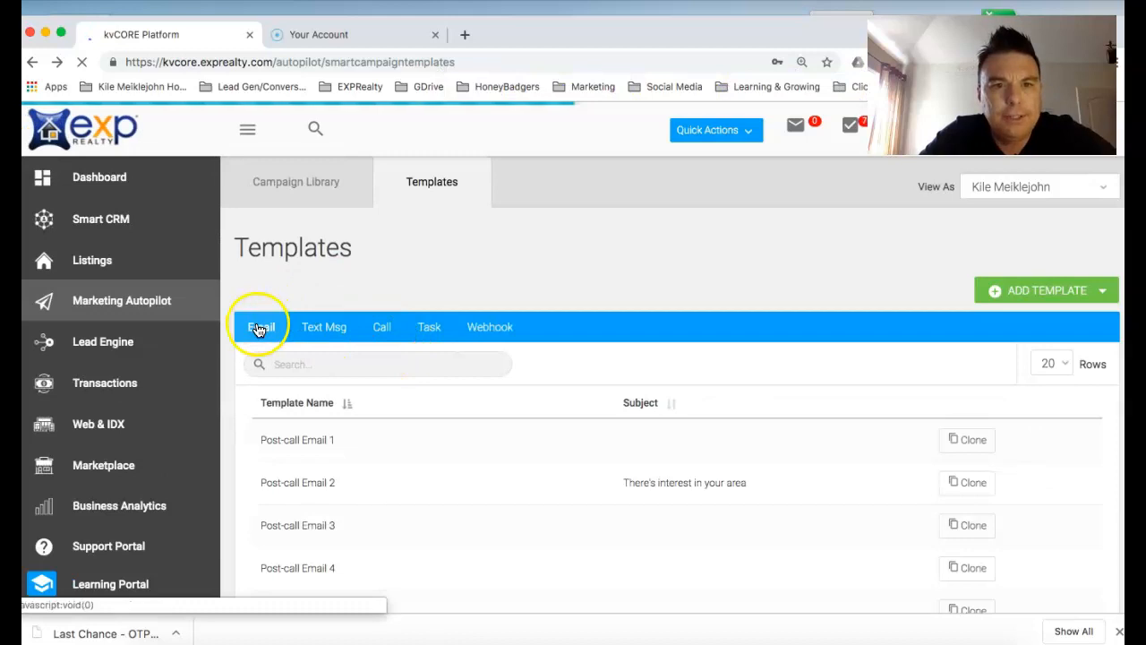
{"action": "left_click", "coordinate": [295, 364]}
{"action": "type", "text": "ki"}
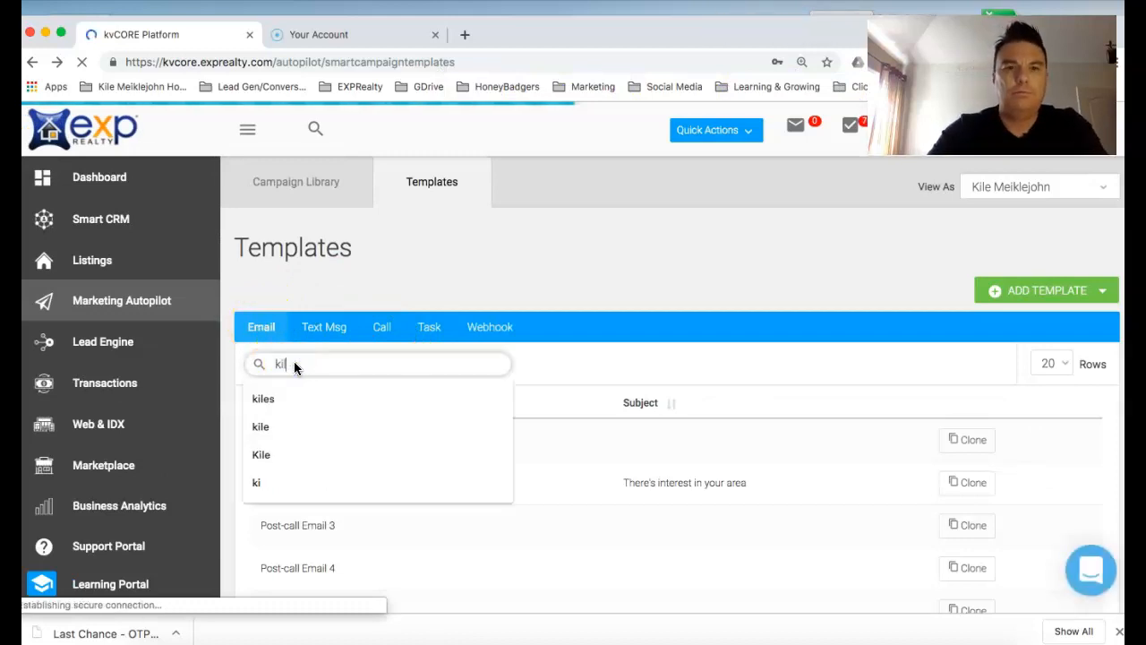
{"action": "type", "text": "les"}
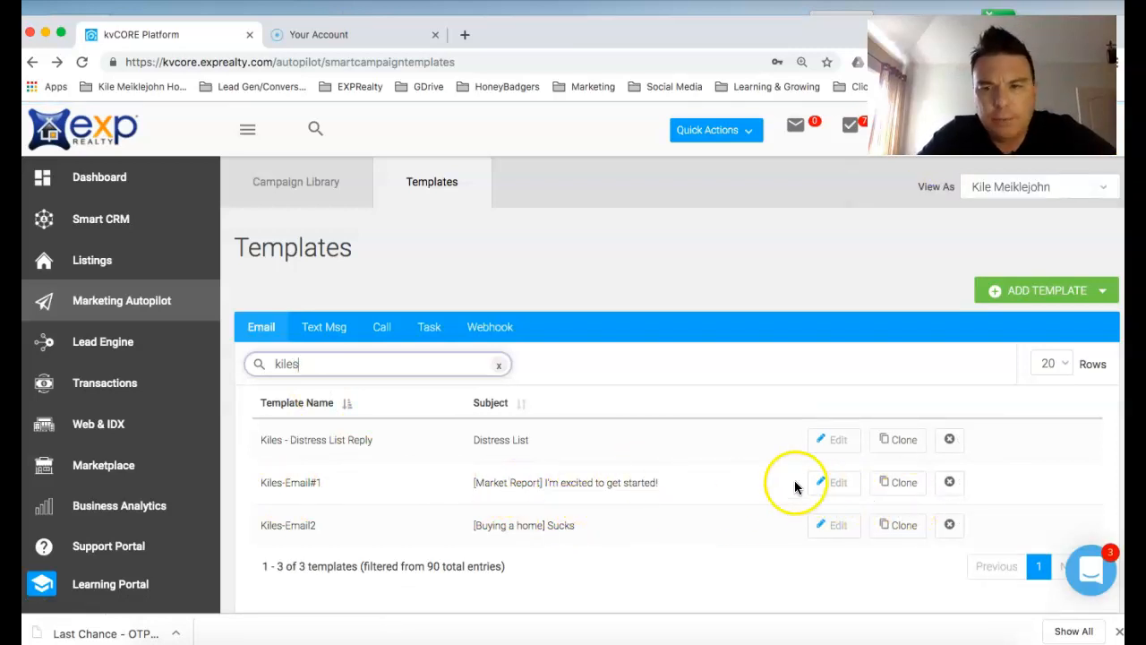
- Open the Email#1 template with the market report subject for editing and skim its subject and content
{"action": "left_click", "coordinate": [833, 488]}
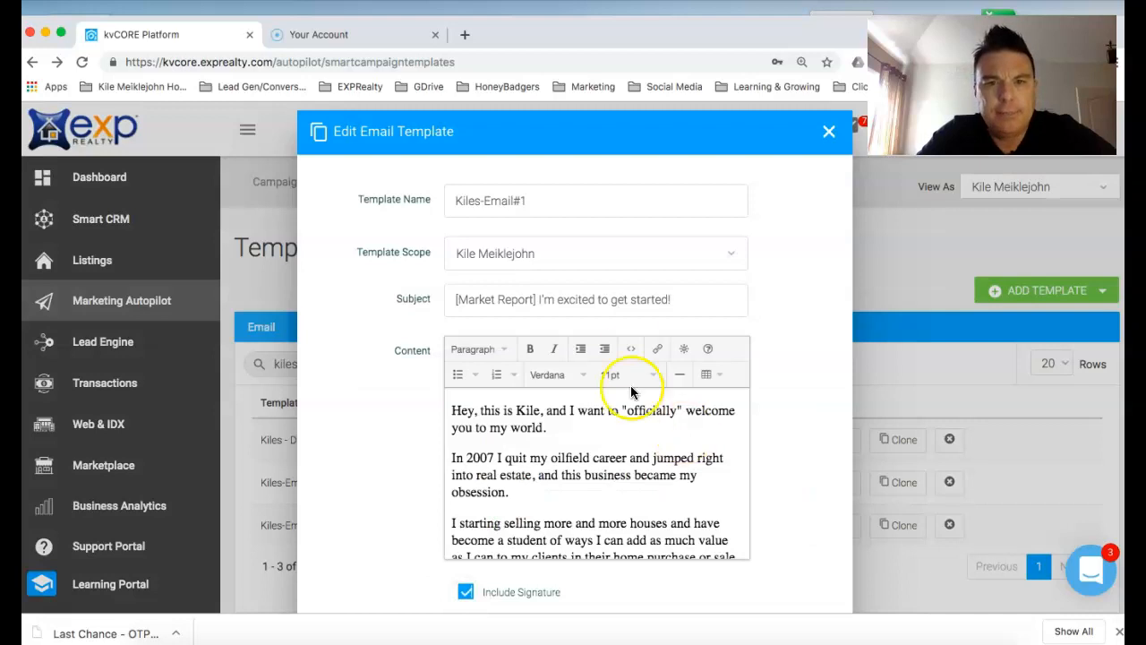
{"action": "scroll", "coordinate": [636, 403], "scroll_direction": "down", "scroll_amount": 2}
{"action": "scroll", "coordinate": [636, 356], "scroll_direction": "up", "scroll_amount": 1}
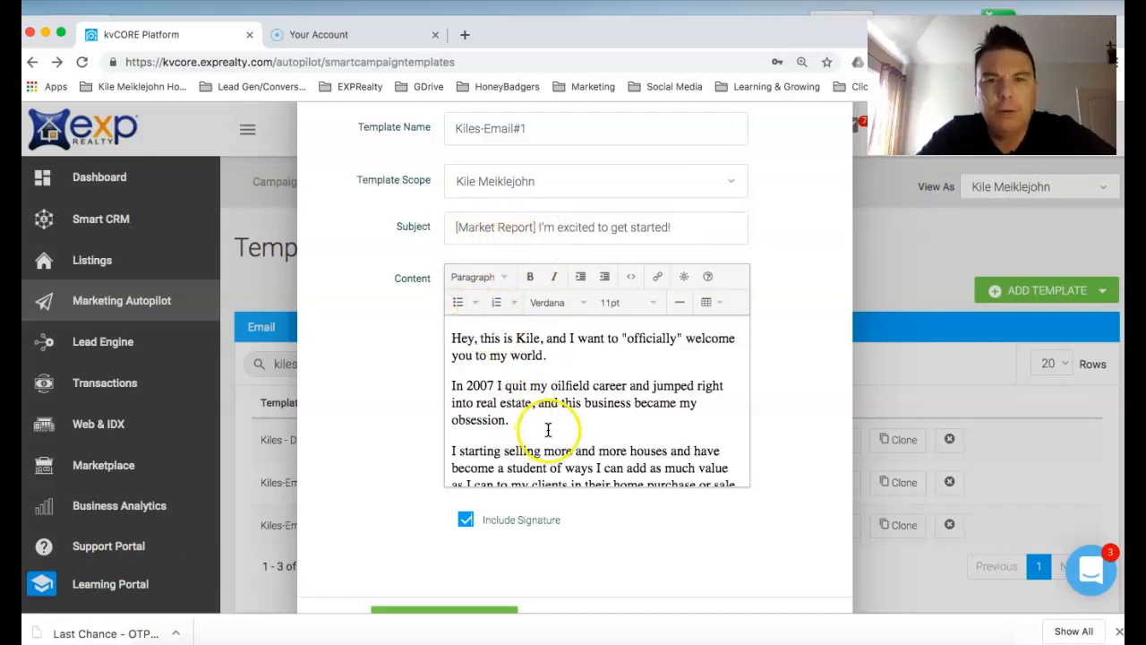
{"action": "scroll", "coordinate": [548, 430], "scroll_direction": "down", "scroll_amount": 10}
{"action": "scroll", "coordinate": [548, 430], "scroll_direction": "up", "scroll_amount": 10}
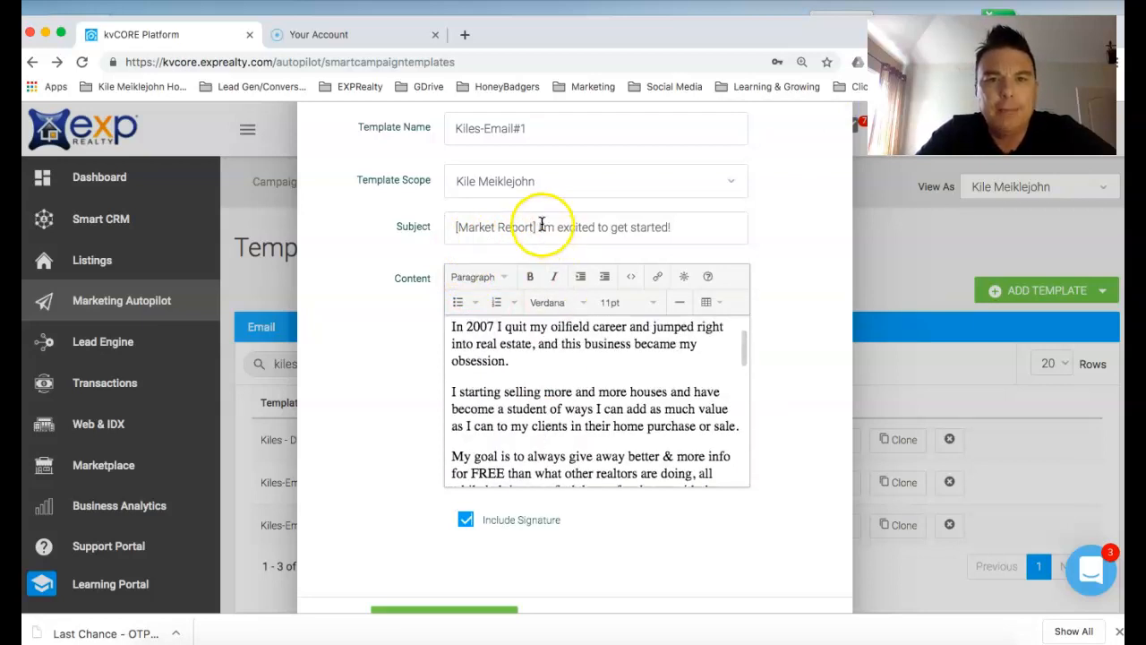
{"action": "scroll", "coordinate": [667, 430], "scroll_direction": "up", "scroll_amount": 2}
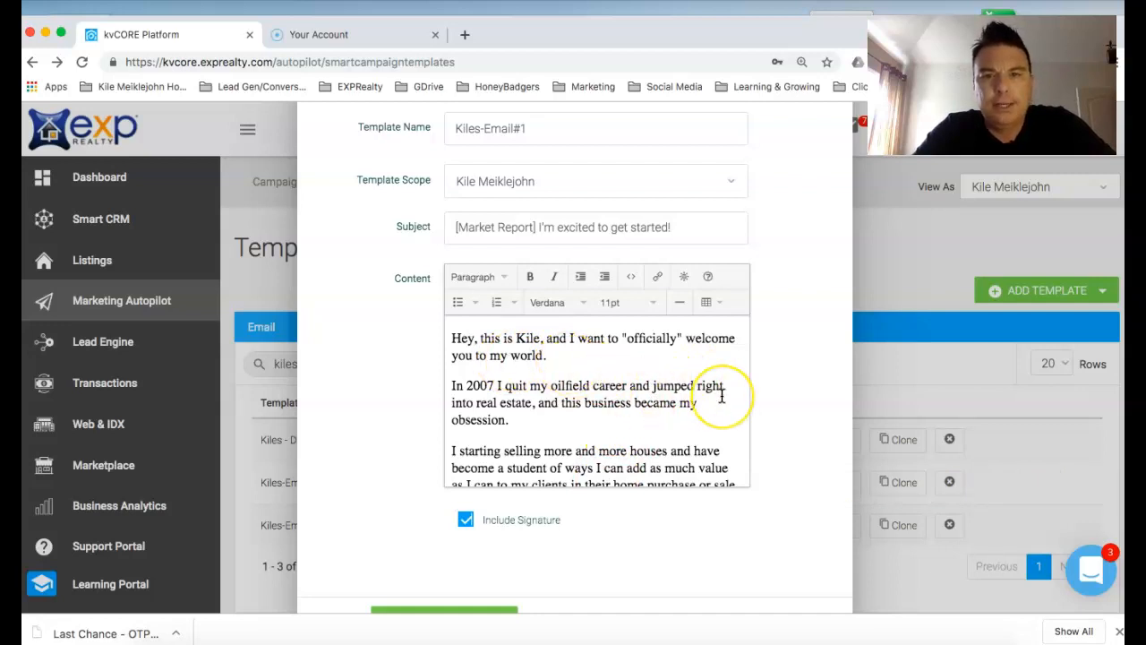
- Read the Email#1 body from the welcome paragraph through the market report link to the sign-off
{"action": "scroll", "coordinate": [722, 396], "scroll_direction": "down", "scroll_amount": 1}
{"action": "scroll", "coordinate": [722, 395], "scroll_direction": "down", "scroll_amount": 1}
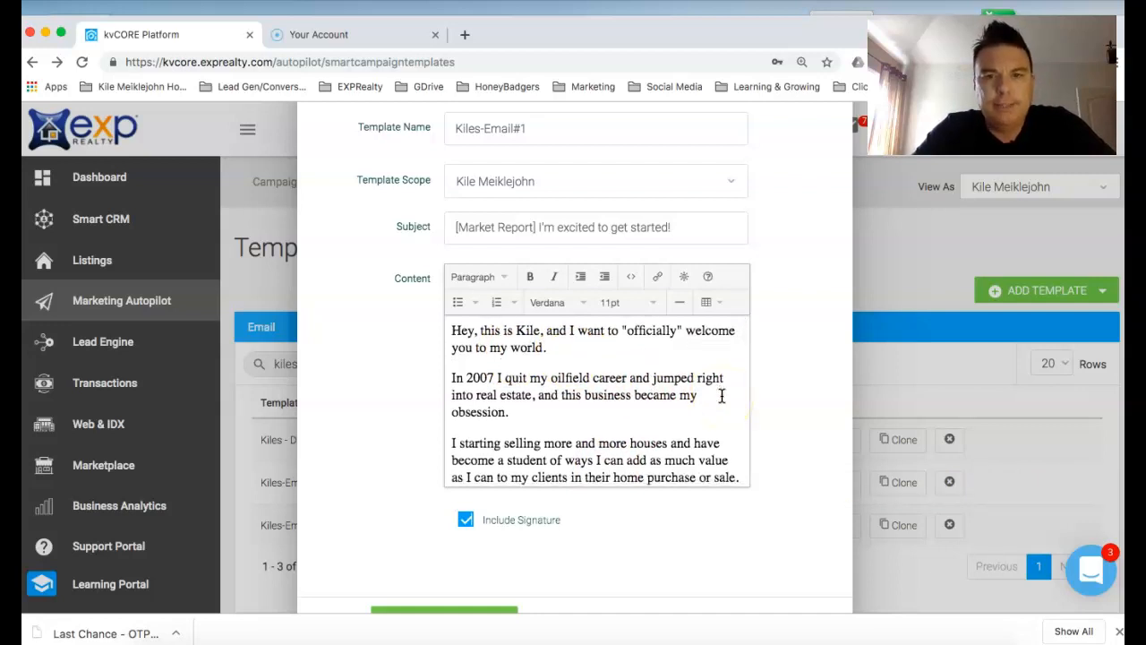
{"action": "scroll", "coordinate": [727, 417], "scroll_direction": "down", "scroll_amount": 2}
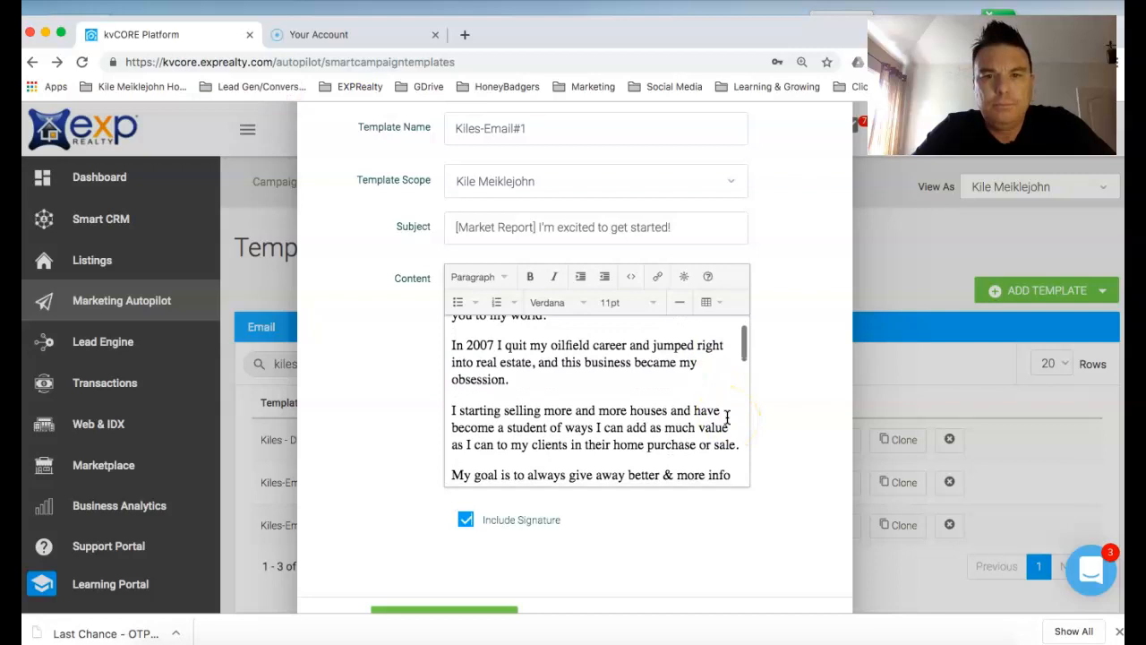
{"action": "scroll", "coordinate": [739, 435], "scroll_direction": "down", "scroll_amount": 2}
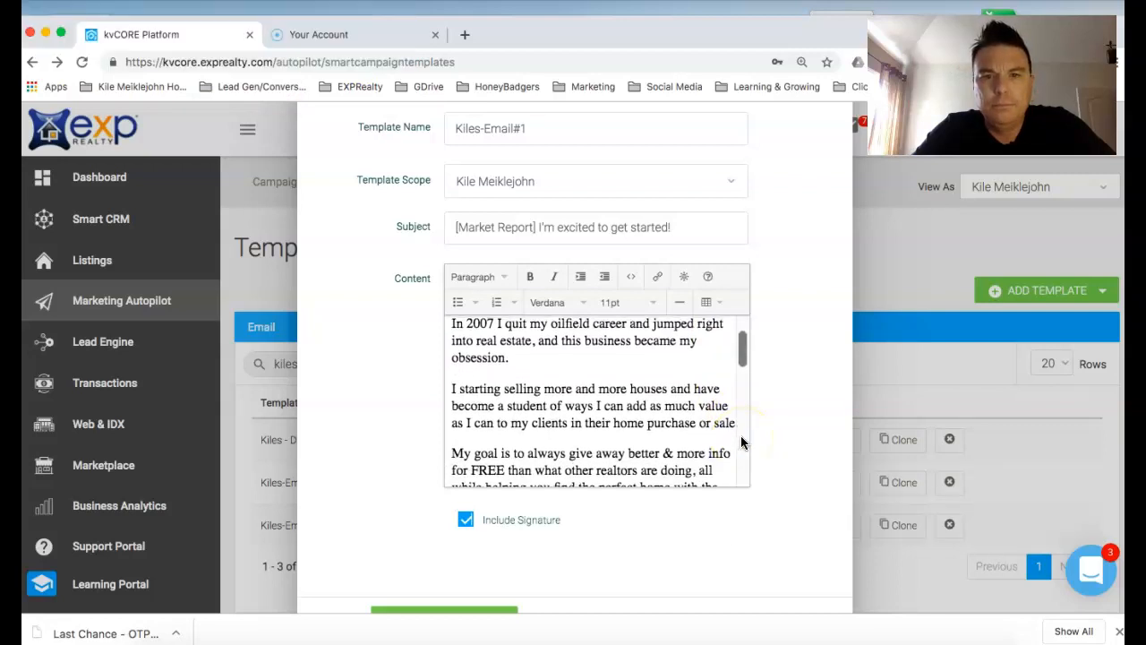
{"action": "scroll", "coordinate": [742, 440], "scroll_direction": "down", "scroll_amount": 2}
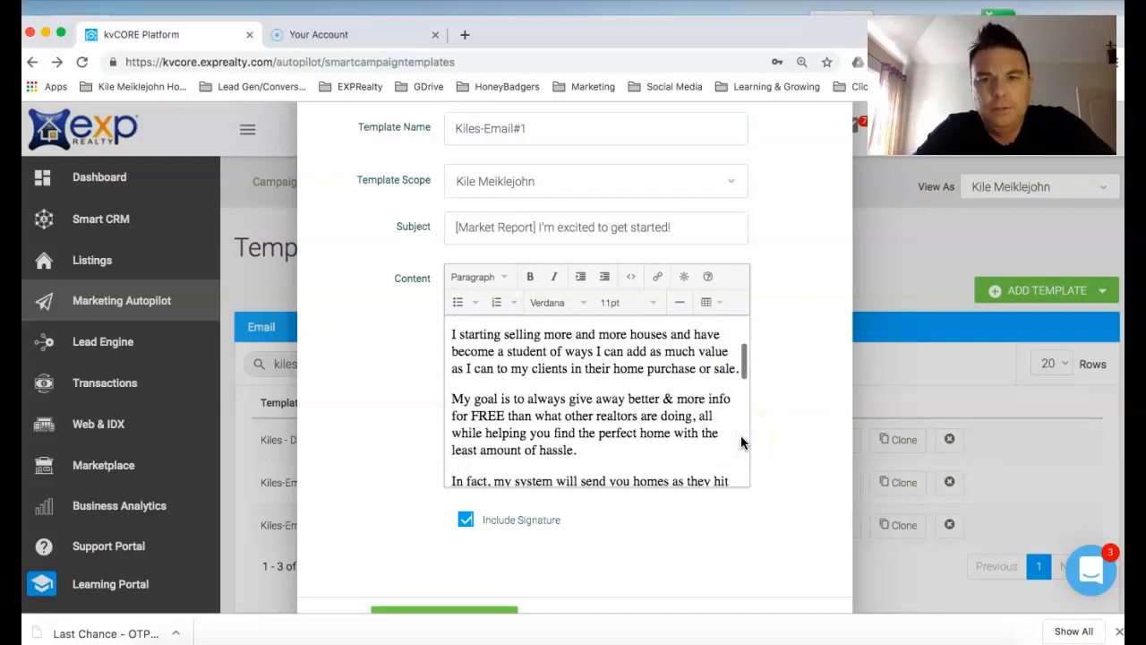
{"action": "scroll", "coordinate": [741, 440], "scroll_direction": "down", "scroll_amount": 1}
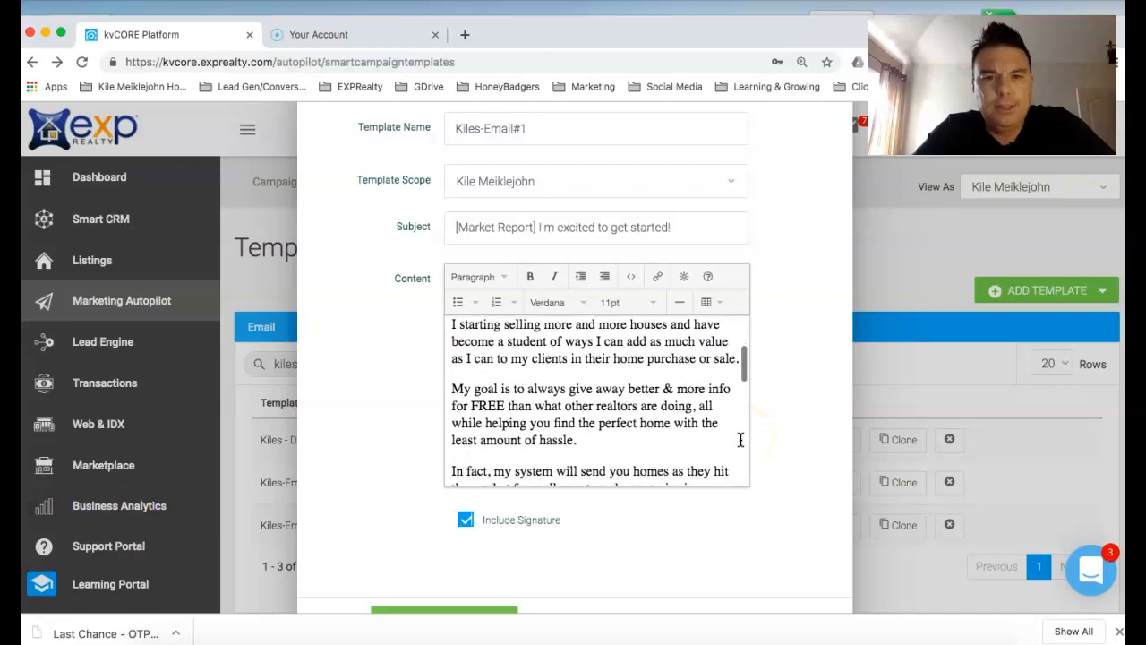
{"action": "scroll", "coordinate": [728, 437], "scroll_direction": "down", "scroll_amount": 2}
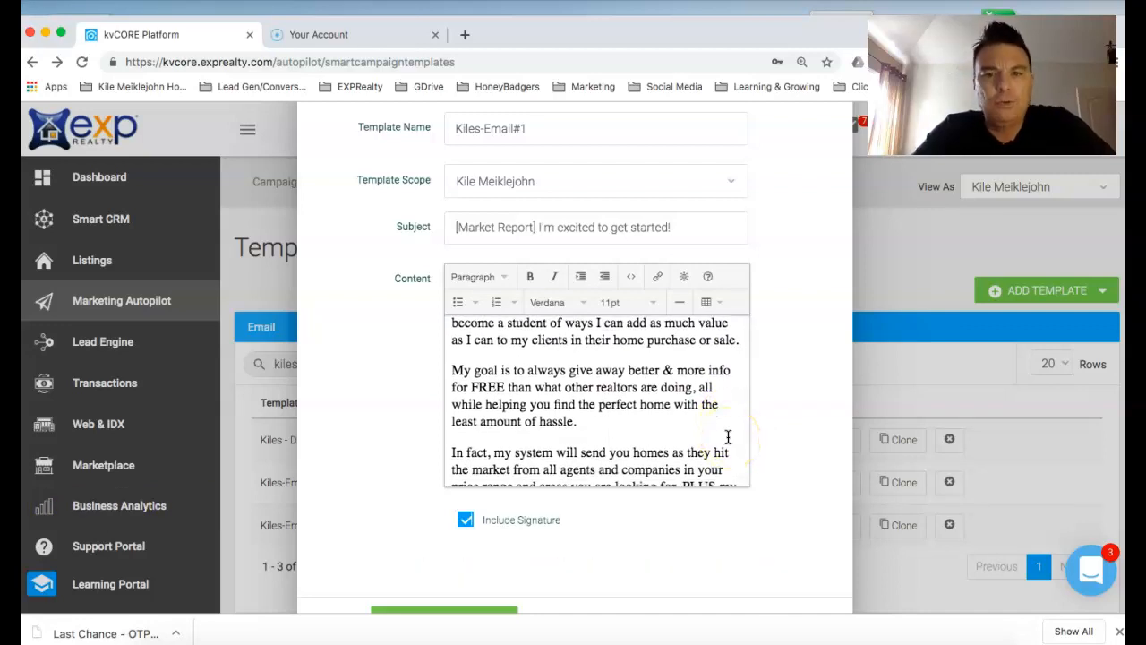
{"action": "scroll", "coordinate": [728, 438], "scroll_direction": "down", "scroll_amount": 1}
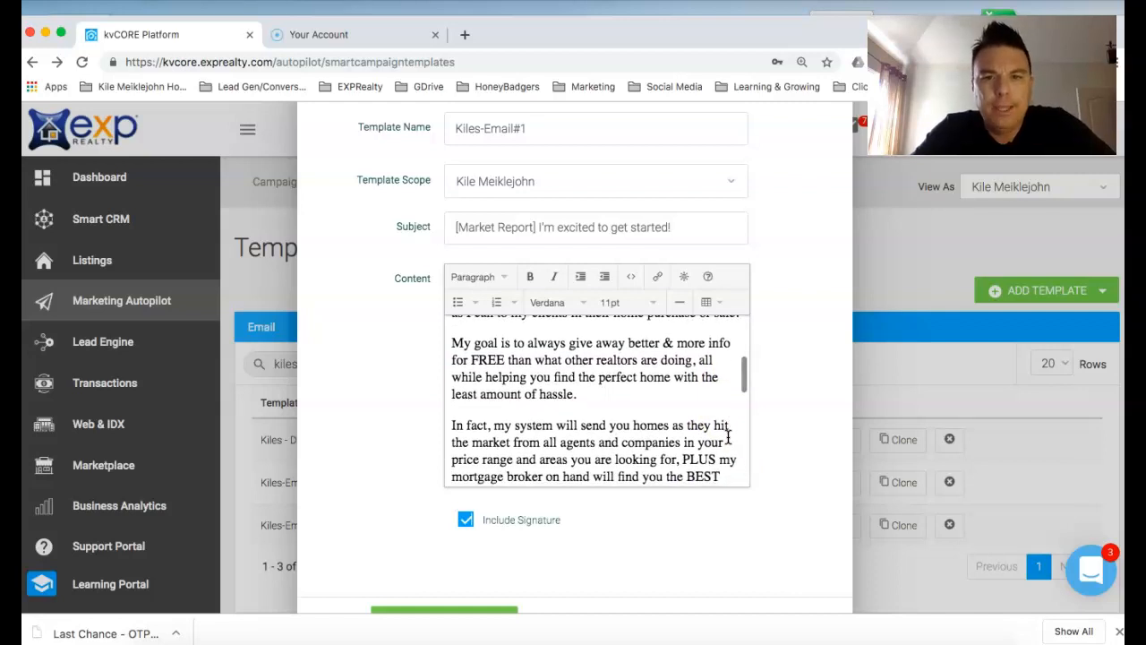
{"action": "scroll", "coordinate": [729, 437], "scroll_direction": "down", "scroll_amount": 1}
{"action": "scroll", "coordinate": [728, 437], "scroll_direction": "up", "scroll_amount": 1}
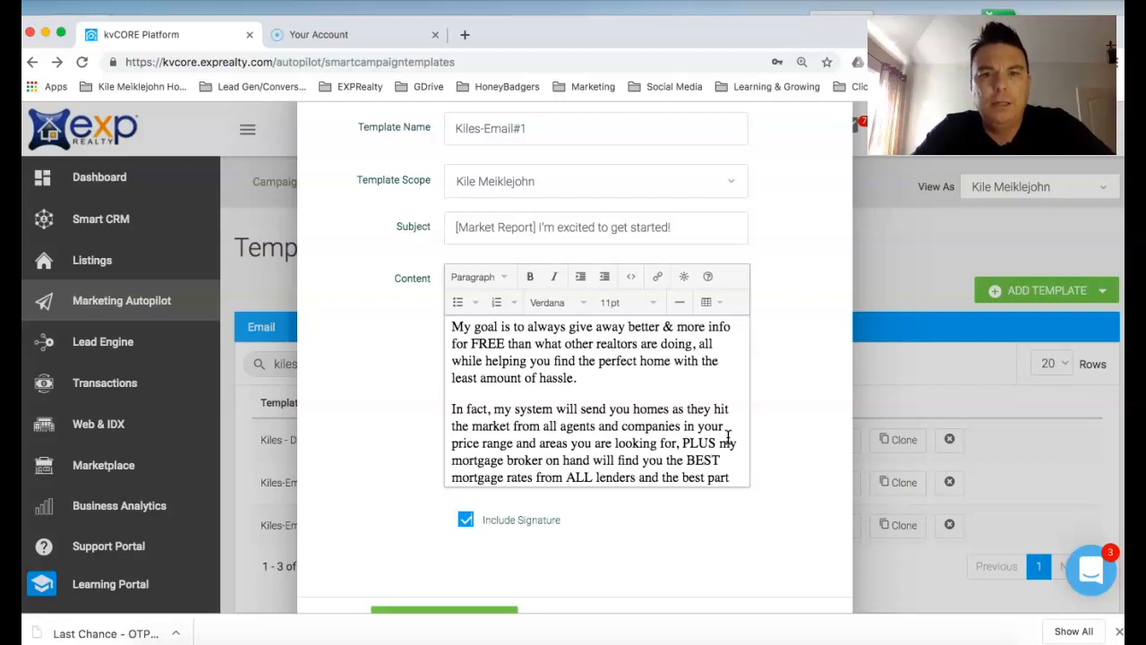
{"action": "scroll", "coordinate": [728, 437], "scroll_direction": "down", "scroll_amount": 1}
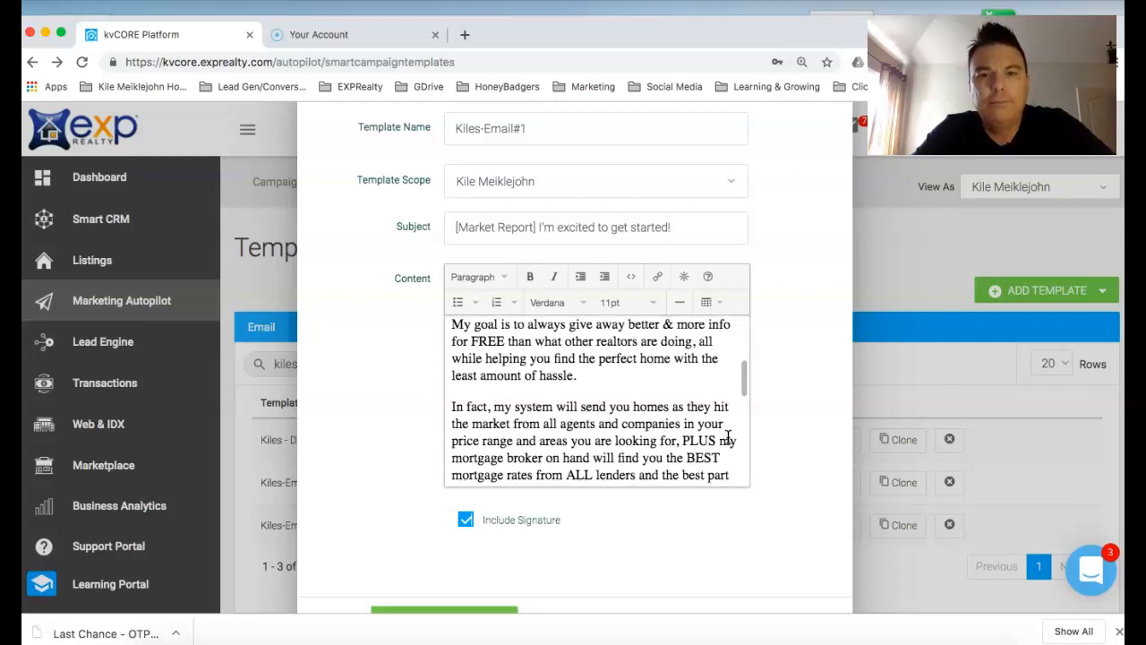
{"action": "scroll", "coordinate": [729, 437], "scroll_direction": "down", "scroll_amount": 3}
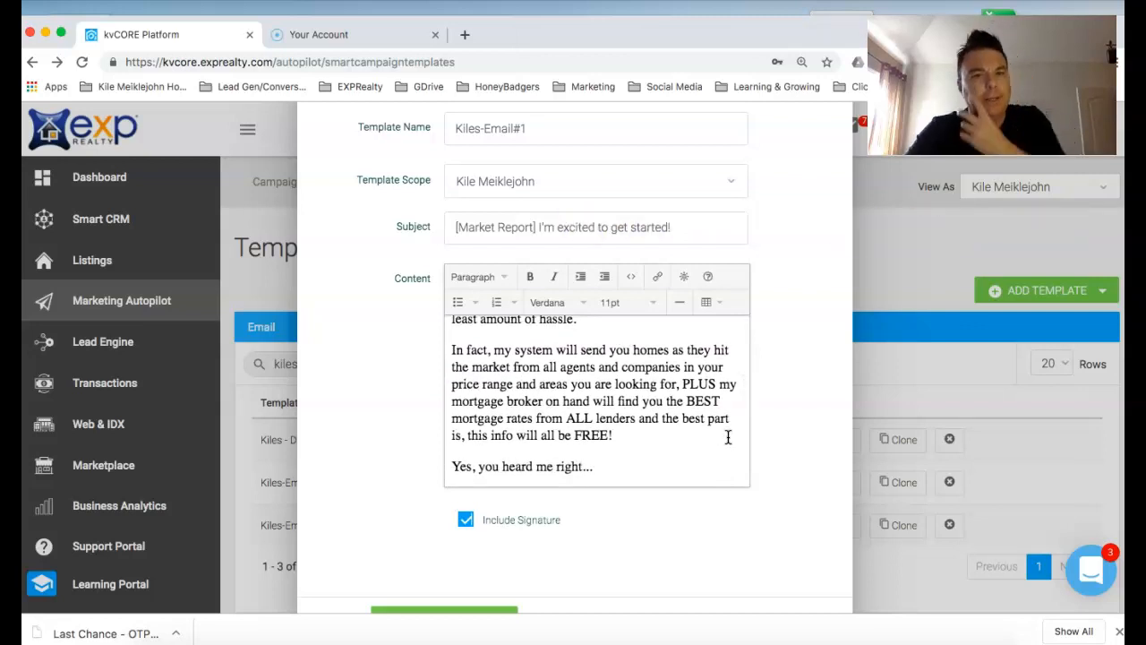
{"action": "scroll", "coordinate": [728, 437], "scroll_direction": "down", "scroll_amount": 1}
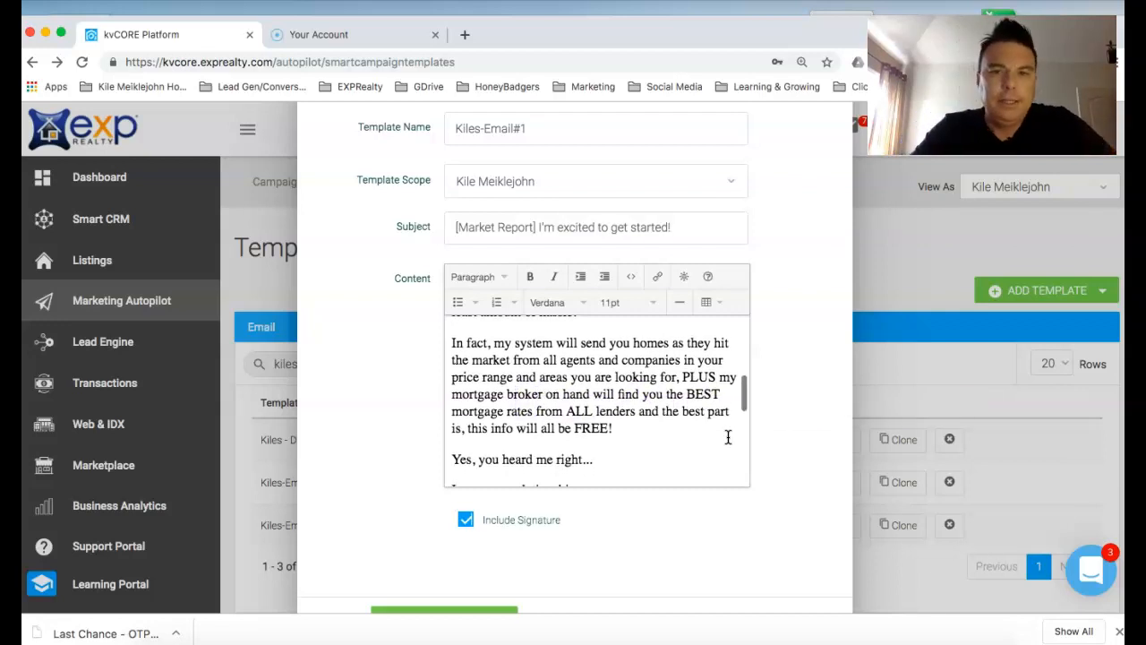
{"action": "scroll", "coordinate": [728, 437], "scroll_direction": "down", "scroll_amount": 3}
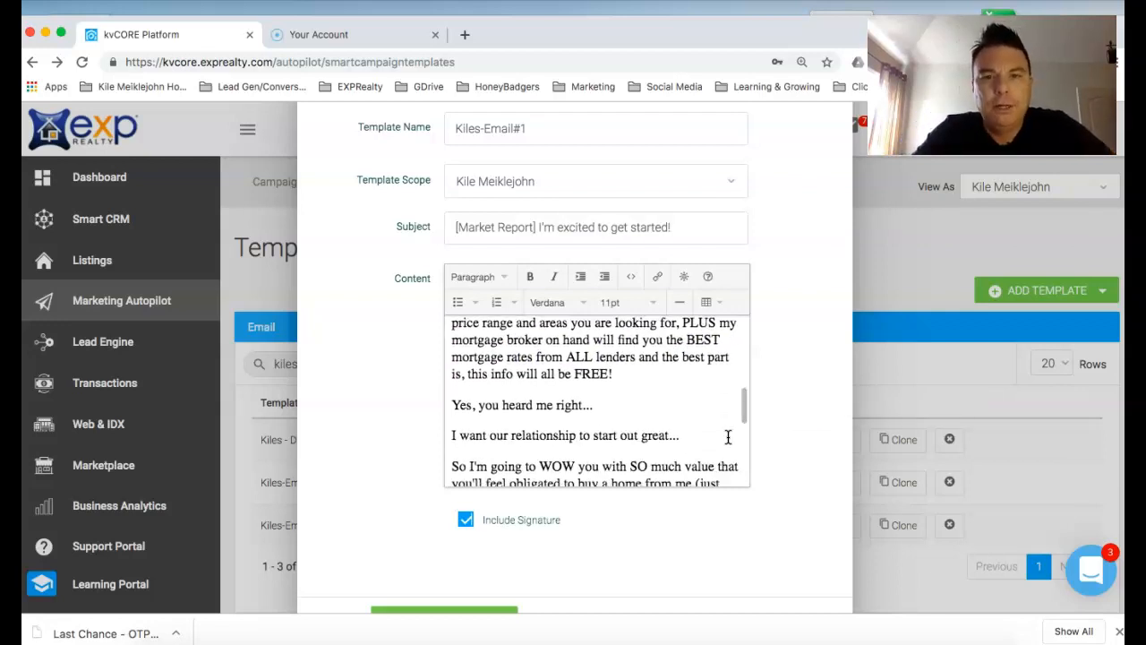
{"action": "scroll", "coordinate": [729, 437], "scroll_direction": "down", "scroll_amount": 3}
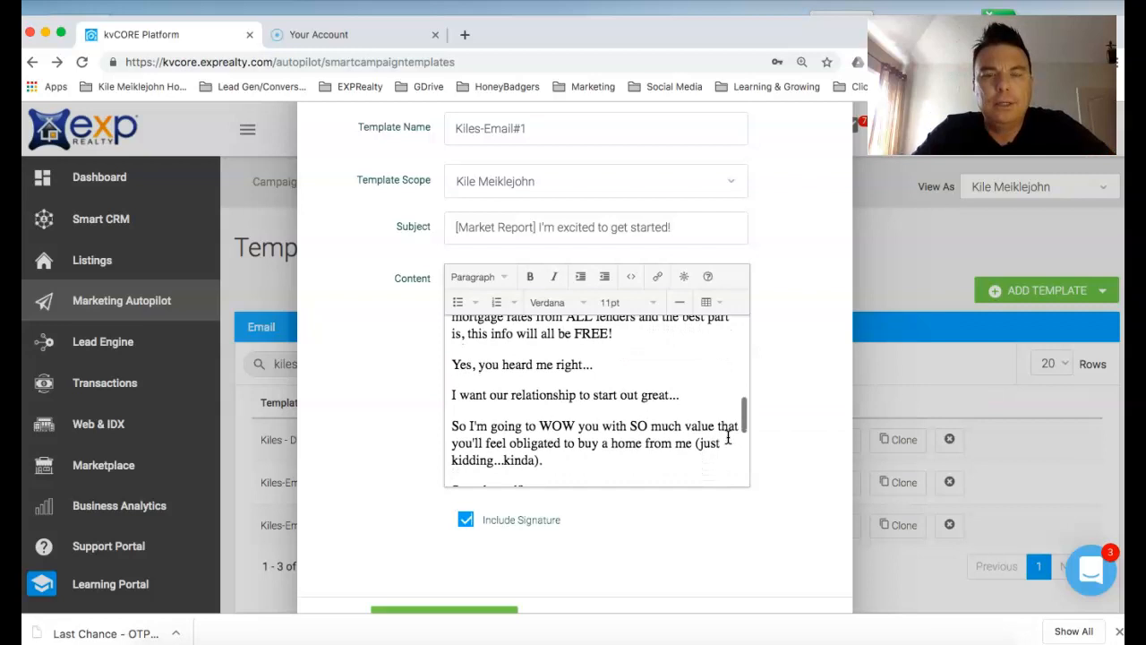
{"action": "scroll", "coordinate": [728, 437], "scroll_direction": "down", "scroll_amount": 3}
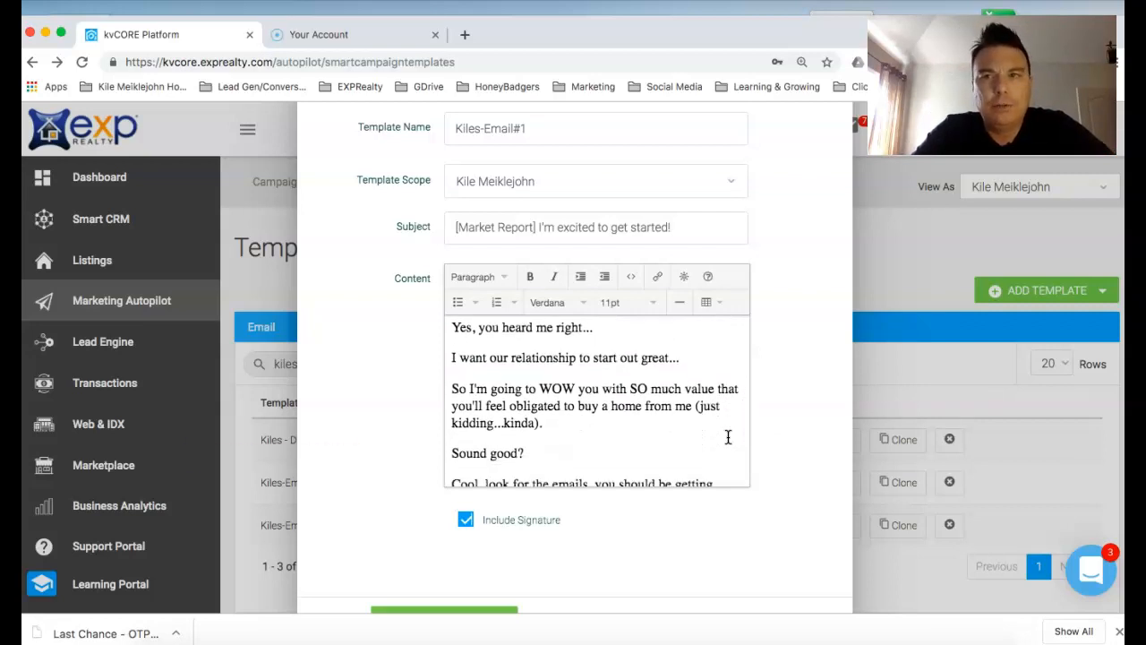
{"action": "scroll", "coordinate": [728, 437], "scroll_direction": "down", "scroll_amount": 3}
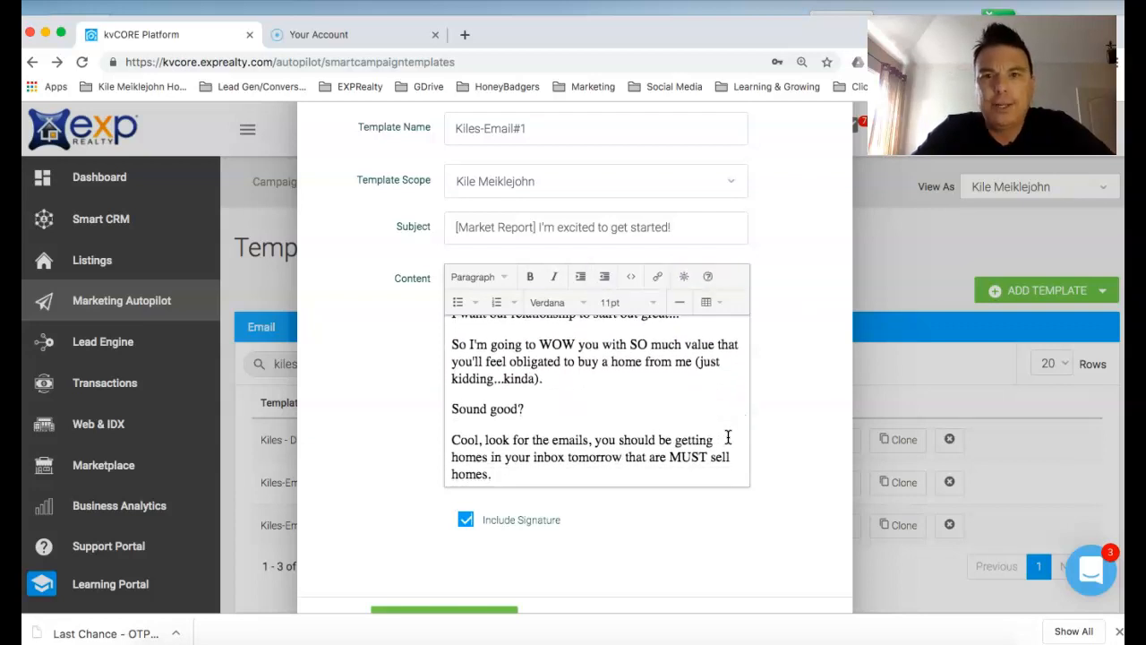
{"action": "scroll", "coordinate": [728, 437], "scroll_direction": "down", "scroll_amount": 1}
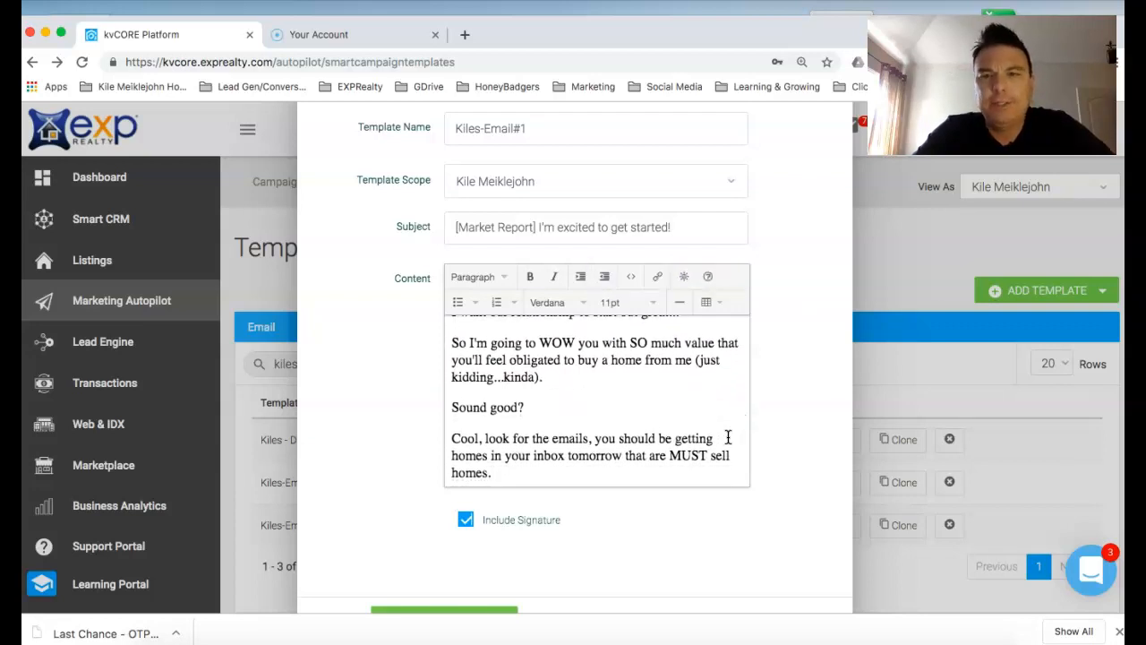
{"action": "scroll", "coordinate": [728, 437], "scroll_direction": "down", "scroll_amount": 4}
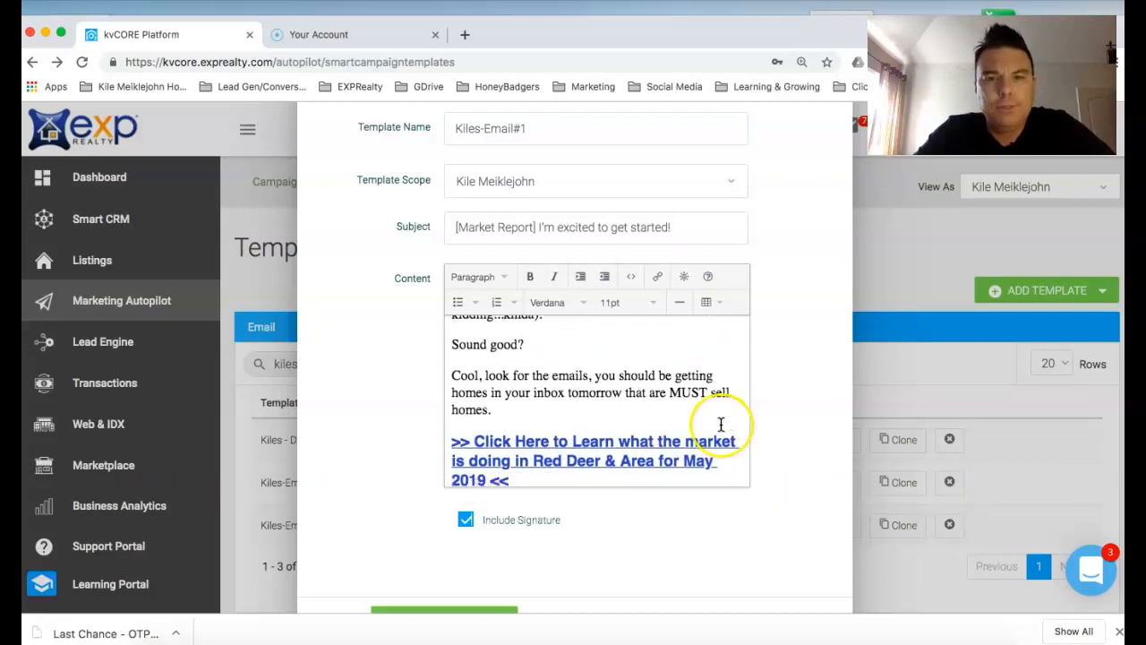
{"action": "scroll", "coordinate": [724, 431], "scroll_direction": "down", "scroll_amount": 3}
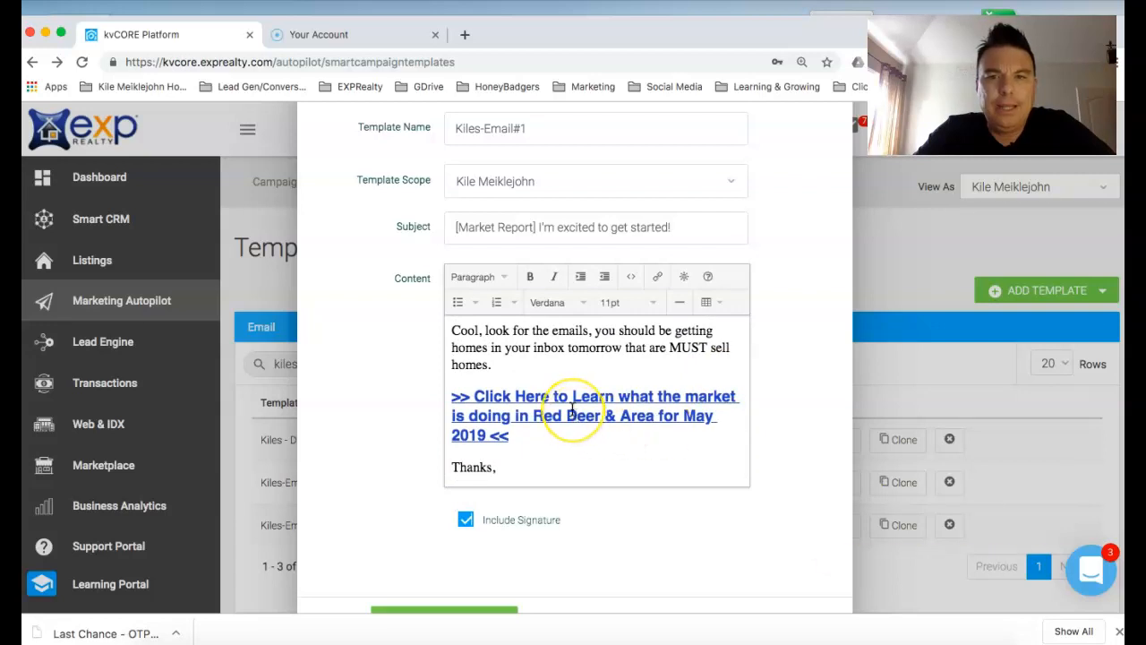
{"action": "scroll", "coordinate": [548, 399], "scroll_direction": "down", "scroll_amount": 2}
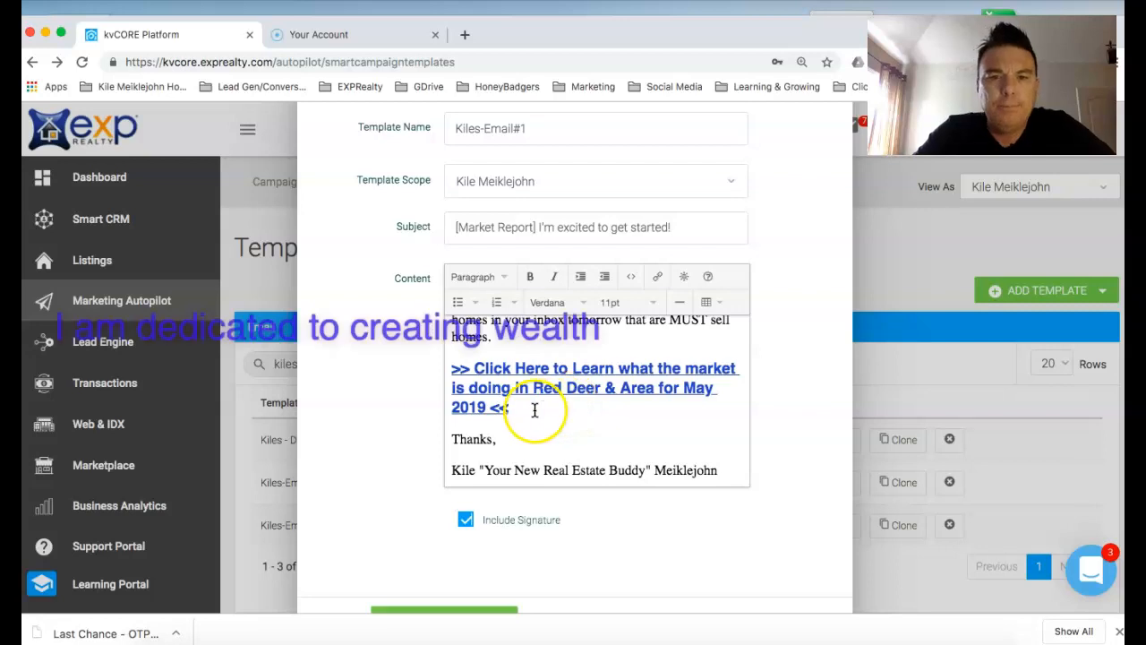
{"action": "scroll", "coordinate": [537, 408], "scroll_direction": "down", "scroll_amount": 1}
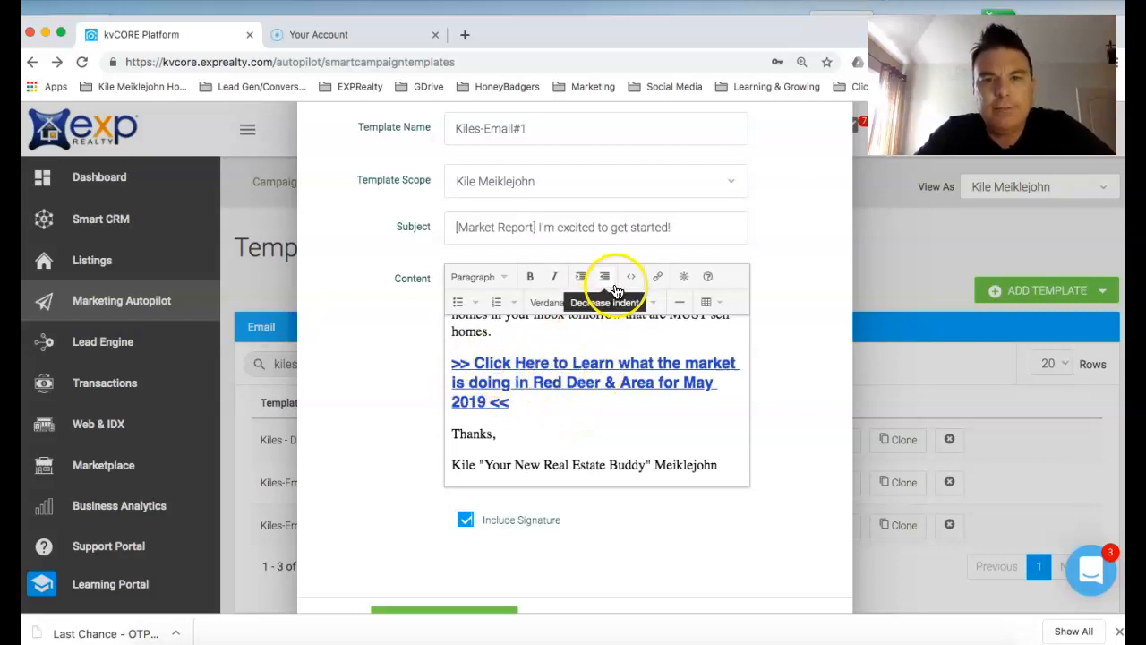
- Check the URL behind the May 2019 market report link in the email body, keep it, and update the template
{"action": "left_click_drag", "start_coordinate": [535, 402], "coordinate": [450, 362]}
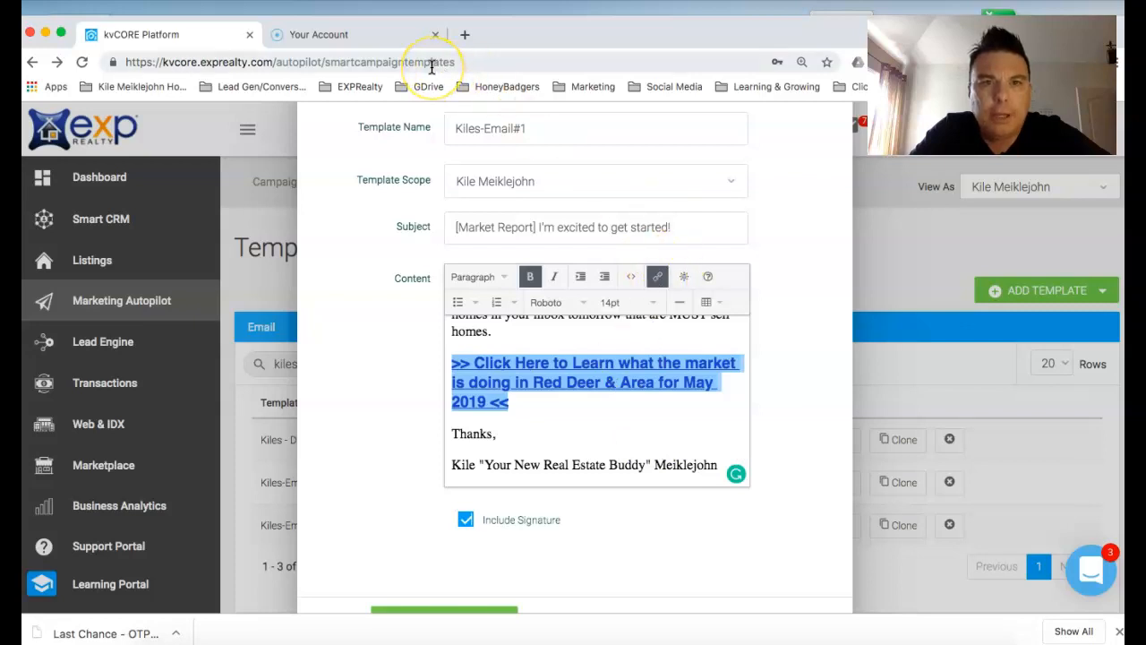
{"action": "left_click", "coordinate": [657, 278]}
{"action": "left_click", "coordinate": [511, 299]}
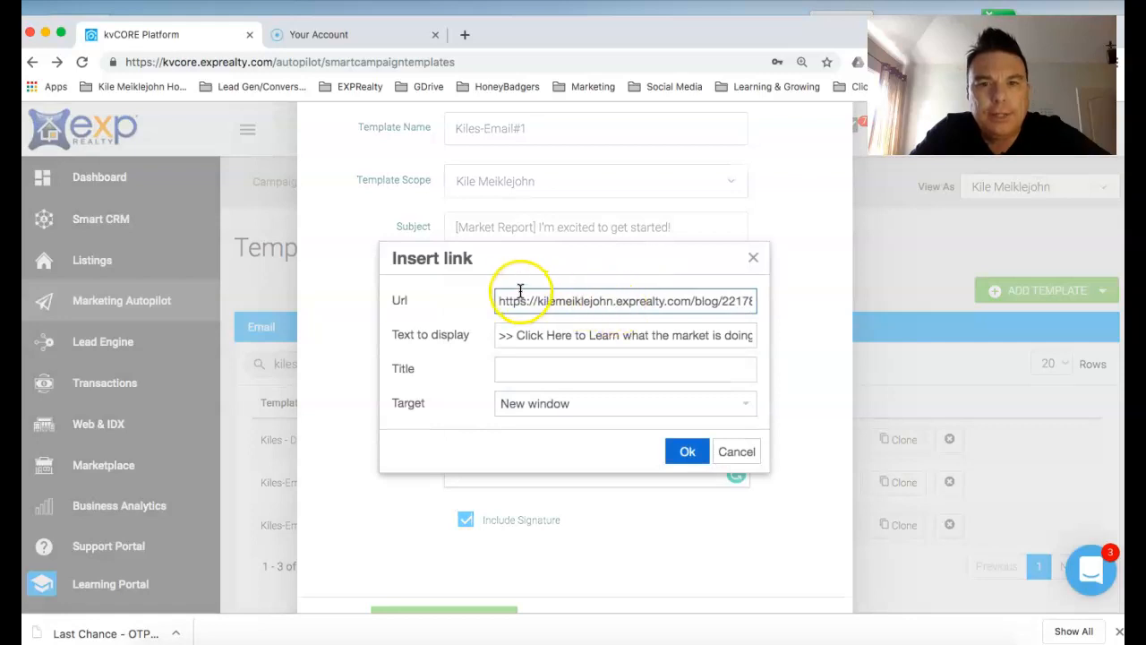
{"action": "left_click_drag", "start_coordinate": [551, 292], "coordinate": [758, 314]}
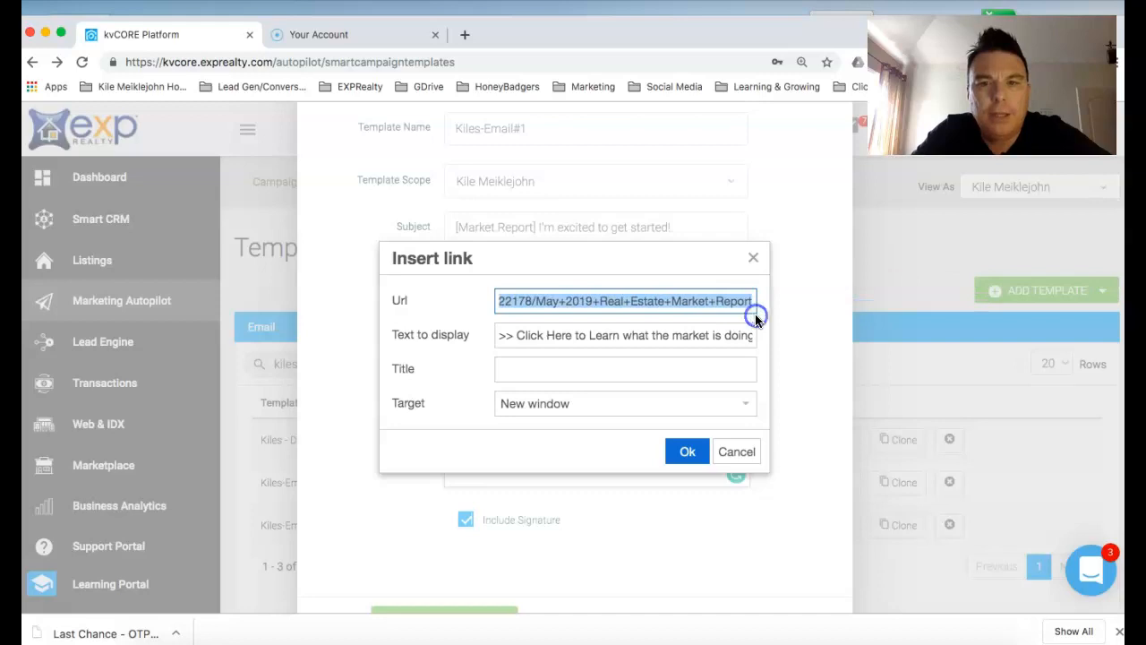
{"action": "left_click", "coordinate": [686, 455]}
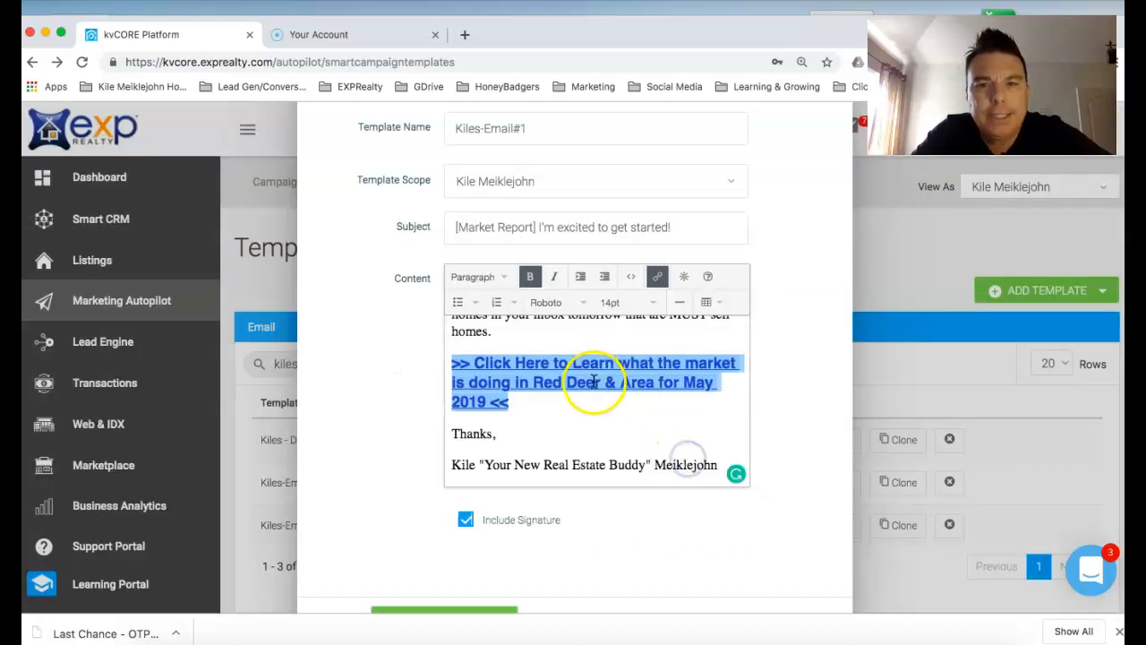
{"action": "scroll", "coordinate": [594, 381], "scroll_direction": "down", "scroll_amount": 1}
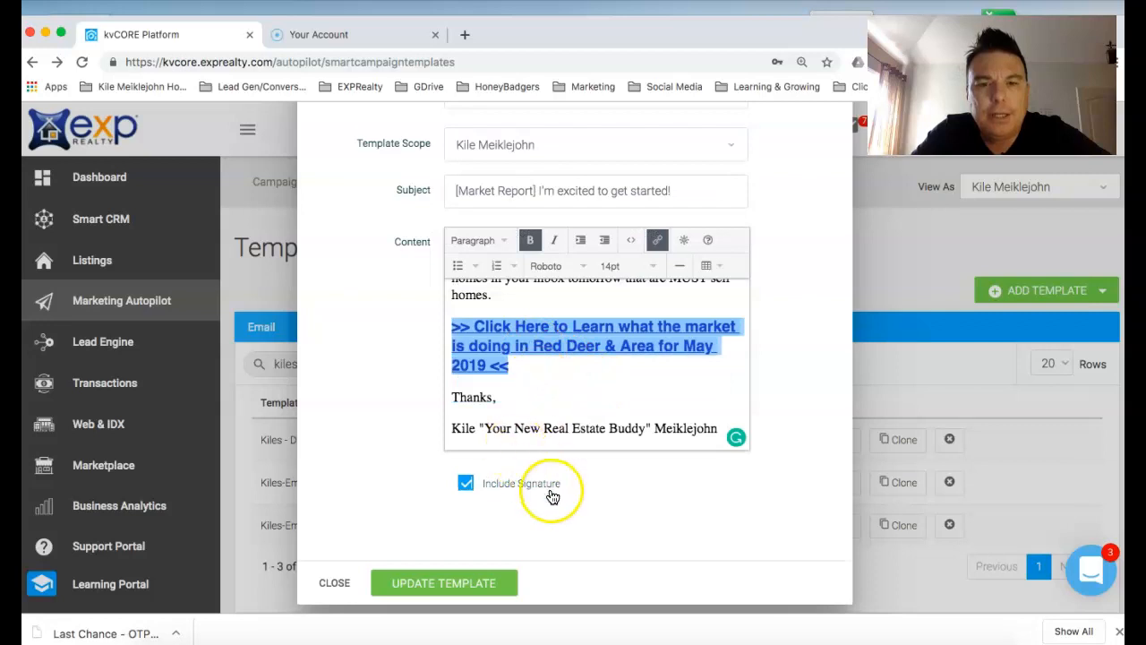
{"action": "left_click", "coordinate": [460, 580]}
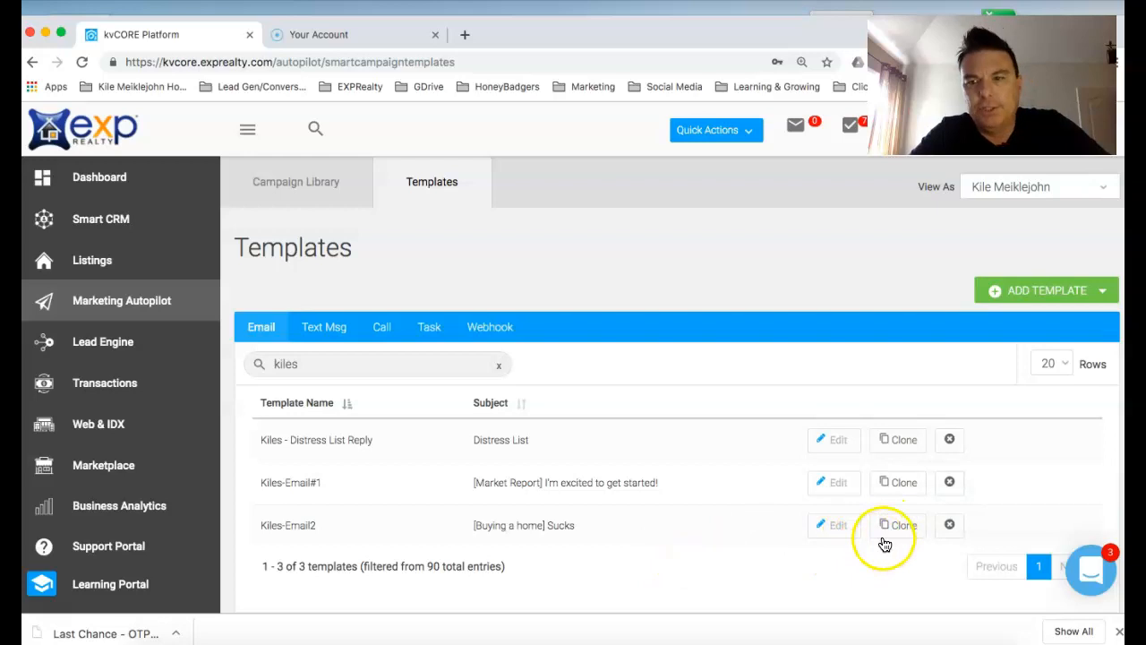
- Open the Email2 template with the subject "[Buying a home] Sucks" for editing and look over its opening lines
{"action": "left_click", "coordinate": [837, 541]}
{"action": "left_click", "coordinate": [842, 528]}
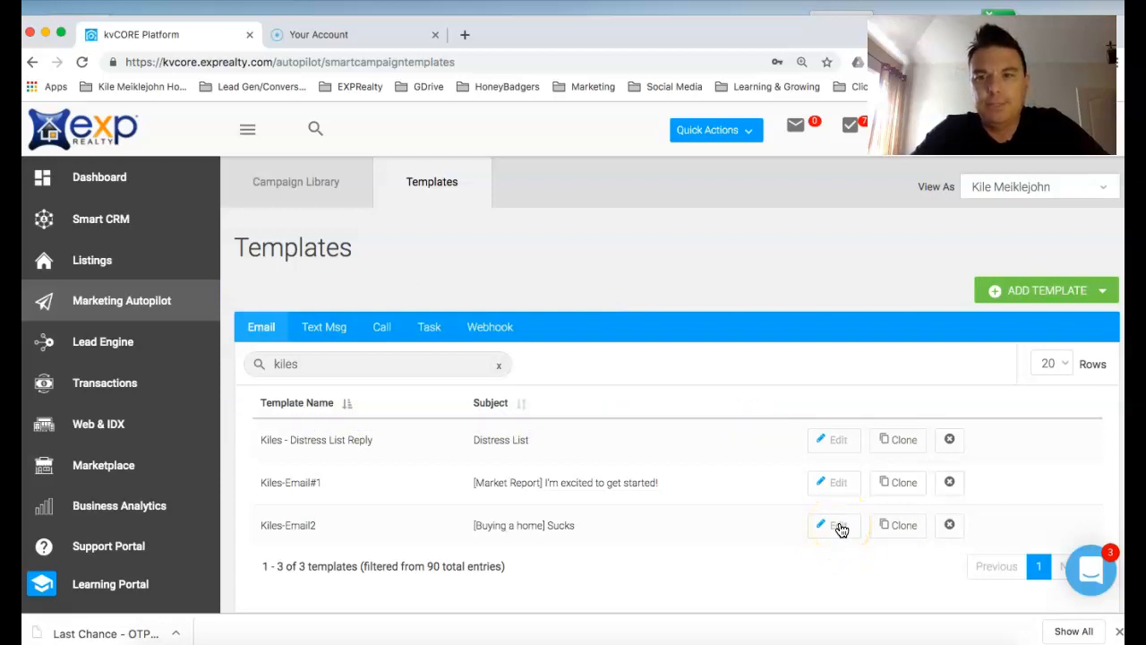
{"action": "left_click", "coordinate": [840, 527]}
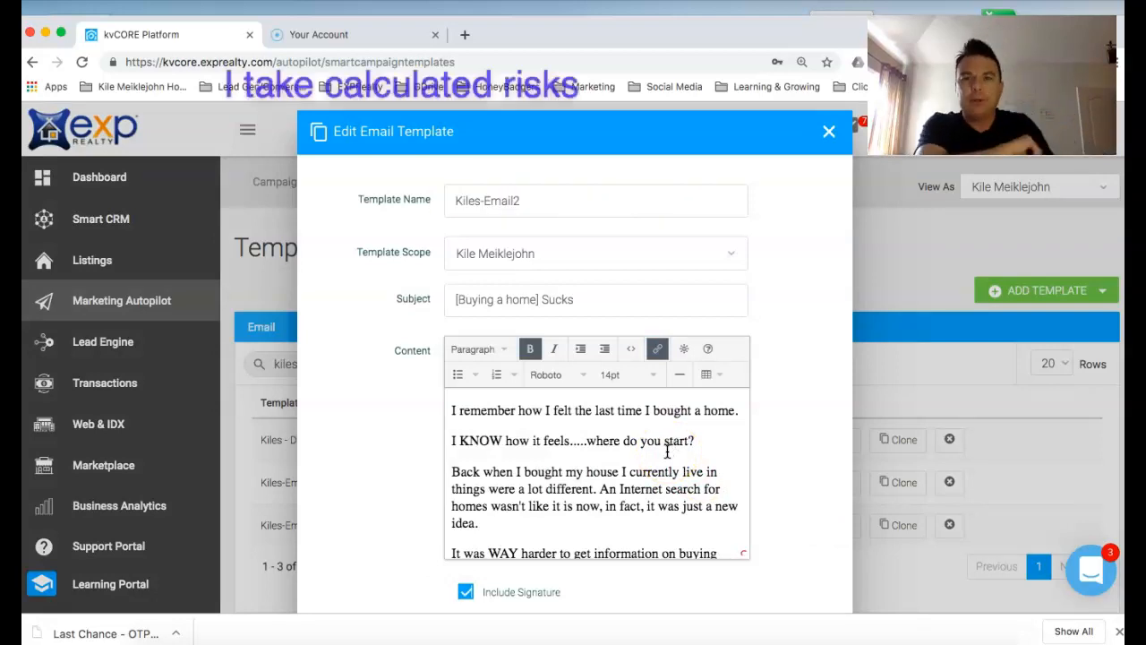
{"action": "left_click", "coordinate": [517, 439]}
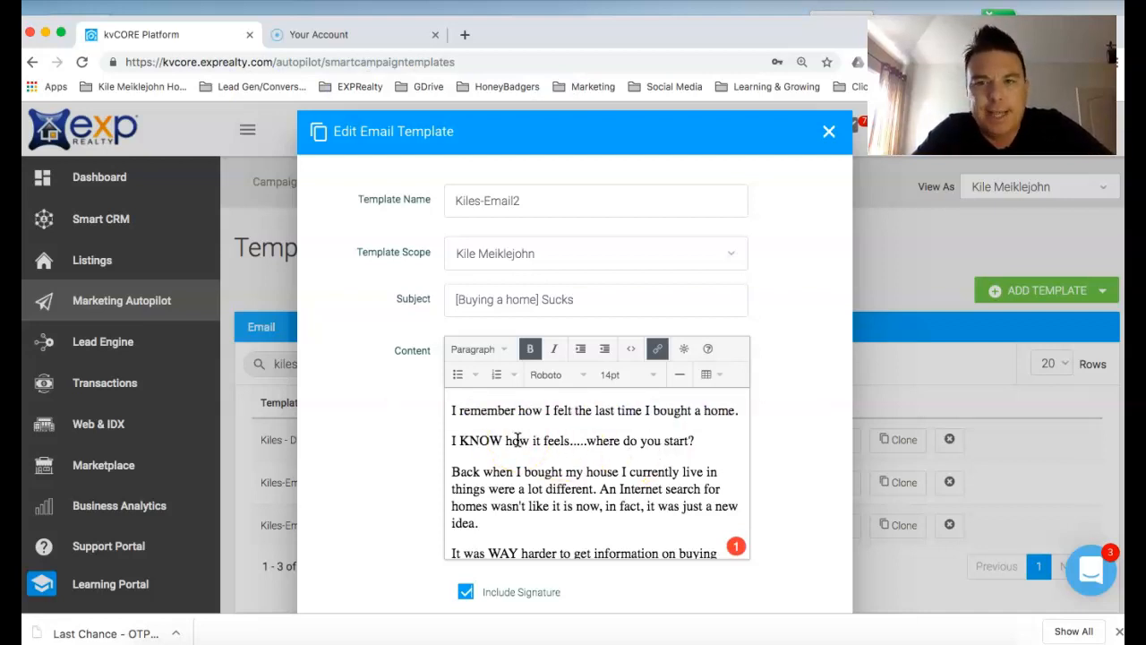
{"action": "left_click_drag", "start_coordinate": [518, 438], "coordinate": [528, 466]}
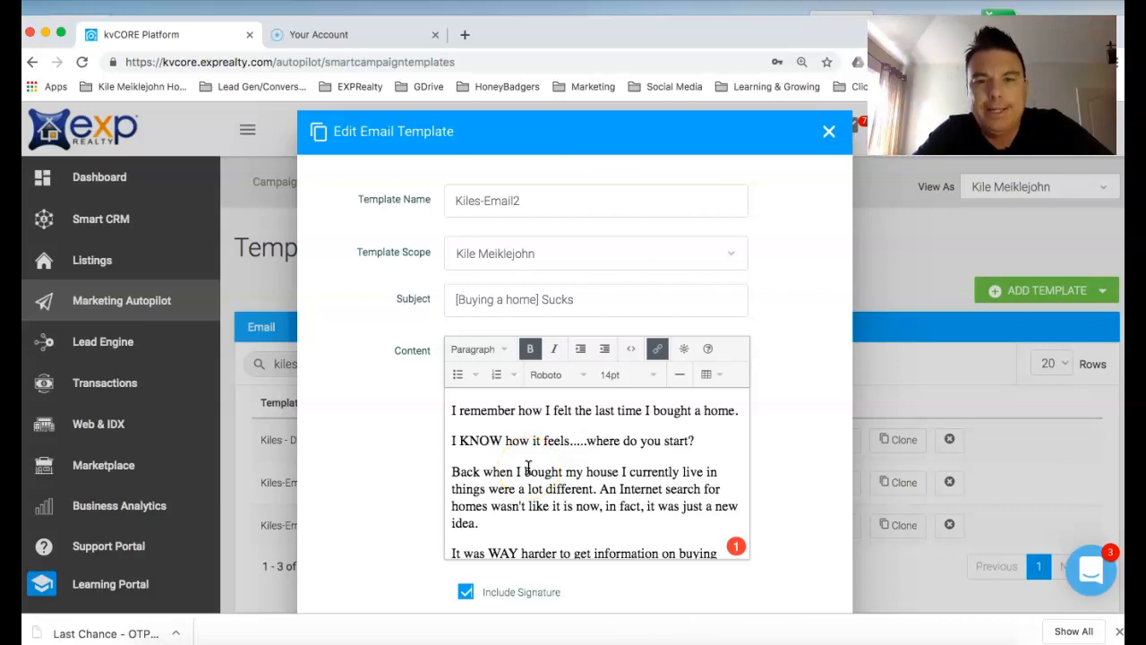
{"action": "left_click", "coordinate": [583, 459]}
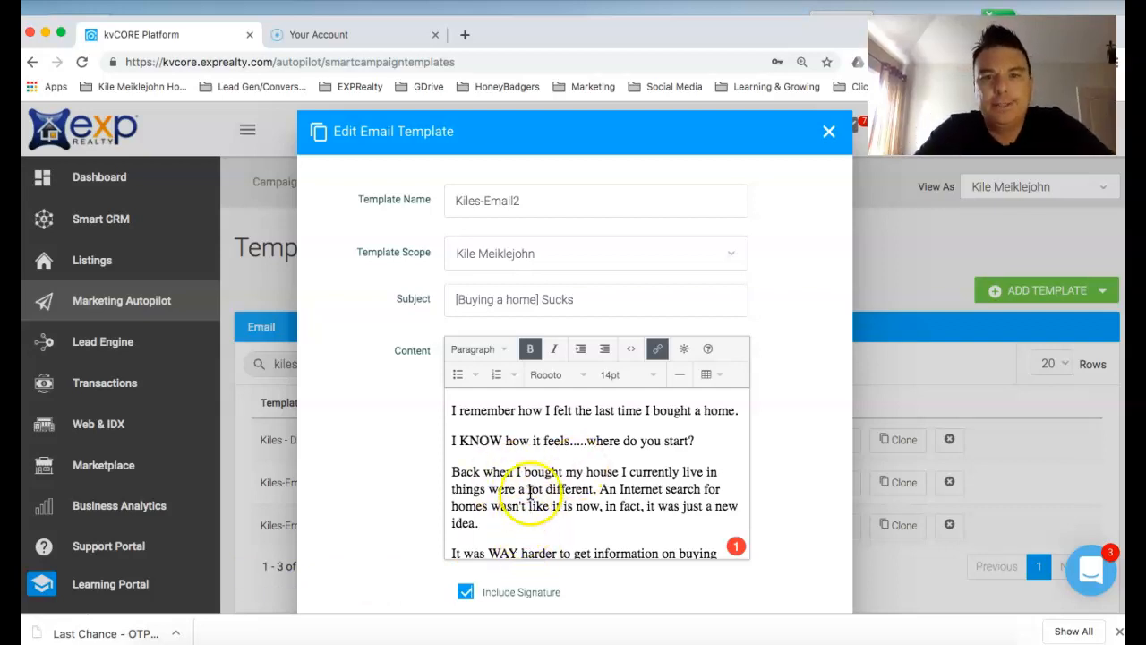
- Examine the Email2 subject and the opening paragraphs about how it feels to start buying a home
{"action": "scroll", "coordinate": [530, 489], "scroll_direction": "down", "scroll_amount": 2}
{"action": "scroll", "coordinate": [530, 489], "scroll_direction": "up", "scroll_amount": 2}
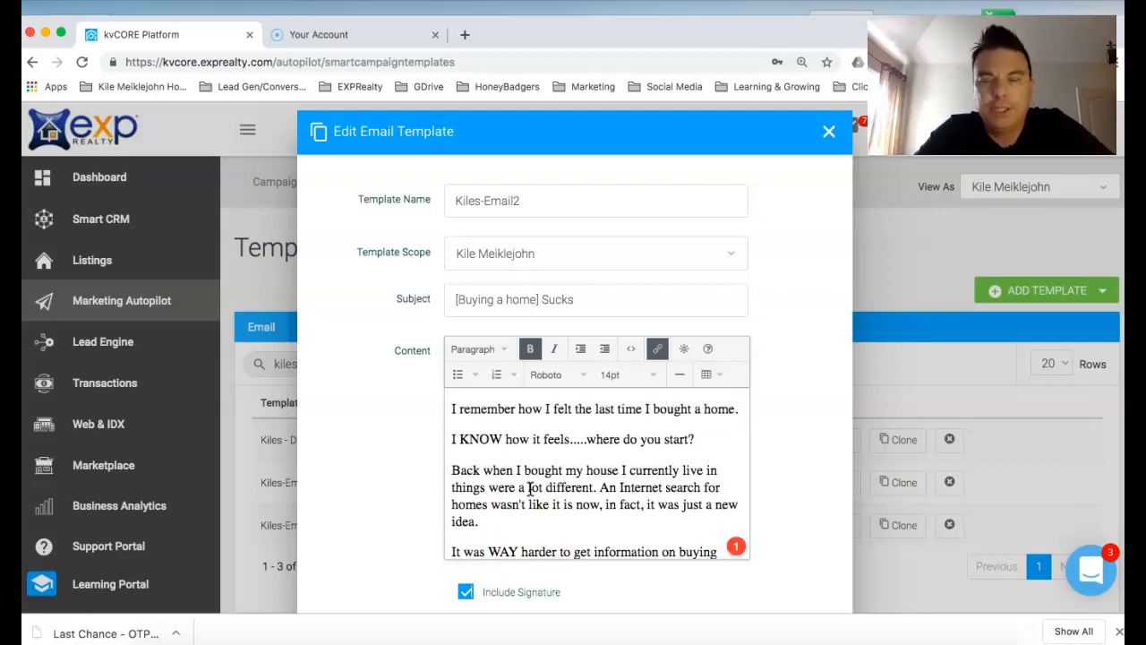
{"action": "scroll", "coordinate": [530, 489], "scroll_direction": "up", "scroll_amount": 1}
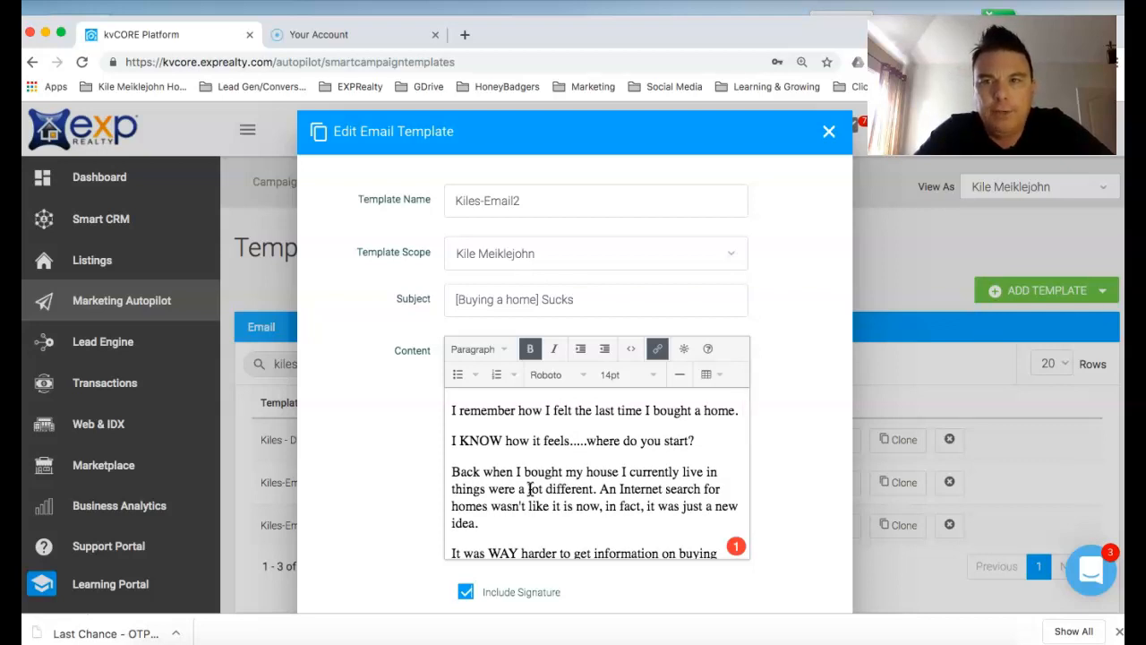
{"action": "scroll", "coordinate": [530, 489], "scroll_direction": "down", "scroll_amount": 1}
{"action": "scroll", "coordinate": [530, 489], "scroll_direction": "up", "scroll_amount": 1}
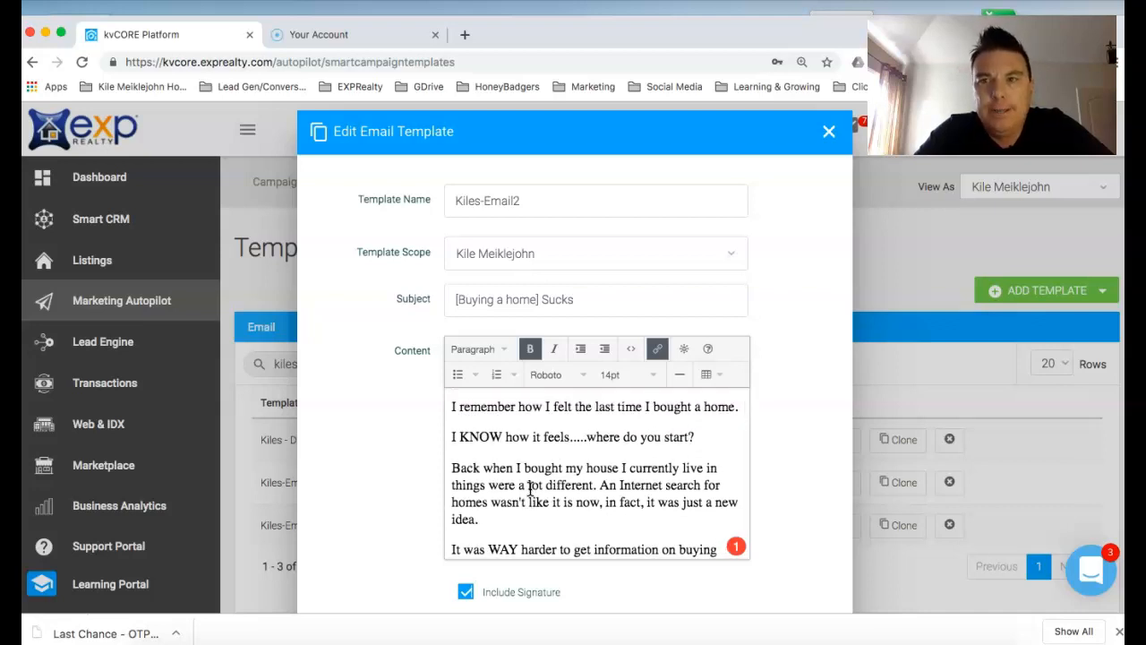
{"action": "scroll", "coordinate": [531, 489], "scroll_direction": "down", "scroll_amount": 2}
{"action": "scroll", "coordinate": [530, 489], "scroll_direction": "up", "scroll_amount": 1}
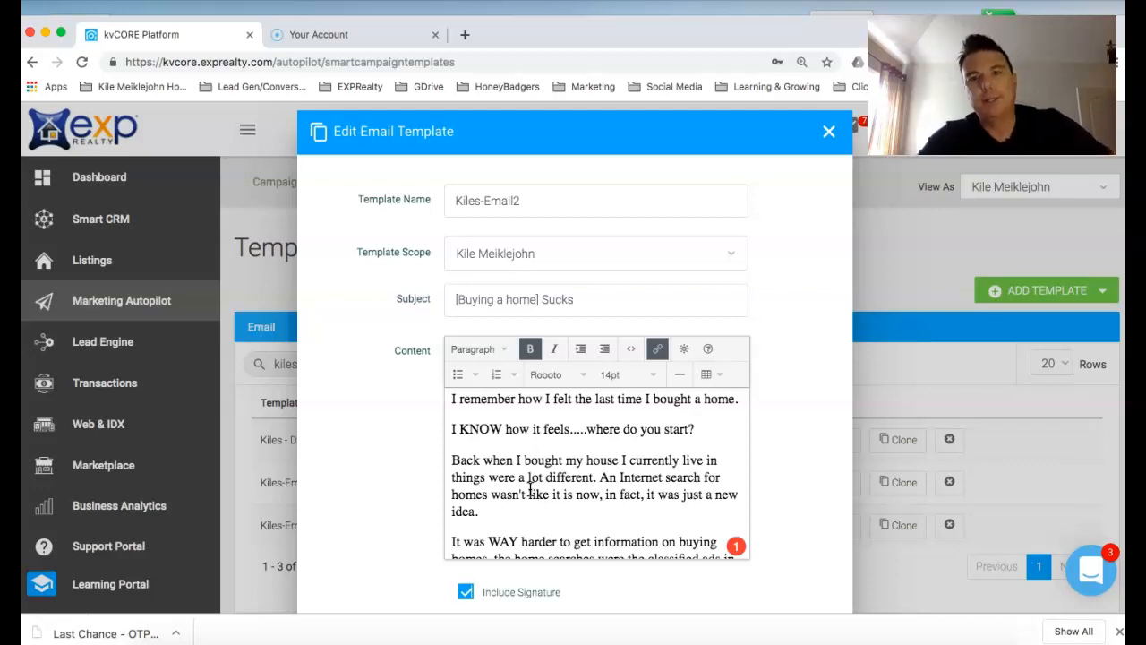
{"action": "left_click", "coordinate": [586, 435]}
{"action": "left_click", "coordinate": [636, 472]}
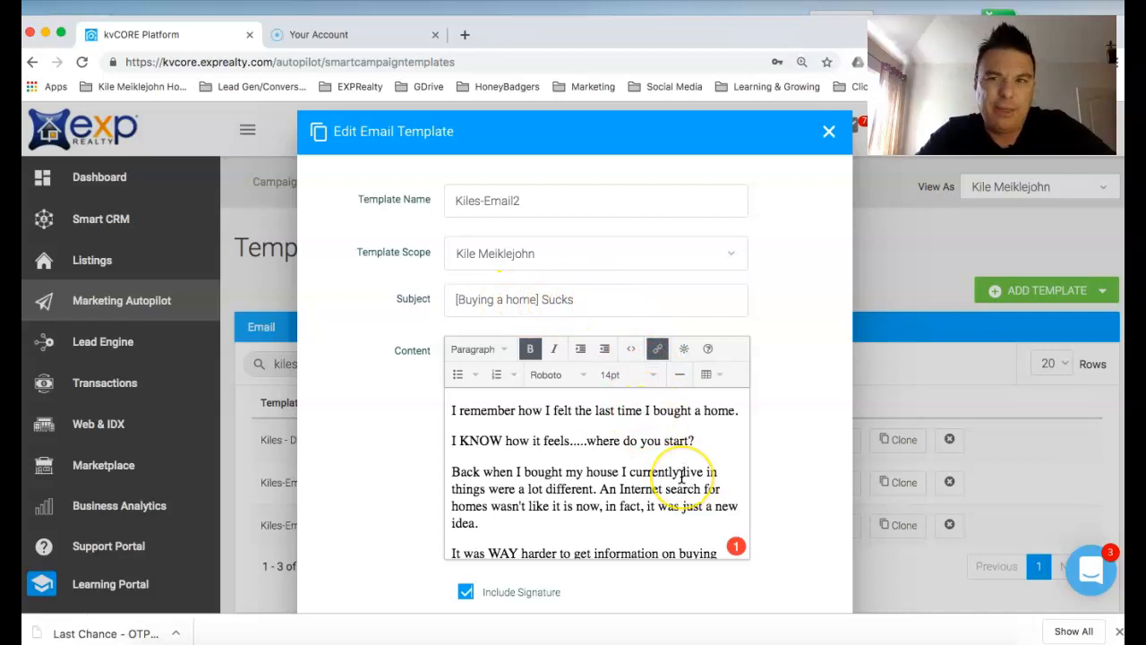
{"action": "scroll", "coordinate": [682, 477], "scroll_direction": "down", "scroll_amount": 1}
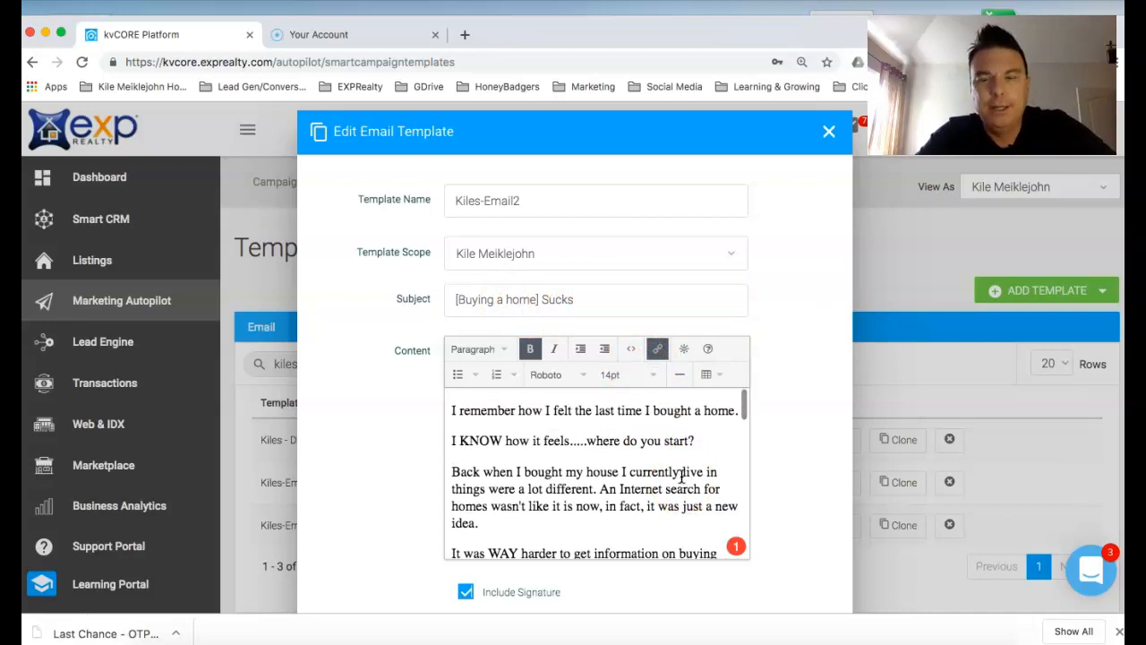
{"action": "scroll", "coordinate": [682, 477], "scroll_direction": "down", "scroll_amount": 1}
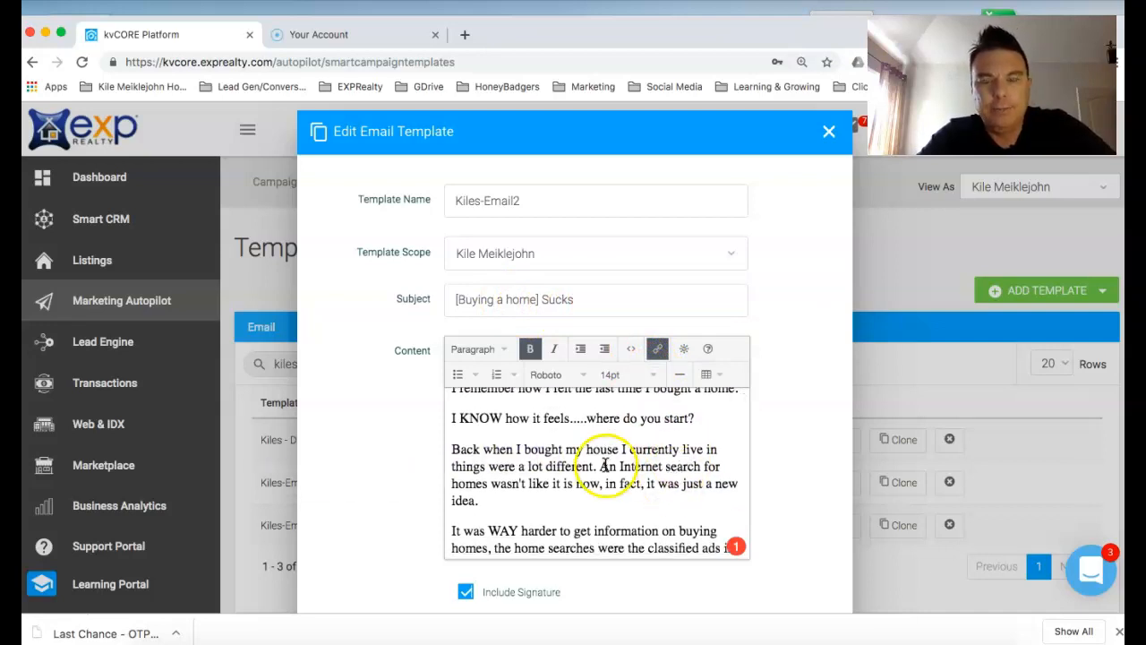
{"action": "scroll", "coordinate": [595, 467], "scroll_direction": "up", "scroll_amount": 1}
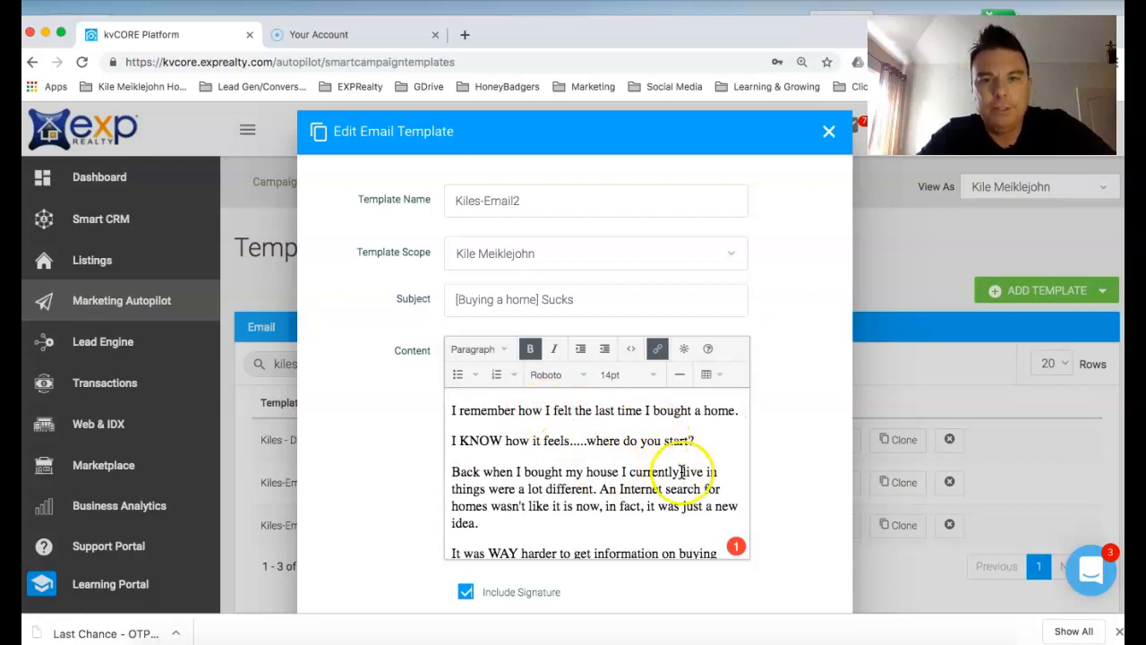
- Read the Email2 body from the past home-buying story through the Google & Facebook paragraph
{"action": "scroll", "coordinate": [682, 472], "scroll_direction": "down", "scroll_amount": 1}
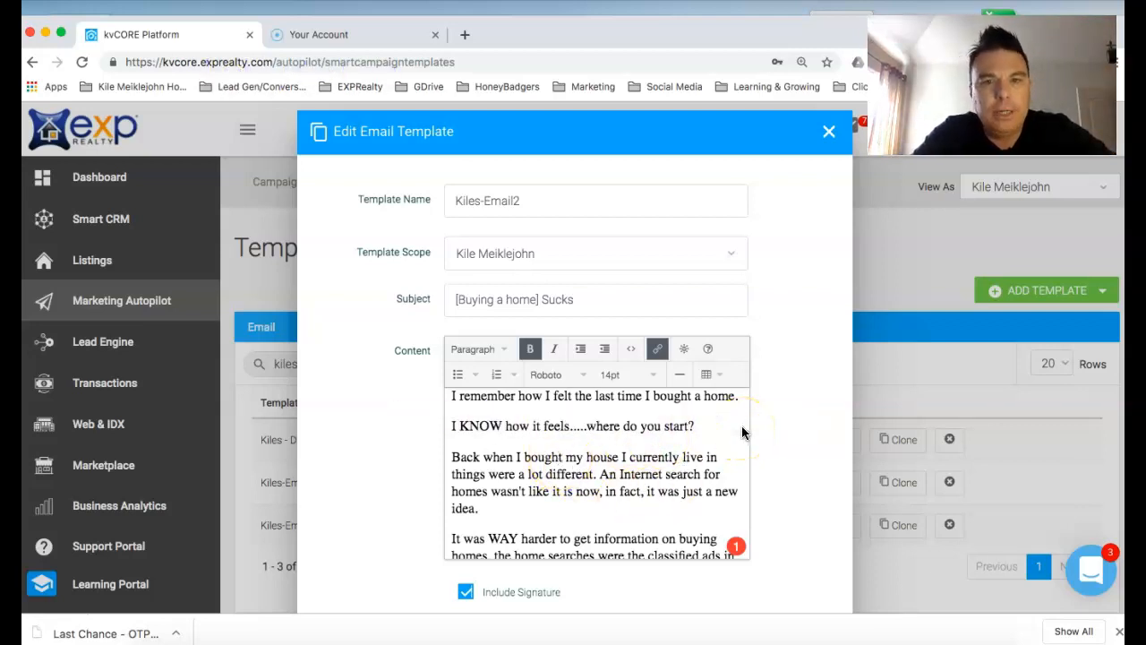
{"action": "scroll", "coordinate": [741, 428], "scroll_direction": "down", "scroll_amount": 1}
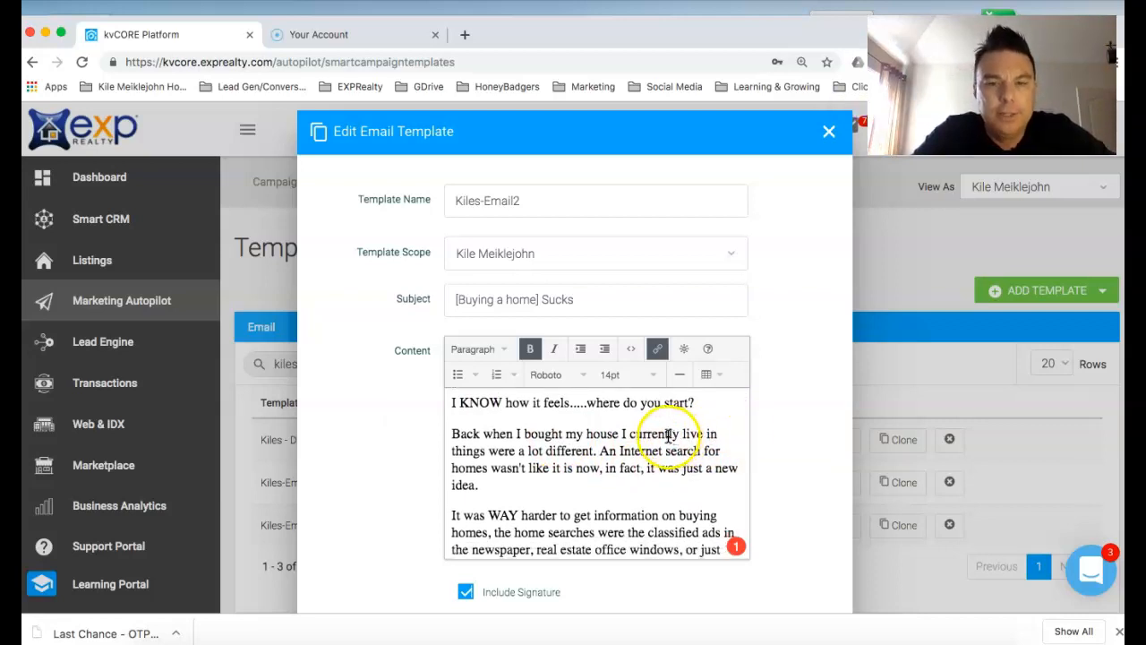
{"action": "scroll", "coordinate": [672, 439], "scroll_direction": "down", "scroll_amount": 1}
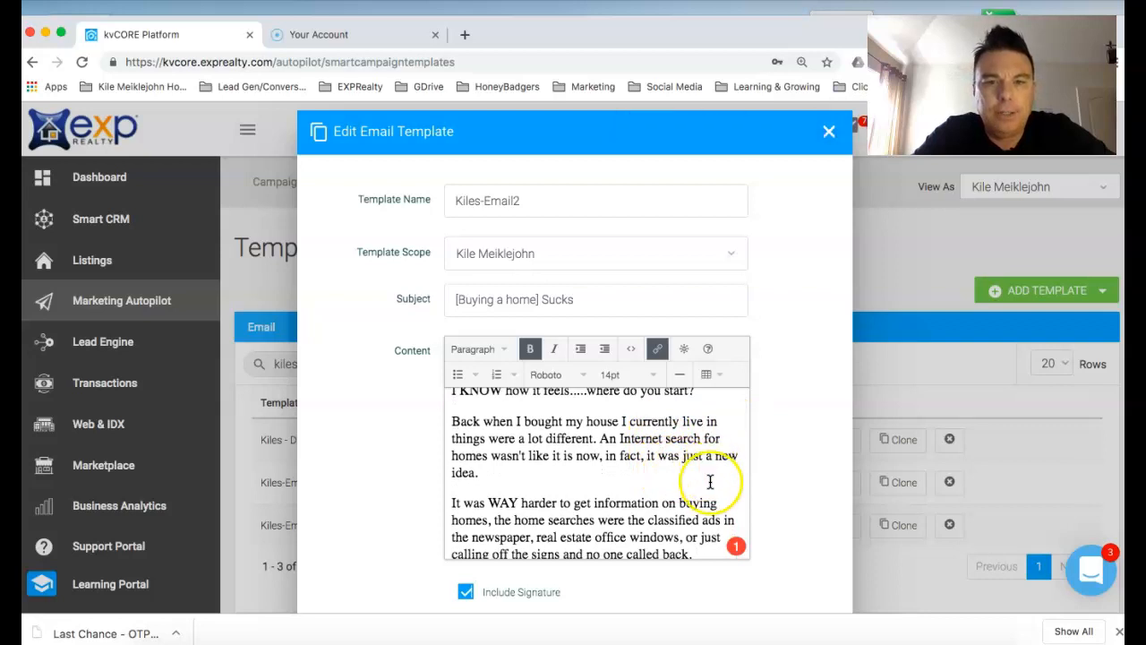
{"action": "scroll", "coordinate": [710, 482], "scroll_direction": "down", "scroll_amount": 1}
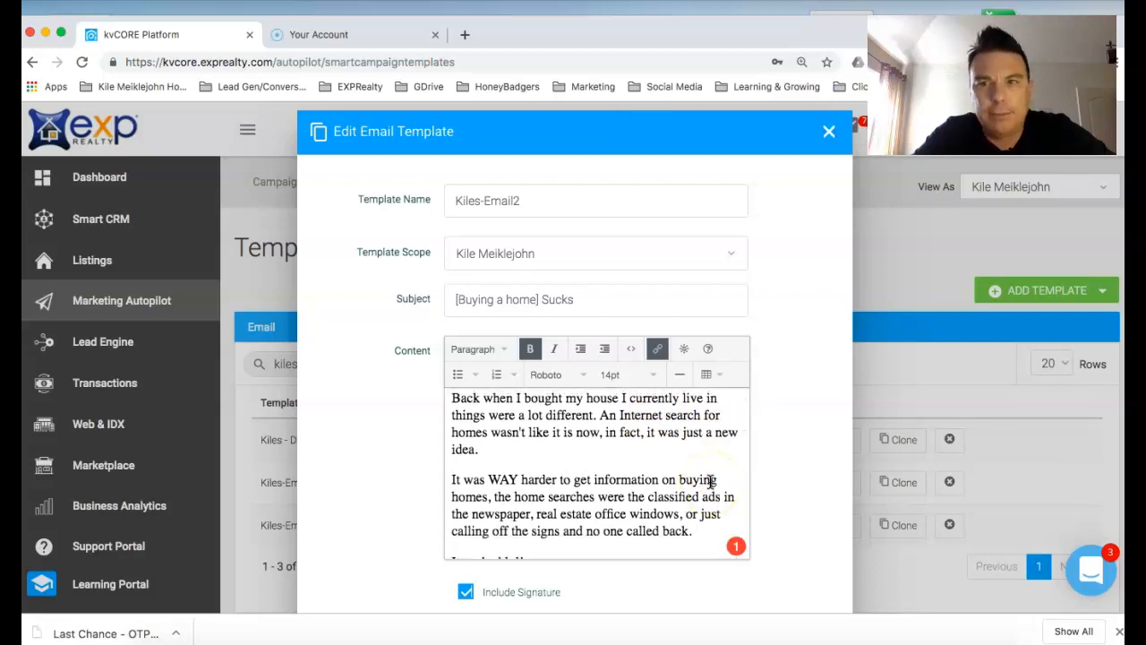
{"action": "scroll", "coordinate": [710, 482], "scroll_direction": "down", "scroll_amount": 1}
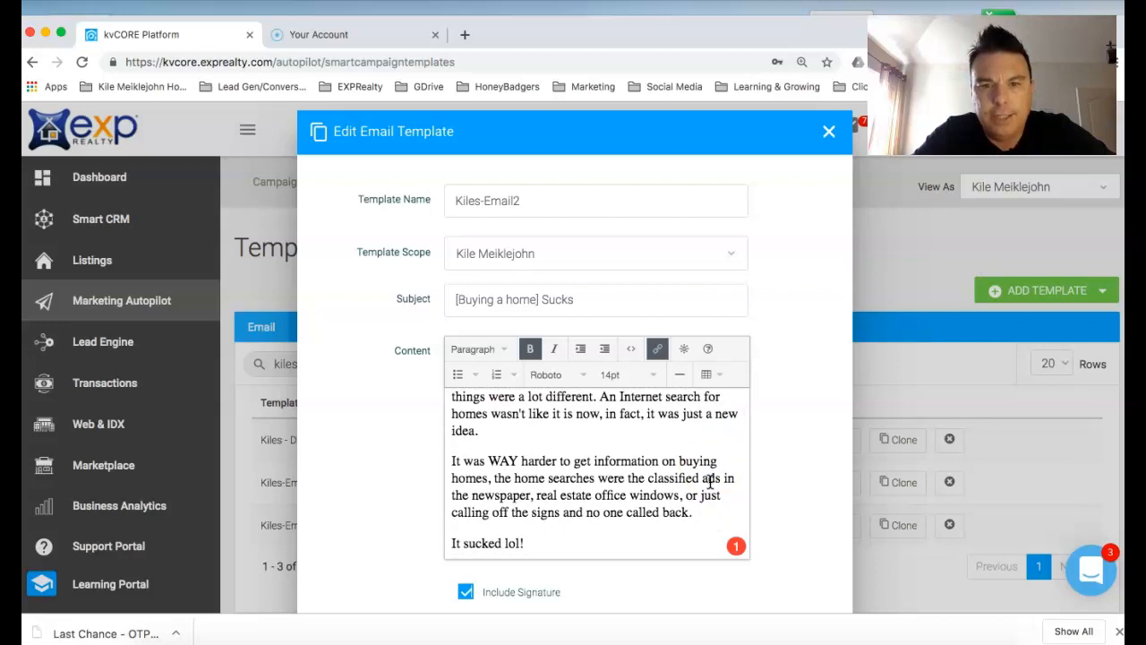
{"action": "scroll", "coordinate": [710, 482], "scroll_direction": "down", "scroll_amount": 2}
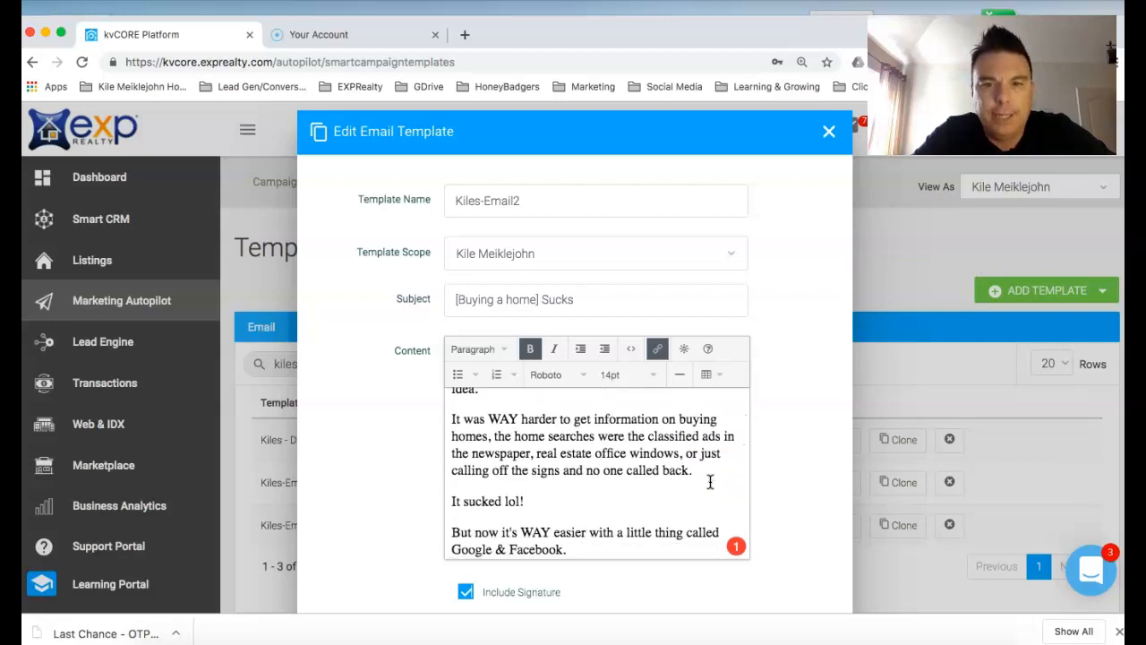
{"action": "scroll", "coordinate": [710, 481], "scroll_direction": "down", "scroll_amount": 1}
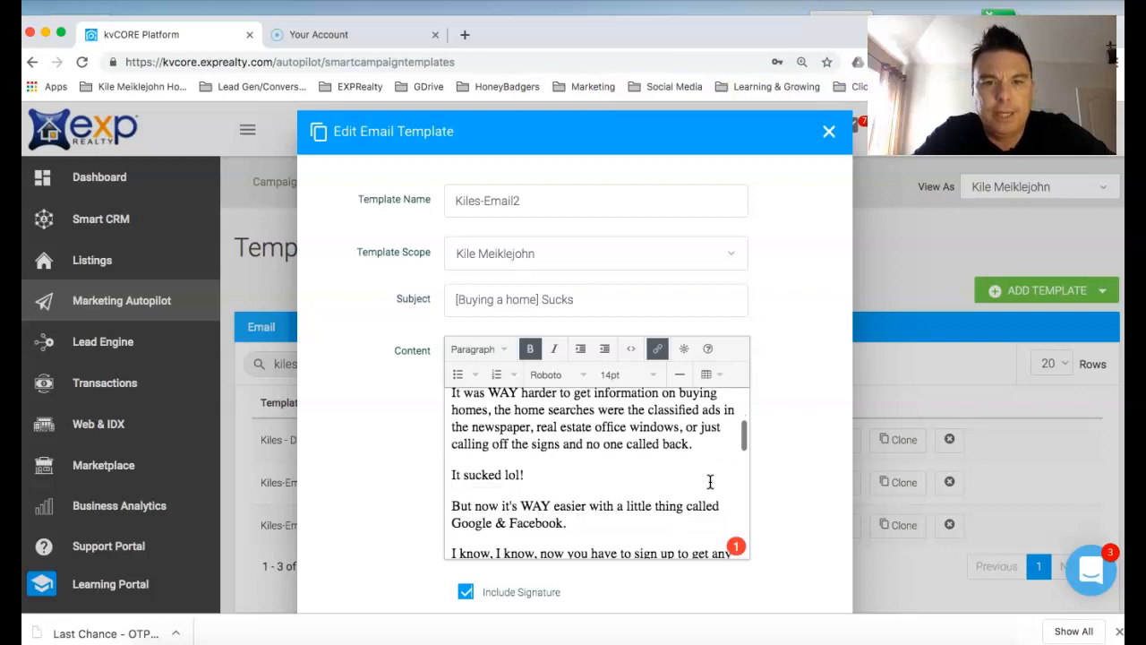
{"action": "scroll", "coordinate": [710, 482], "scroll_direction": "down", "scroll_amount": 2}
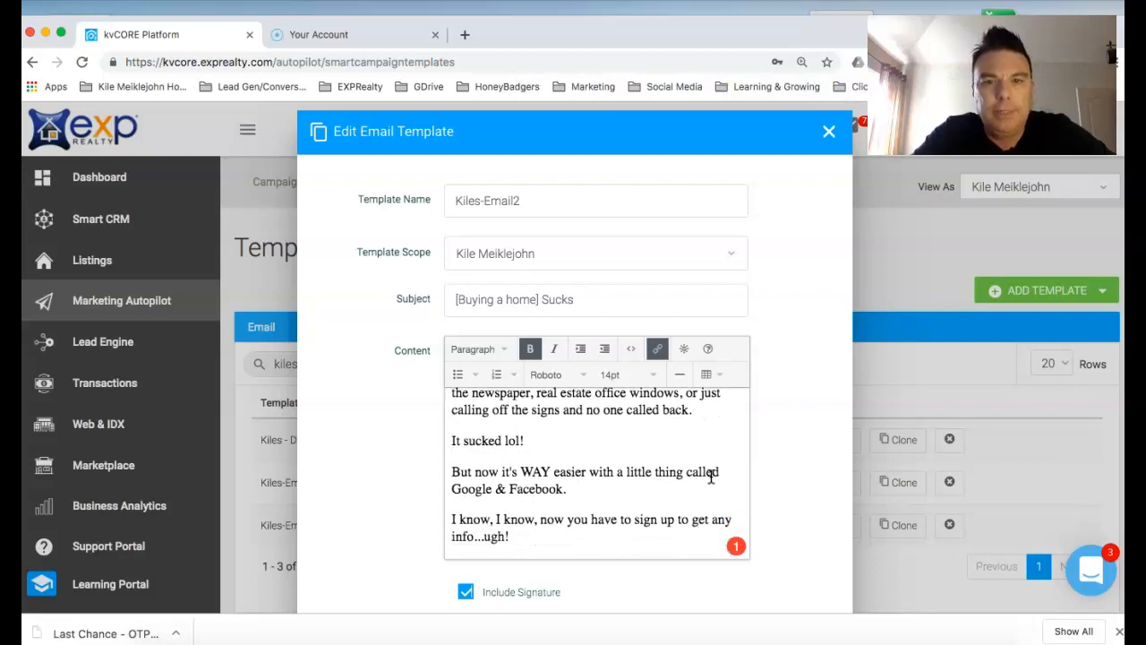
- Read the Email2 paragraphs about having to sign up for info and the promise to give value
{"action": "scroll", "coordinate": [712, 461], "scroll_direction": "down", "scroll_amount": 2}
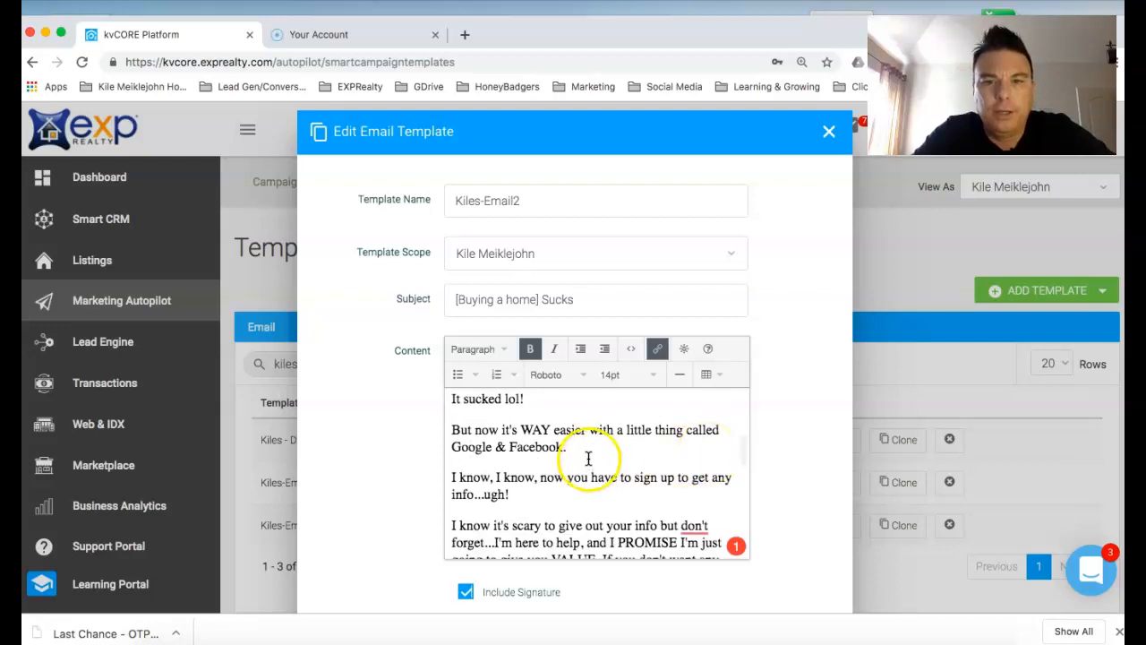
{"action": "scroll", "coordinate": [649, 462], "scroll_direction": "down", "scroll_amount": 2}
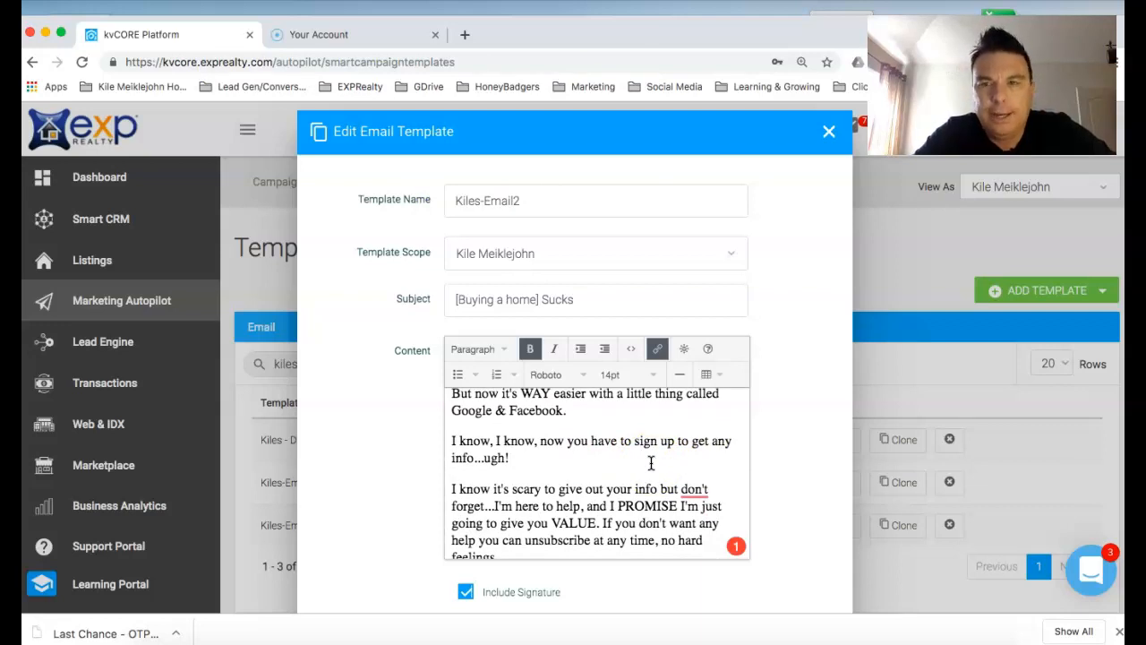
{"action": "scroll", "coordinate": [652, 461], "scroll_direction": "down", "scroll_amount": 2}
{"action": "left_click", "coordinate": [553, 427]}
{"action": "scroll", "coordinate": [727, 429], "scroll_direction": "down", "scroll_amount": 1}
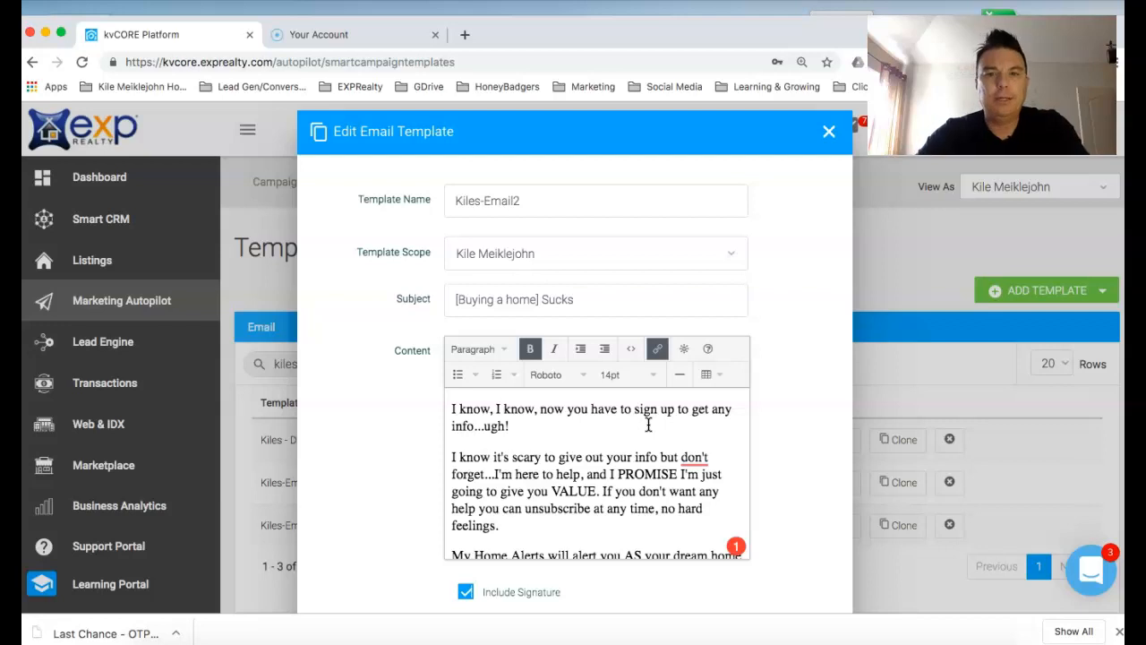
{"action": "scroll", "coordinate": [648, 425], "scroll_direction": "down", "scroll_amount": 1}
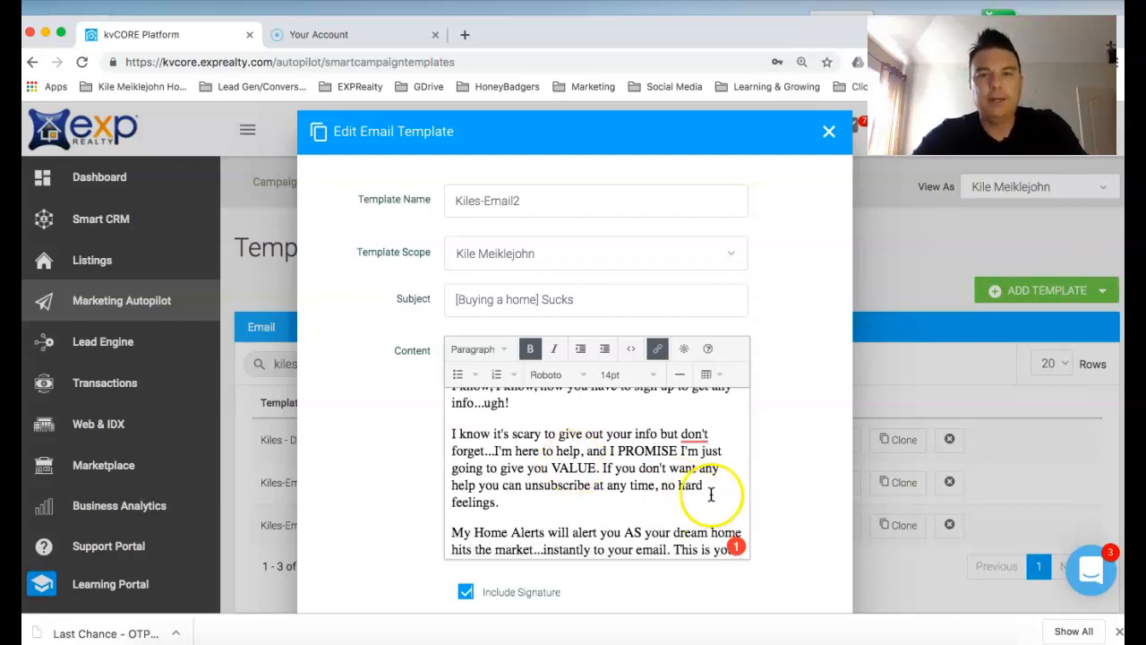
{"action": "scroll", "coordinate": [737, 488], "scroll_direction": "down", "scroll_amount": 1}
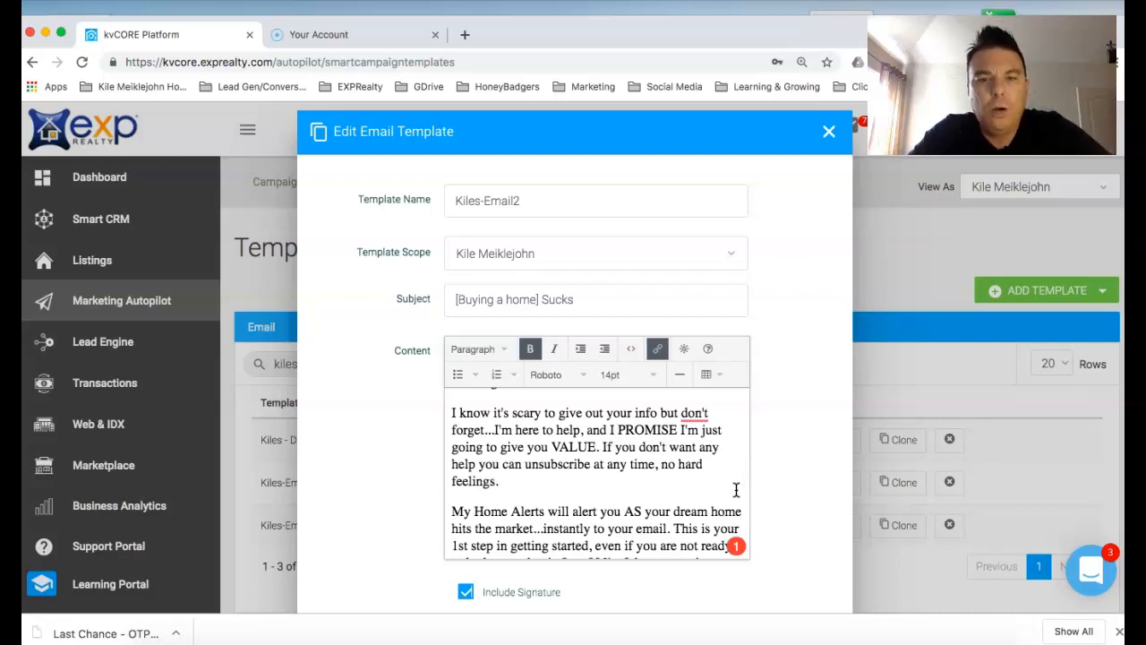
- Read the Email2 body from the Home Alerts paragraph through the ready-to-buy text to the MUST sell homes paragraph
{"action": "scroll", "coordinate": [736, 490], "scroll_direction": "down", "scroll_amount": 3}
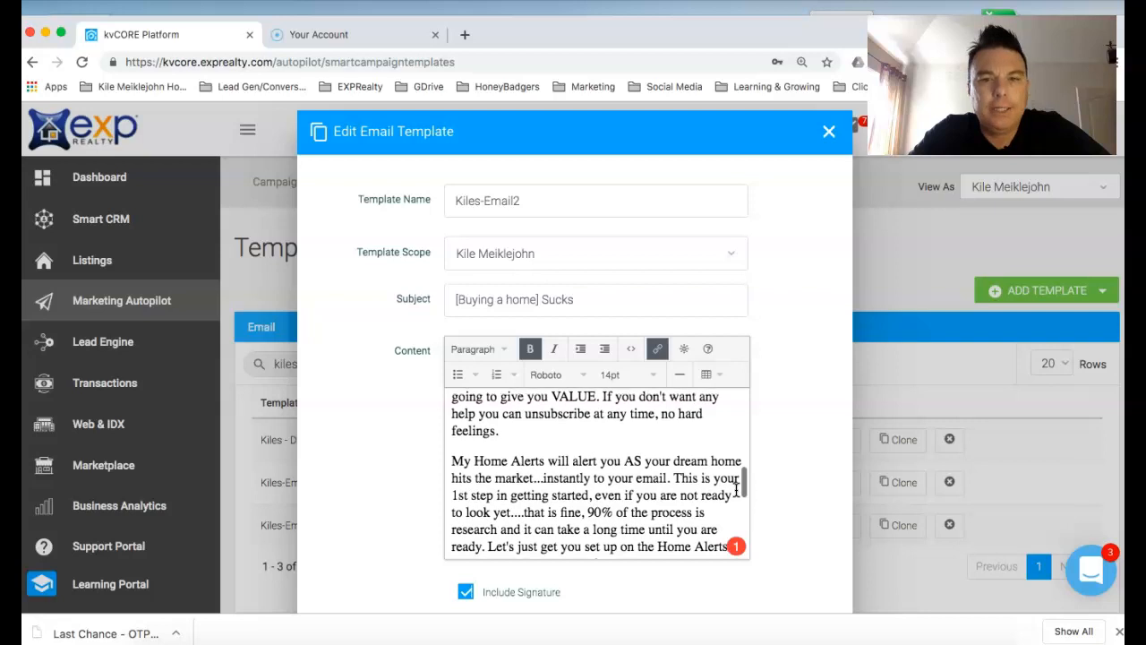
{"action": "left_click", "coordinate": [730, 464]}
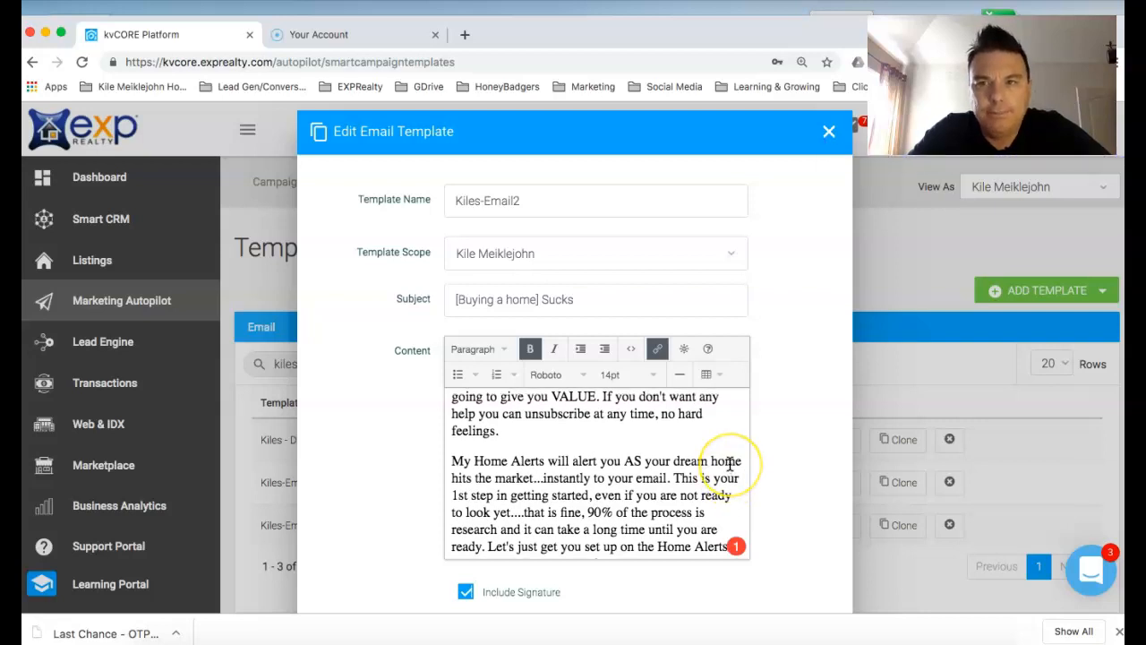
{"action": "scroll", "coordinate": [730, 464], "scroll_direction": "down", "scroll_amount": 2}
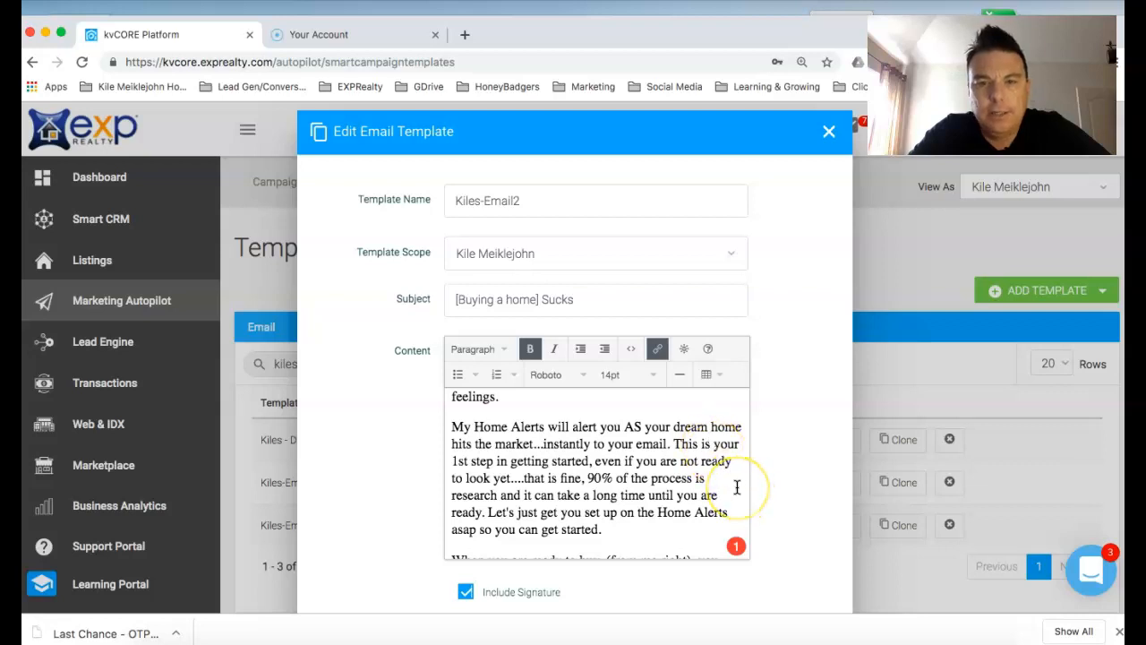
{"action": "scroll", "coordinate": [737, 487], "scroll_direction": "down", "scroll_amount": 1}
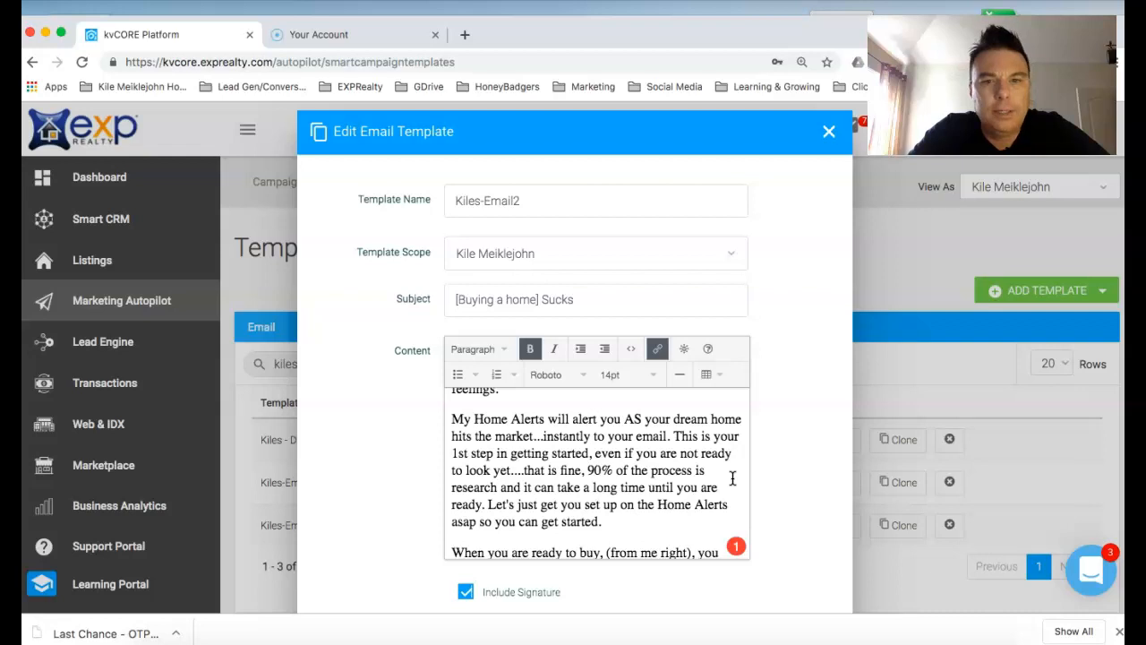
{"action": "scroll", "coordinate": [732, 478], "scroll_direction": "down", "scroll_amount": 2}
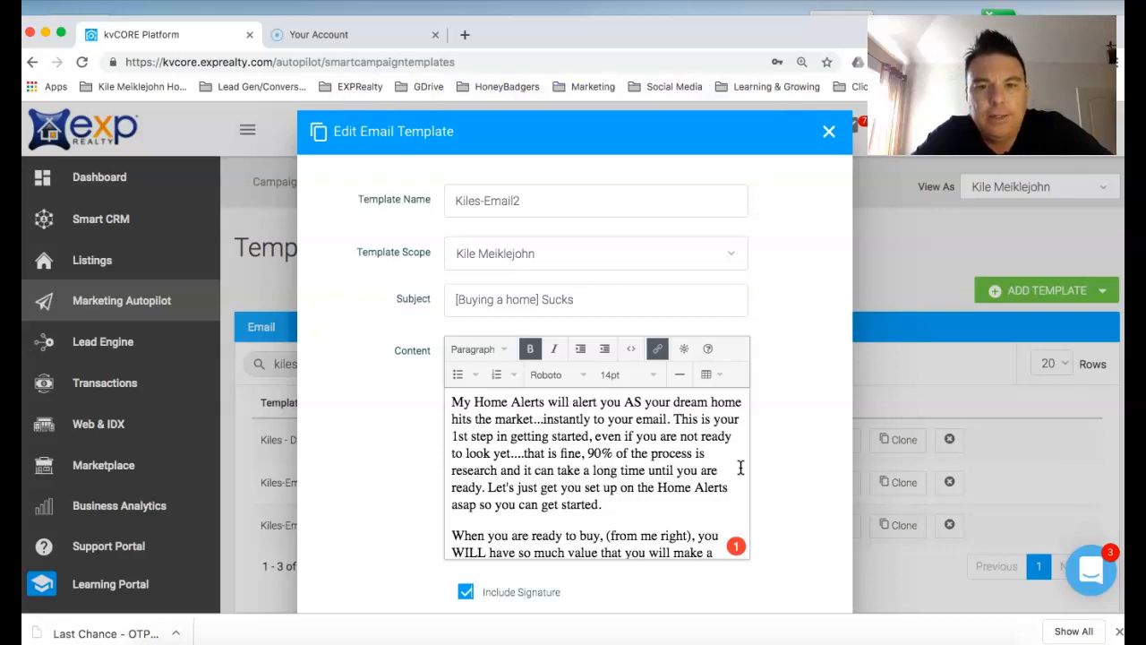
{"action": "scroll", "coordinate": [741, 468], "scroll_direction": "down", "scroll_amount": 1}
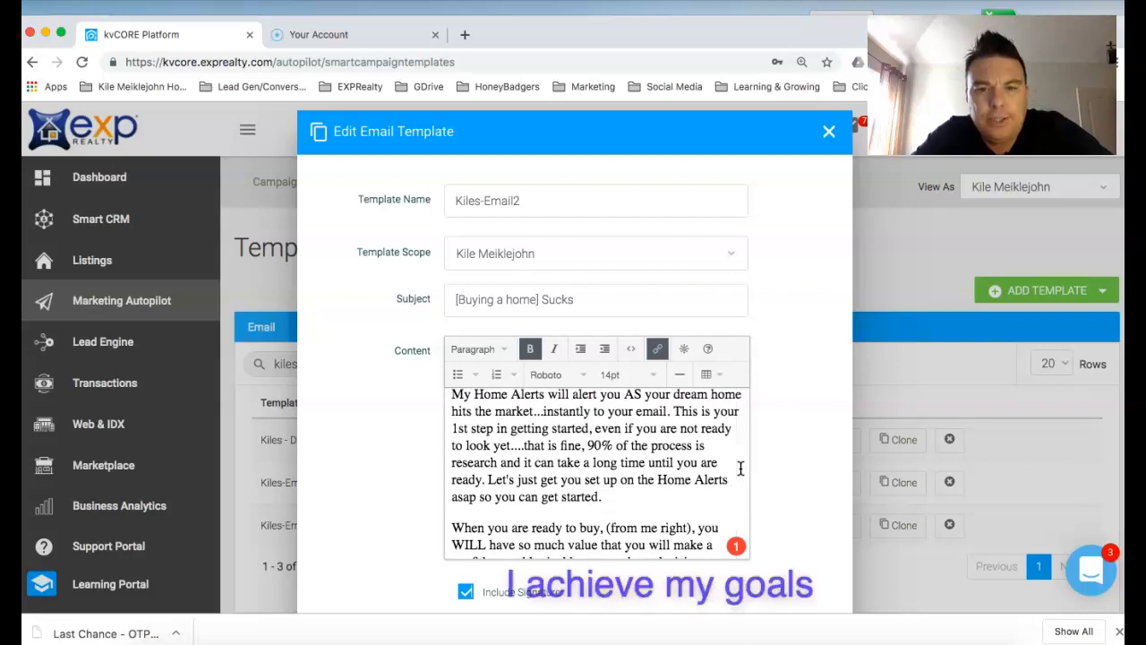
{"action": "scroll", "coordinate": [741, 468], "scroll_direction": "down", "scroll_amount": 2}
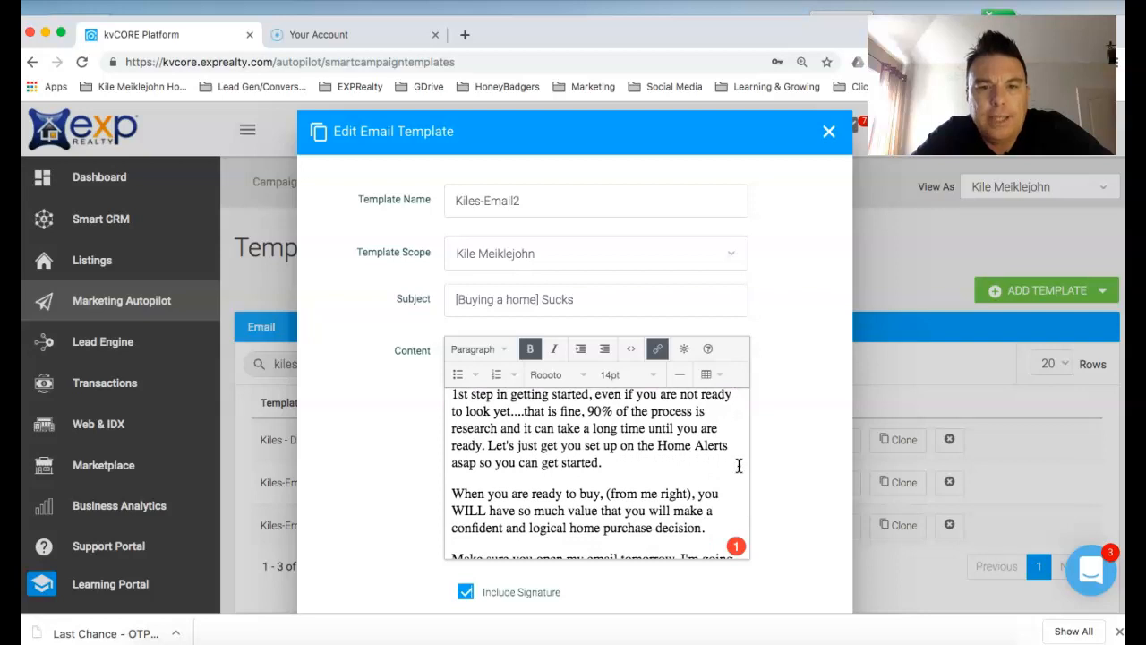
{"action": "scroll", "coordinate": [737, 459], "scroll_direction": "down", "scroll_amount": 2}
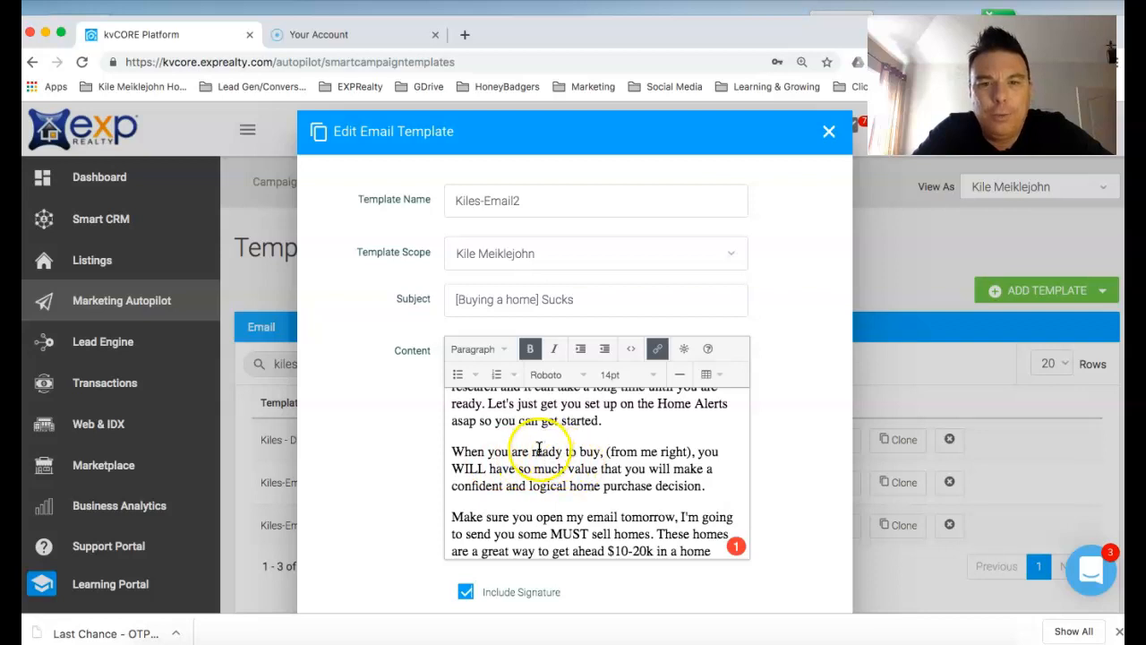
{"action": "scroll", "coordinate": [632, 474], "scroll_direction": "down", "scroll_amount": 2}
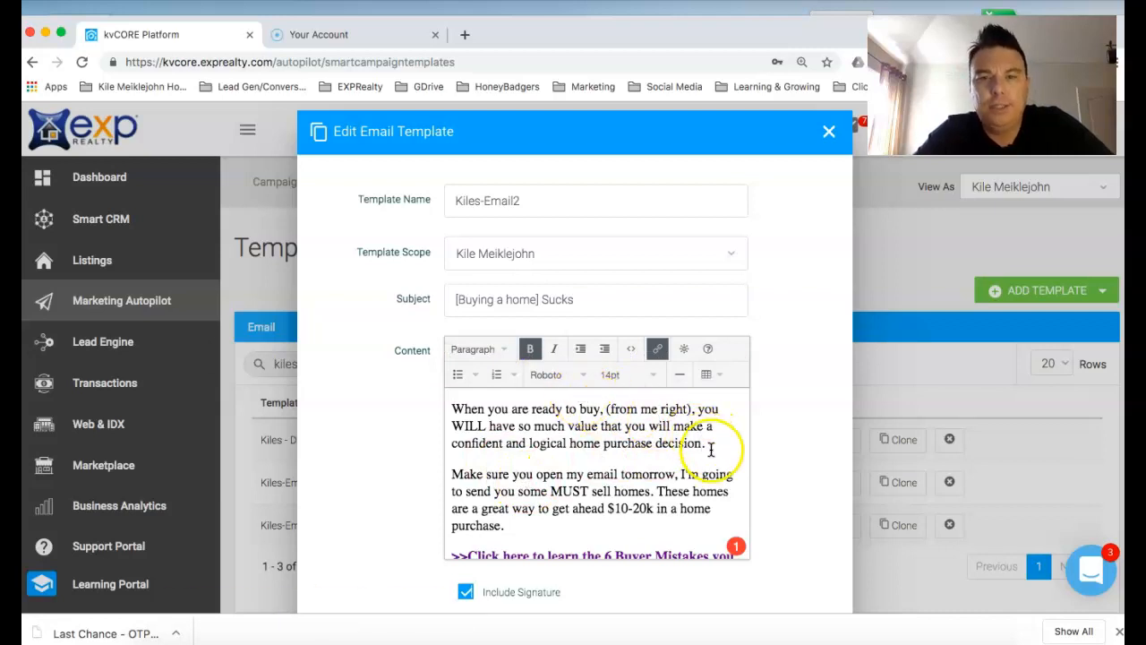
- Read the Email2 closing paragraphs about being ready to buy and MUST sell homes, through the 6 Buyer Mistakes link
{"action": "scroll", "coordinate": [712, 450], "scroll_direction": "down", "scroll_amount": 1}
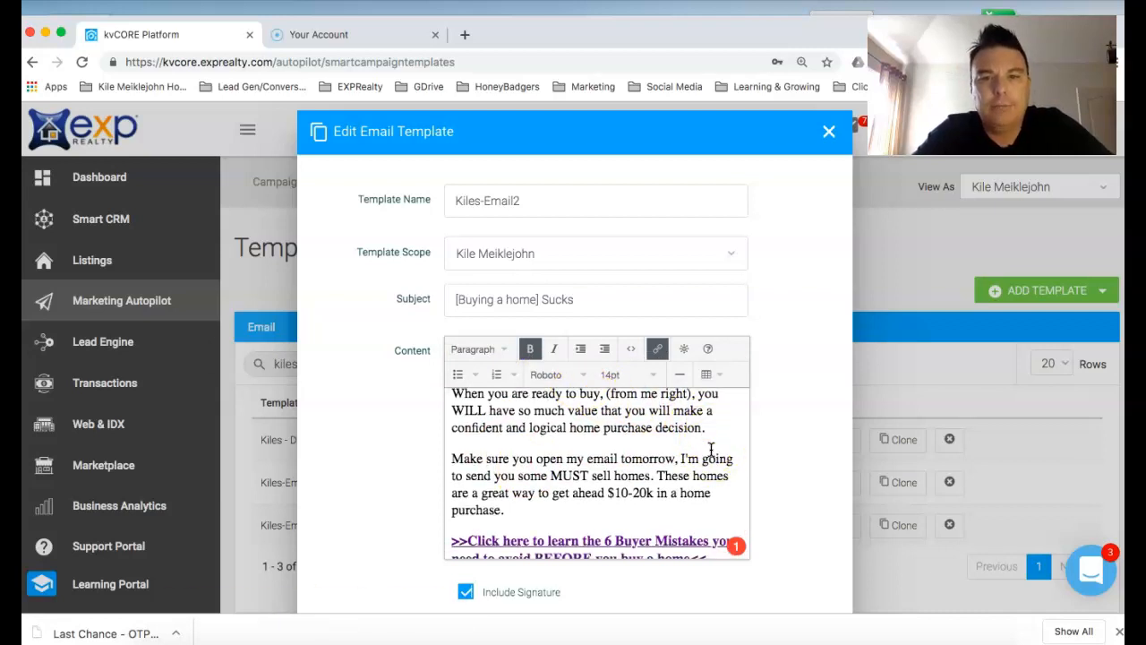
{"action": "scroll", "coordinate": [711, 450], "scroll_direction": "up", "scroll_amount": 1}
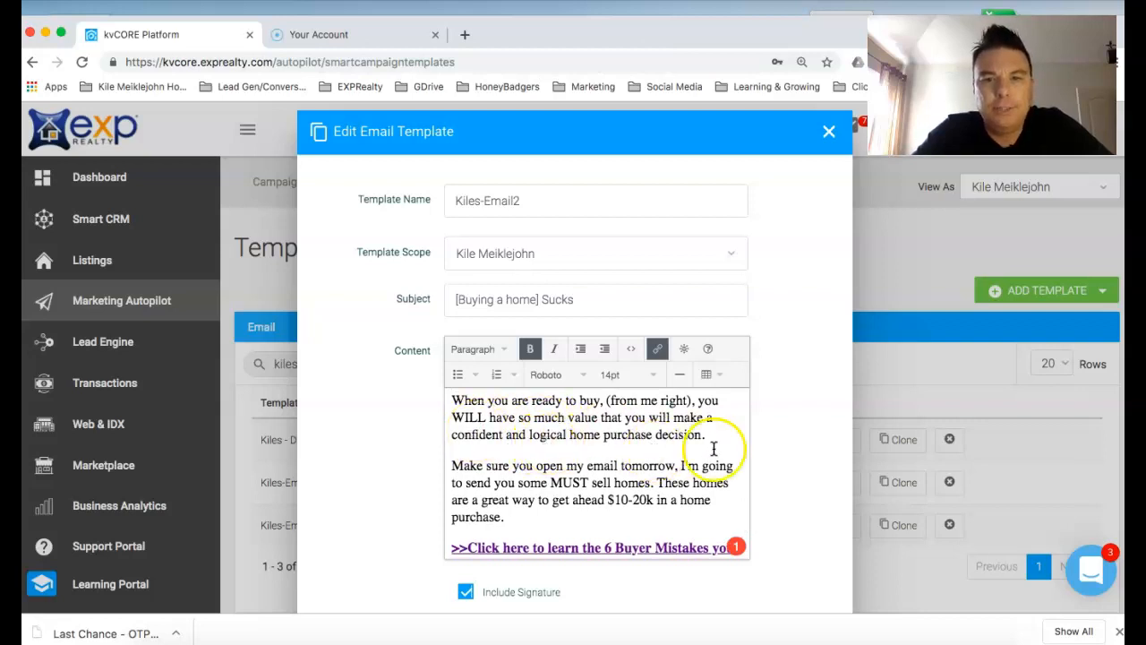
{"action": "scroll", "coordinate": [714, 449], "scroll_direction": "down", "scroll_amount": 3}
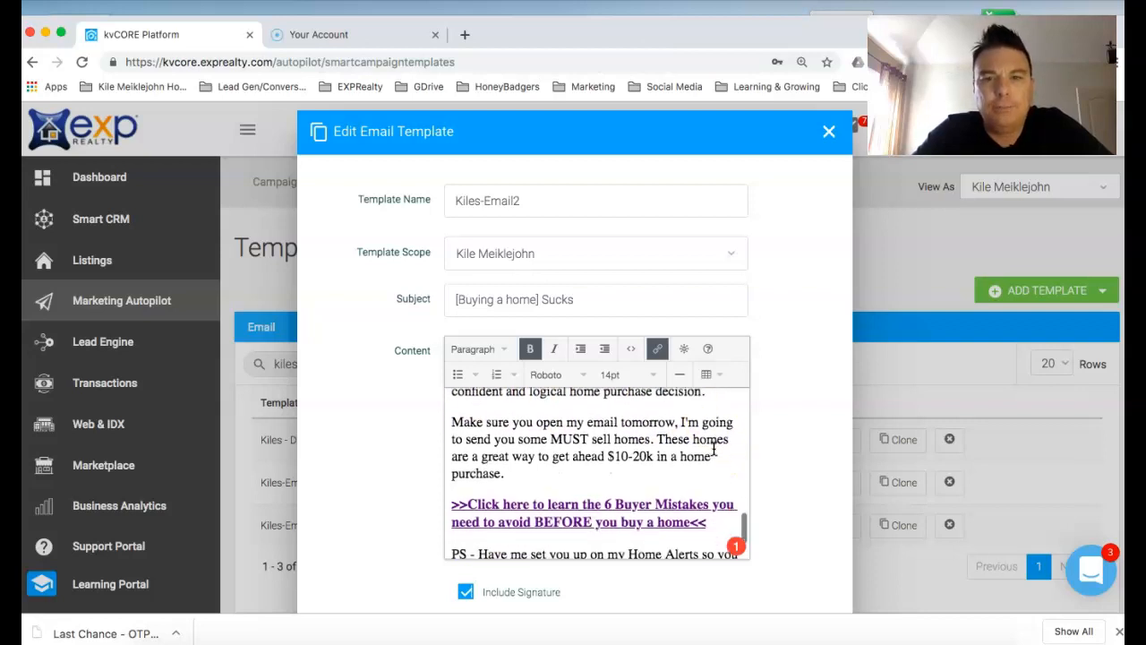
{"action": "scroll", "coordinate": [713, 448], "scroll_direction": "up", "scroll_amount": 1}
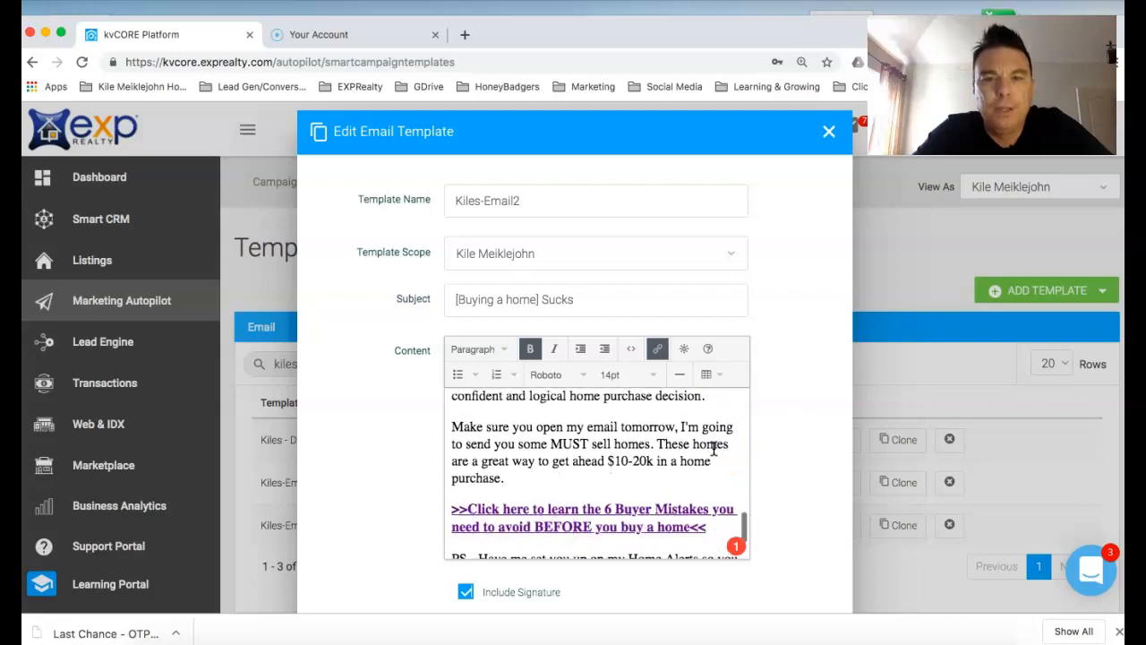
{"action": "scroll", "coordinate": [717, 456], "scroll_direction": "down", "scroll_amount": 3}
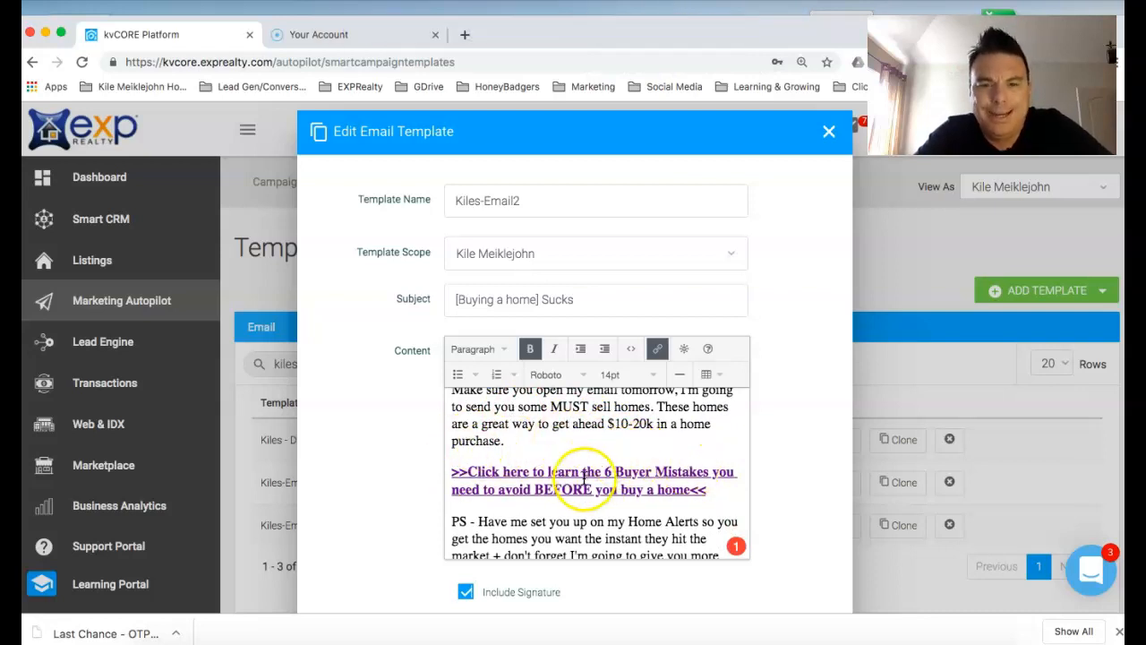
{"action": "scroll", "coordinate": [685, 493], "scroll_direction": "down", "scroll_amount": 1}
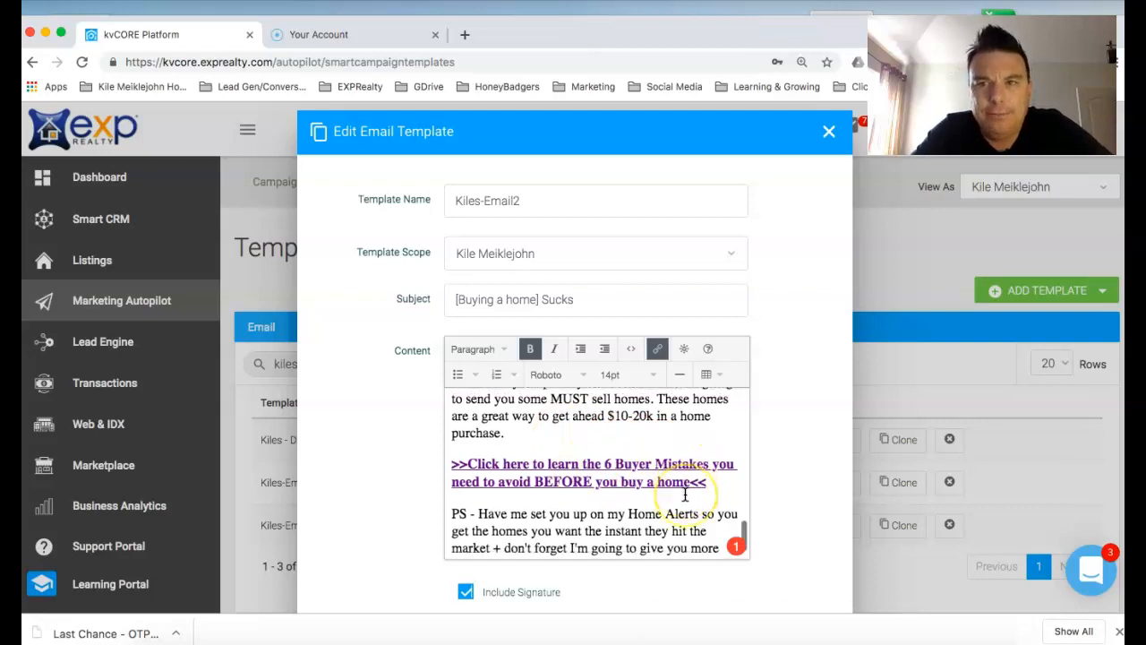
{"action": "left_click", "coordinate": [688, 488]}
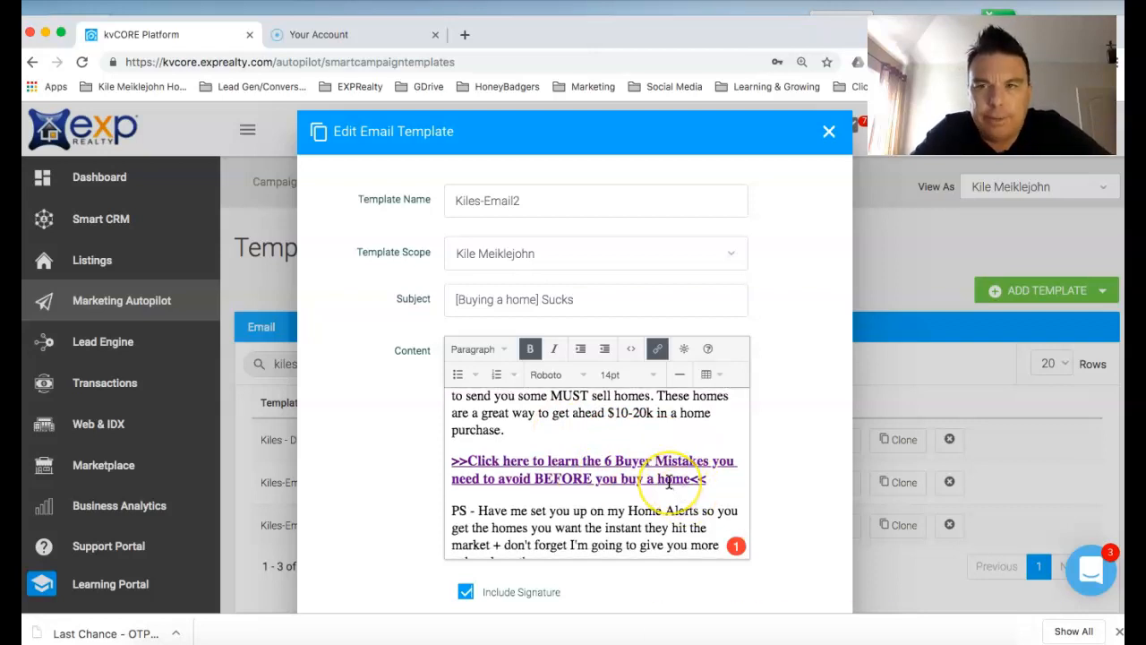
{"action": "left_click", "coordinate": [657, 454]}
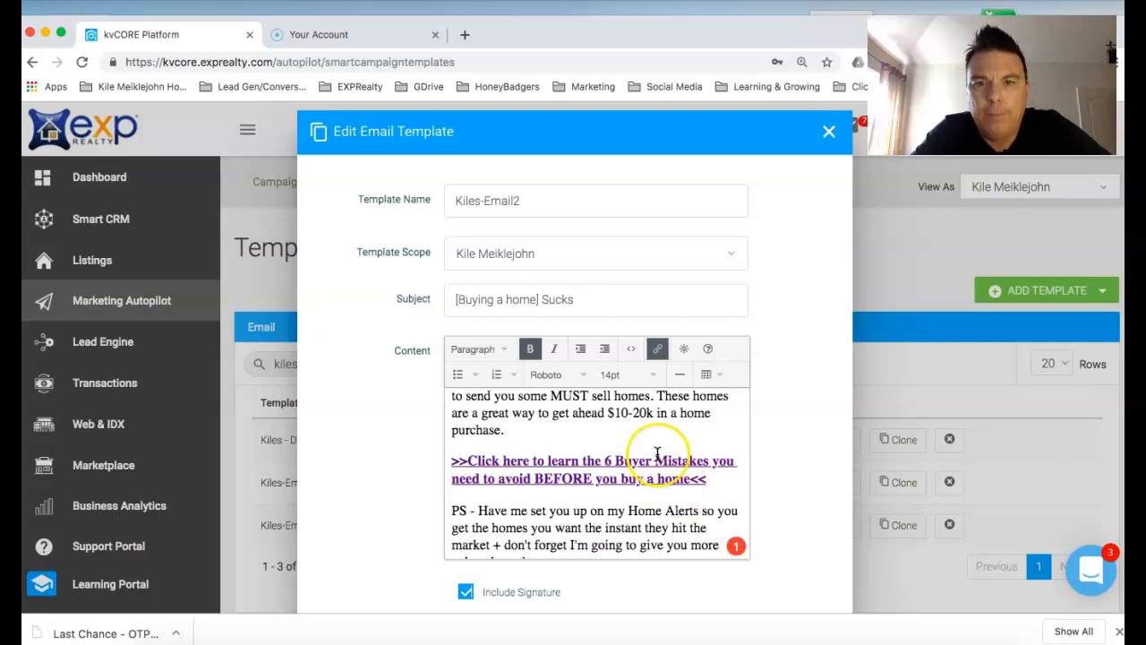
{"action": "scroll", "coordinate": [657, 454], "scroll_direction": "down", "scroll_amount": 1}
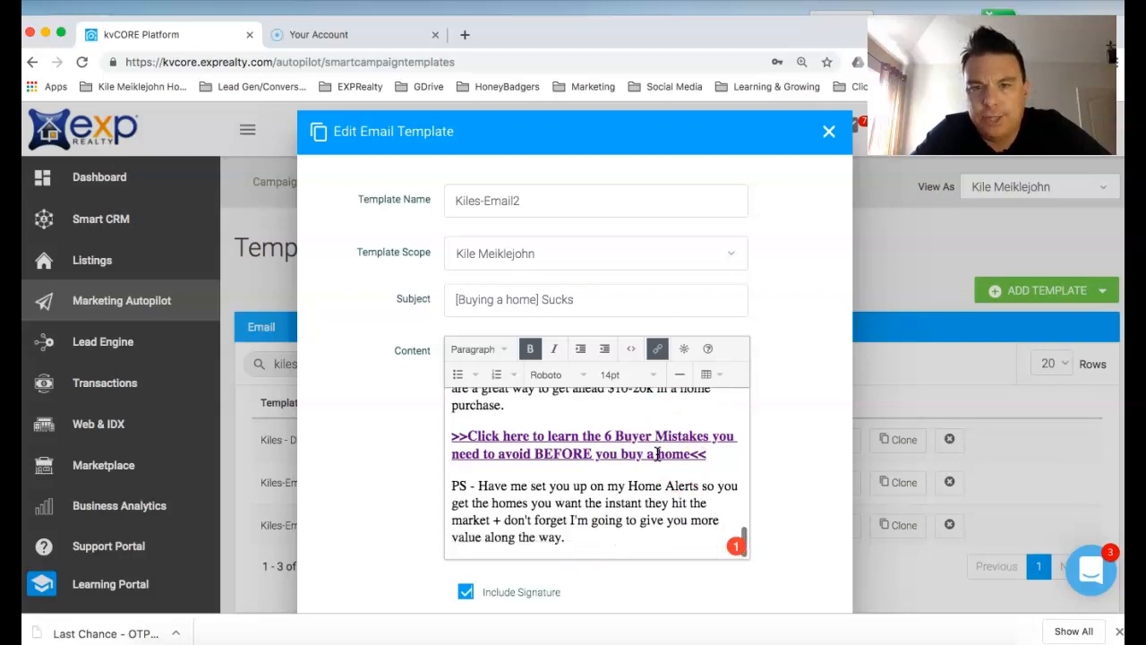
{"action": "left_click", "coordinate": [614, 451]}
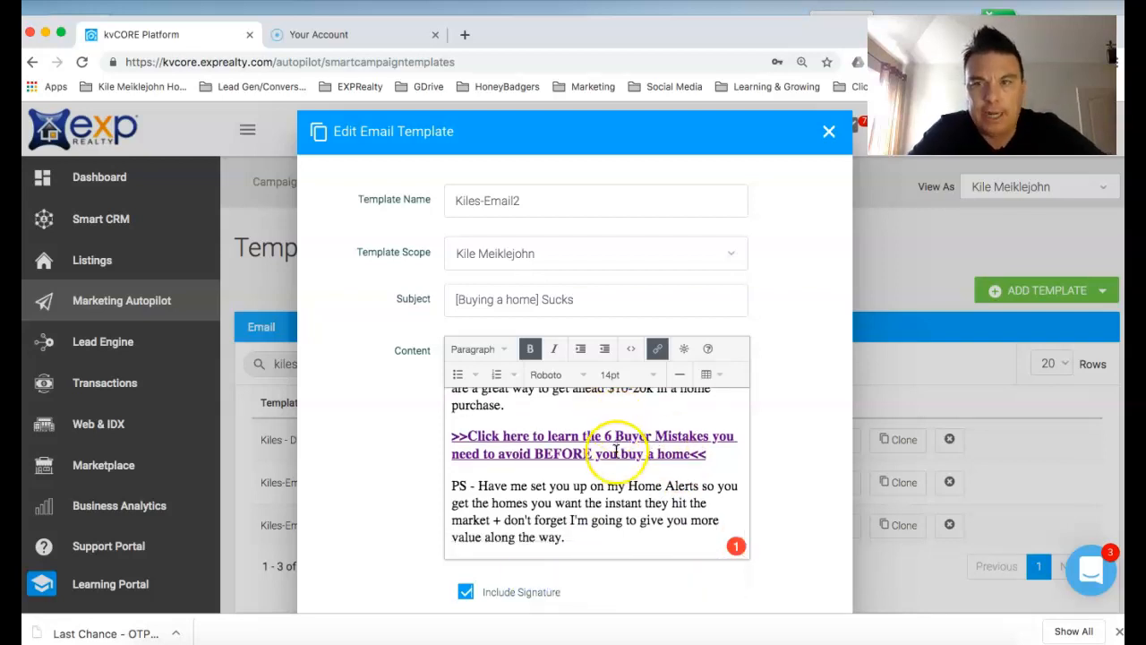
{"action": "left_click", "coordinate": [598, 435]}
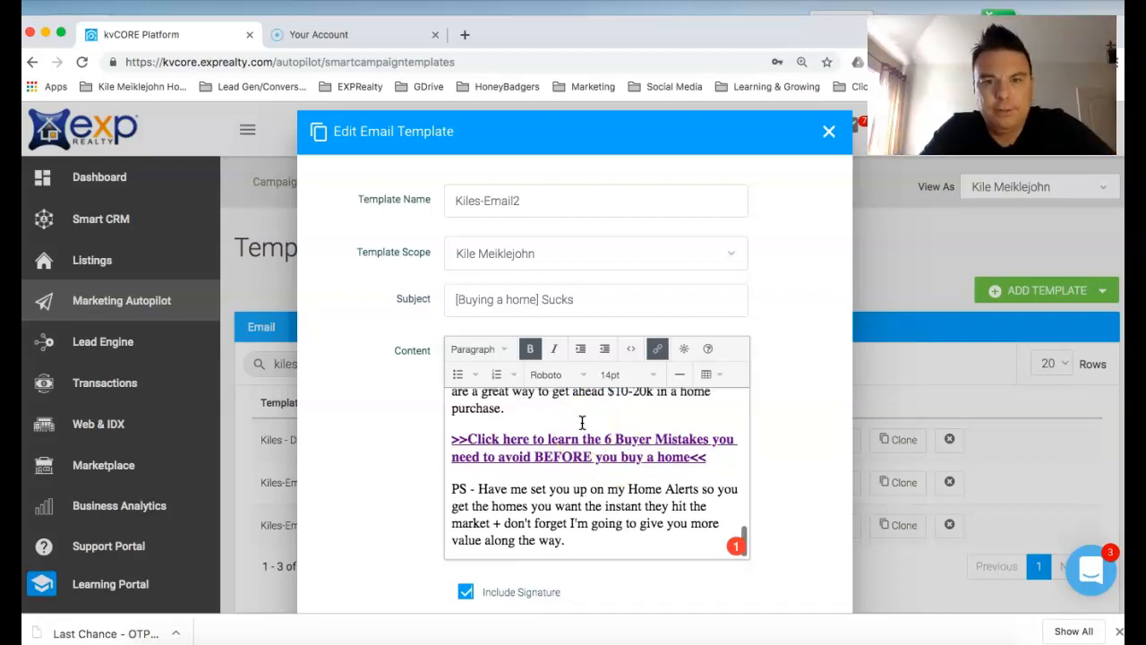
{"action": "left_click_drag", "start_coordinate": [455, 437], "coordinate": [670, 459]}
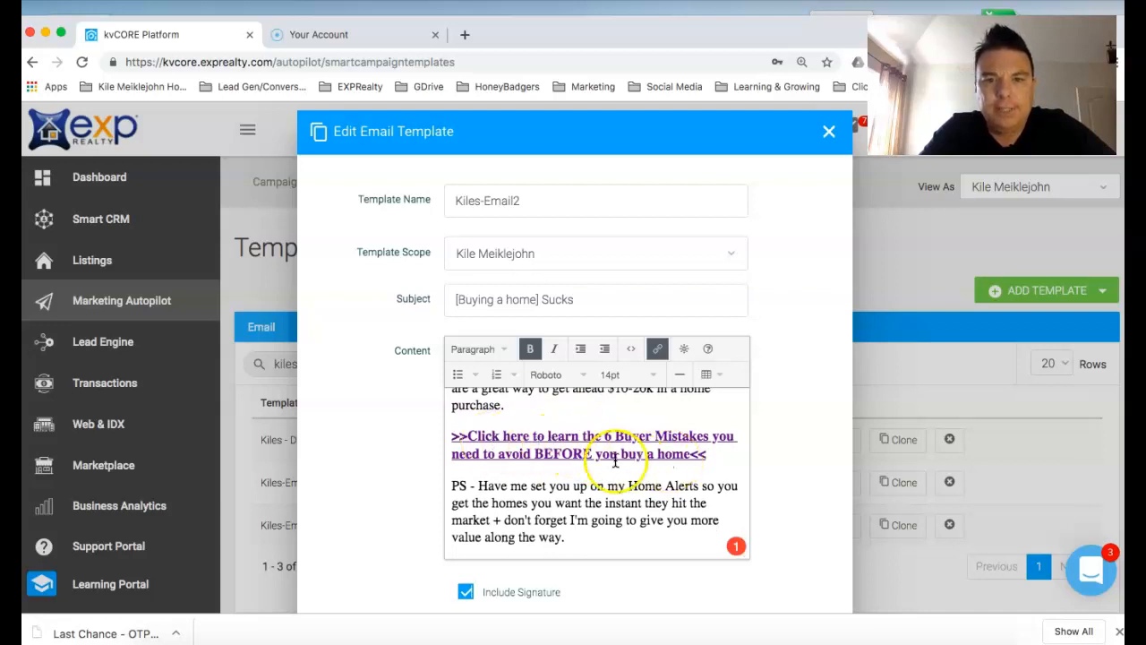
- Review the Email2 PS about Home Alerts and save the email template
{"action": "scroll", "coordinate": [555, 506], "scroll_direction": "down", "scroll_amount": 1}
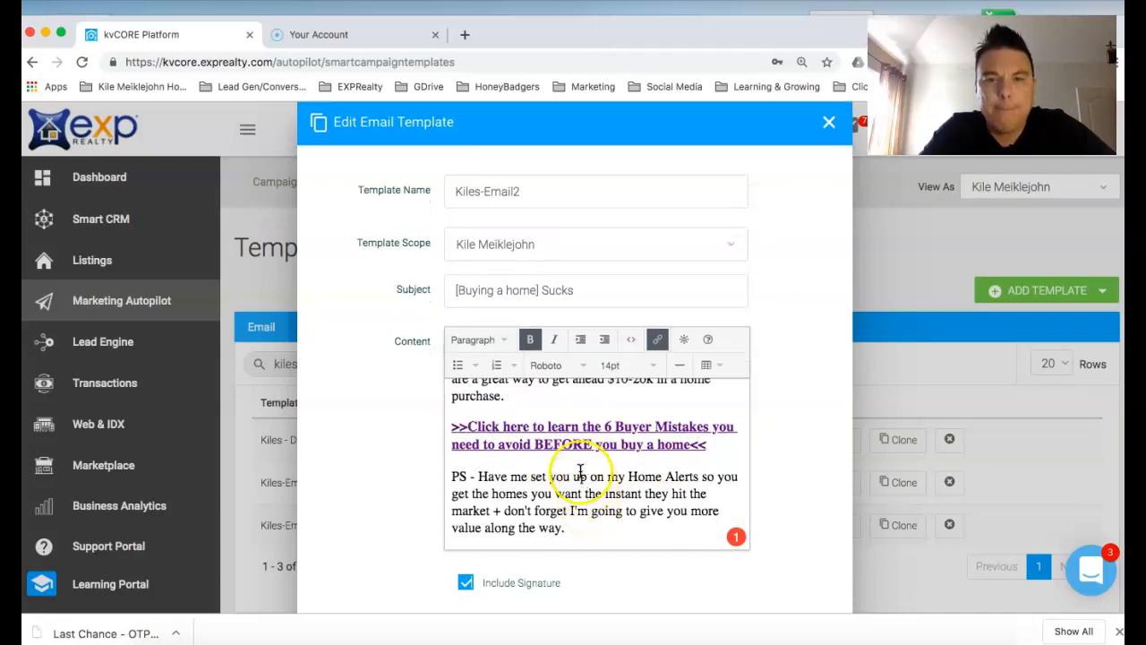
{"action": "scroll", "coordinate": [582, 484], "scroll_direction": "down", "scroll_amount": 3}
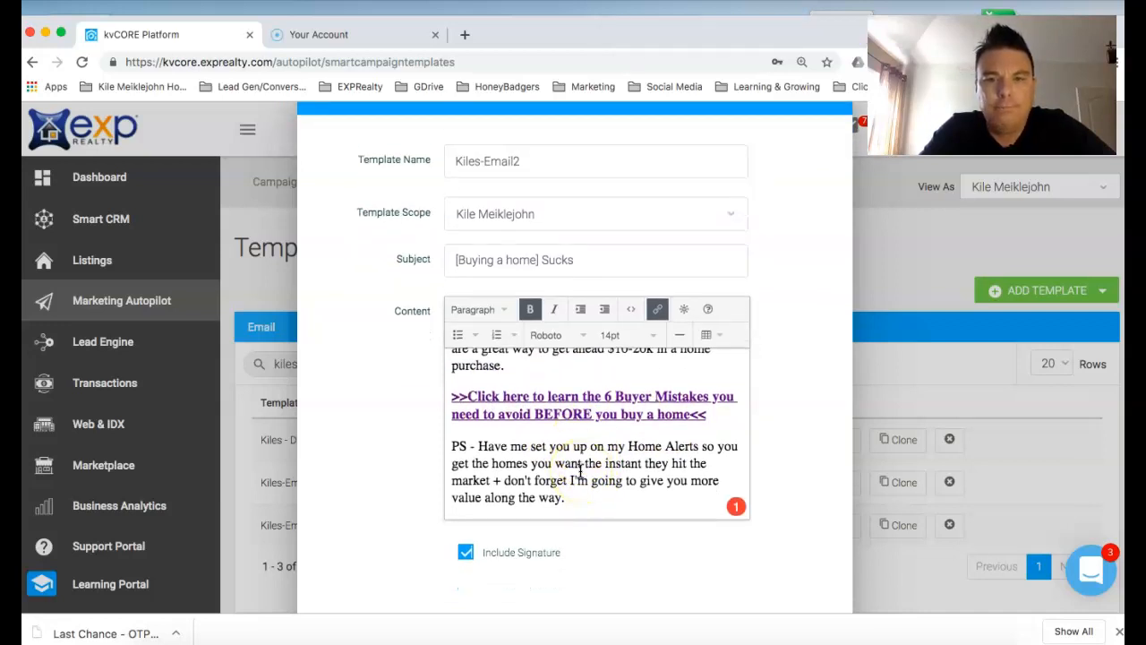
{"action": "left_click", "coordinate": [541, 436]}
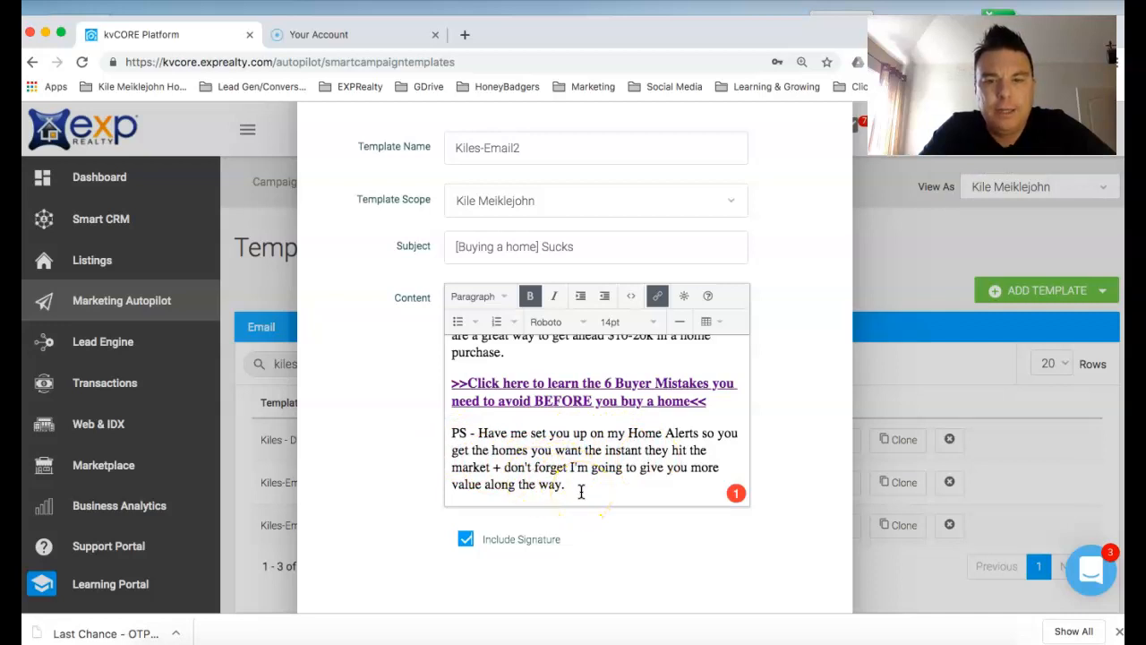
{"action": "scroll", "coordinate": [582, 403], "scroll_direction": "up", "scroll_amount": 10}
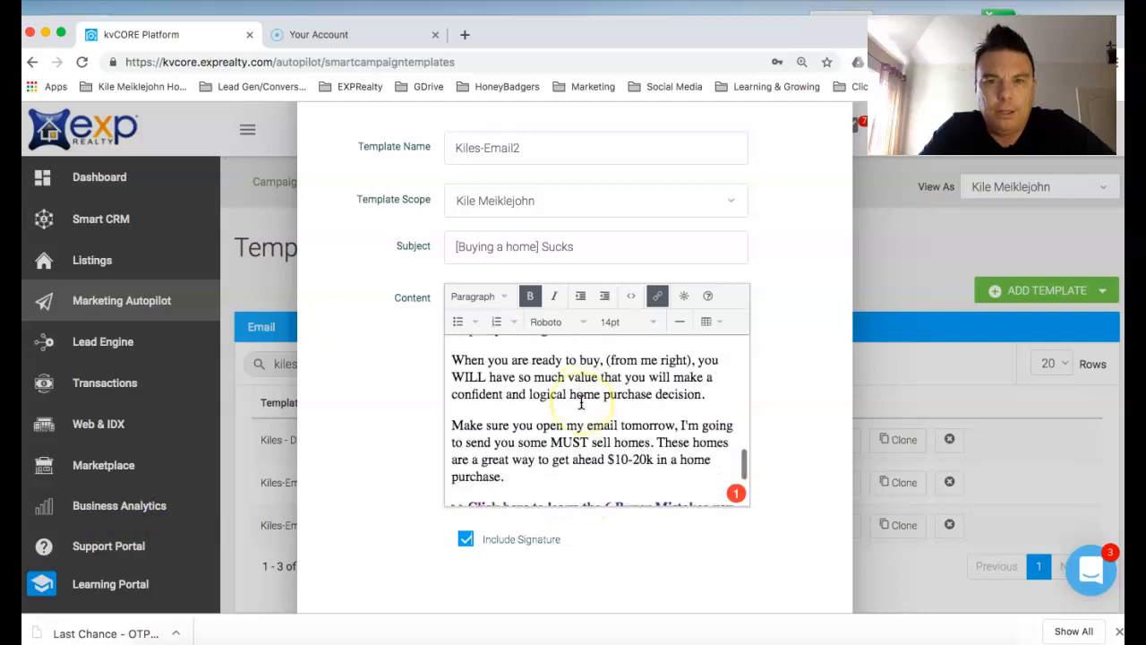
{"action": "scroll", "coordinate": [779, 421], "scroll_direction": "down", "scroll_amount": 1}
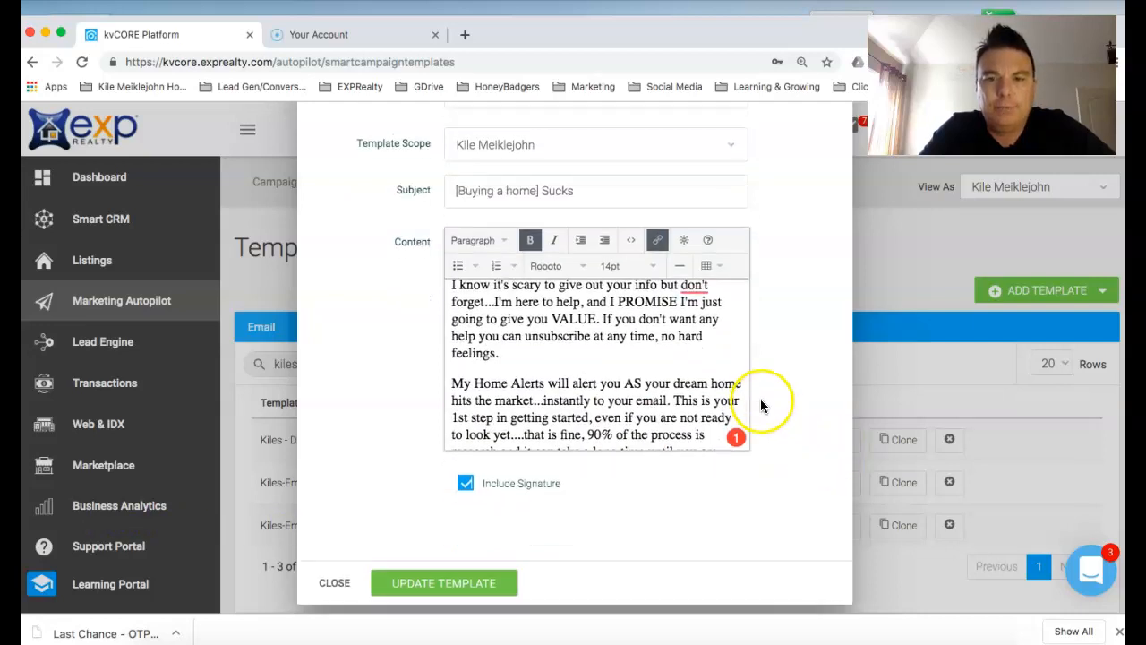
{"action": "left_click", "coordinate": [442, 587]}
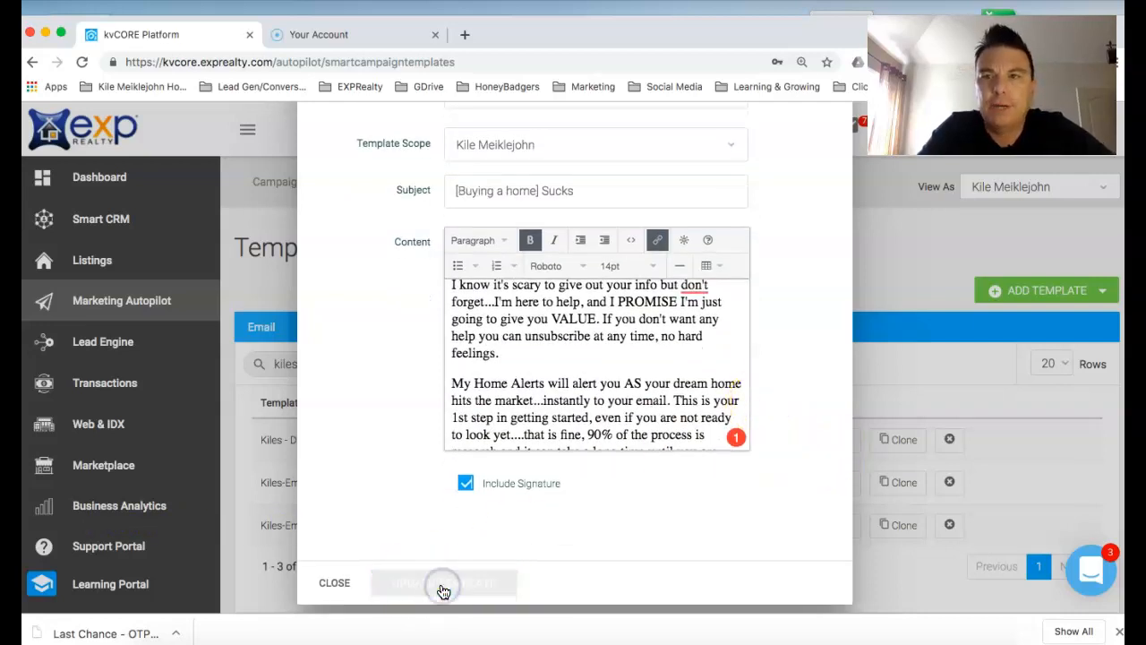
- Return to the campaign library and open the Buyer New Lead Follow up campaign
{"action": "scroll", "coordinate": [568, 460], "scroll_direction": "down", "scroll_amount": 1}
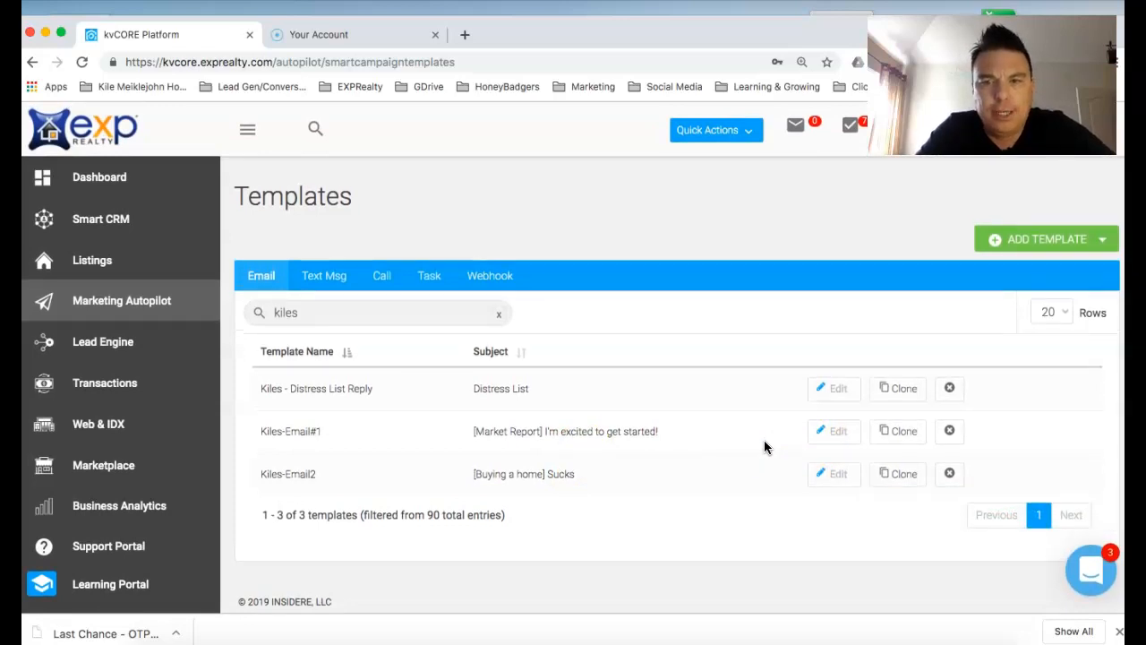
{"action": "scroll", "coordinate": [764, 444], "scroll_direction": "up", "scroll_amount": 1}
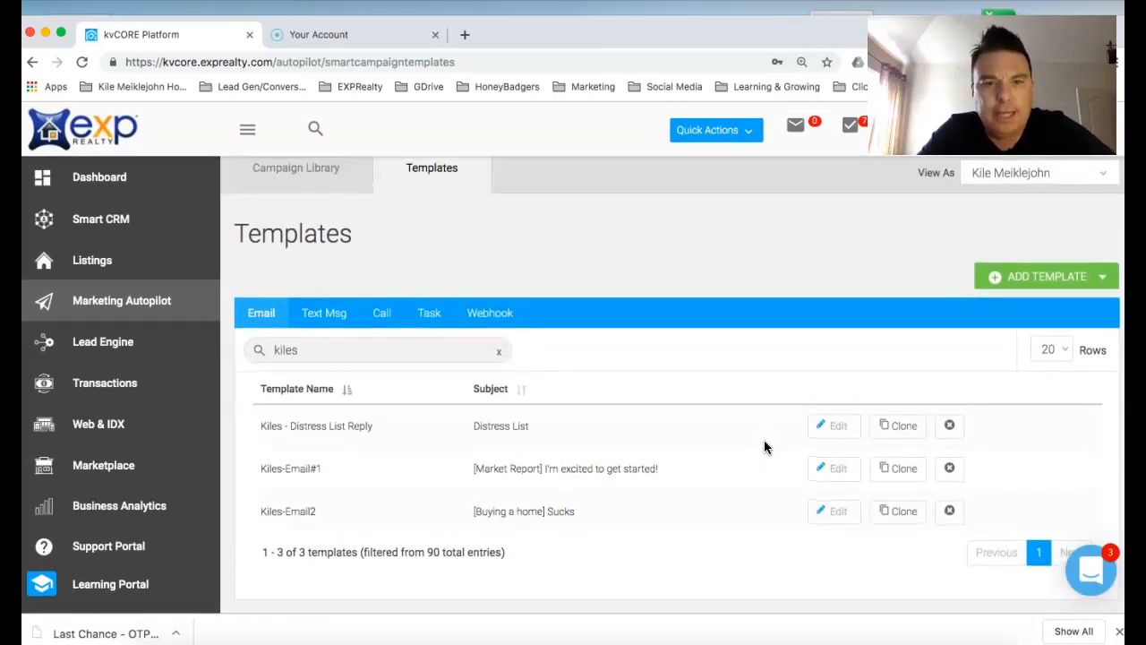
{"action": "scroll", "coordinate": [764, 439], "scroll_direction": "up", "scroll_amount": 1}
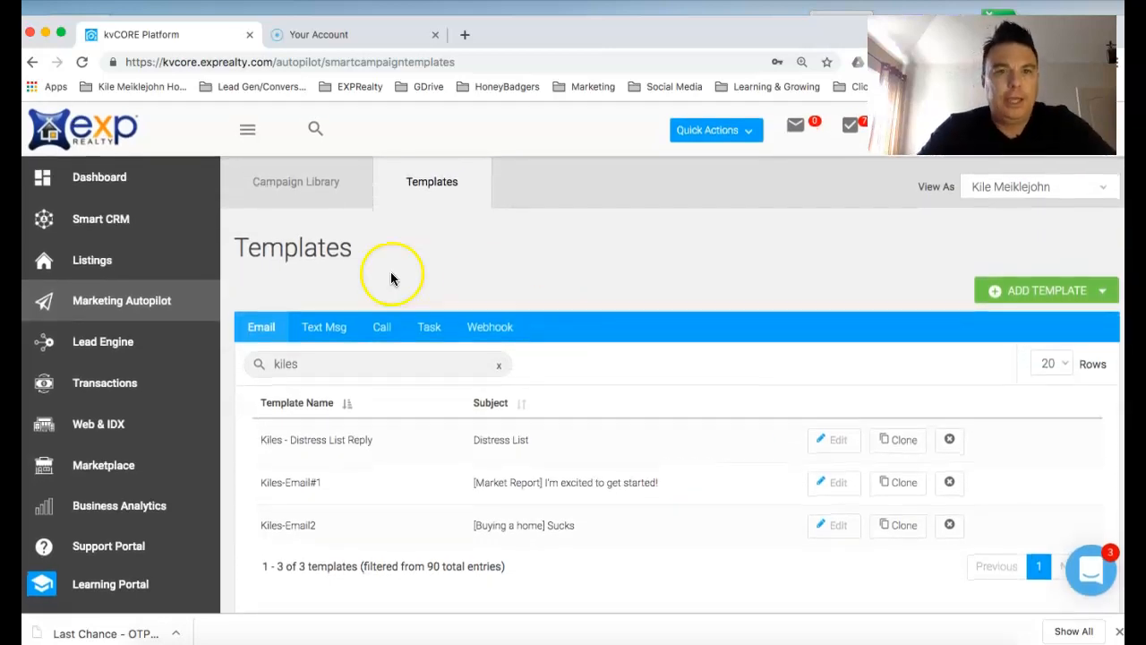
{"action": "left_click", "coordinate": [308, 191]}
{"action": "left_click", "coordinate": [604, 356]}
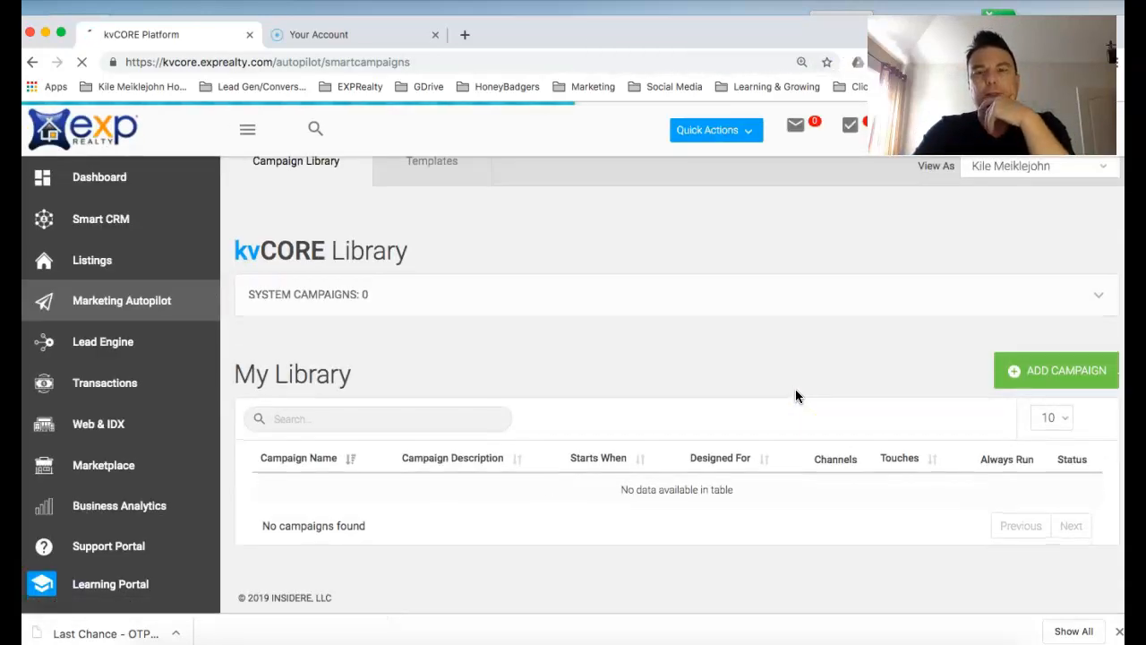
{"action": "scroll", "coordinate": [795, 389], "scroll_direction": "down", "scroll_amount": 3}
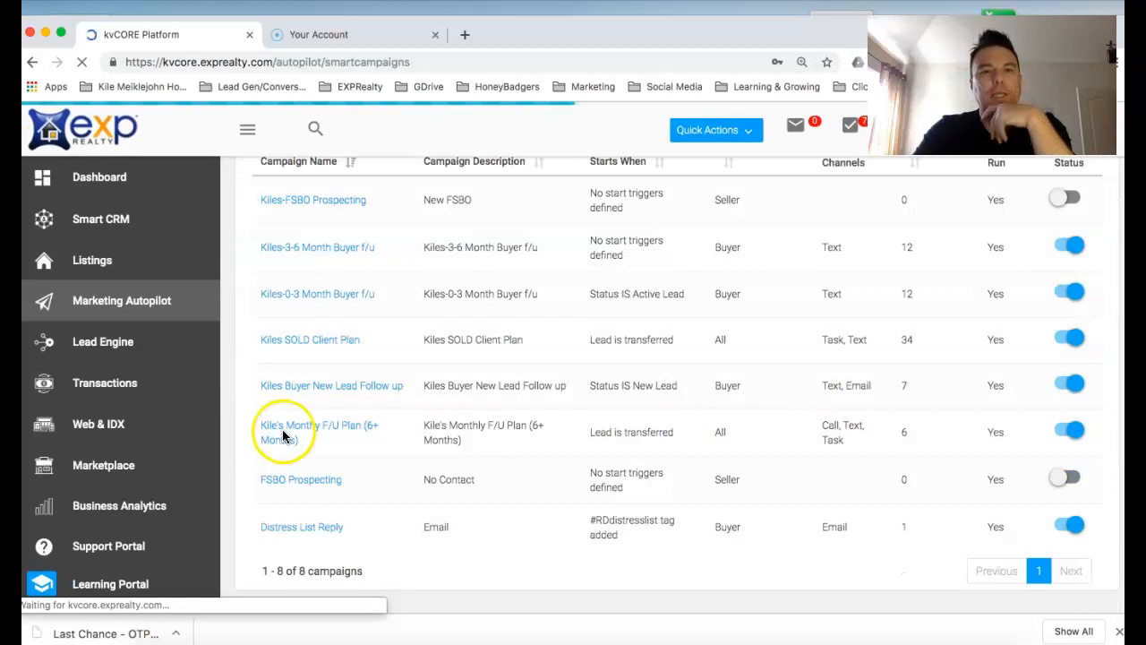
{"action": "left_click", "coordinate": [331, 389]}
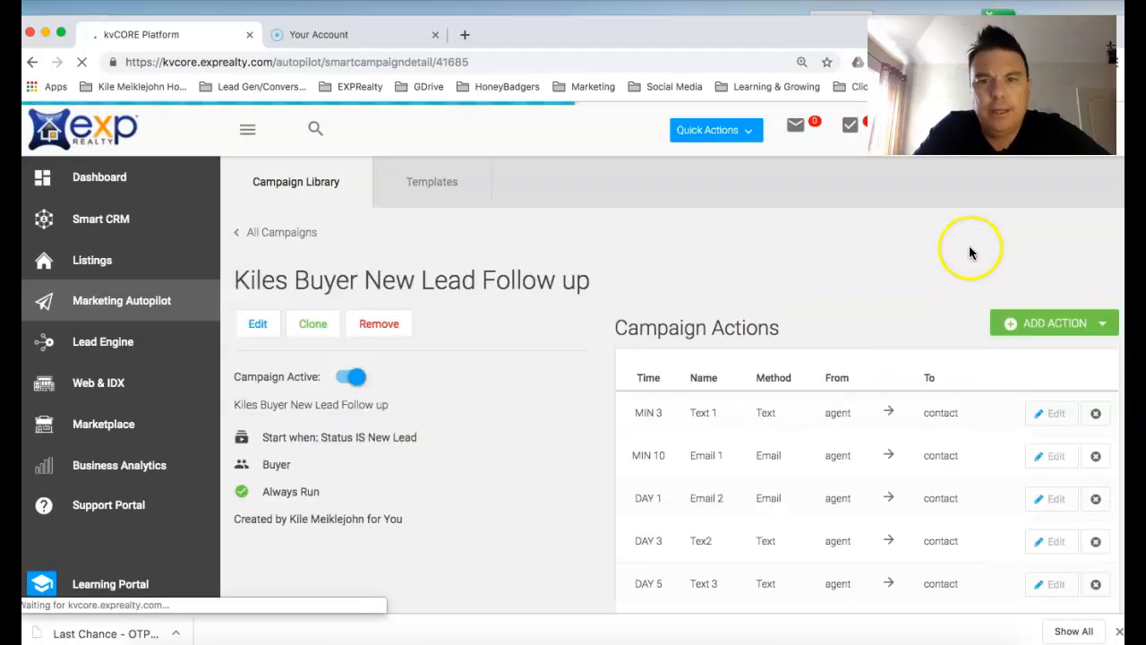
- Preview the text message template used by the campaign's Text 1 action, hide the preview, and update the action
{"action": "scroll", "coordinate": [575, 495], "scroll_direction": "down", "scroll_amount": 2}
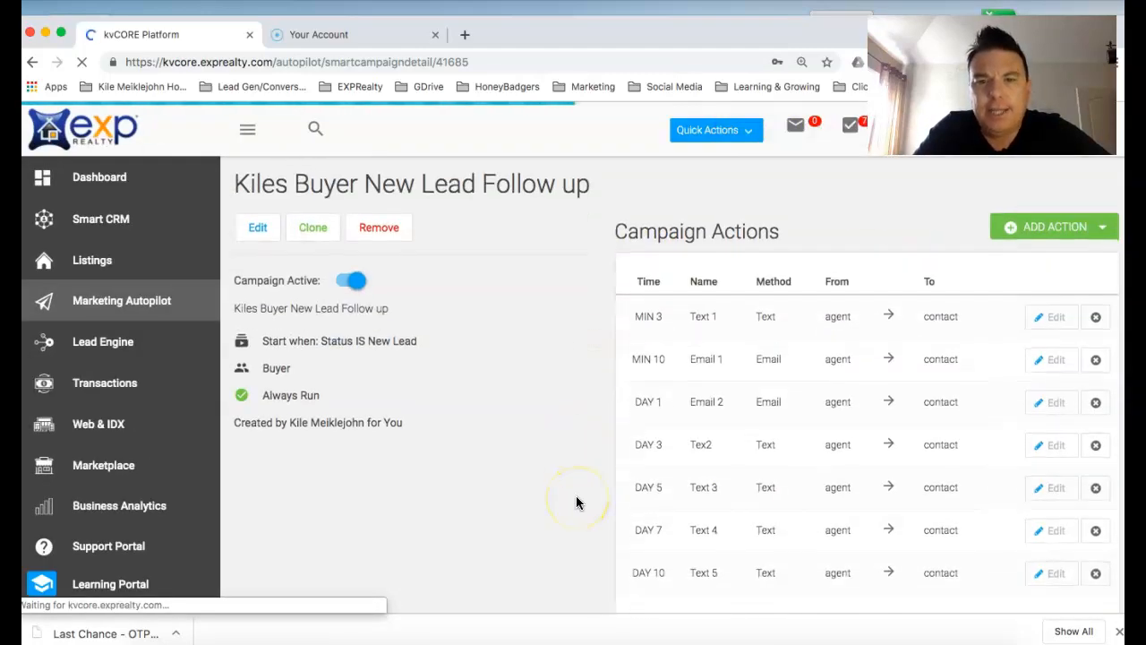
{"action": "scroll", "coordinate": [576, 501], "scroll_direction": "down", "scroll_amount": 1}
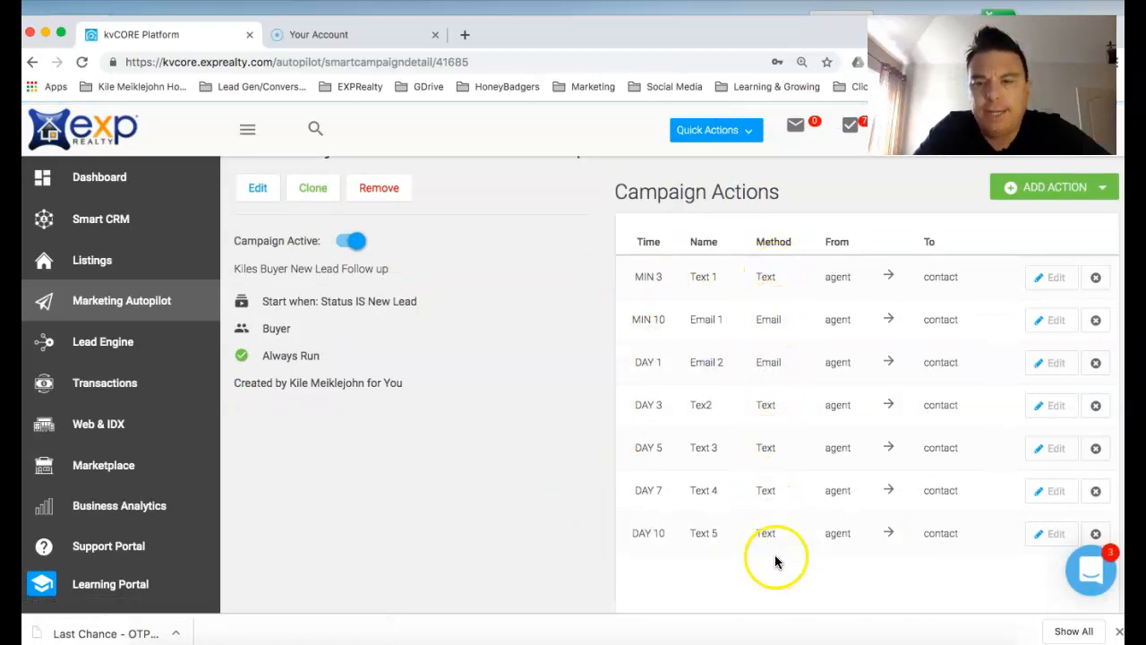
{"action": "scroll", "coordinate": [773, 557], "scroll_direction": "down", "scroll_amount": 1}
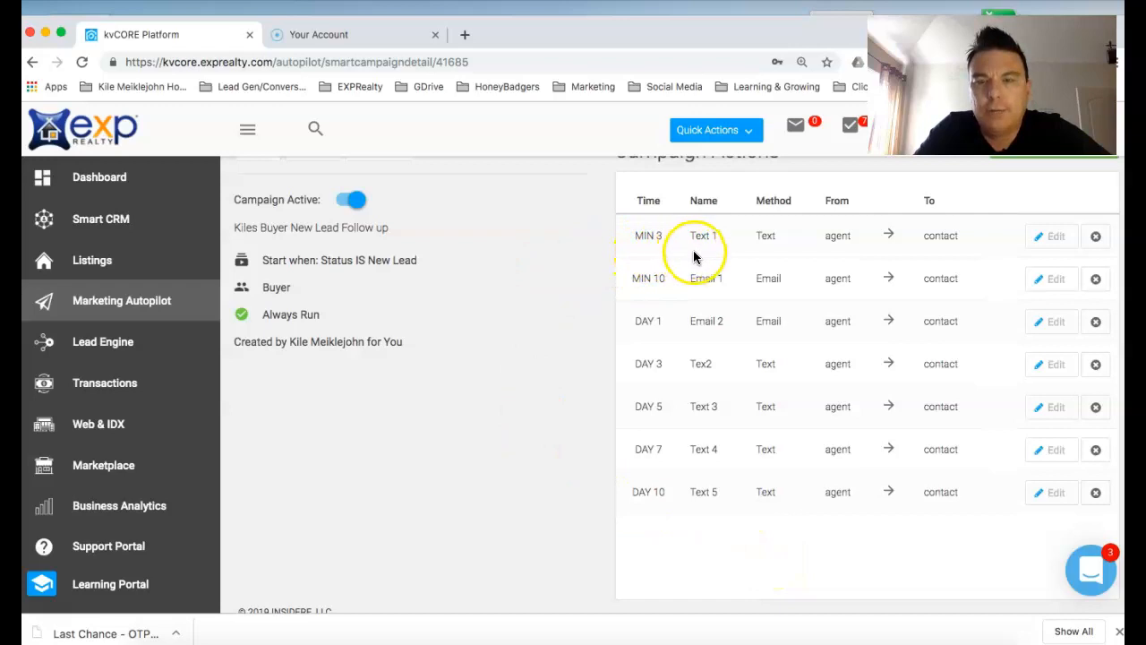
{"action": "left_click", "coordinate": [1051, 242]}
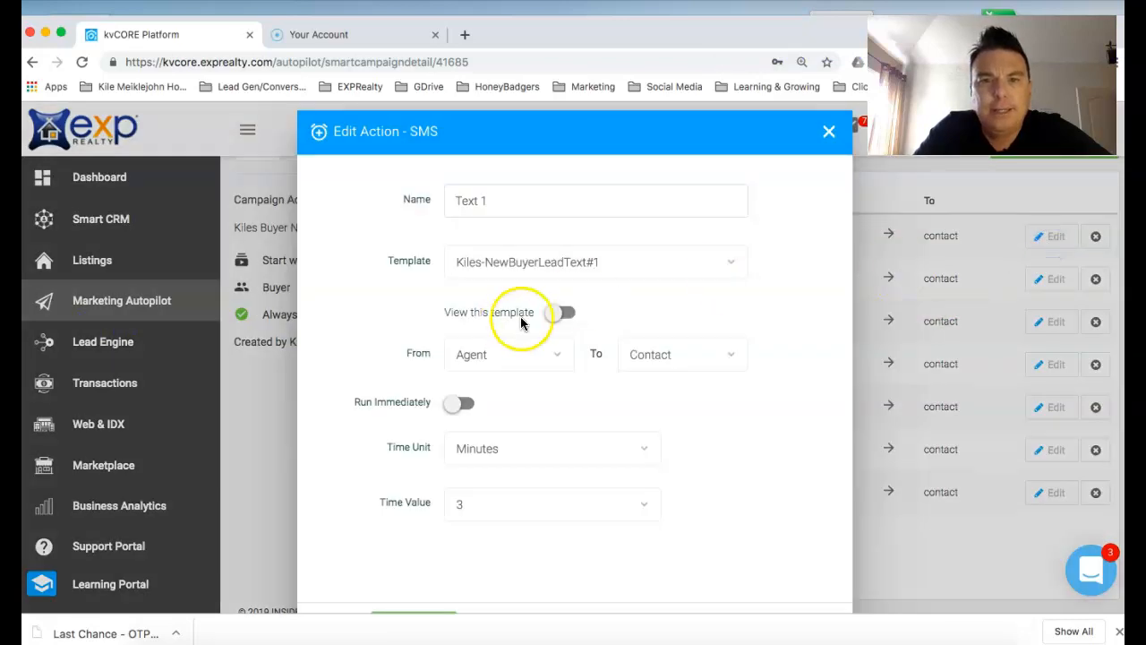
{"action": "left_click", "coordinate": [559, 313]}
{"action": "scroll", "coordinate": [743, 402], "scroll_direction": "down", "scroll_amount": 2}
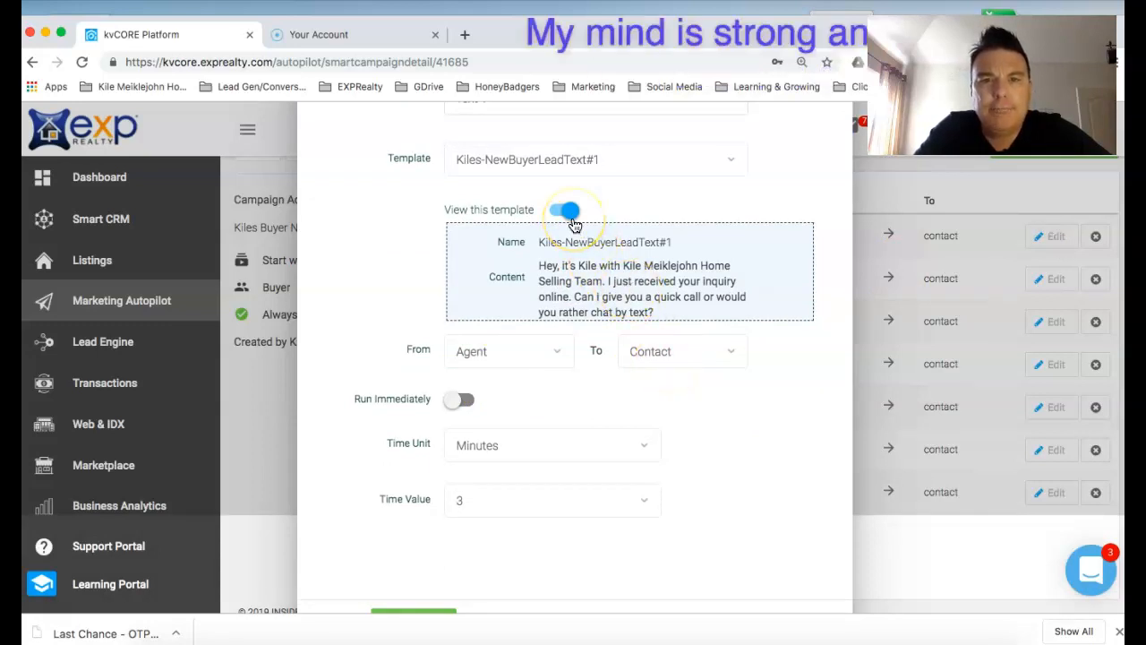
{"action": "scroll", "coordinate": [765, 454], "scroll_direction": "down", "scroll_amount": 1}
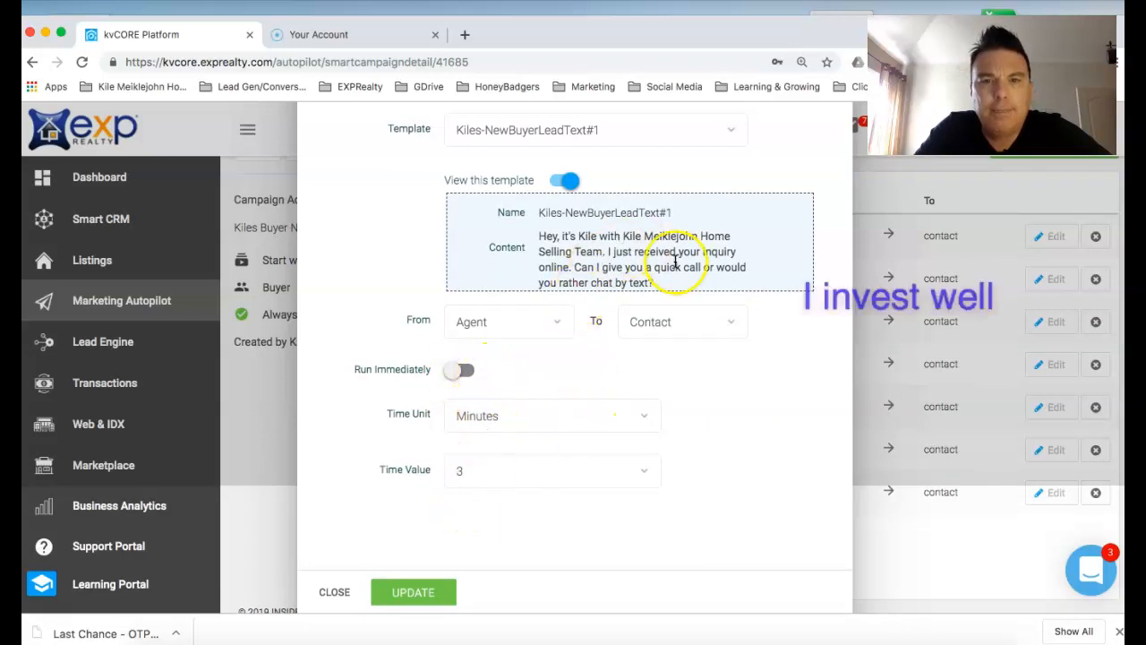
{"action": "left_click", "coordinate": [568, 184]}
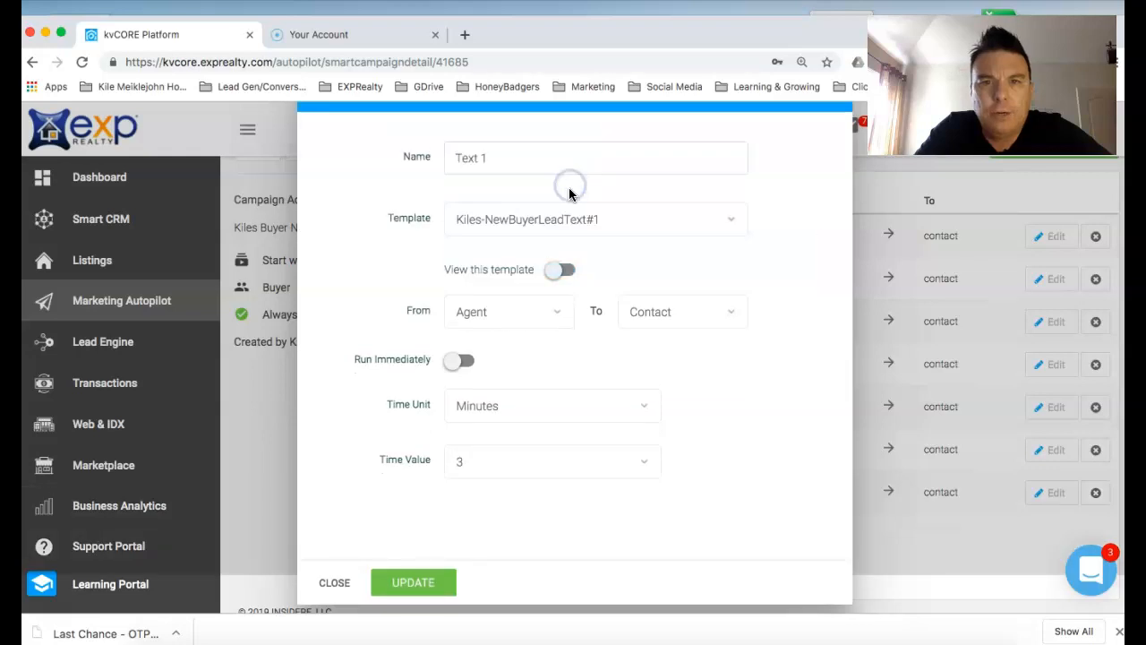
{"action": "left_click", "coordinate": [421, 587]}
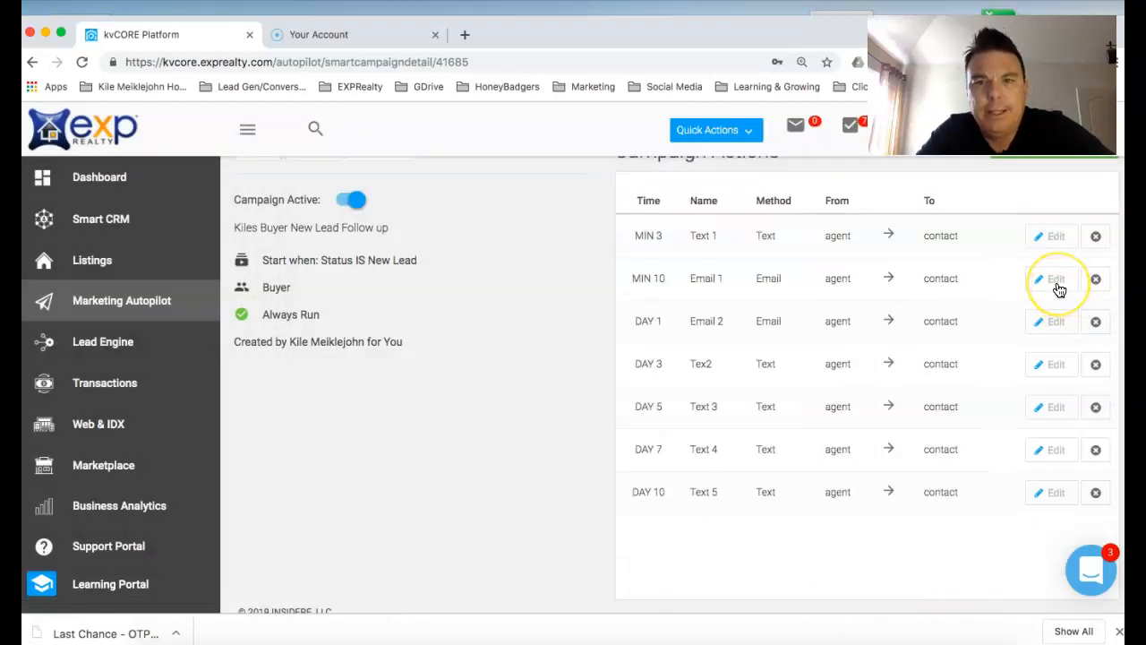
- Open the campaign's Email 1 action and read its template from the welcome greeting through the market update link to the sign-off
{"action": "left_click", "coordinate": [1057, 282]}
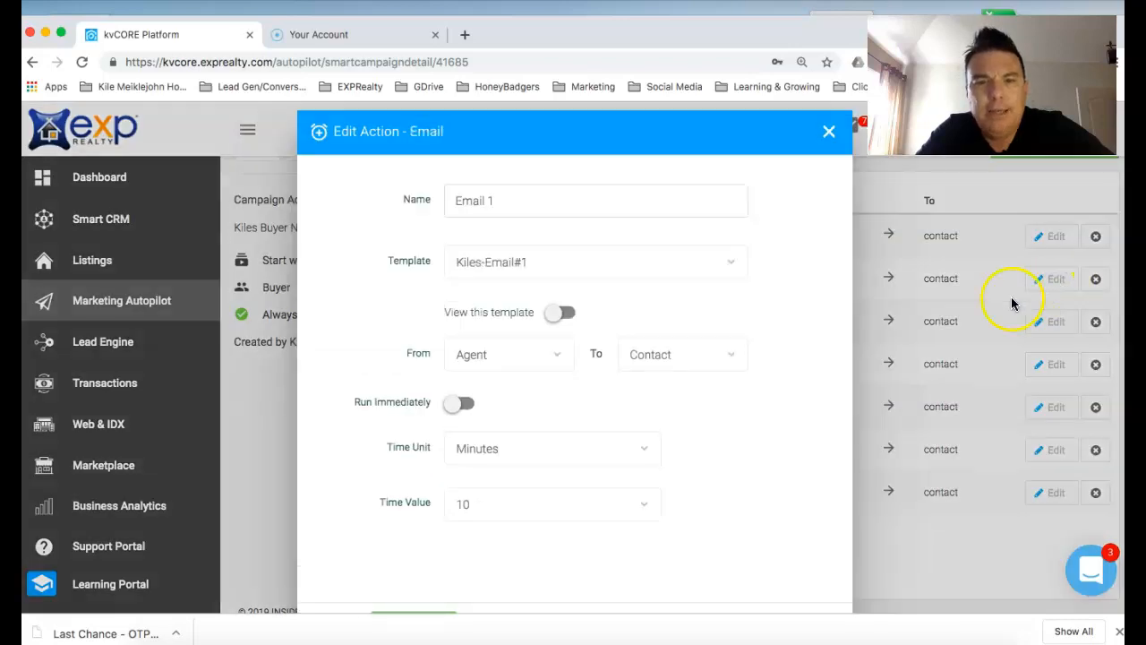
{"action": "left_click", "coordinate": [553, 314]}
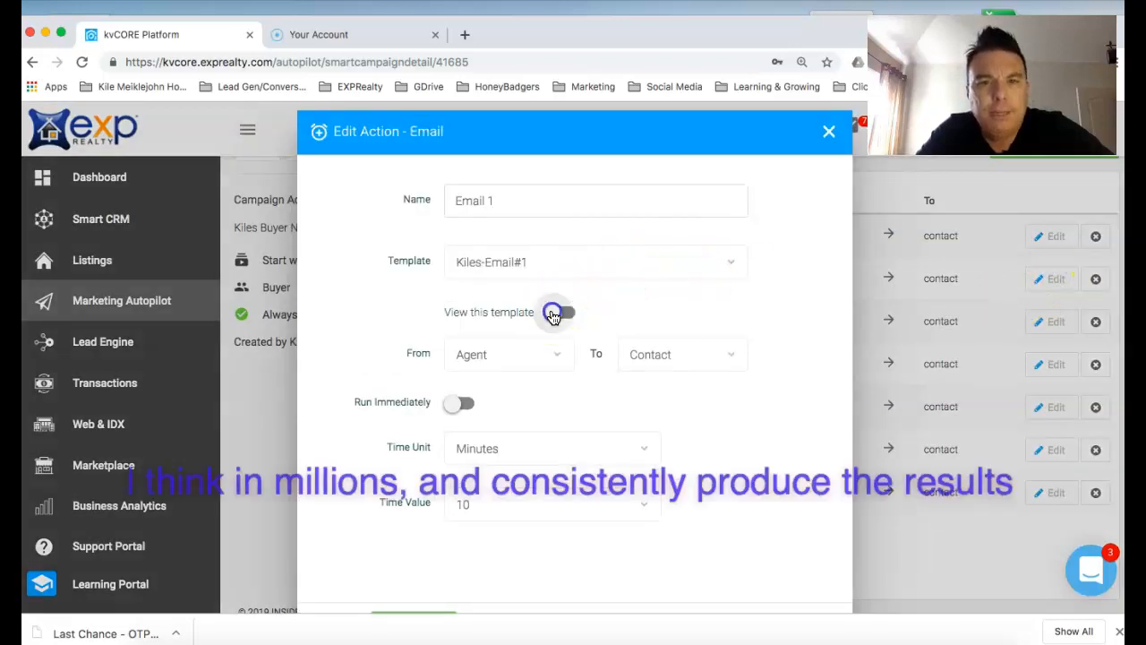
{"action": "scroll", "coordinate": [712, 434], "scroll_direction": "down", "scroll_amount": 5}
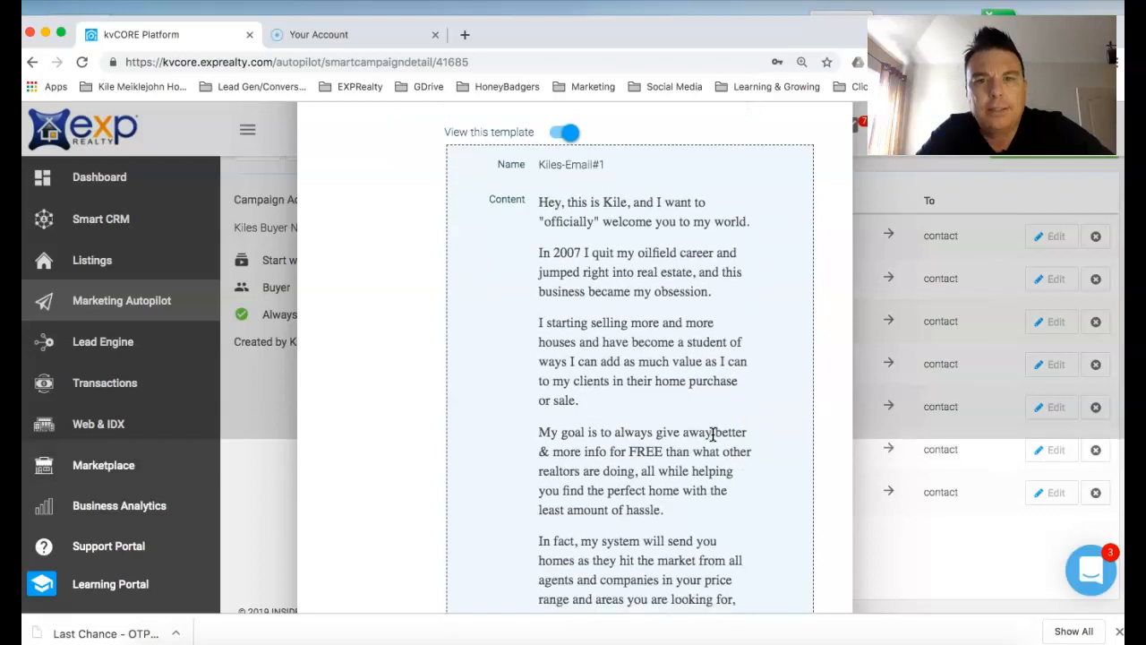
{"action": "scroll", "coordinate": [712, 423], "scroll_direction": "down", "scroll_amount": 3}
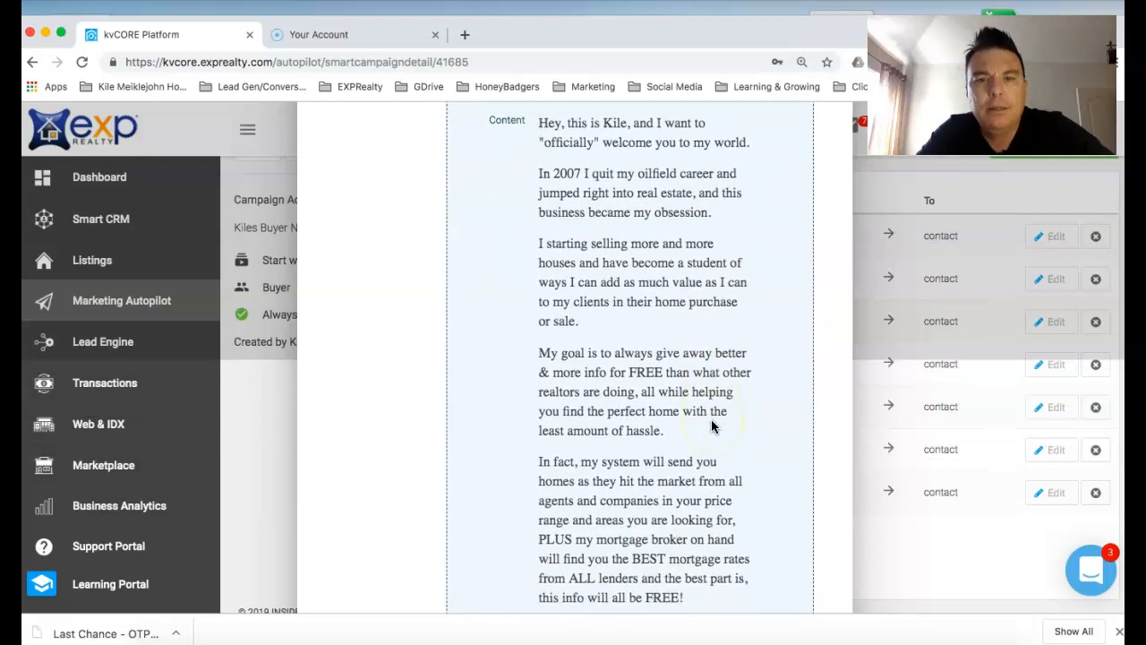
{"action": "scroll", "coordinate": [711, 420], "scroll_direction": "down", "scroll_amount": 3}
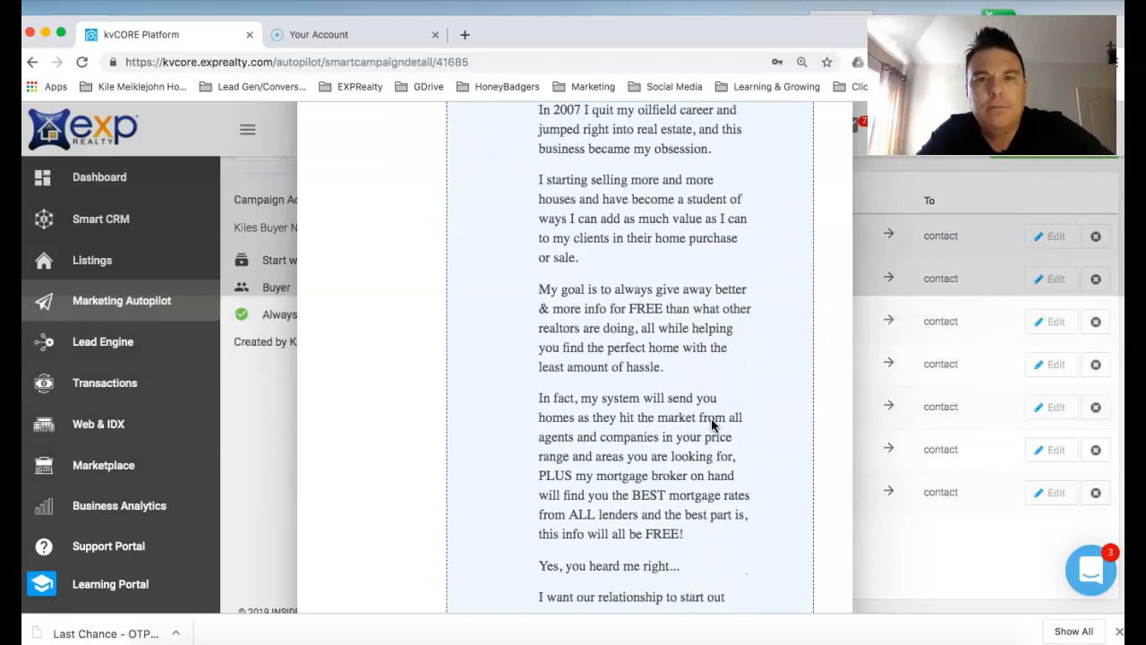
{"action": "scroll", "coordinate": [711, 421], "scroll_direction": "down", "scroll_amount": 4}
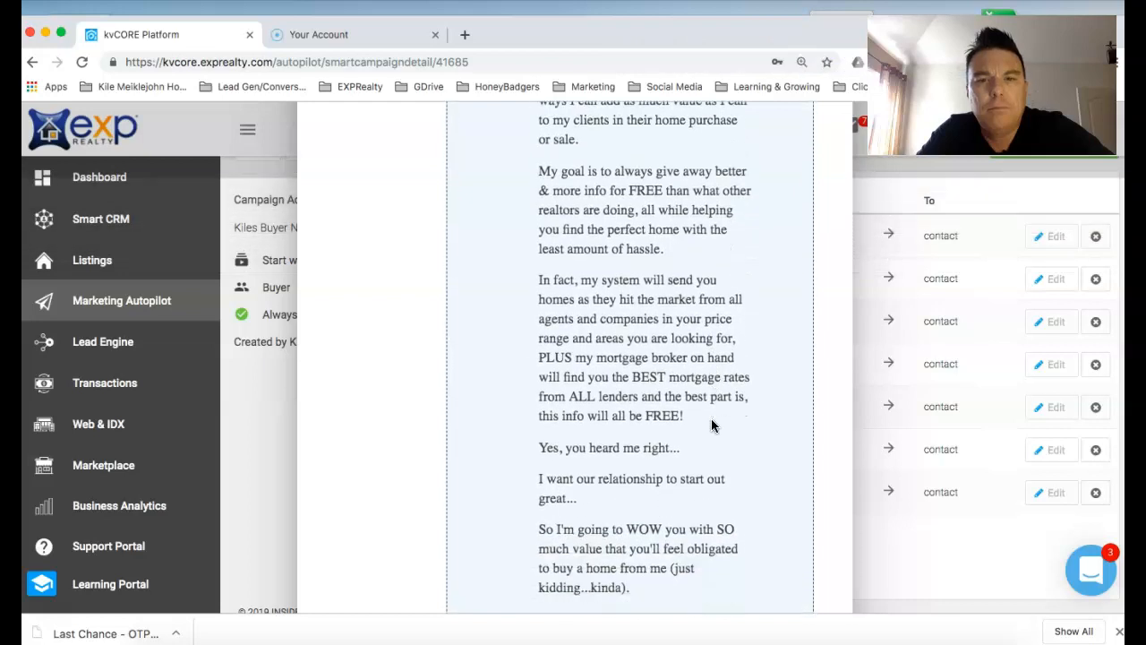
{"action": "scroll", "coordinate": [711, 425], "scroll_direction": "down", "scroll_amount": 3}
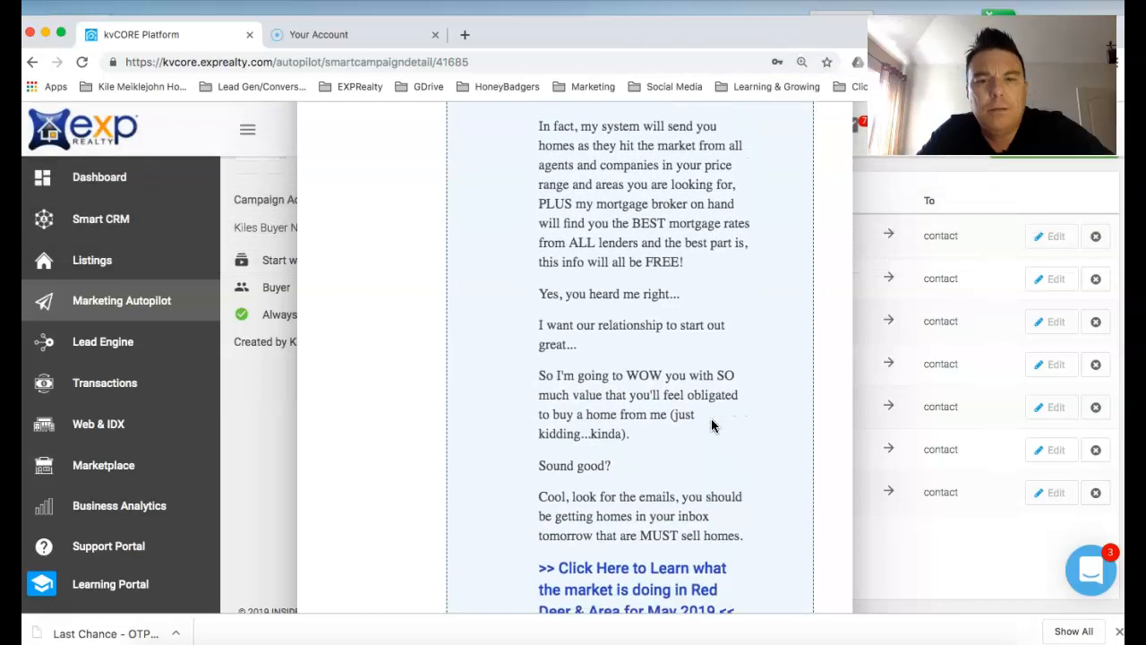
{"action": "scroll", "coordinate": [711, 426], "scroll_direction": "down", "scroll_amount": 1}
{"action": "left_click", "coordinate": [781, 402]}
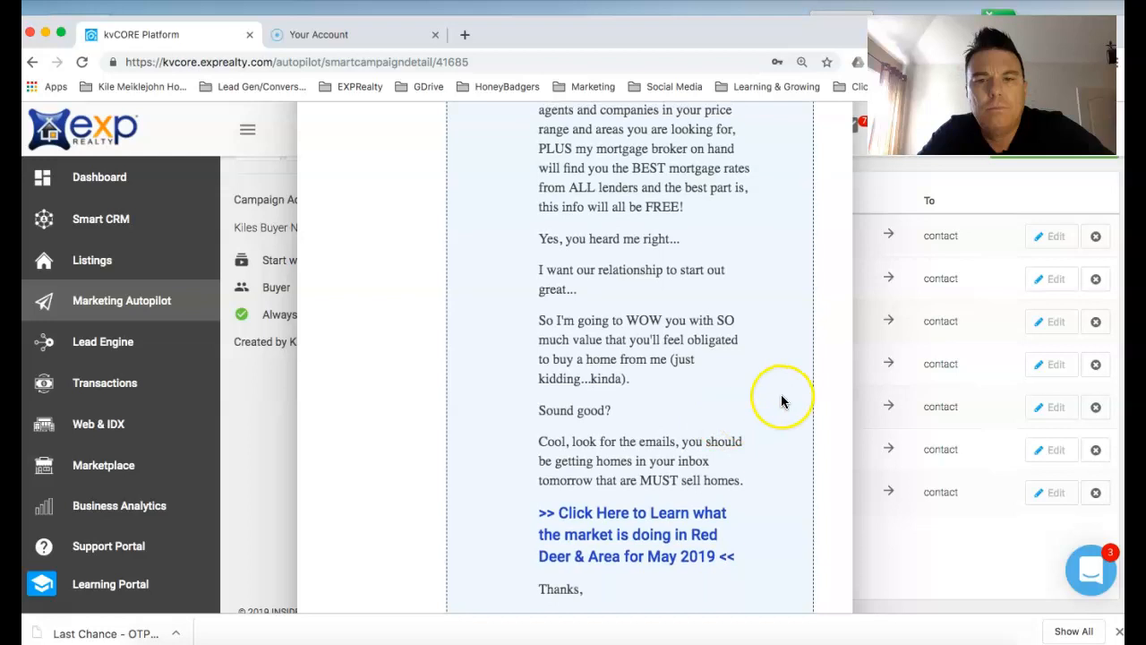
{"action": "scroll", "coordinate": [781, 401], "scroll_direction": "down", "scroll_amount": 3}
{"action": "scroll", "coordinate": [781, 401], "scroll_direction": "down", "scroll_amount": 5}
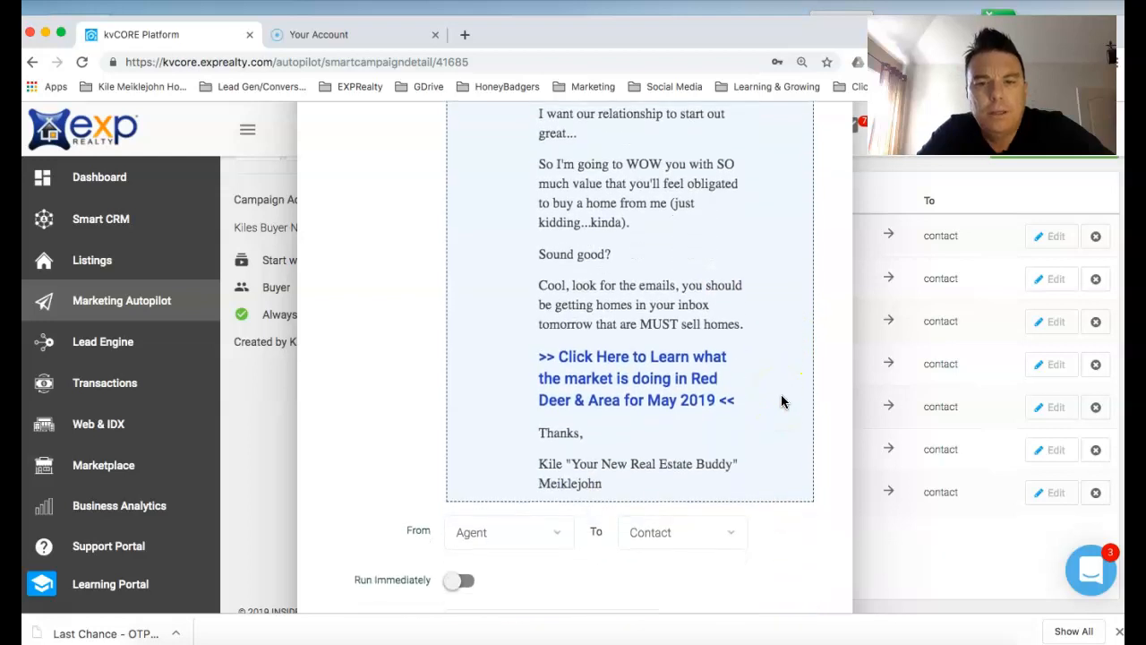
- Hide the template preview in the Email 1 action and update the action
{"action": "scroll", "coordinate": [781, 402], "scroll_direction": "up", "scroll_amount": 10}
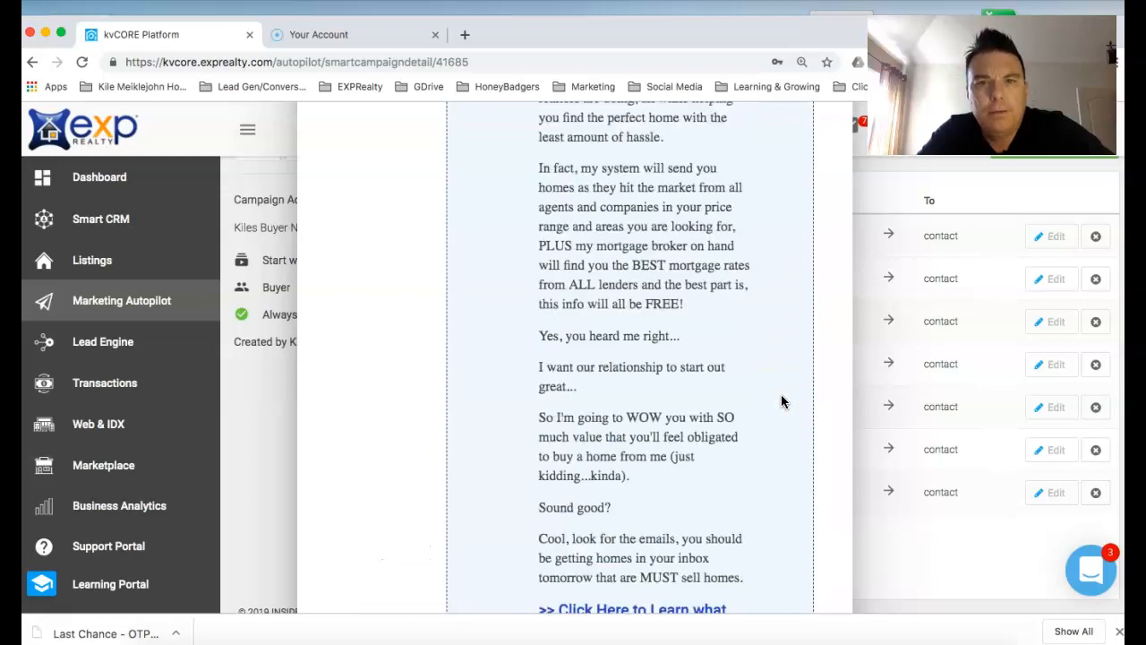
{"action": "left_click", "coordinate": [569, 306]}
{"action": "left_click", "coordinate": [576, 308]}
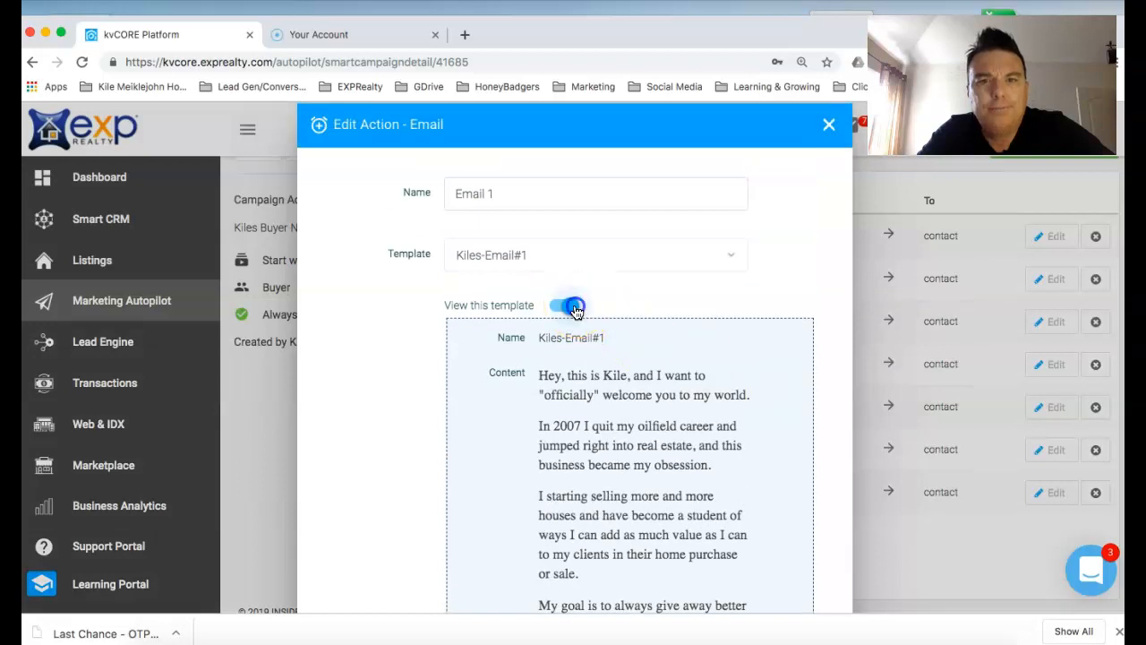
{"action": "scroll", "coordinate": [704, 437], "scroll_direction": "down", "scroll_amount": 2}
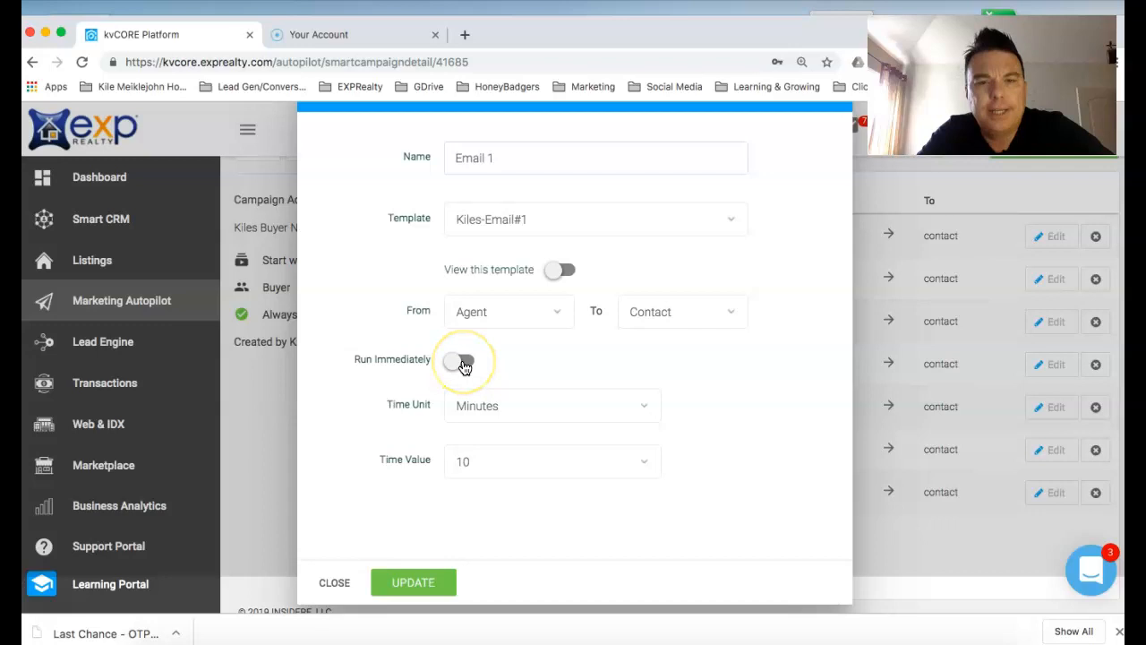
{"action": "left_click", "coordinate": [424, 583]}
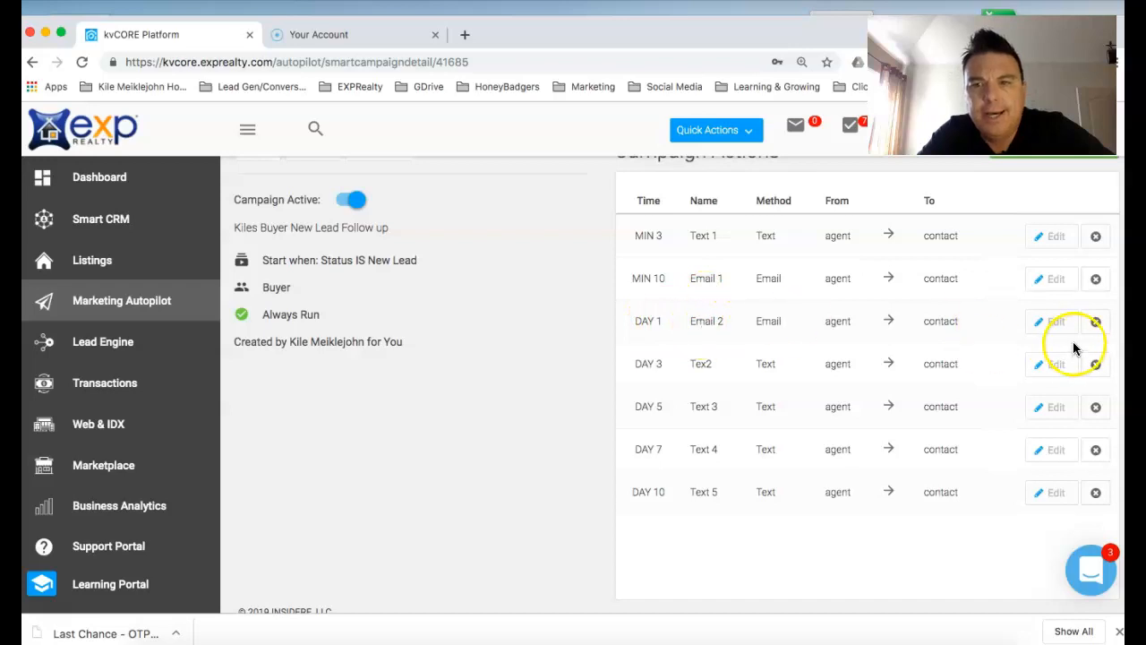
- Open the campaign's Email 2 action and read its template from the opening home-buying story through the PS about Home Alerts
{"action": "left_click", "coordinate": [1056, 324]}
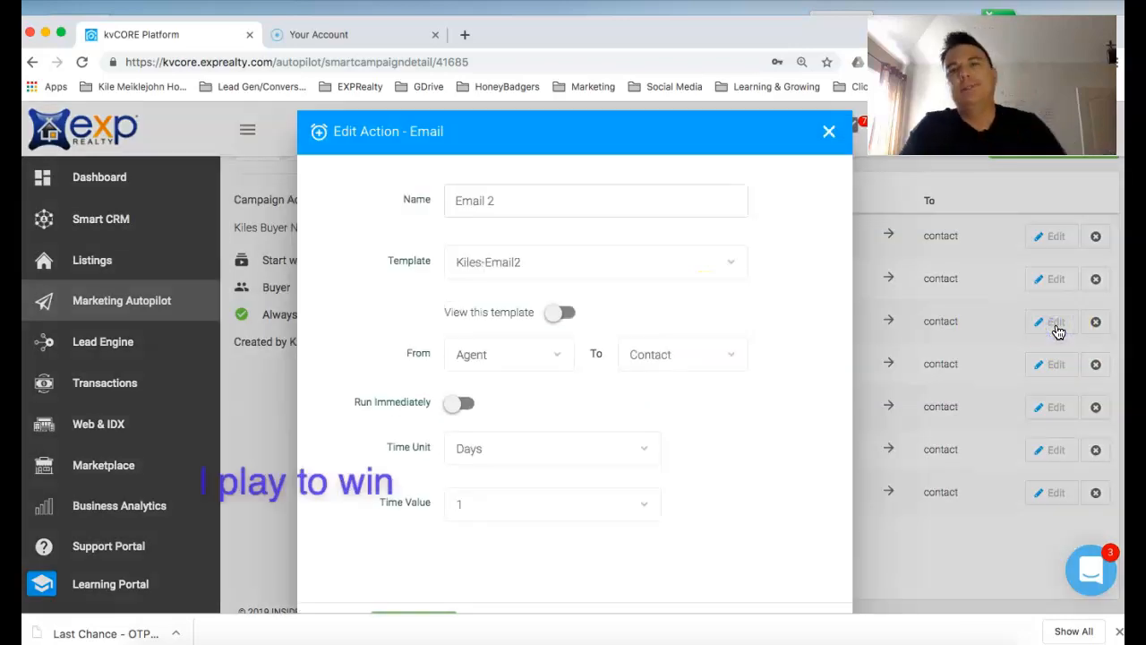
{"action": "left_click", "coordinate": [1048, 329]}
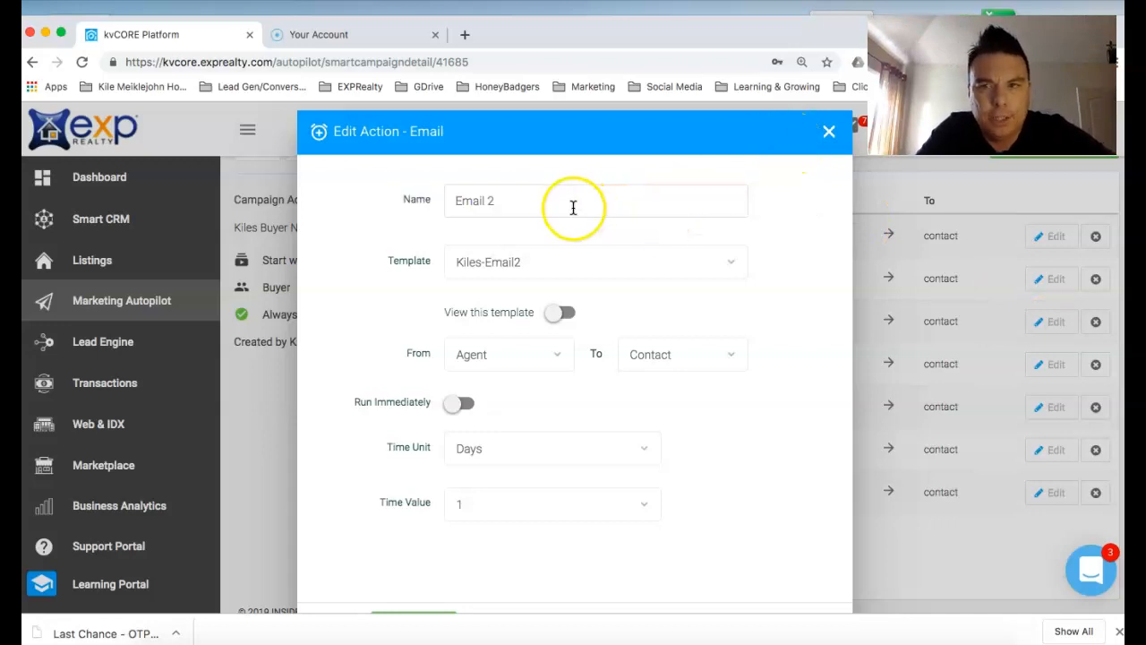
{"action": "left_click", "coordinate": [559, 313]}
{"action": "scroll", "coordinate": [737, 385], "scroll_direction": "down", "scroll_amount": 5}
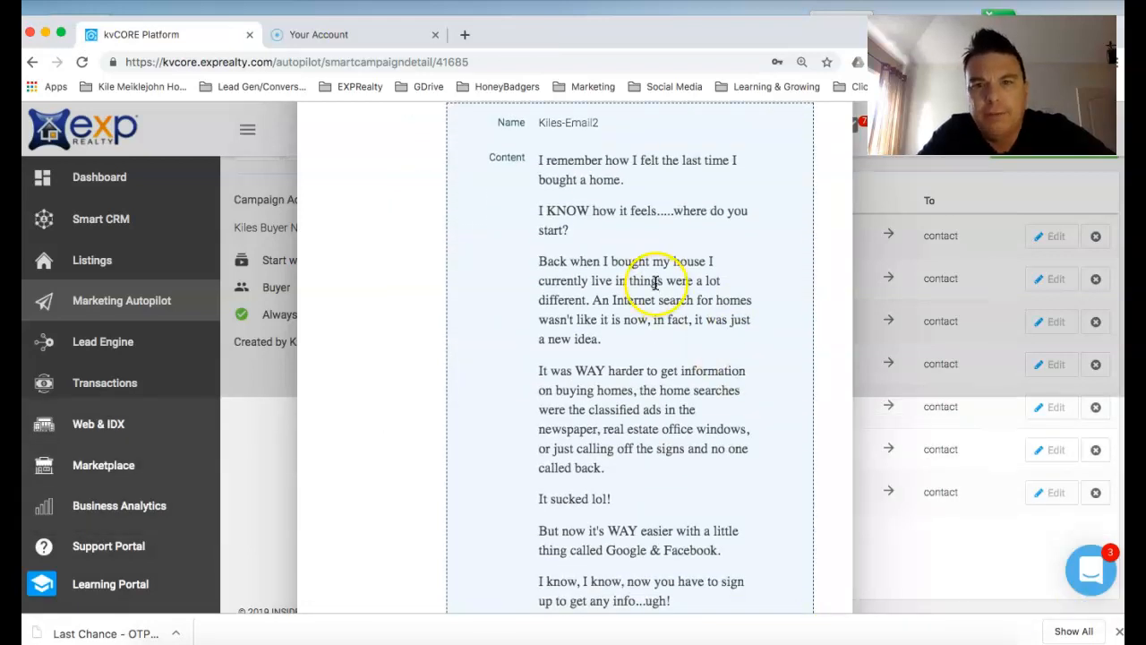
{"action": "scroll", "coordinate": [655, 273], "scroll_direction": "down", "scroll_amount": 1}
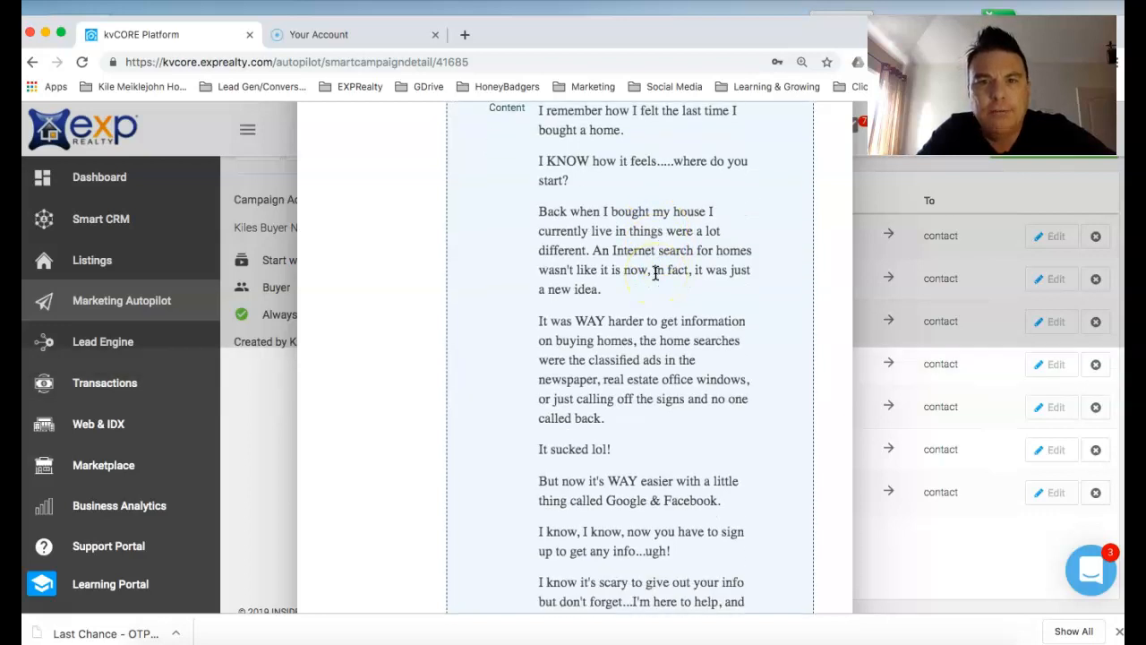
{"action": "scroll", "coordinate": [656, 274], "scroll_direction": "down", "scroll_amount": 3}
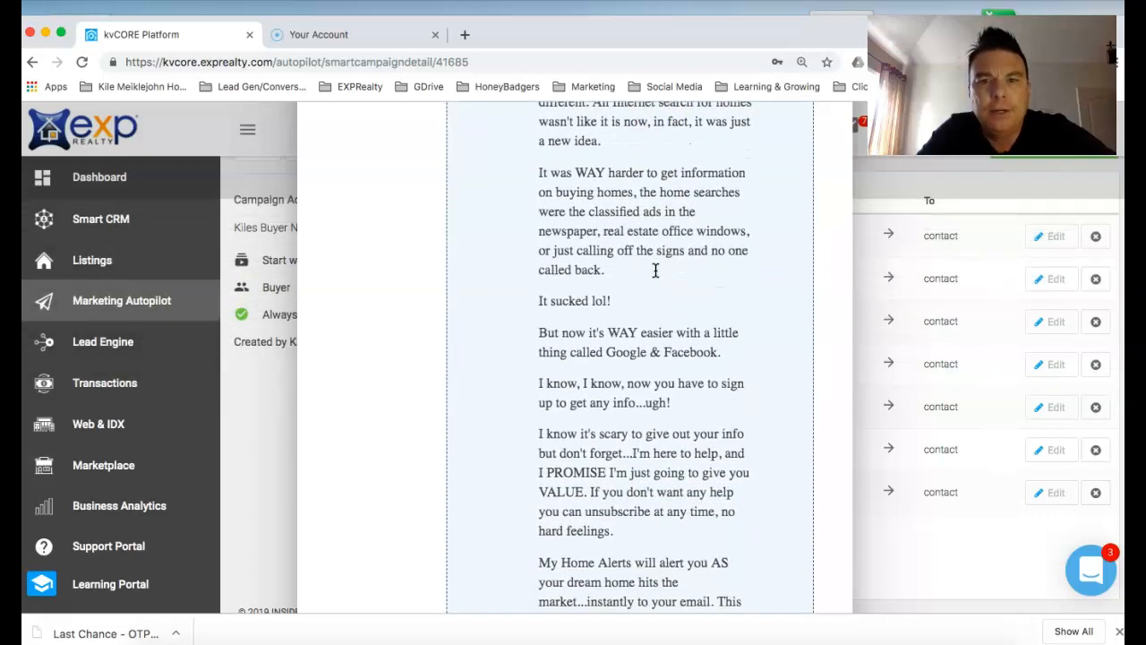
{"action": "scroll", "coordinate": [656, 270], "scroll_direction": "down", "scroll_amount": 5}
{"action": "scroll", "coordinate": [655, 271], "scroll_direction": "down", "scroll_amount": 6}
{"action": "scroll", "coordinate": [655, 271], "scroll_direction": "down", "scroll_amount": 4}
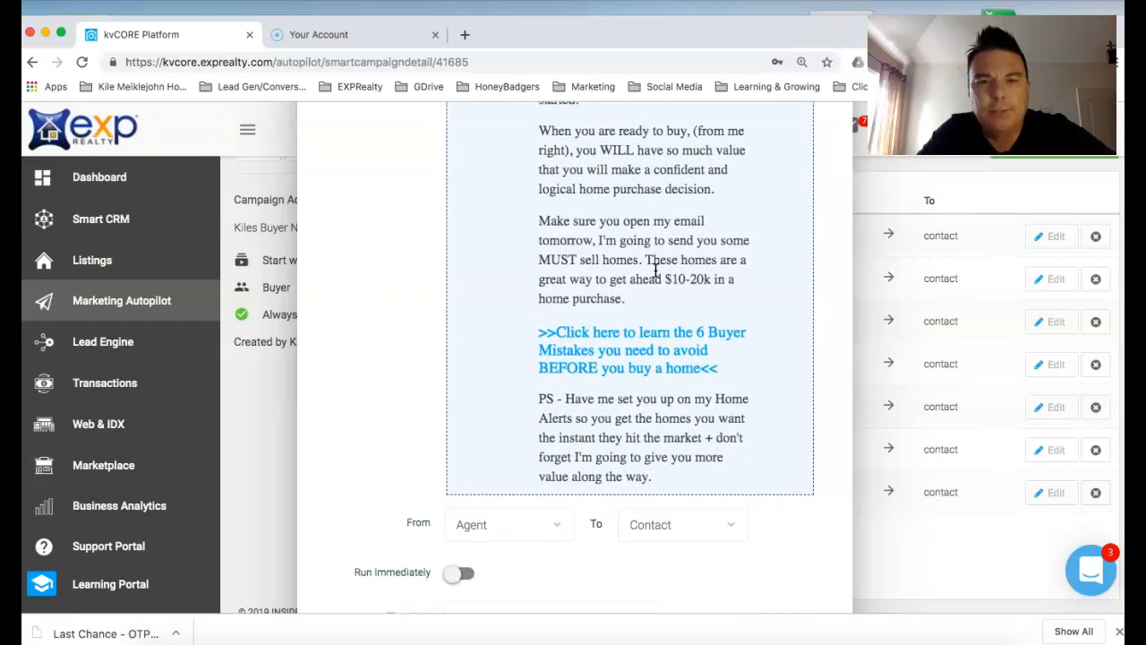
- Check the Email 2 action's sender, recipient and timing settings, and update the action
{"action": "scroll", "coordinate": [659, 269], "scroll_direction": "down", "scroll_amount": 4}
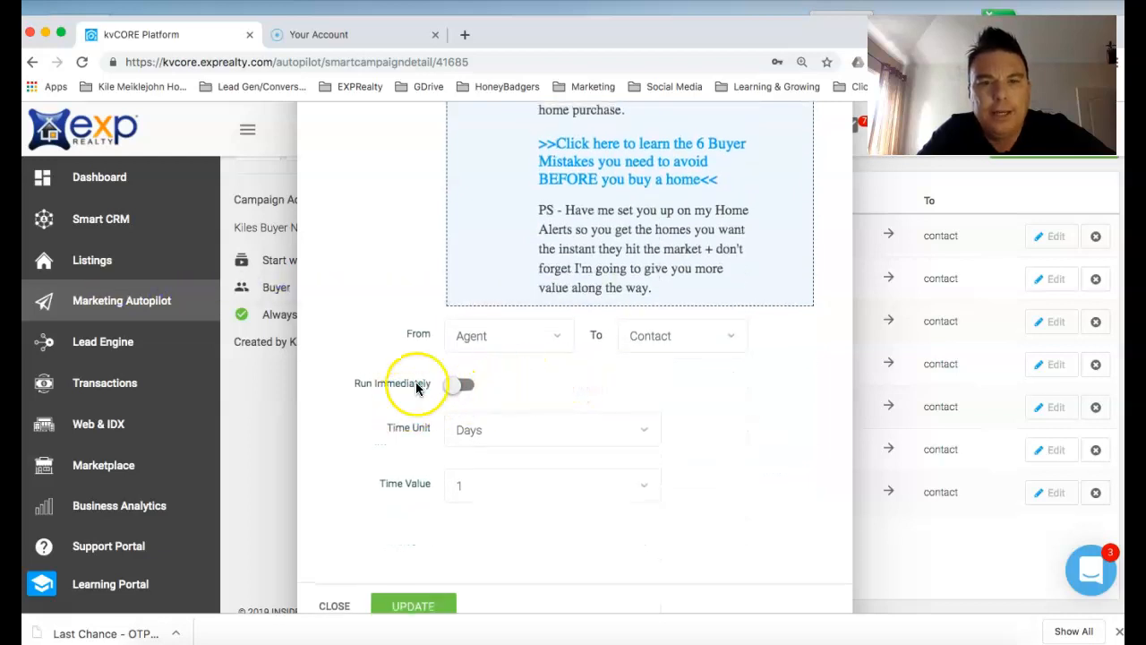
{"action": "scroll", "coordinate": [735, 487], "scroll_direction": "down", "scroll_amount": 1}
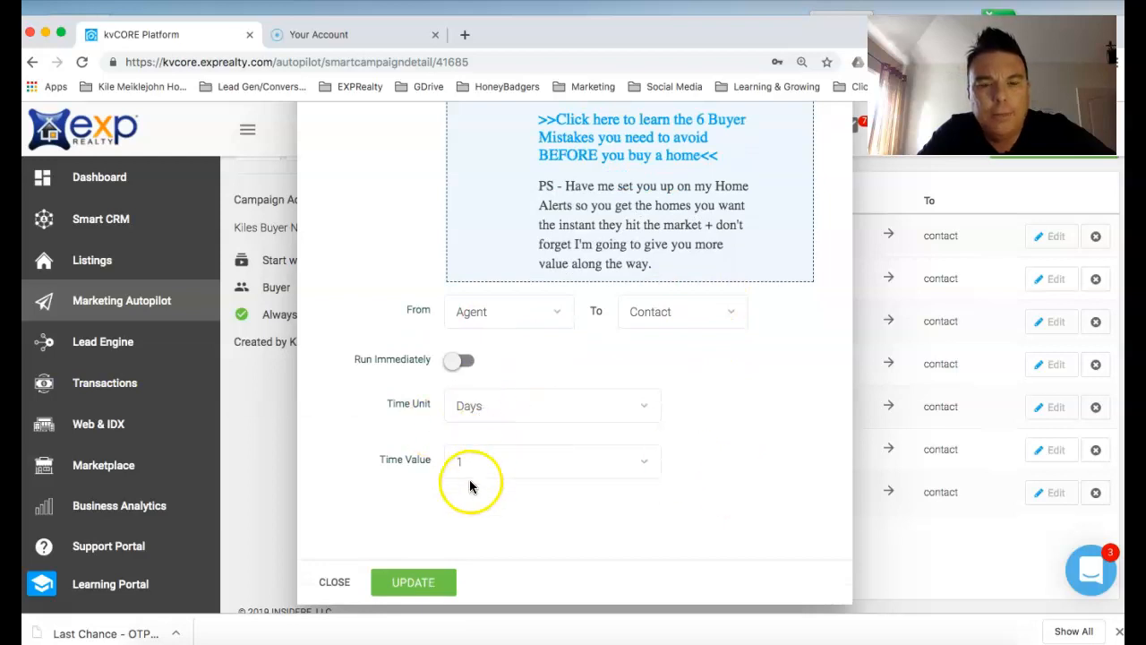
{"action": "left_click", "coordinate": [430, 587]}
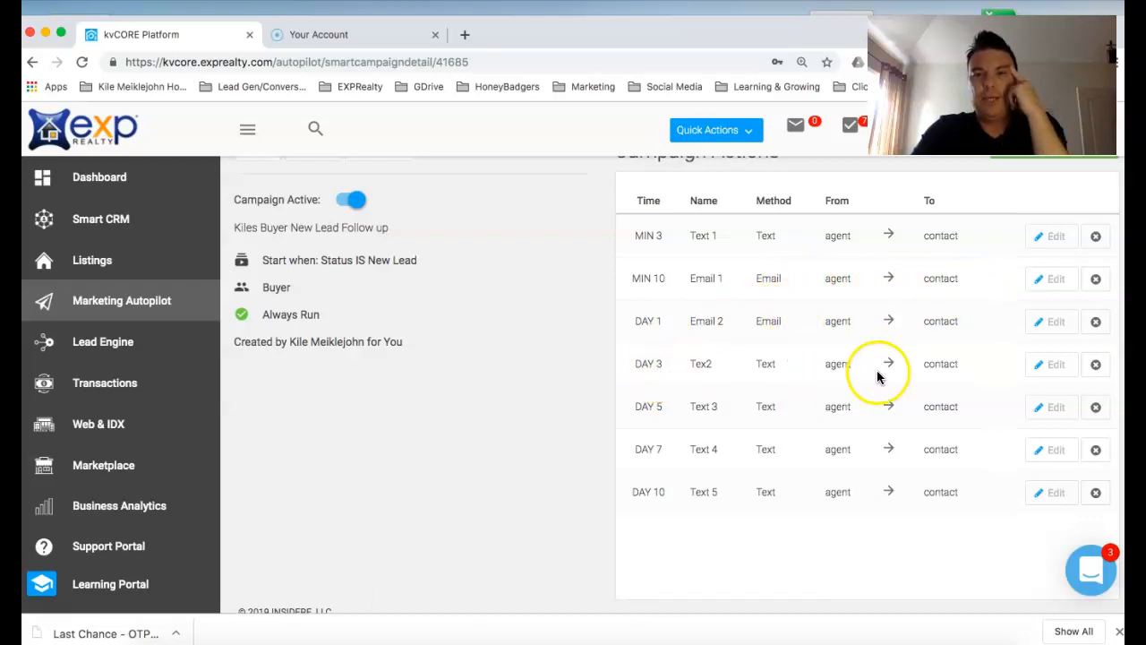
- Preview the text message template used by the campaign's Tex2 action, check its timing settings, and update the action
{"action": "left_click", "coordinate": [1052, 369]}
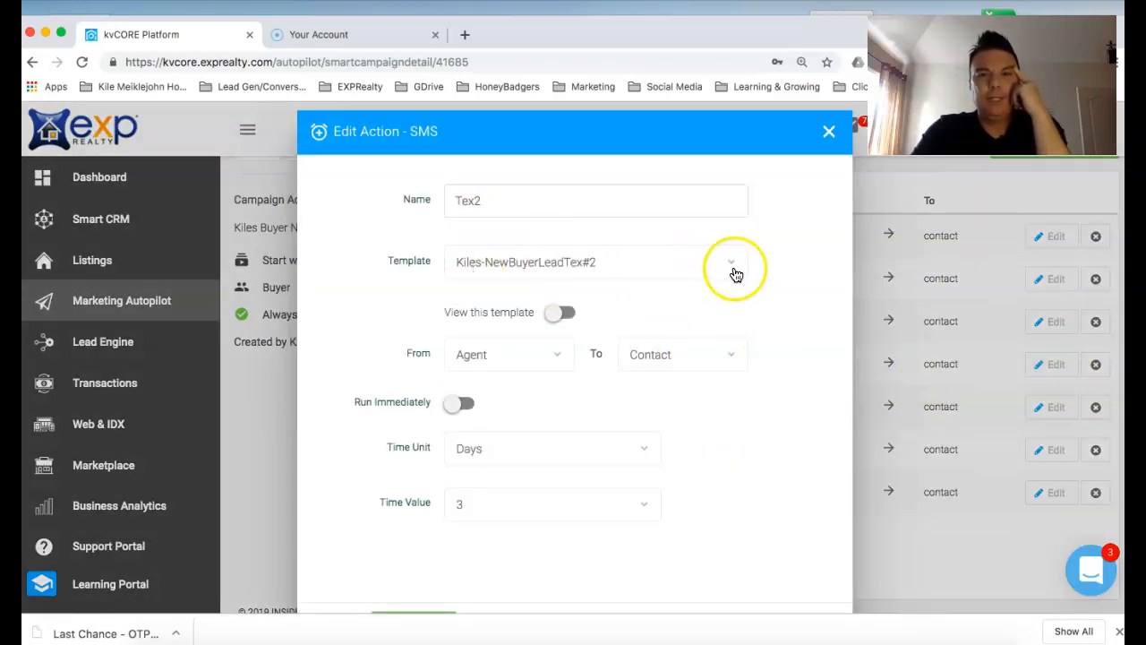
{"action": "left_click", "coordinate": [557, 314]}
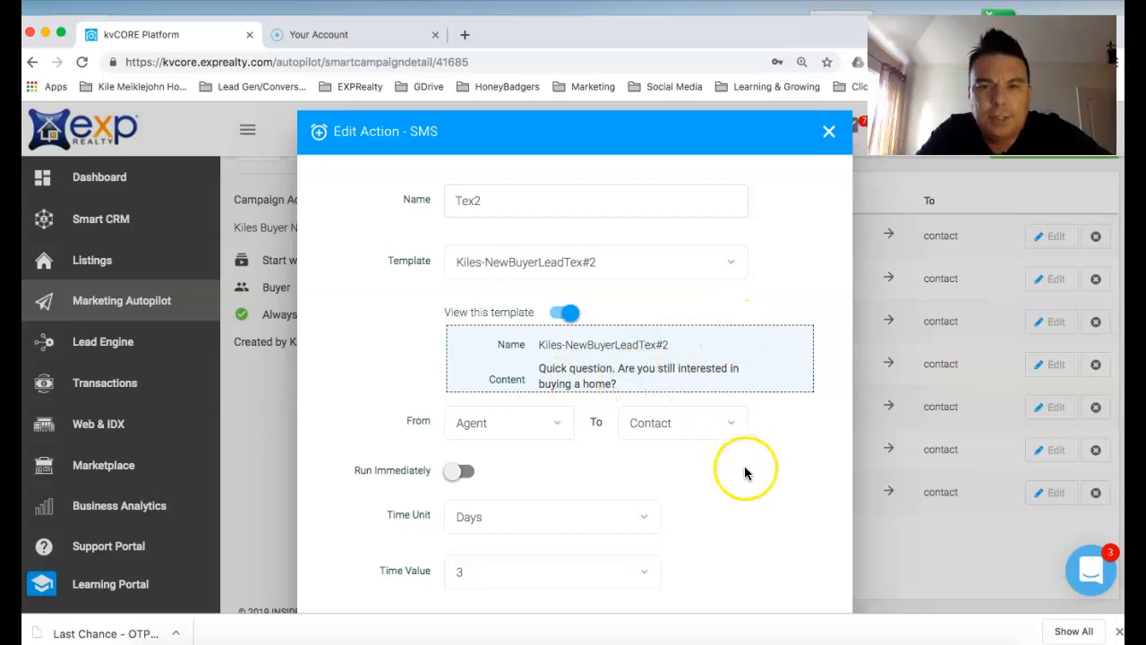
{"action": "left_click", "coordinate": [774, 512]}
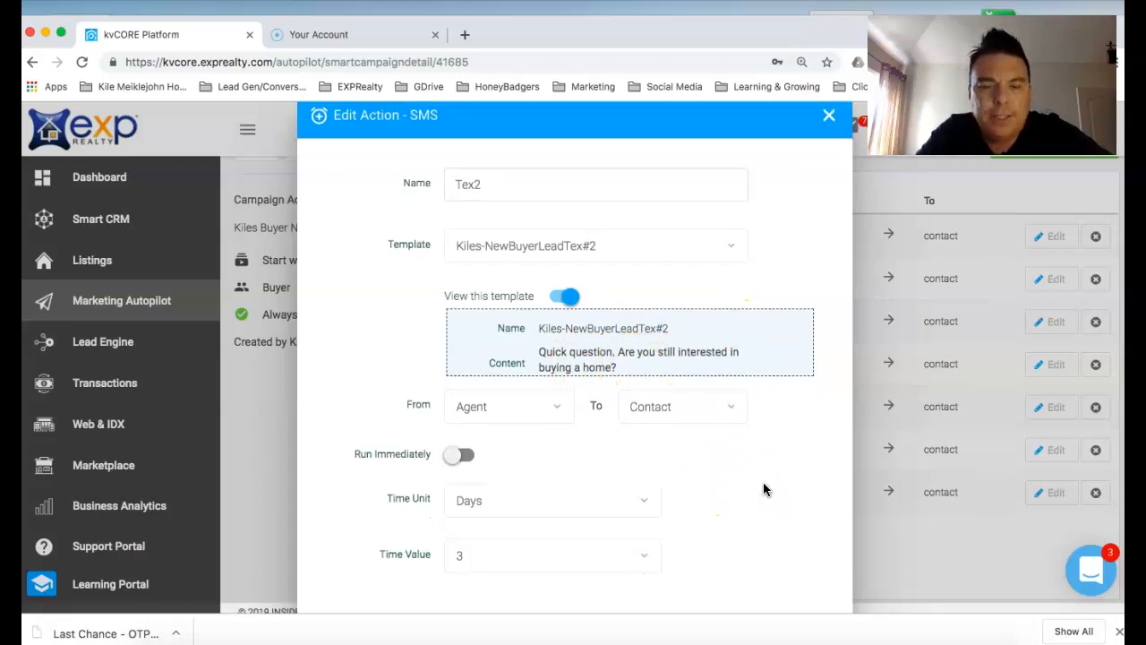
{"action": "scroll", "coordinate": [763, 486], "scroll_direction": "down", "scroll_amount": 2}
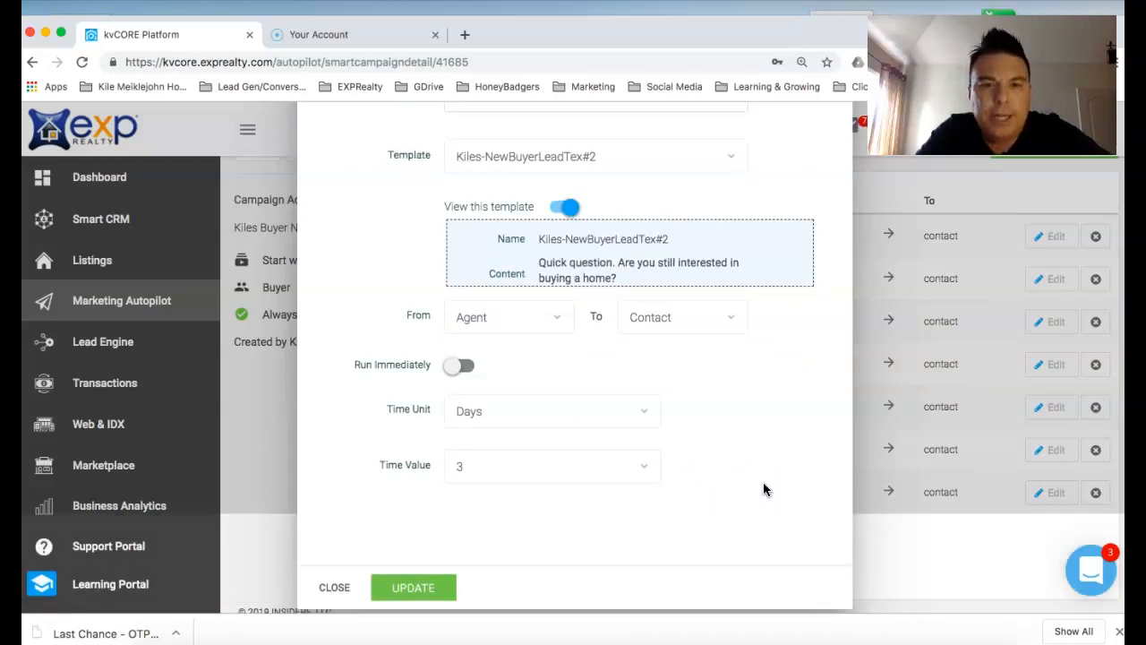
{"action": "left_click", "coordinate": [417, 587]}
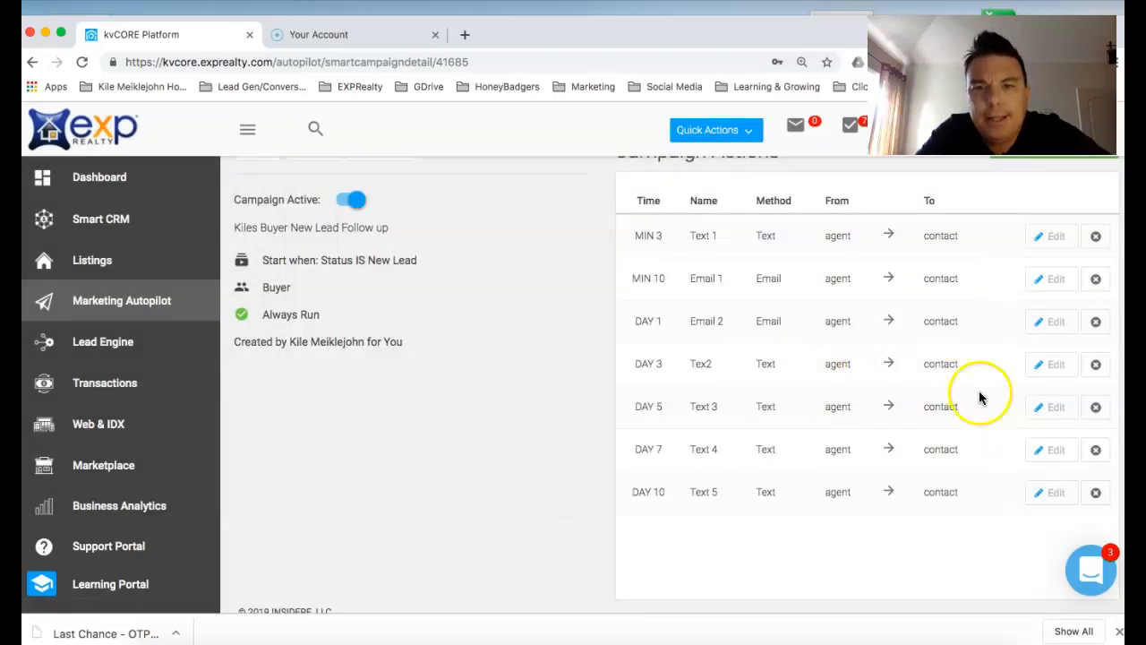
- Preview the text message template used by the campaign's Text 3 action, check its timing settings, and update the action
{"action": "left_click", "coordinate": [1051, 407]}
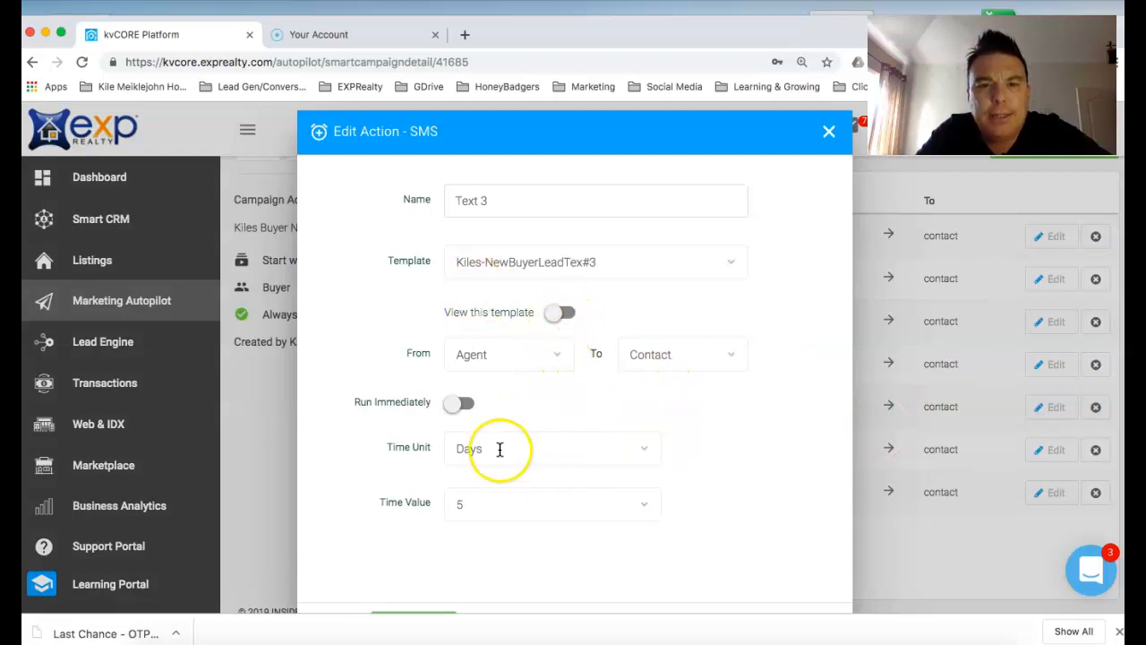
{"action": "left_click", "coordinate": [554, 313]}
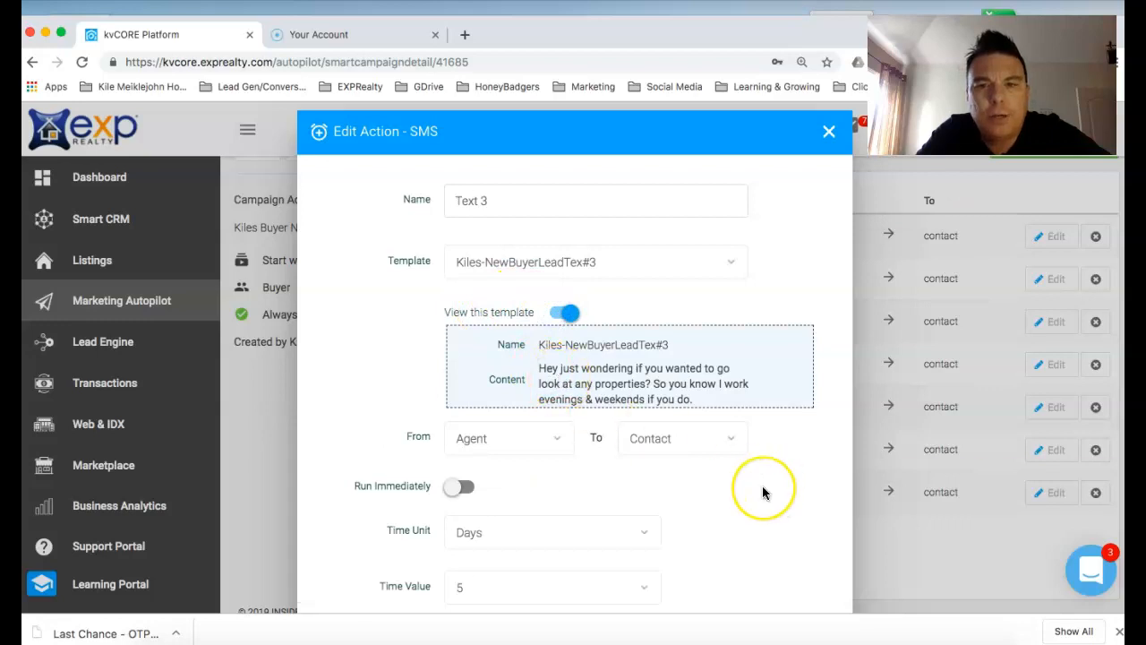
{"action": "scroll", "coordinate": [763, 493], "scroll_direction": "down", "scroll_amount": 2}
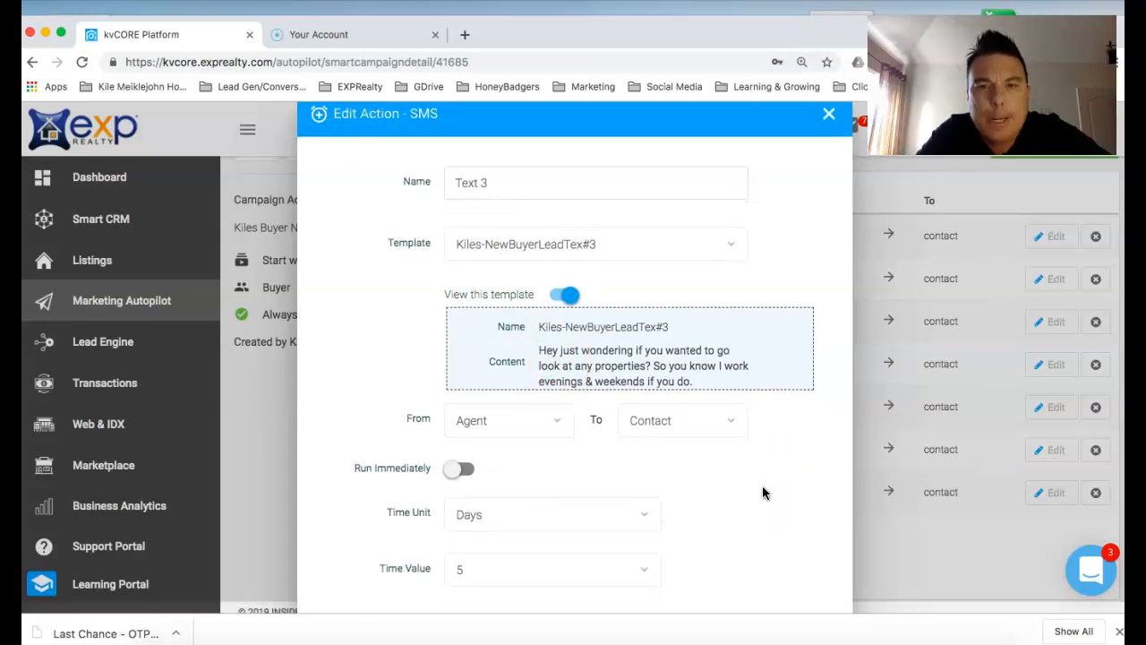
{"action": "scroll", "coordinate": [763, 492], "scroll_direction": "down", "scroll_amount": 1}
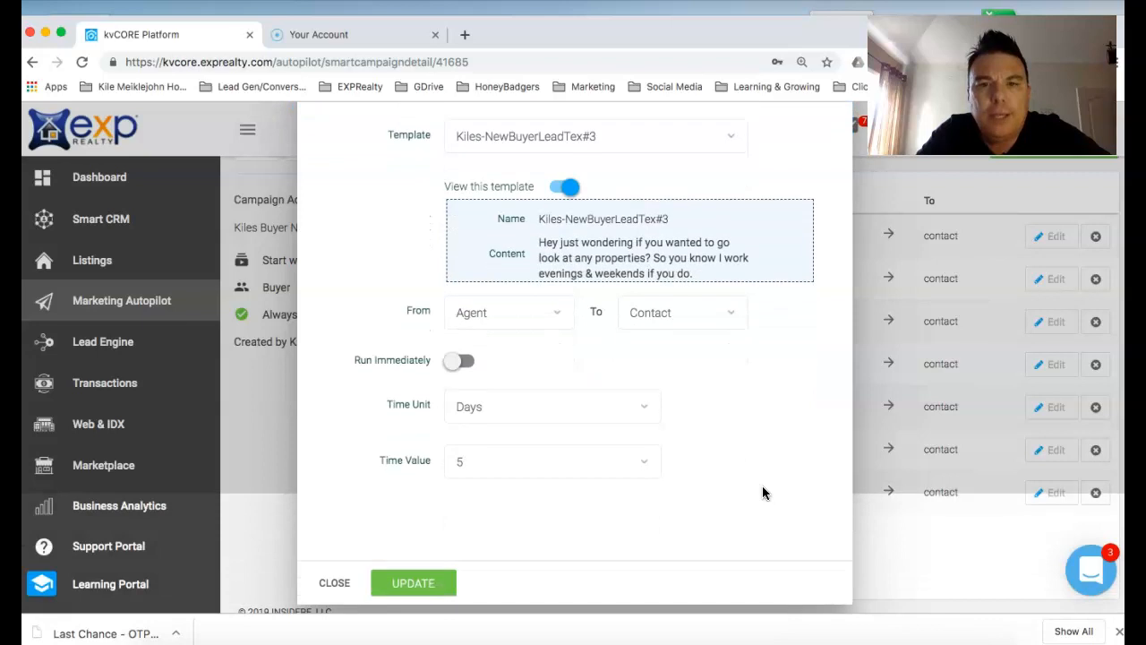
{"action": "left_click", "coordinate": [417, 586]}
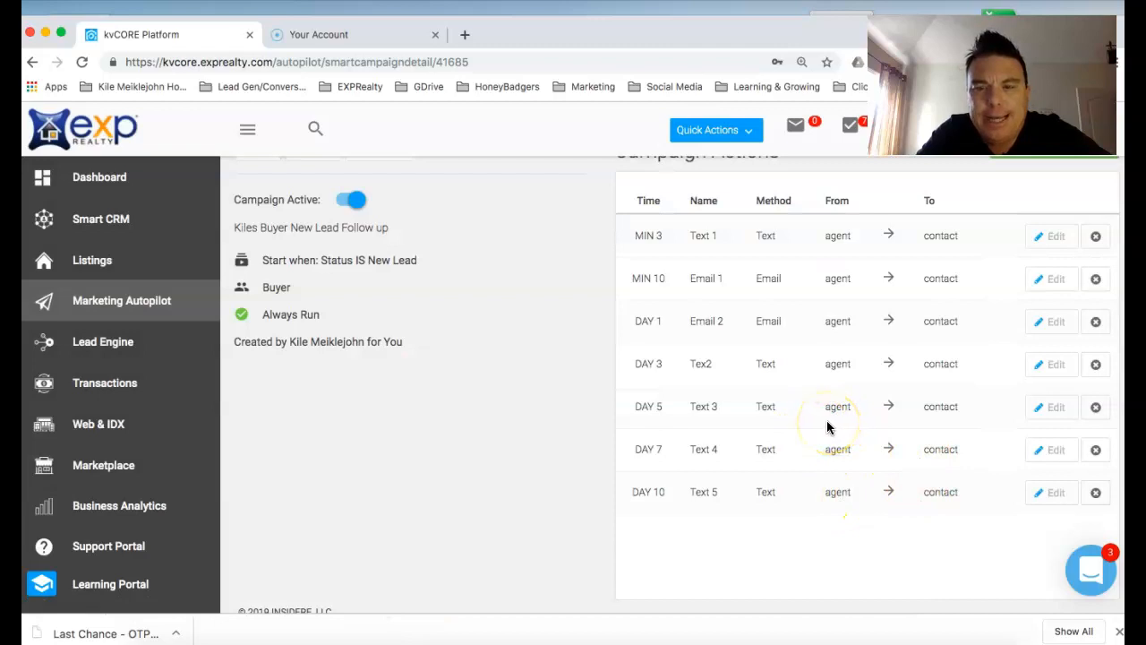
- Preview the text message template used by the campaign's Text 4 action, check its timing settings, and update the action
{"action": "left_click", "coordinate": [1057, 450]}
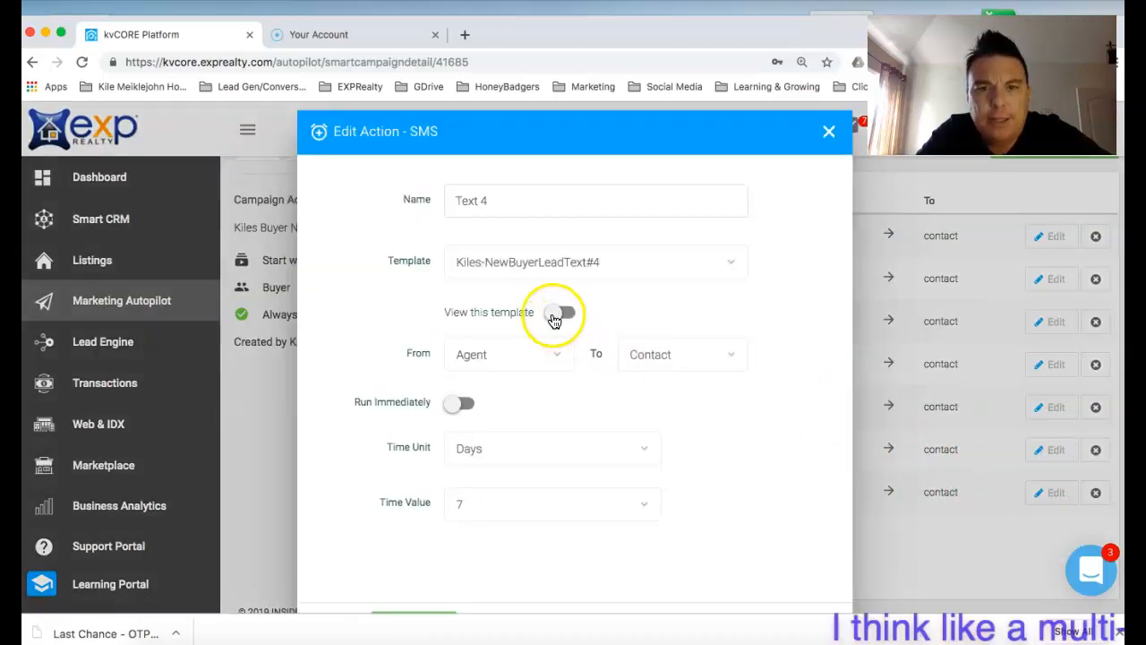
{"action": "left_click", "coordinate": [556, 316]}
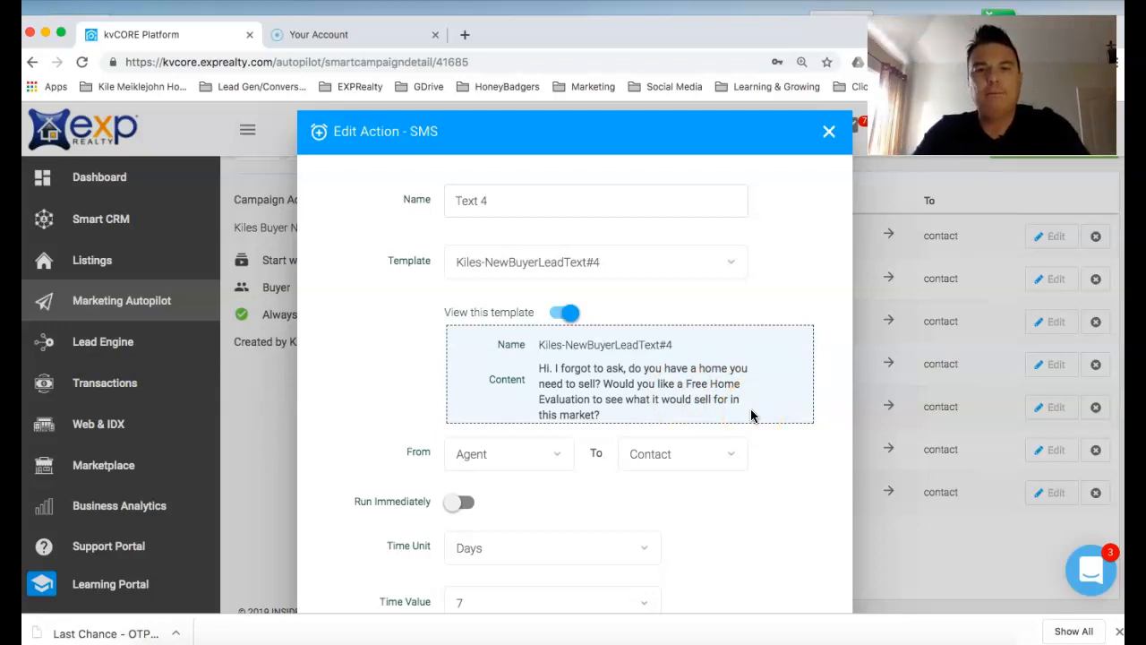
{"action": "scroll", "coordinate": [751, 416], "scroll_direction": "down", "scroll_amount": 3}
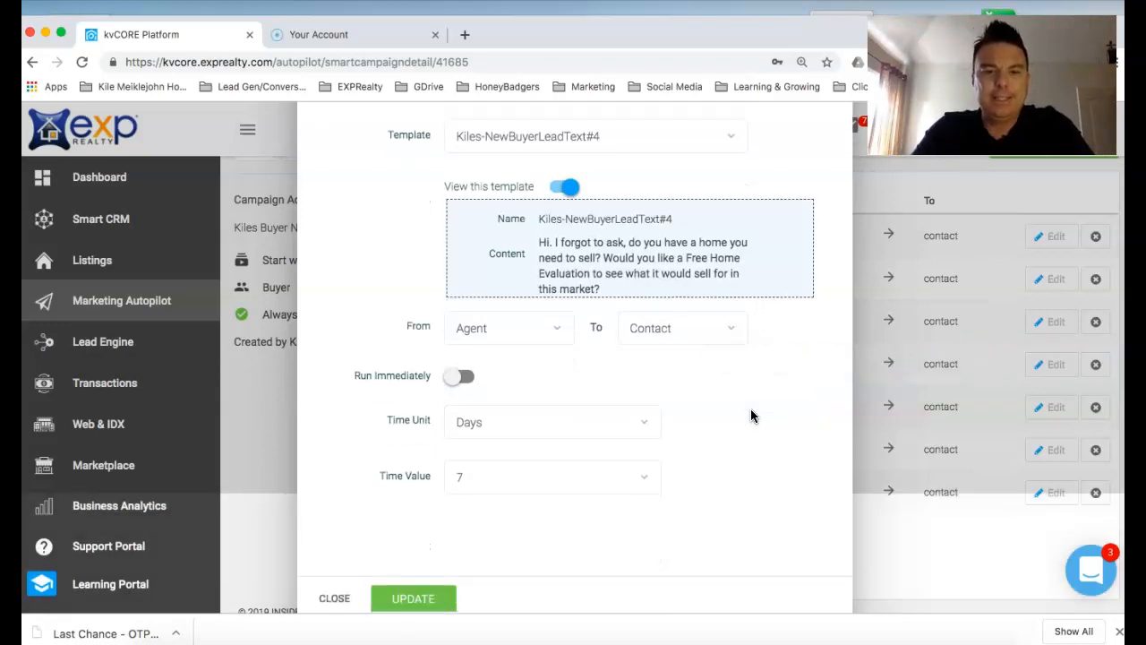
{"action": "left_click", "coordinate": [429, 598]}
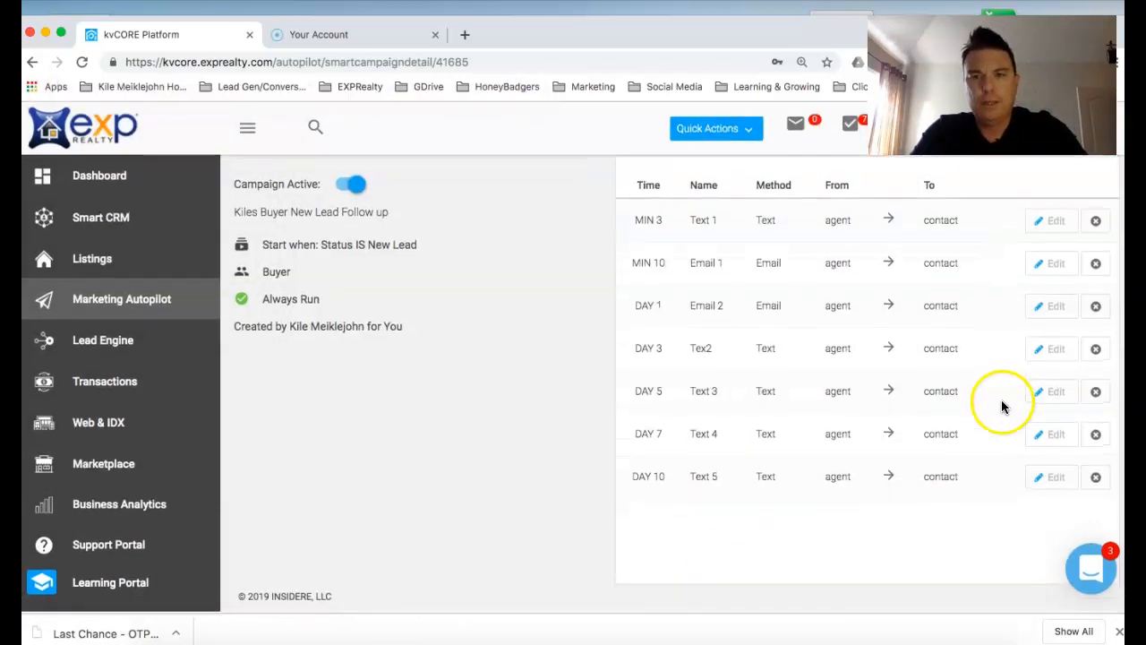
- Preview the text message template used by the campaign's Text 5 action, check its timing settings, and update the action
{"action": "left_click", "coordinate": [1050, 480]}
{"action": "left_click", "coordinate": [556, 313]}
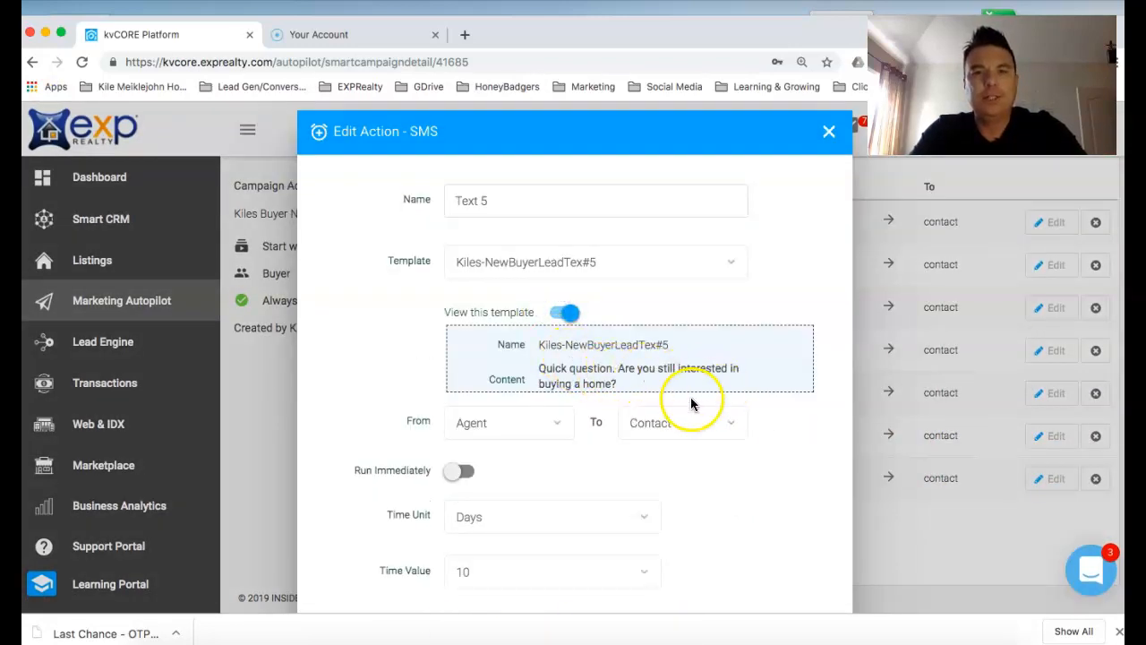
{"action": "scroll", "coordinate": [769, 531], "scroll_direction": "down", "scroll_amount": 3}
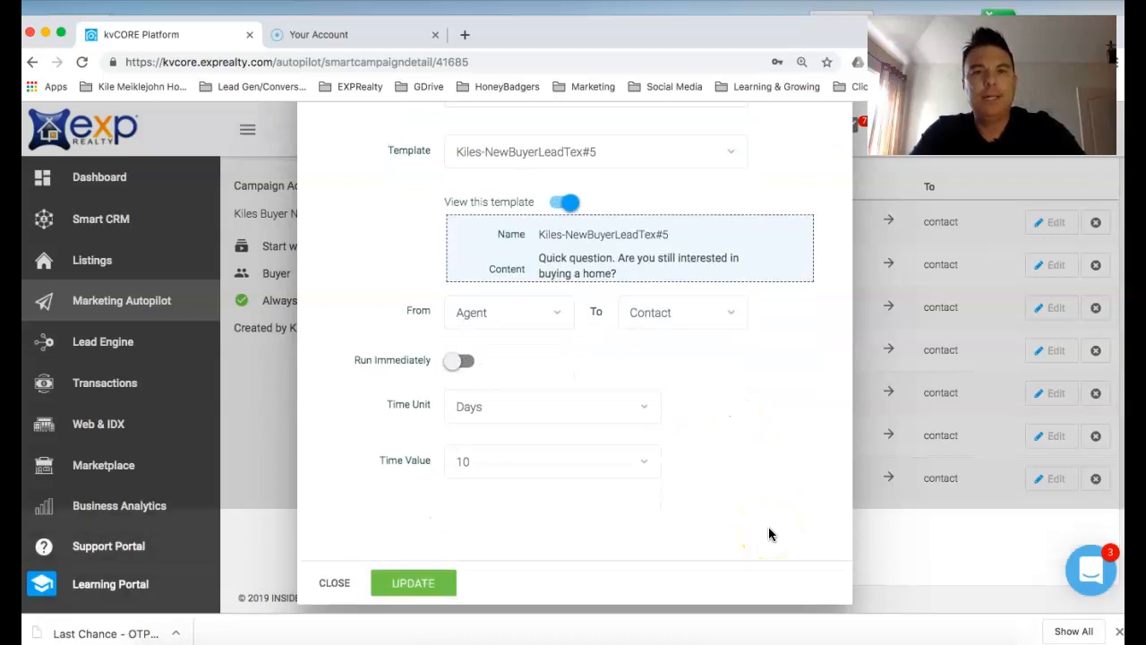
{"action": "left_click", "coordinate": [425, 591]}
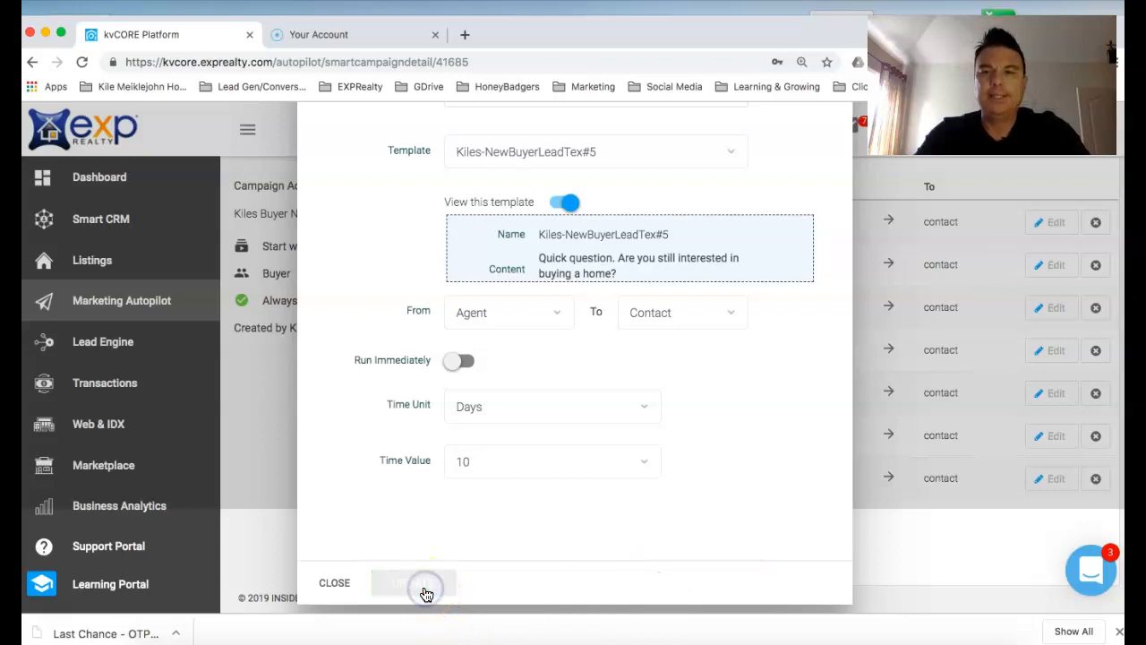
- Filter the dashboard activity to new texts and open the contact record of the lead asking about conditions on selling their house
{"action": "scroll", "coordinate": [455, 529], "scroll_direction": "up", "scroll_amount": 2}
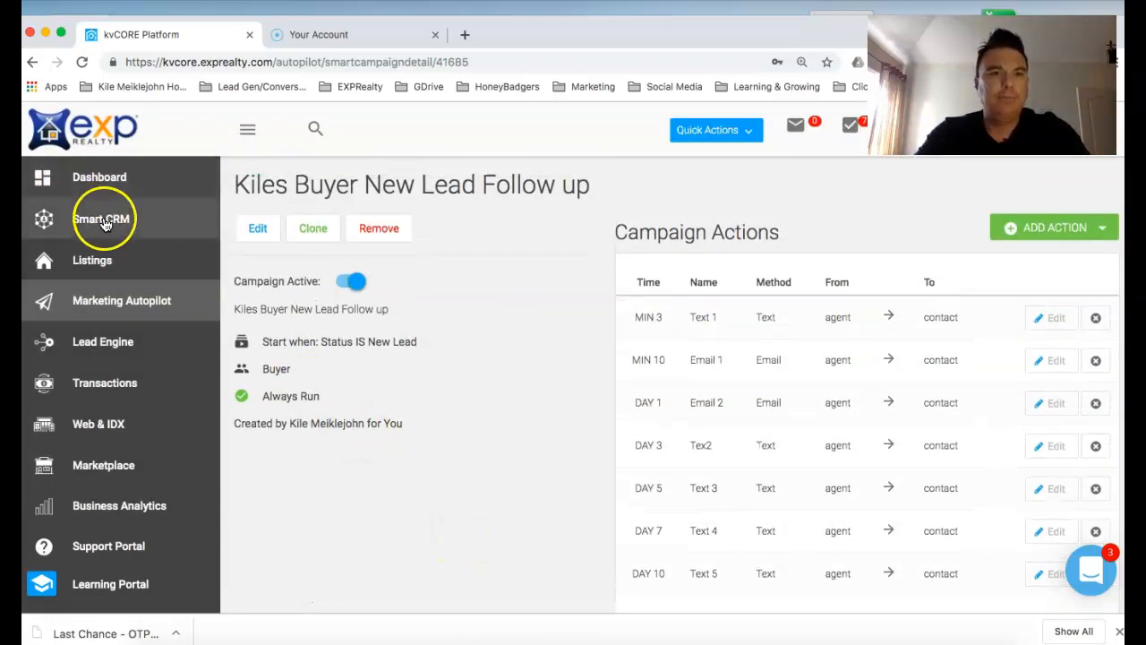
{"action": "left_click", "coordinate": [106, 183]}
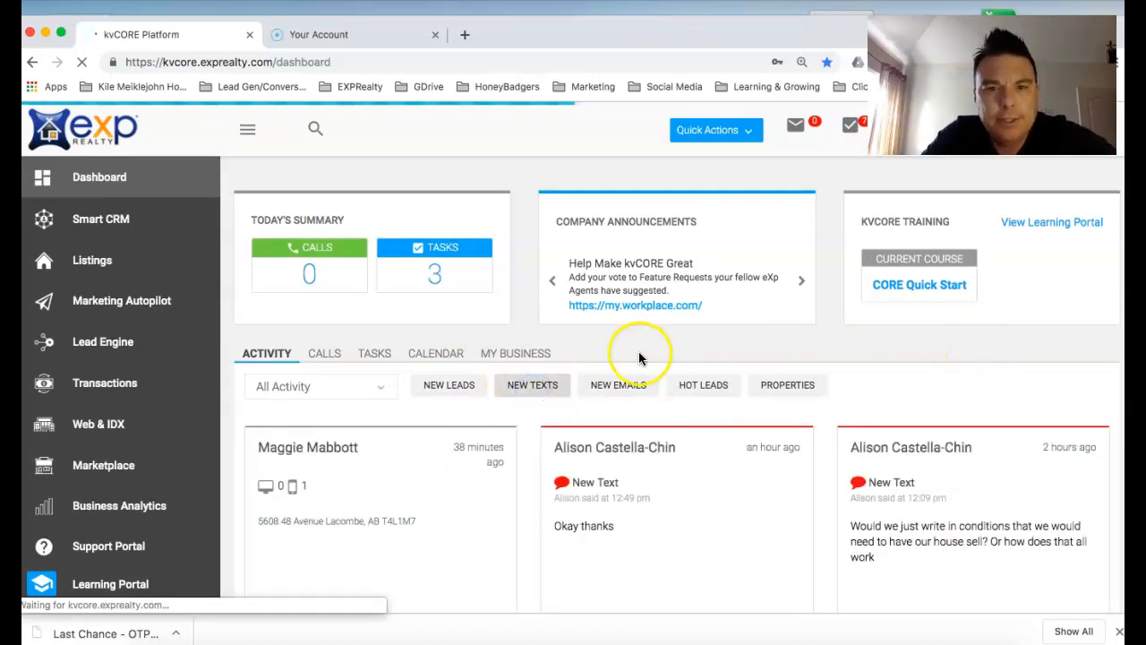
{"action": "left_click", "coordinate": [529, 385]}
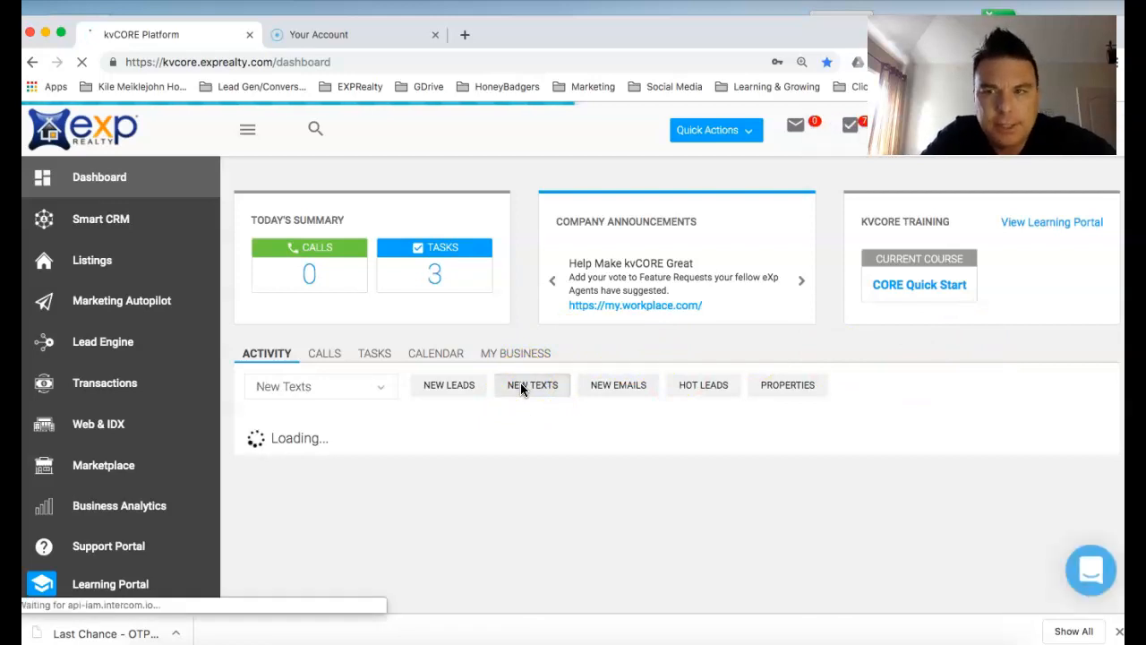
{"action": "scroll", "coordinate": [422, 535], "scroll_direction": "down", "scroll_amount": 2}
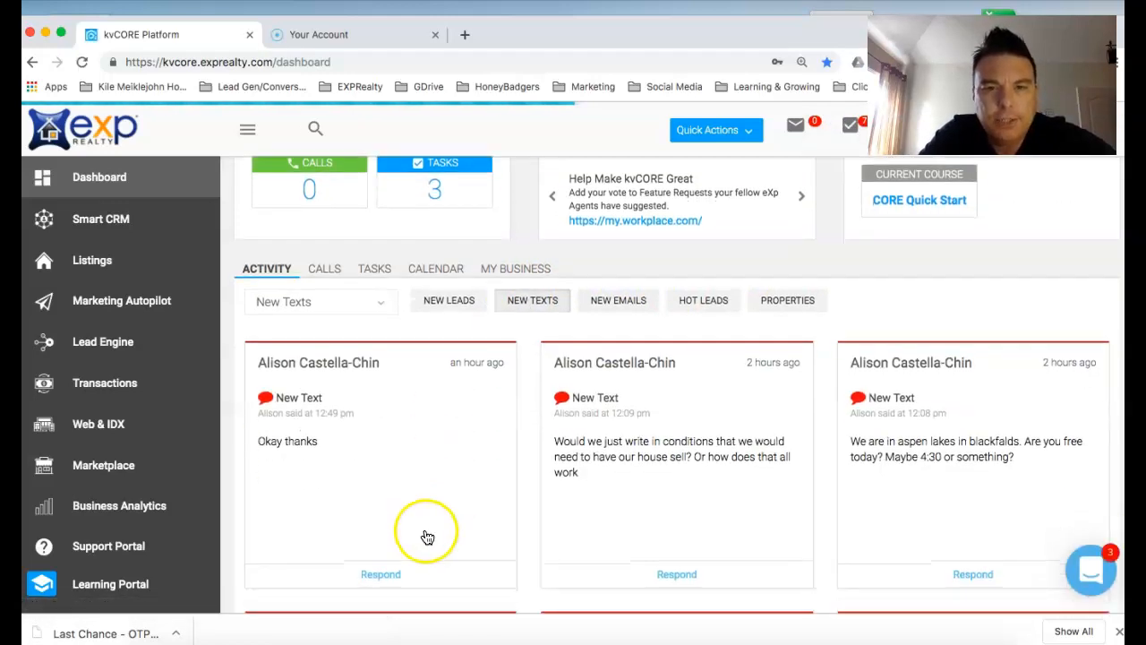
{"action": "left_click", "coordinate": [607, 371]}
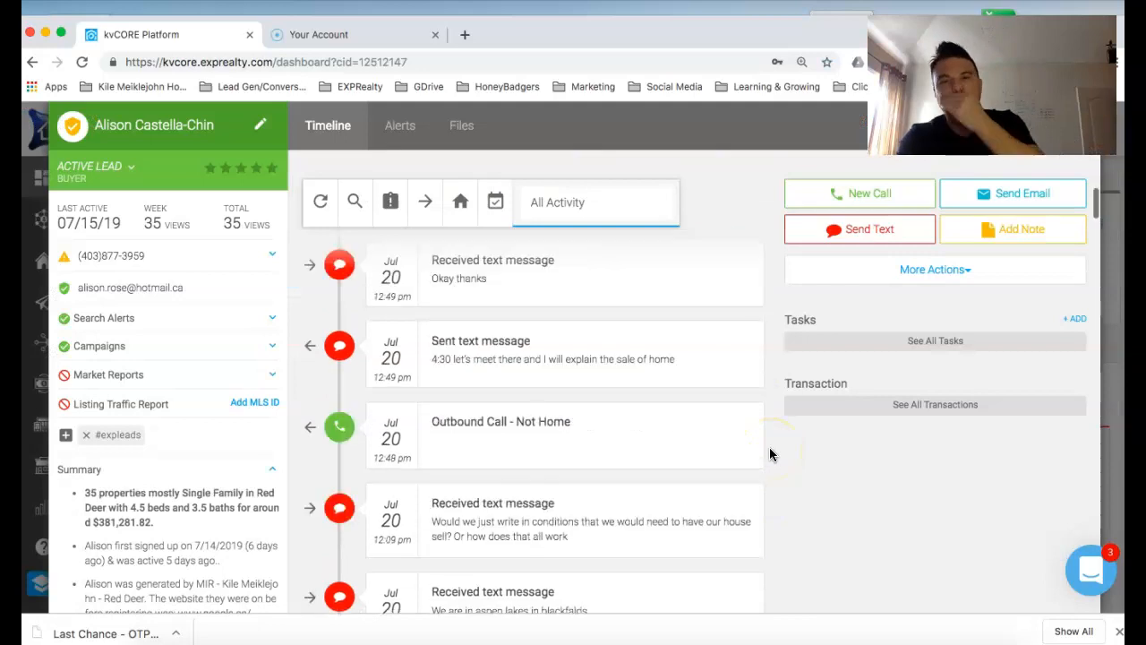
- Examine the lead's timeline back to its oldest entries, including the viewed properties, agent assignment and new buyer lead campaign assignment
{"action": "scroll", "coordinate": [770, 454], "scroll_direction": "down", "scroll_amount": 10}
{"action": "scroll", "coordinate": [769, 454], "scroll_direction": "down", "scroll_amount": 10}
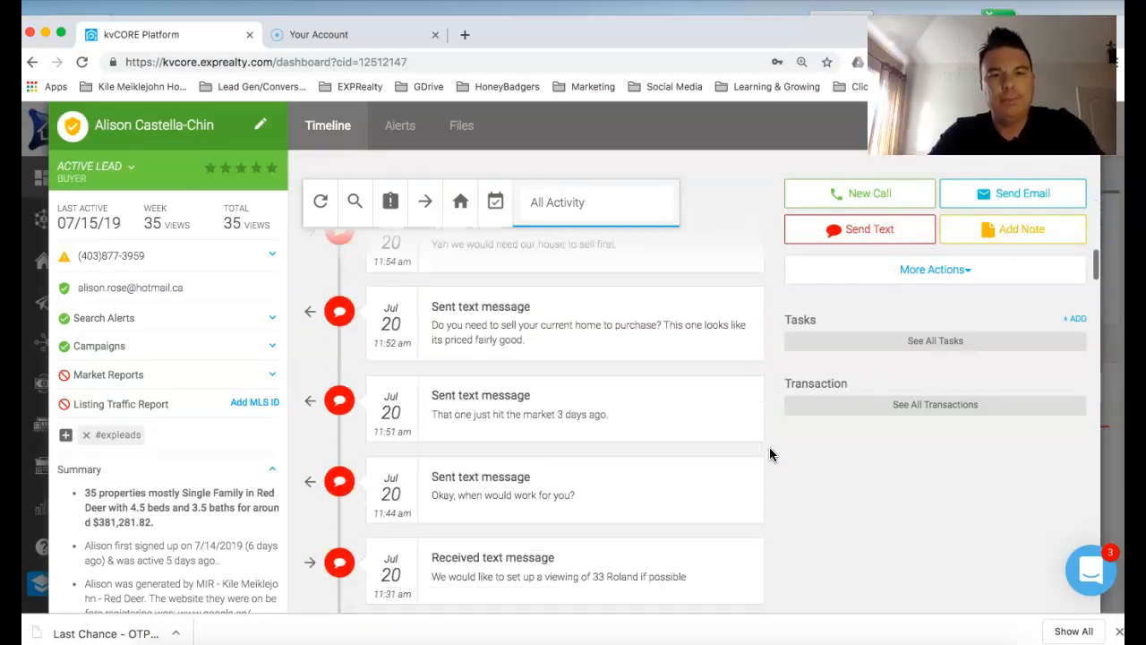
{"action": "scroll", "coordinate": [770, 455], "scroll_direction": "down", "scroll_amount": 10}
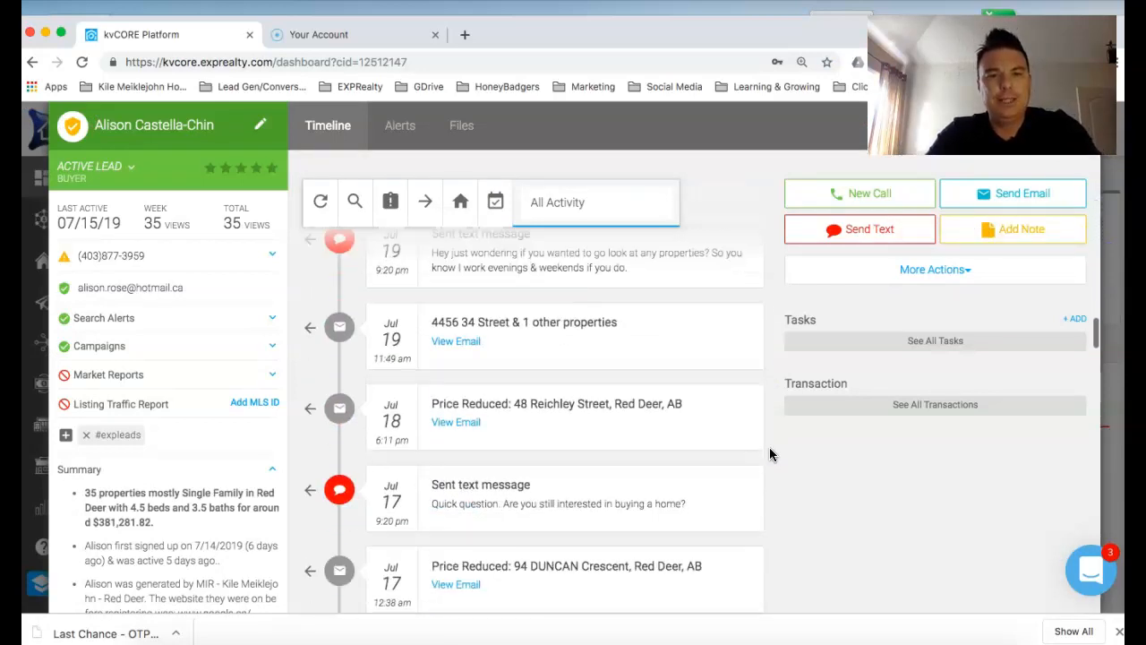
{"action": "scroll", "coordinate": [769, 454], "scroll_direction": "down", "scroll_amount": 10}
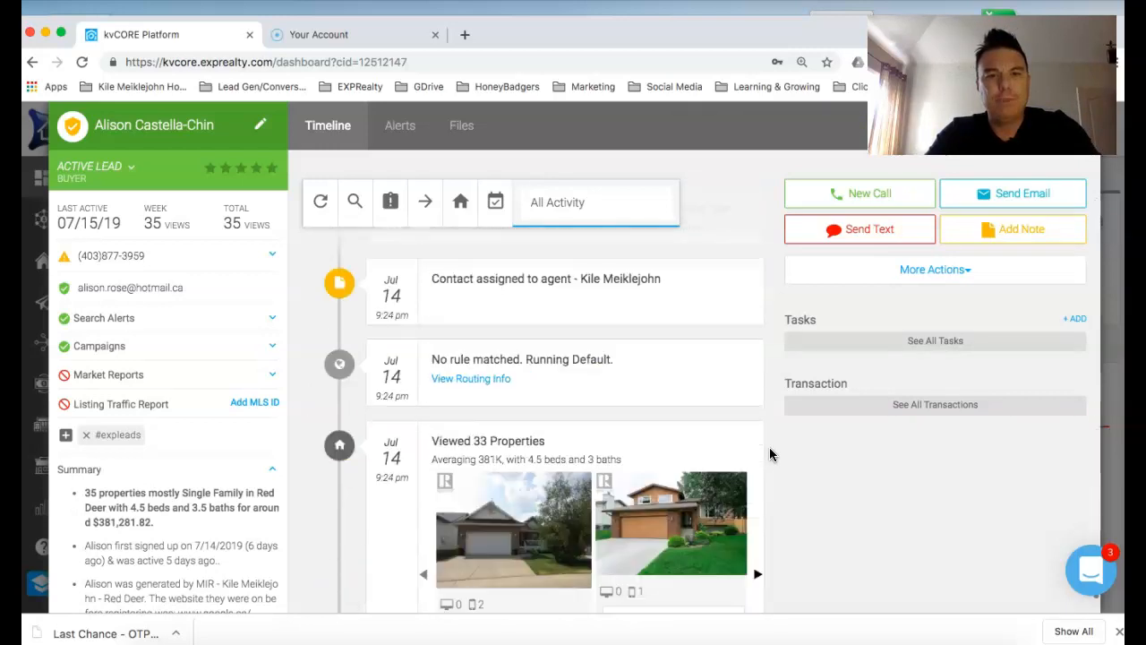
{"action": "scroll", "coordinate": [769, 454], "scroll_direction": "up", "scroll_amount": 3}
{"action": "scroll", "coordinate": [769, 454], "scroll_direction": "down", "scroll_amount": 3}
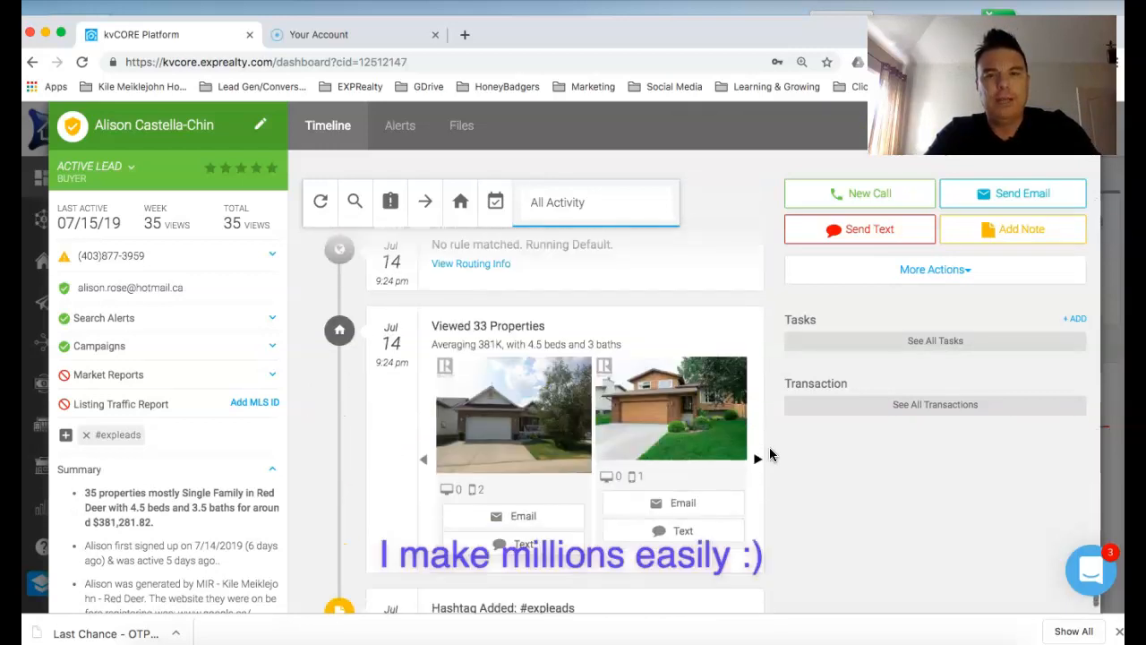
{"action": "scroll", "coordinate": [769, 454], "scroll_direction": "up", "scroll_amount": 3}
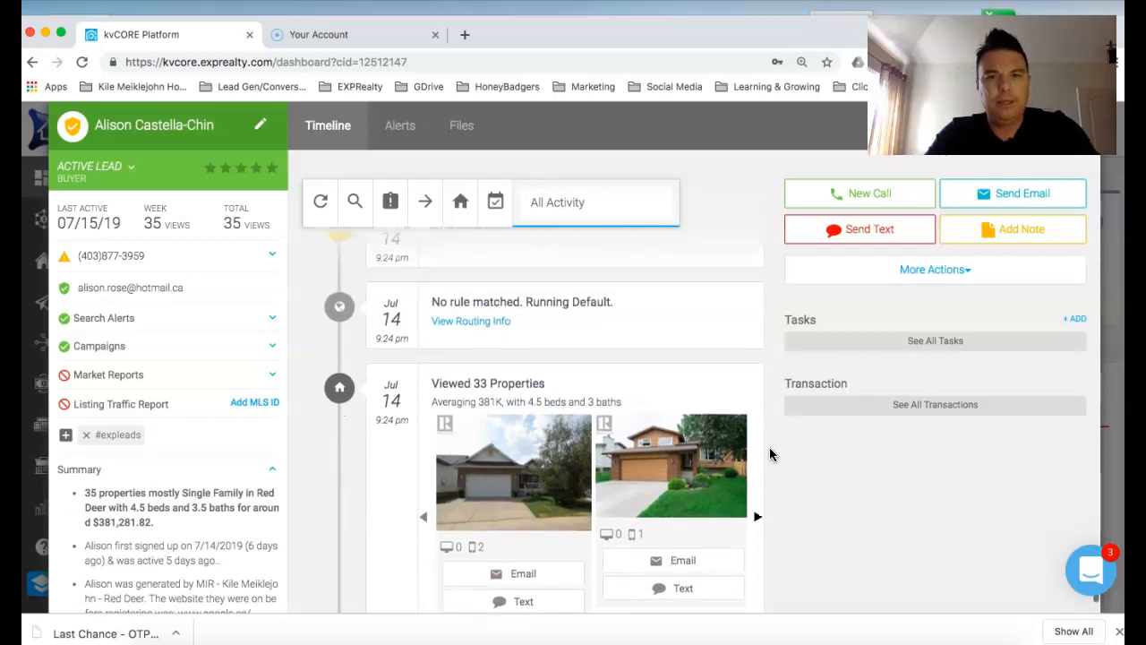
{"action": "scroll", "coordinate": [769, 454], "scroll_direction": "up", "scroll_amount": 6}
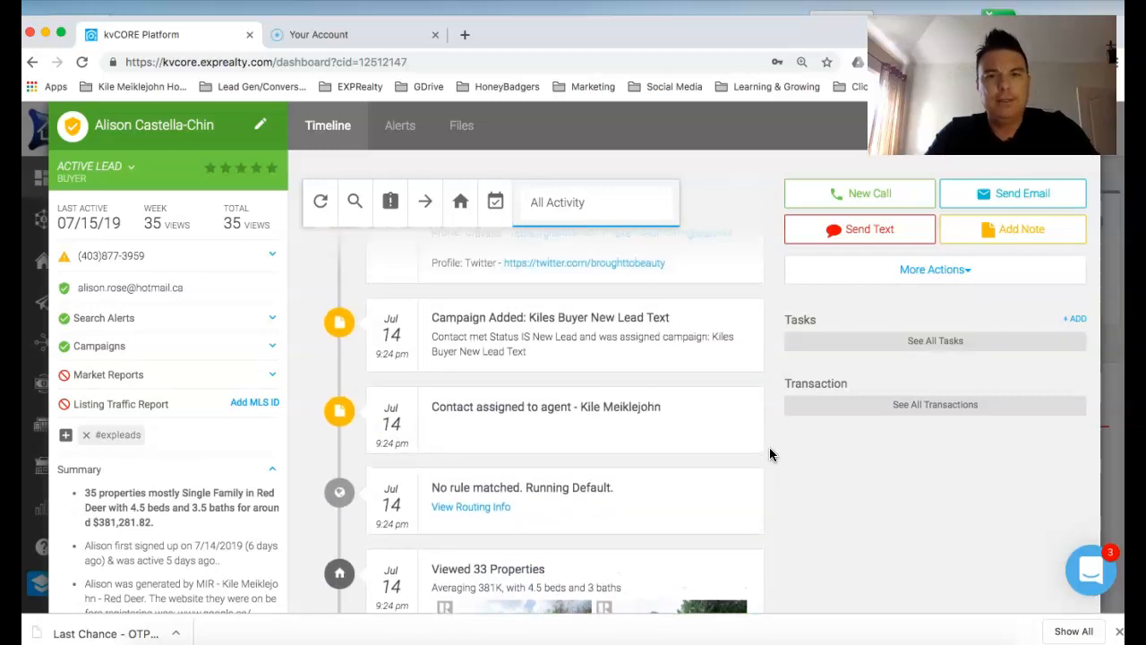
{"action": "scroll", "coordinate": [769, 454], "scroll_direction": "up", "scroll_amount": 2}
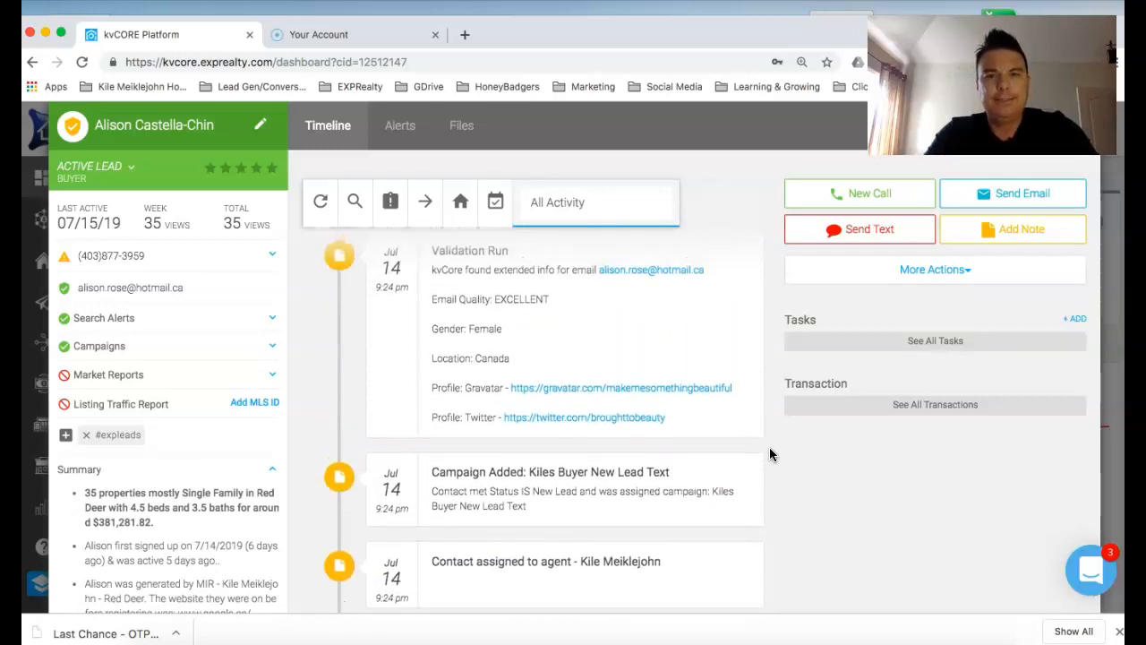
- Review the lead's first-day timeline from the campaign's first sent text to the "[Market Report] I'm excited to get started!" email
{"action": "scroll", "coordinate": [769, 451], "scroll_direction": "up", "scroll_amount": 3}
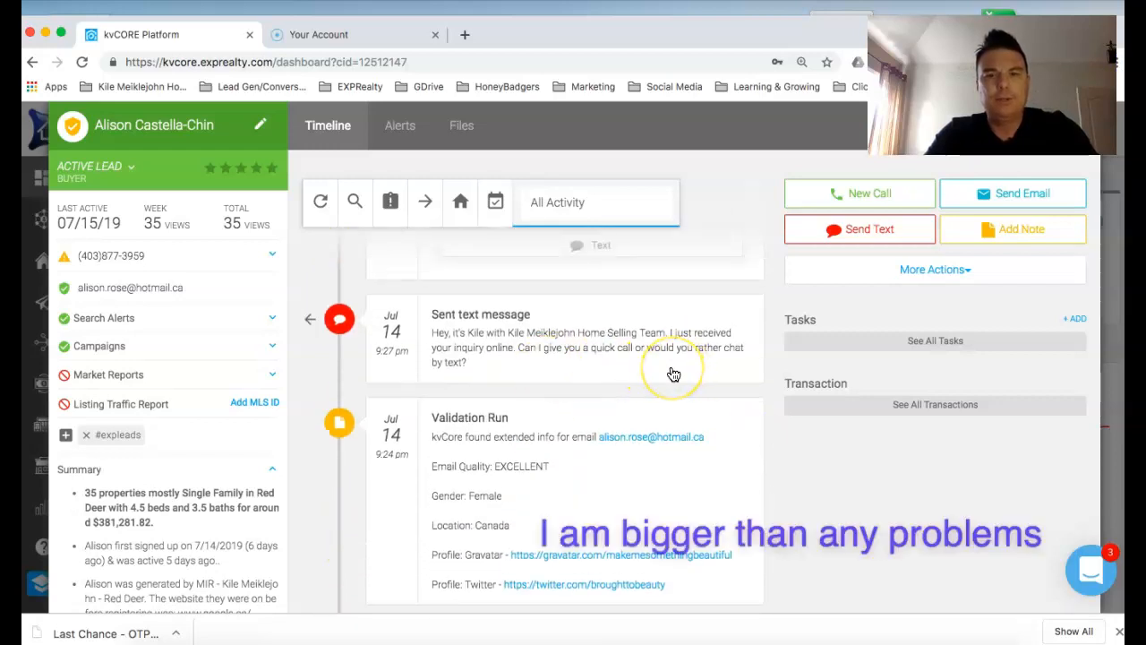
{"action": "scroll", "coordinate": [676, 374], "scroll_direction": "up", "scroll_amount": 1}
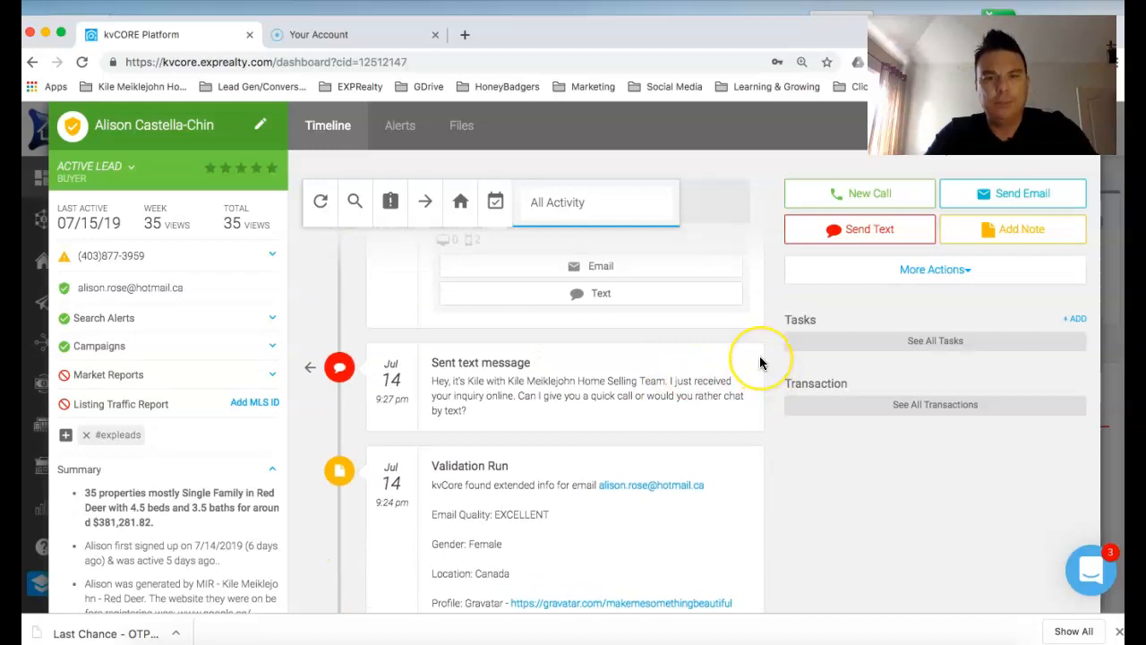
{"action": "scroll", "coordinate": [760, 361], "scroll_direction": "up", "scroll_amount": 4}
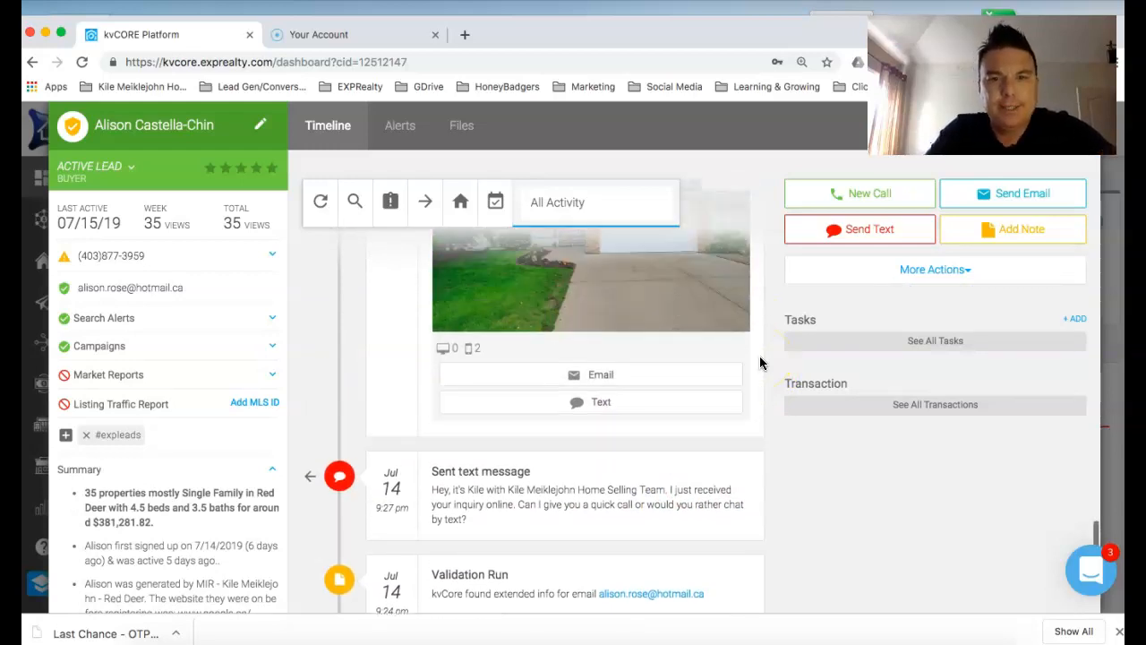
{"action": "scroll", "coordinate": [760, 358], "scroll_direction": "up", "scroll_amount": 3}
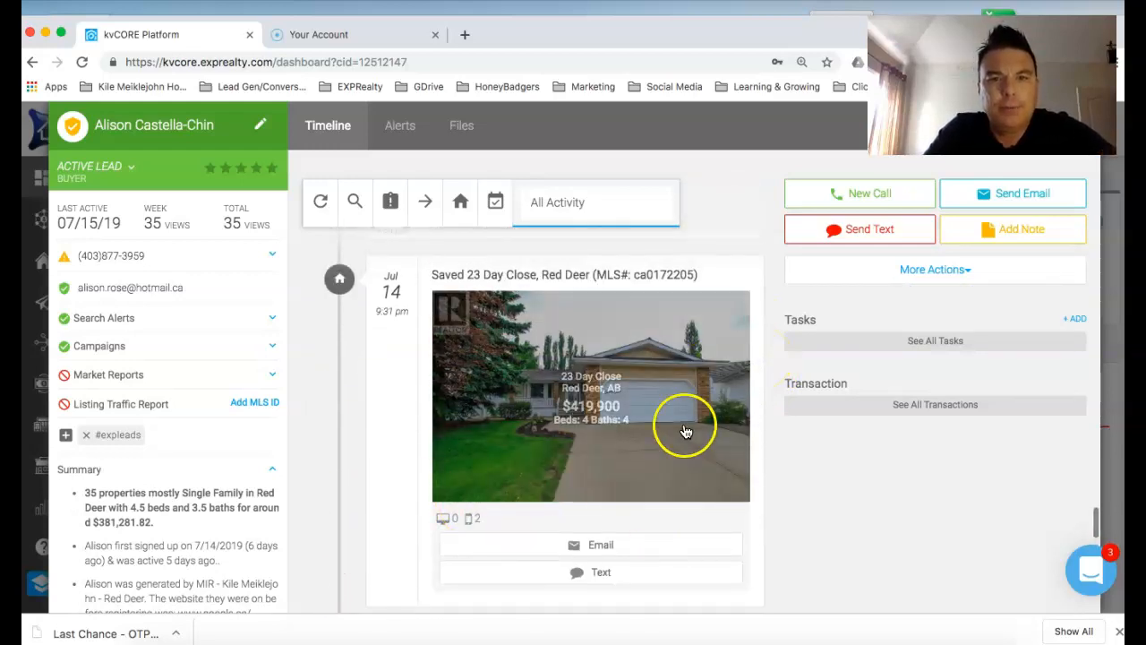
{"action": "scroll", "coordinate": [682, 431], "scroll_direction": "up", "scroll_amount": 3}
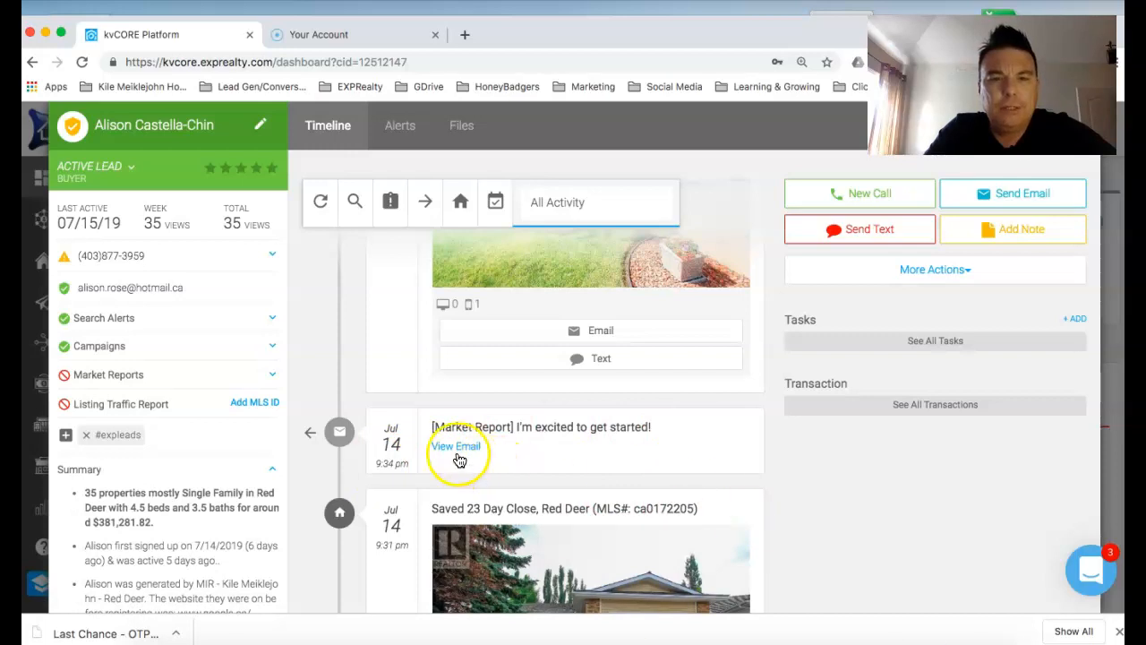
{"action": "scroll", "coordinate": [672, 462], "scroll_direction": "up", "scroll_amount": 5}
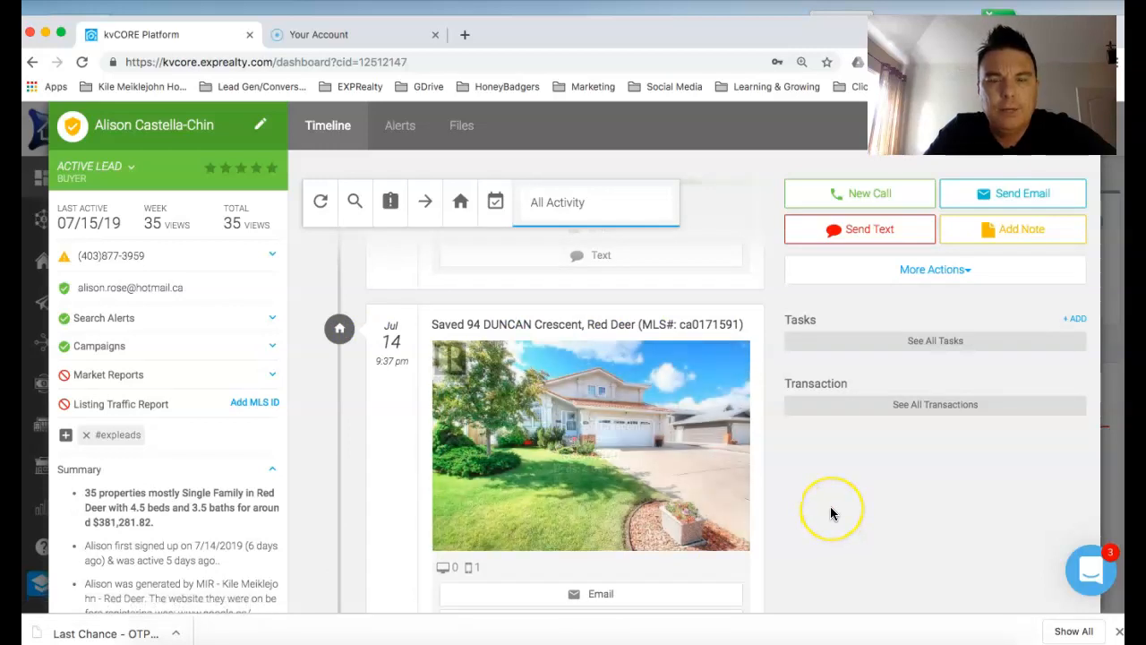
- Review the homes the lead saved on Jul 14, up to the "[Buying a home] Sucks" email in the timeline
{"action": "scroll", "coordinate": [830, 506], "scroll_direction": "down", "scroll_amount": 1}
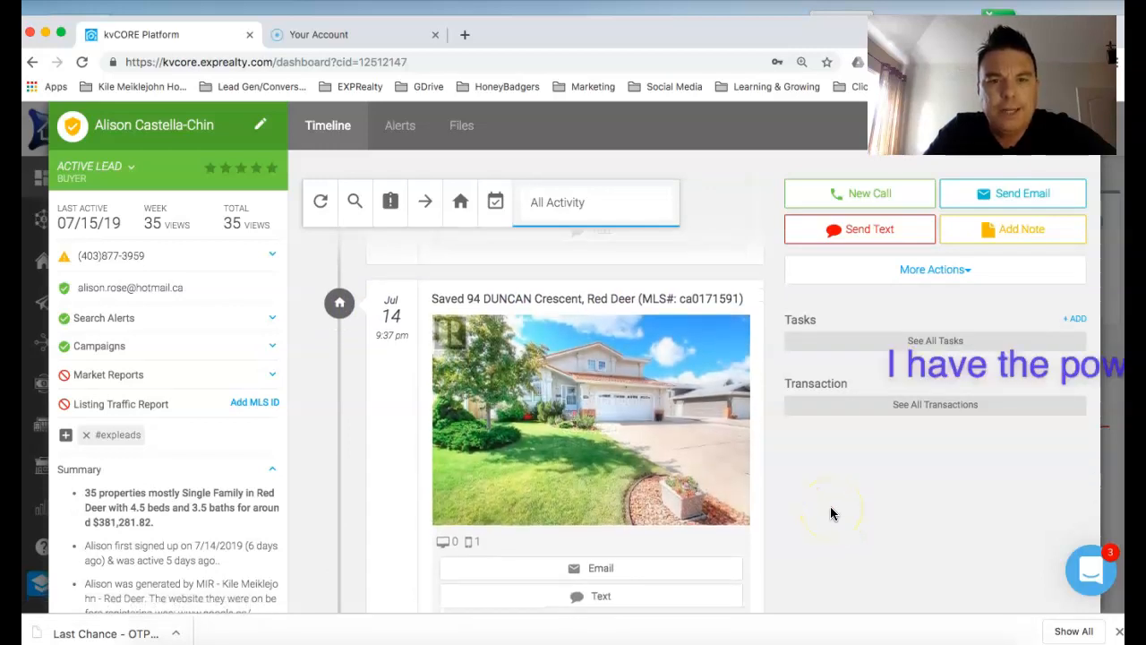
{"action": "scroll", "coordinate": [831, 506], "scroll_direction": "up", "scroll_amount": 2}
{"action": "scroll", "coordinate": [831, 506], "scroll_direction": "down", "scroll_amount": 3}
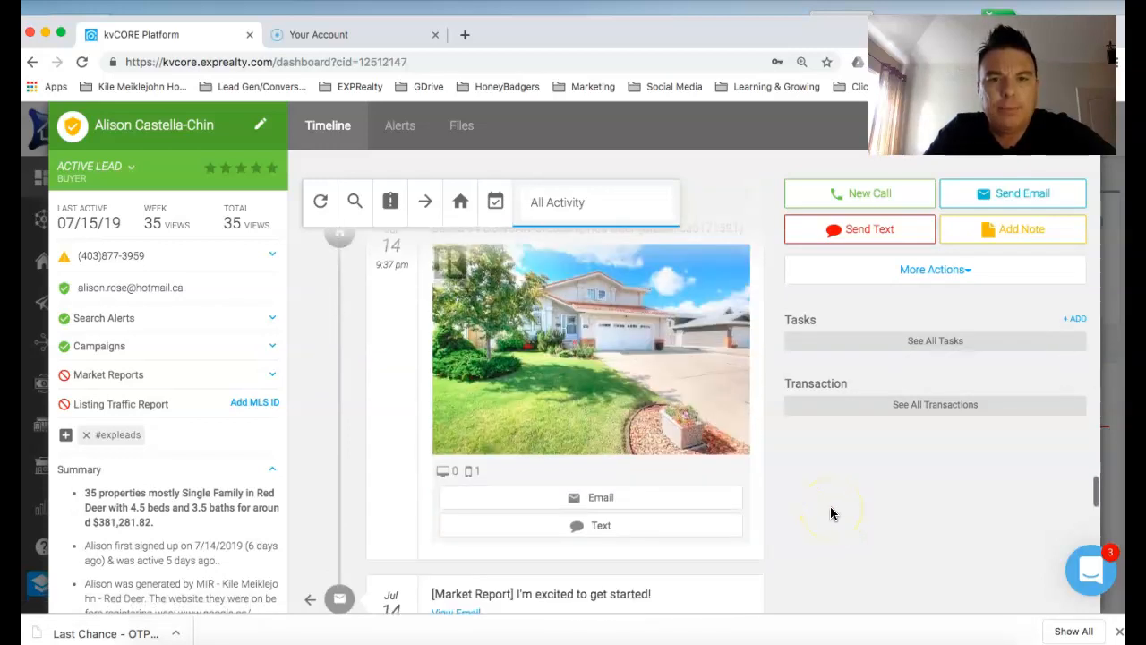
{"action": "scroll", "coordinate": [711, 473], "scroll_direction": "up", "scroll_amount": 5}
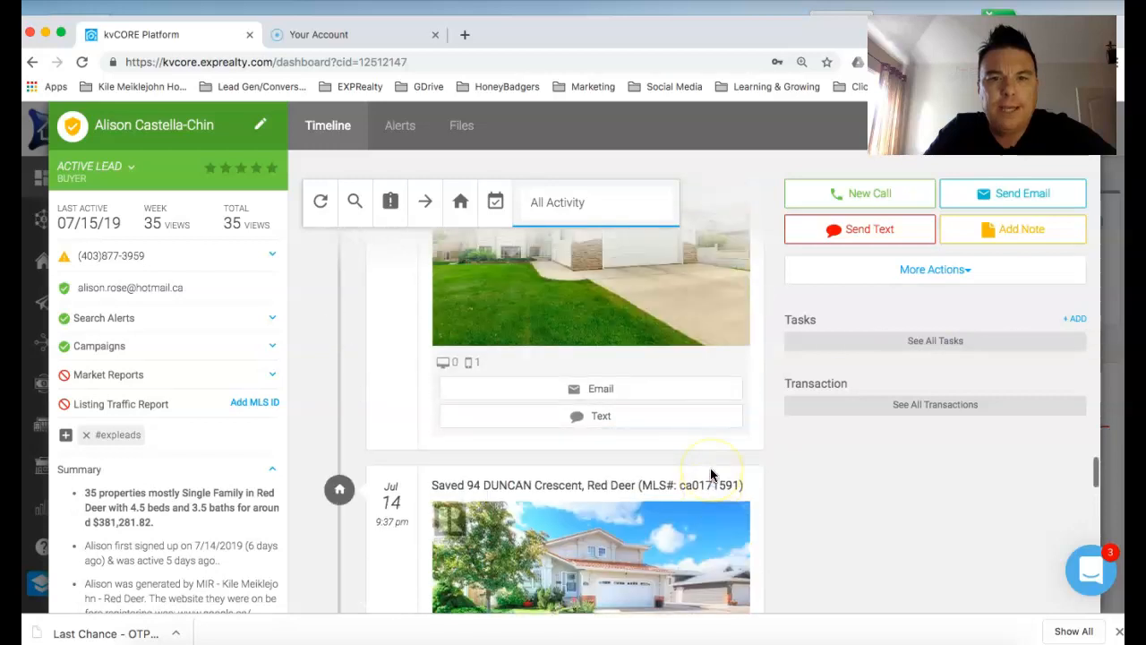
{"action": "scroll", "coordinate": [711, 475], "scroll_direction": "up", "scroll_amount": 8}
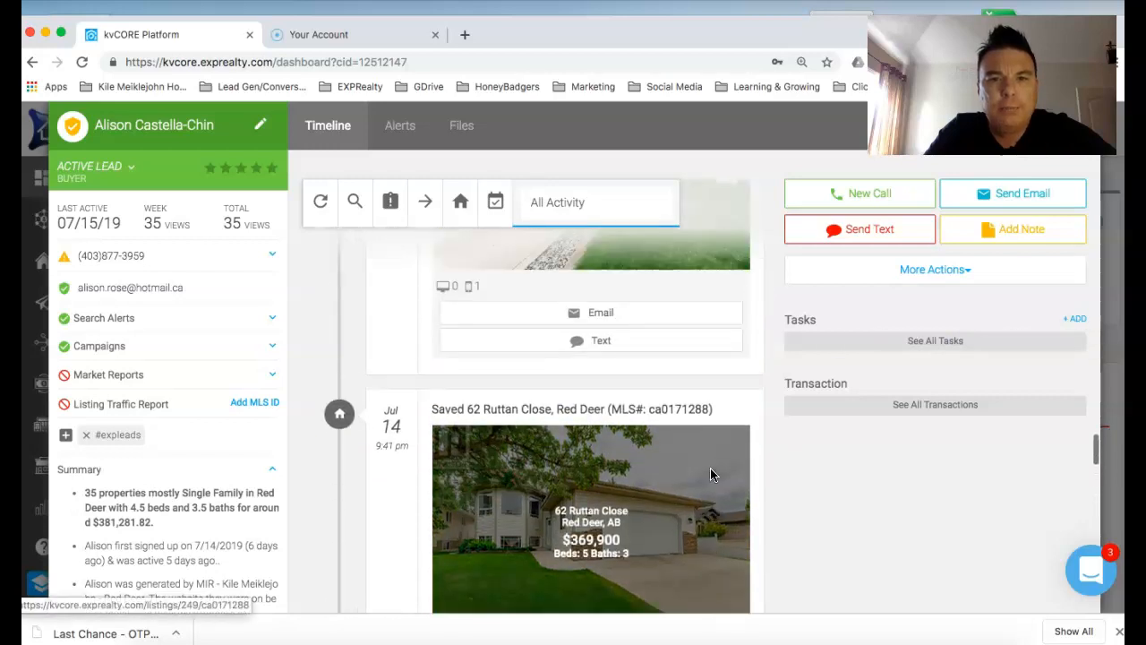
{"action": "scroll", "coordinate": [711, 474], "scroll_direction": "up", "scroll_amount": 5}
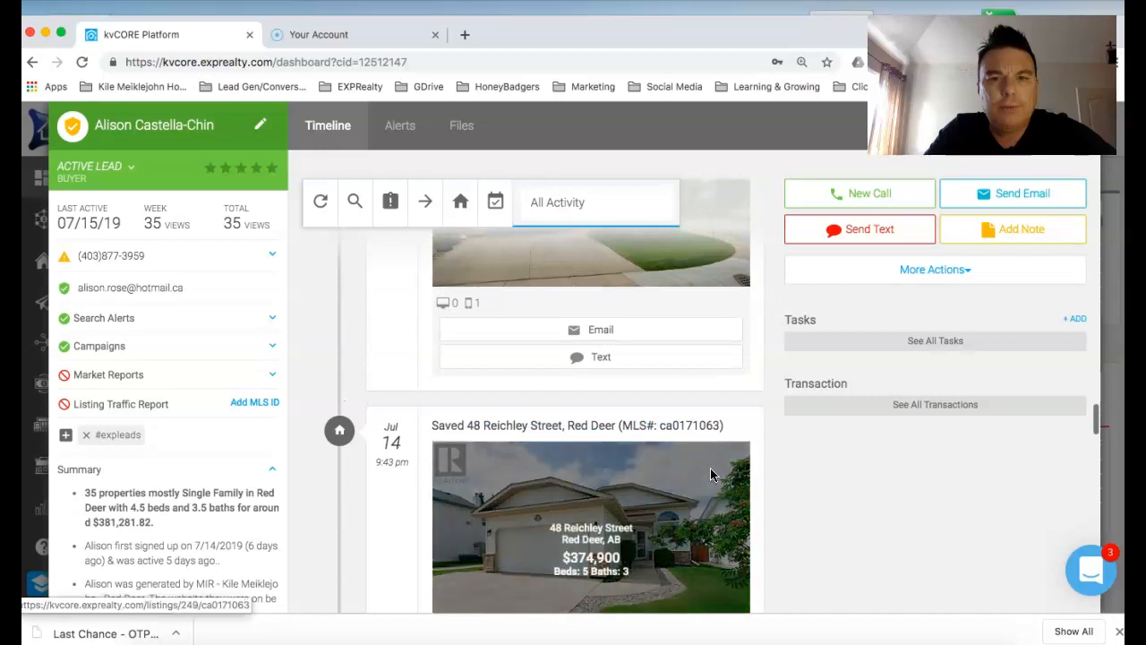
{"action": "scroll", "coordinate": [711, 469], "scroll_direction": "up", "scroll_amount": 8}
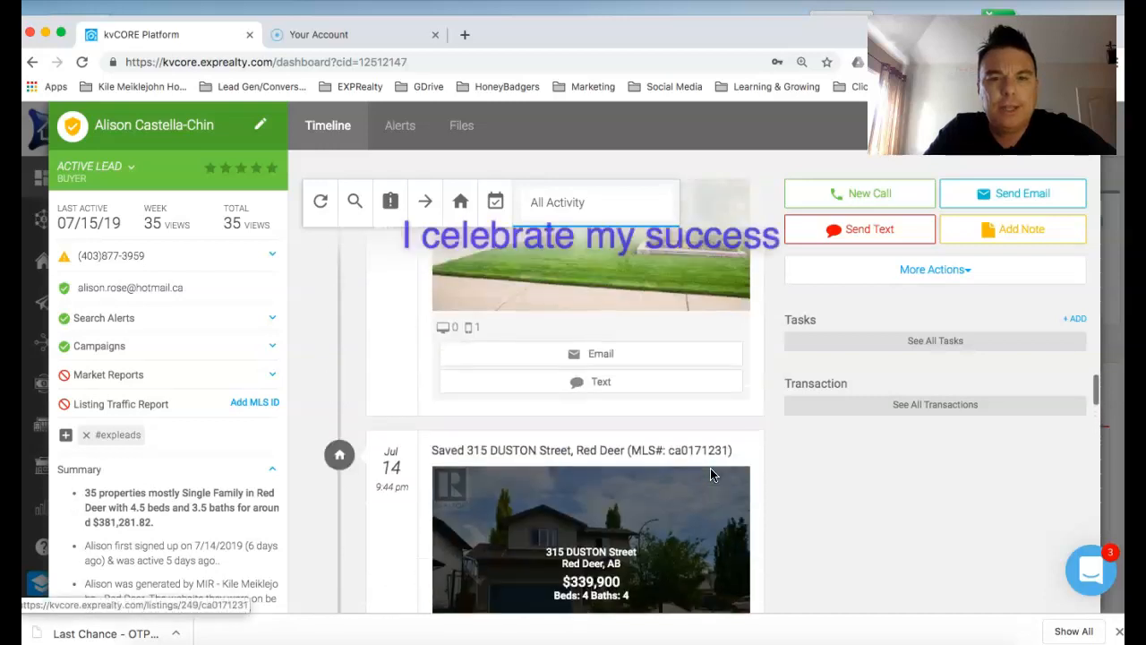
{"action": "scroll", "coordinate": [711, 474], "scroll_direction": "up", "scroll_amount": 6}
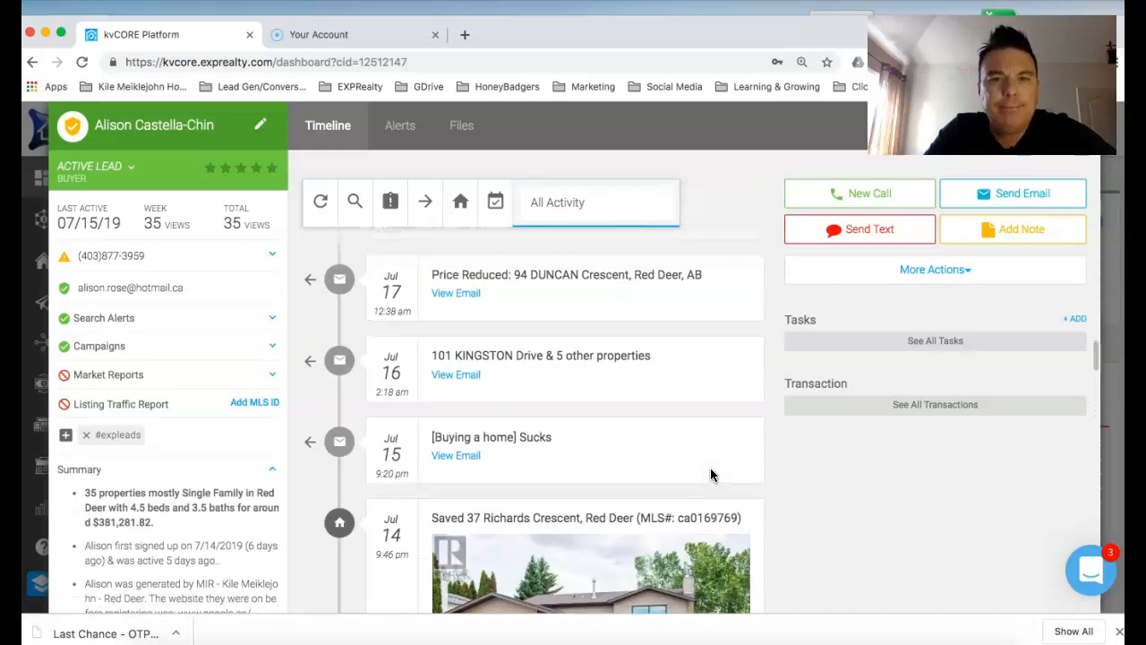
- Review the lead's timeline from the Jul 15 "[Buying a home] Sucks" email through the campaign texts to the first reply on Jul 20
{"action": "left_click", "coordinate": [578, 450]}
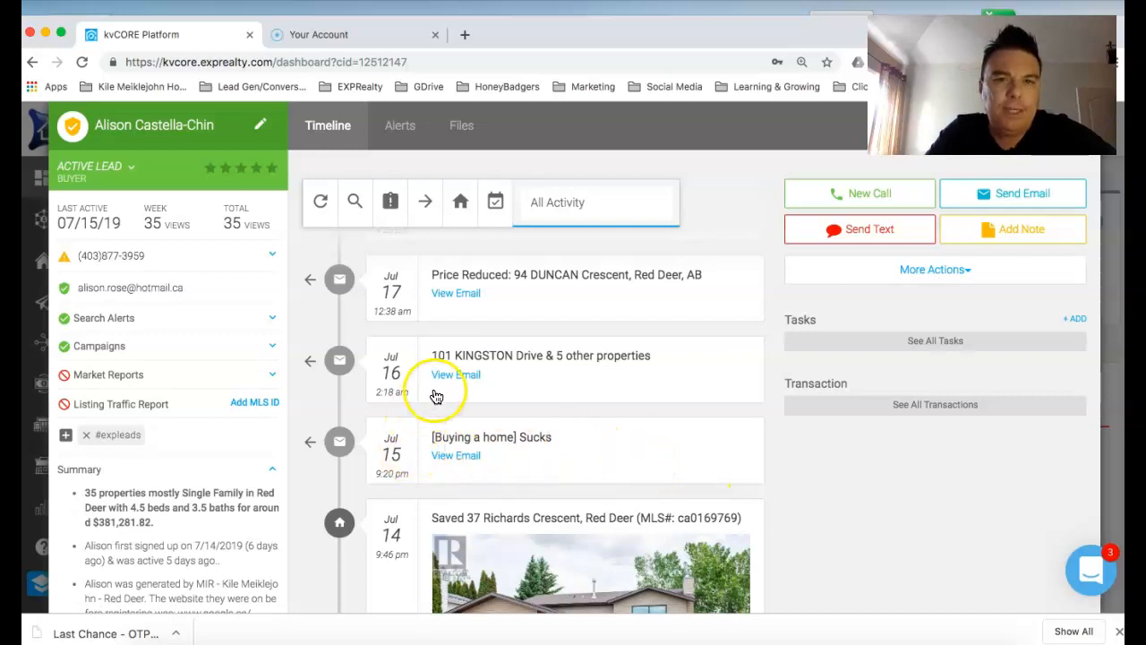
{"action": "scroll", "coordinate": [607, 403], "scroll_direction": "up", "scroll_amount": 2}
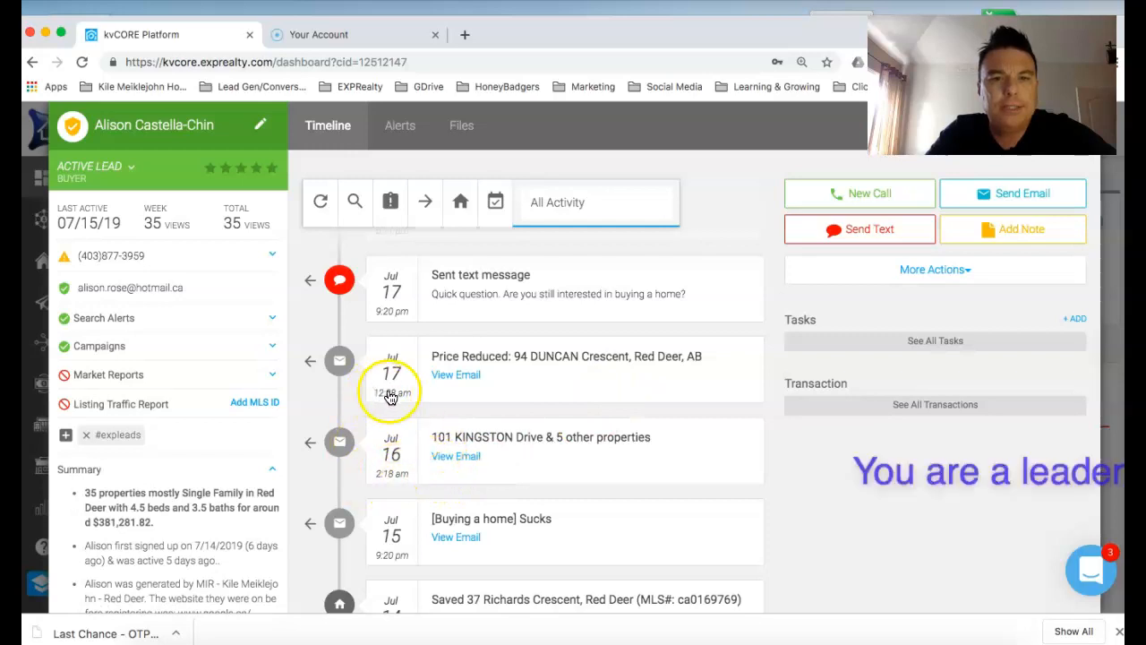
{"action": "scroll", "coordinate": [474, 388], "scroll_direction": "up", "scroll_amount": 4}
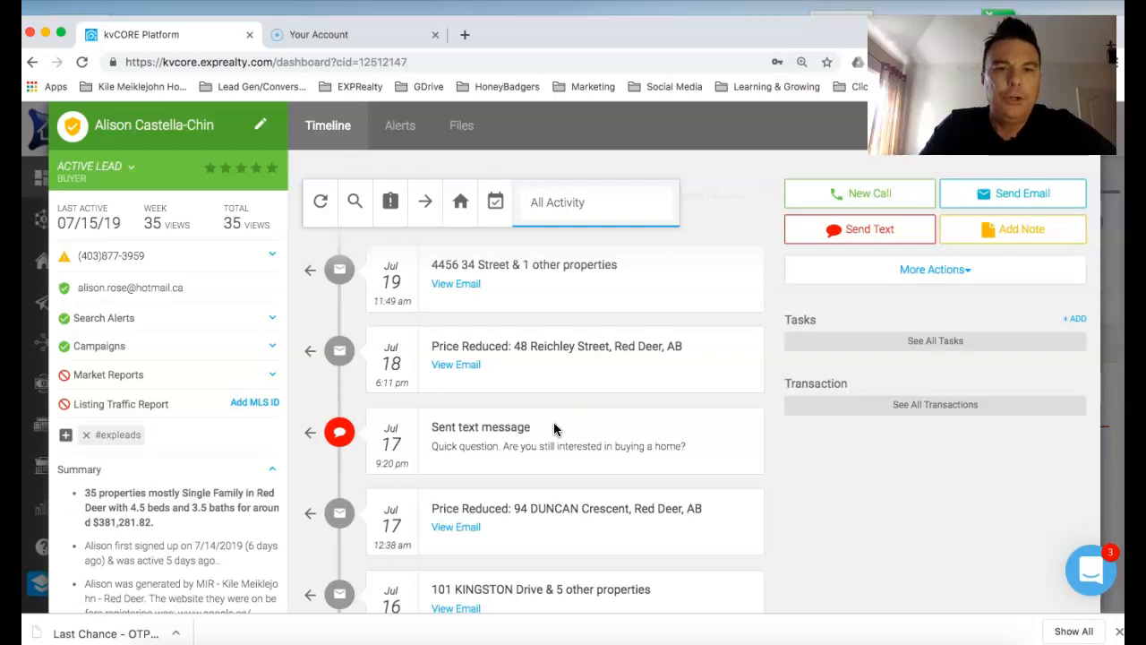
{"action": "scroll", "coordinate": [555, 429], "scroll_direction": "up", "scroll_amount": 2}
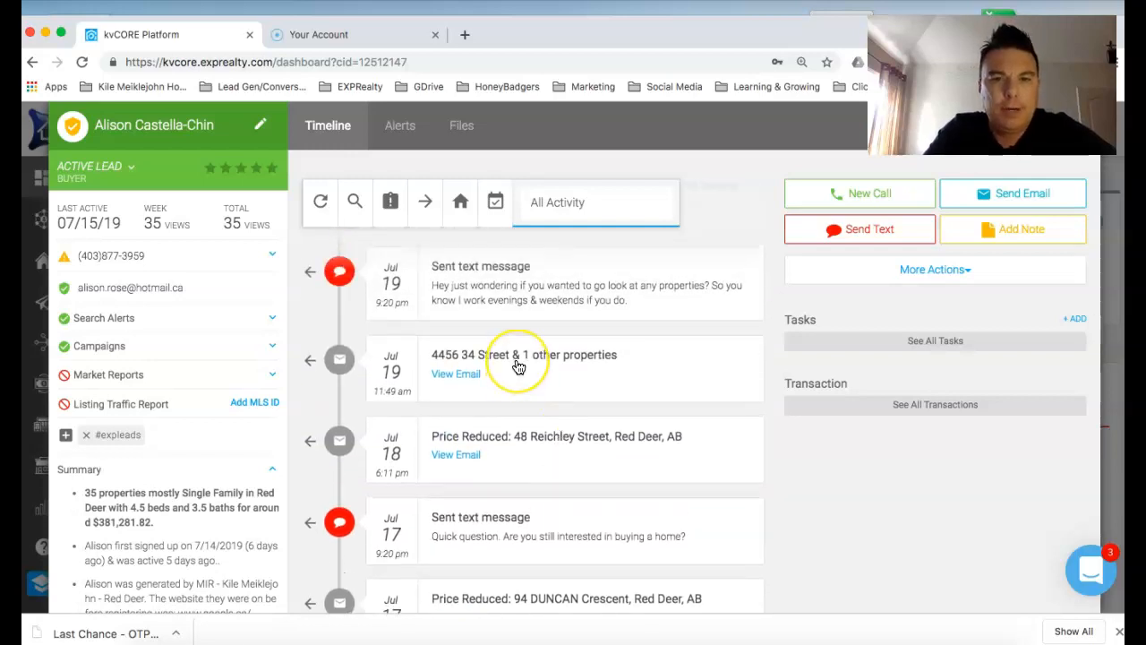
{"action": "scroll", "coordinate": [515, 363], "scroll_direction": "up", "scroll_amount": 3}
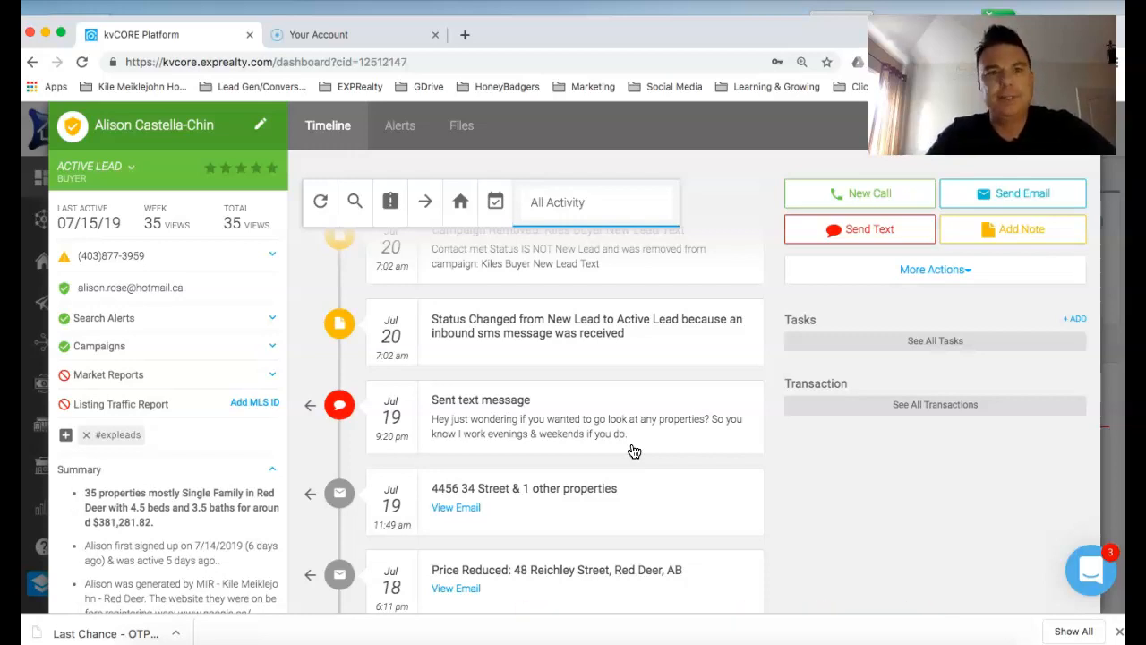
{"action": "scroll", "coordinate": [634, 451], "scroll_direction": "up", "scroll_amount": 1}
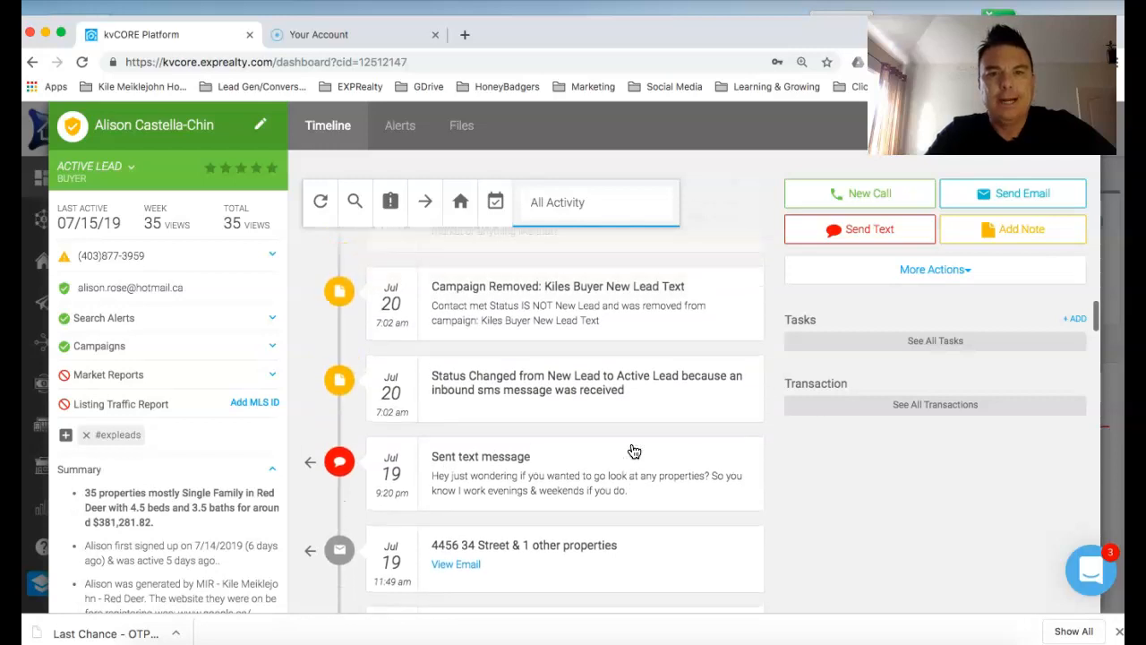
{"action": "scroll", "coordinate": [634, 451], "scroll_direction": "up", "scroll_amount": 2}
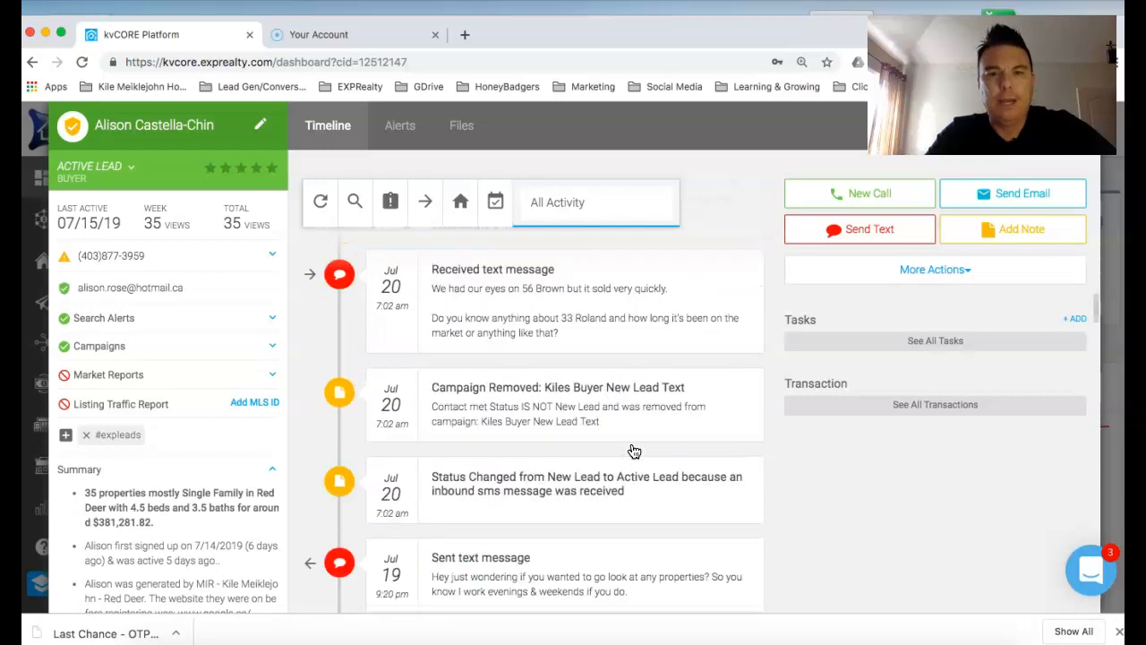
{"action": "left_click", "coordinate": [402, 286]}
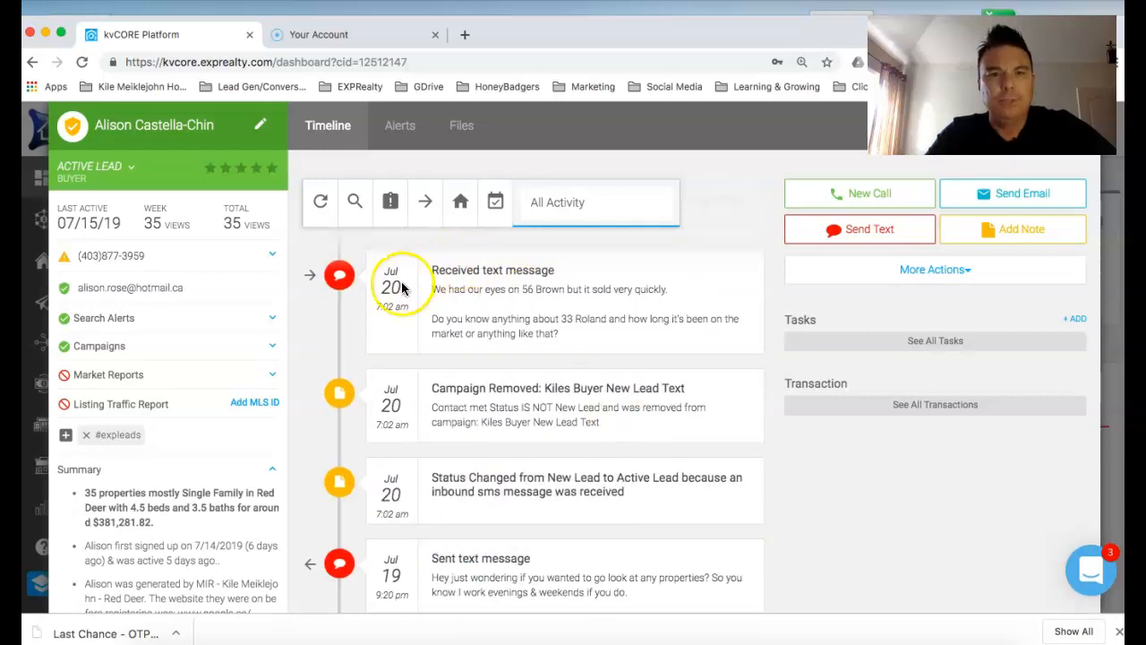
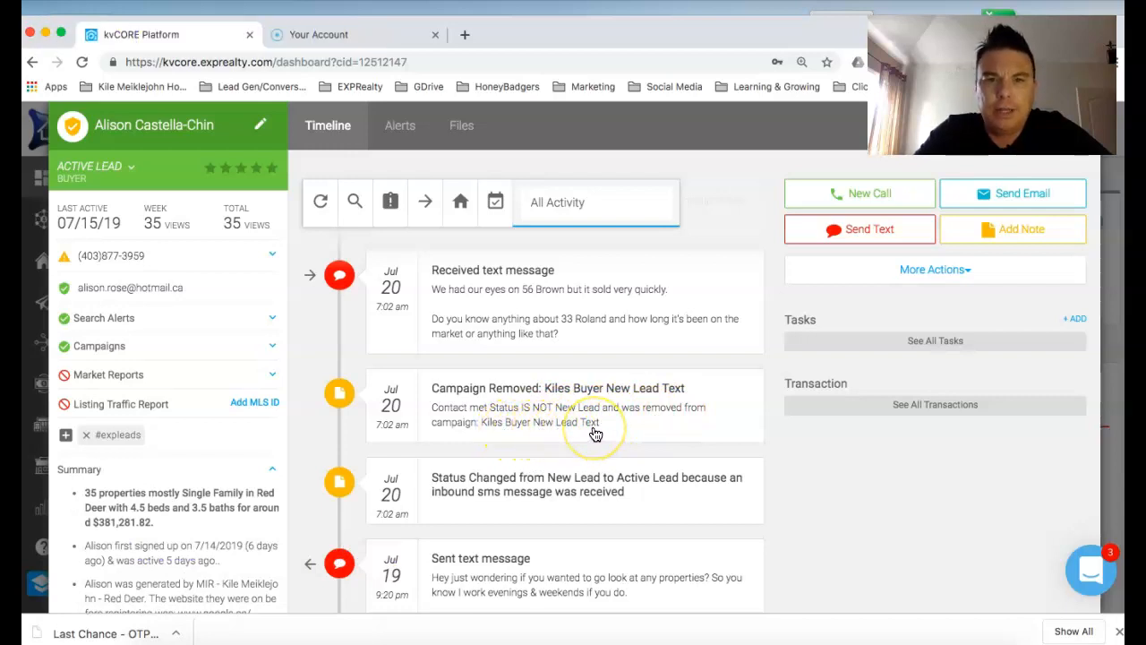
- Expand the lead's assigned campaigns and examine the Jul 20 campaign removal and addition entries around the first replies
{"action": "left_click", "coordinate": [106, 347]}
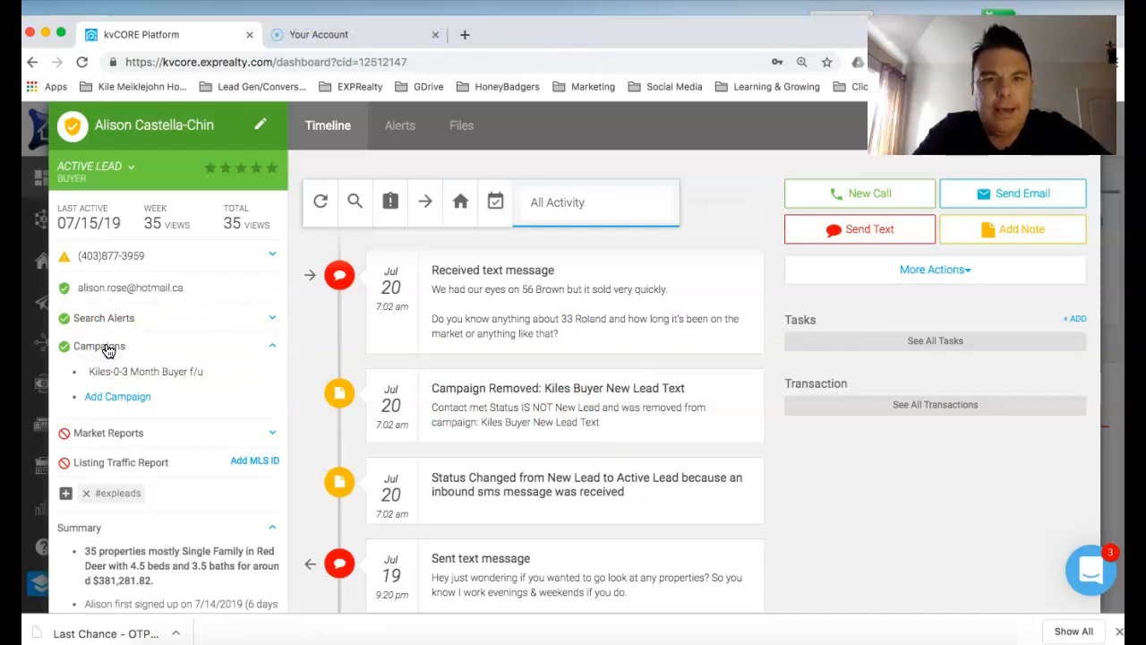
{"action": "scroll", "coordinate": [600, 463], "scroll_direction": "up", "scroll_amount": 3}
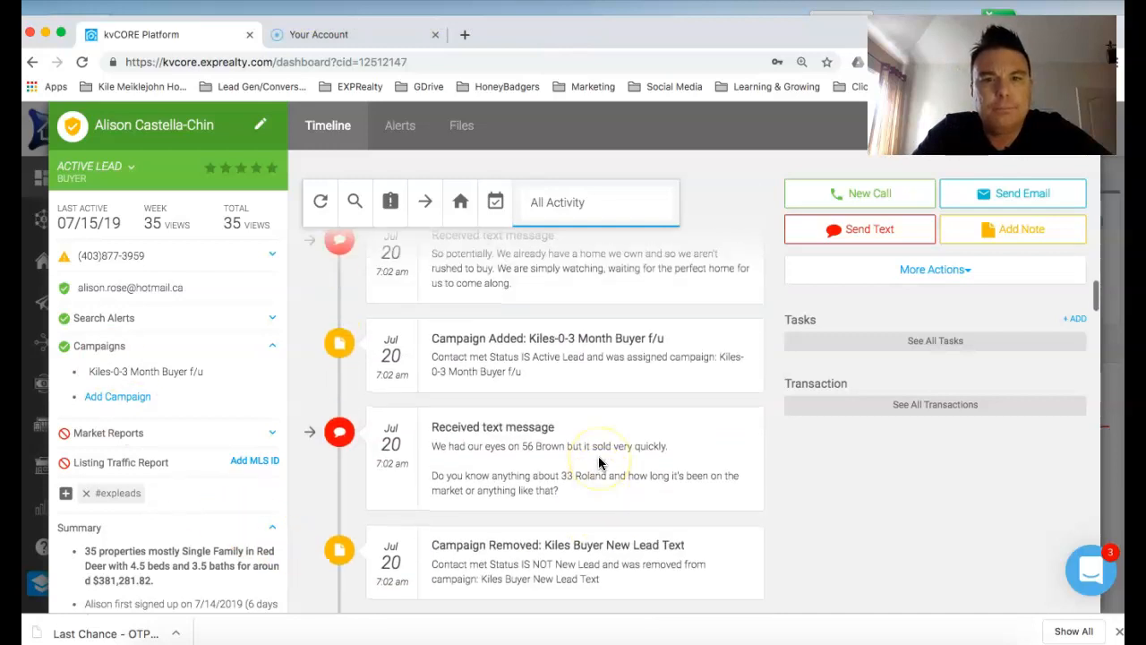
{"action": "scroll", "coordinate": [598, 459], "scroll_direction": "down", "scroll_amount": 1}
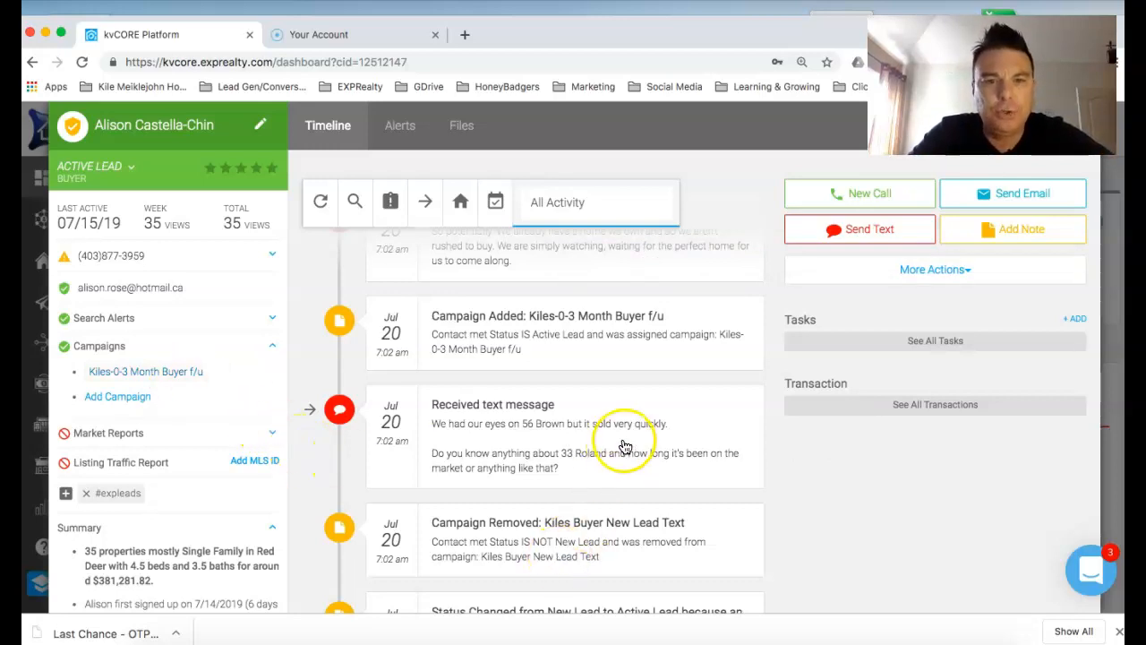
{"action": "scroll", "coordinate": [731, 475], "scroll_direction": "down", "scroll_amount": 1}
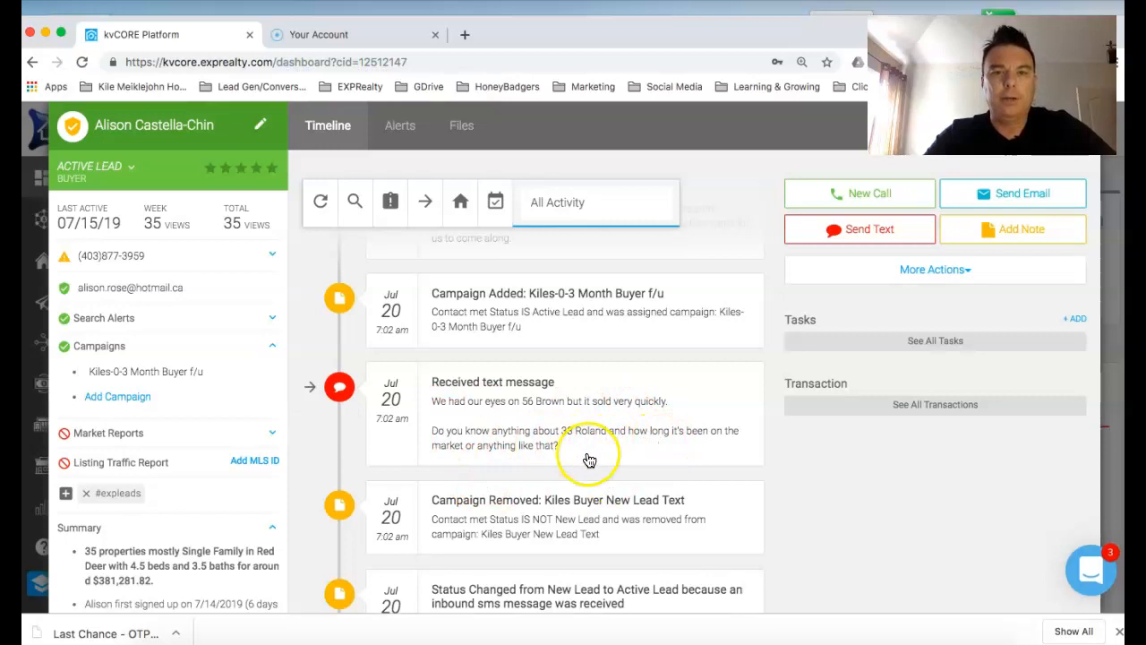
{"action": "scroll", "coordinate": [590, 460], "scroll_direction": "up", "scroll_amount": 3}
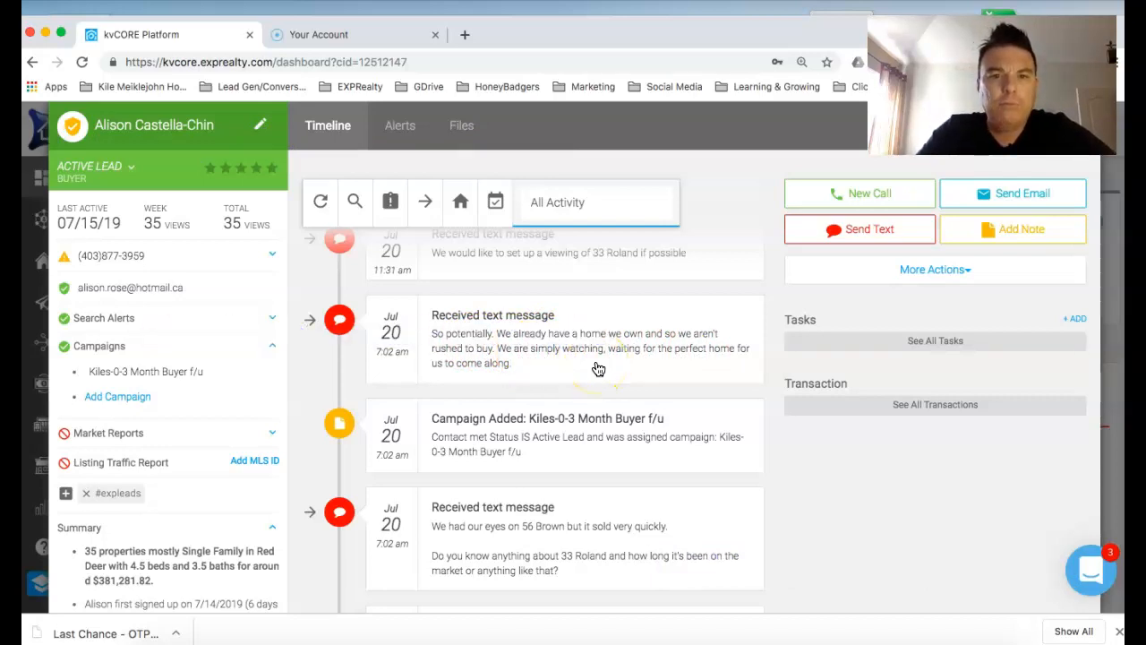
{"action": "scroll", "coordinate": [598, 369], "scroll_direction": "up", "scroll_amount": 2}
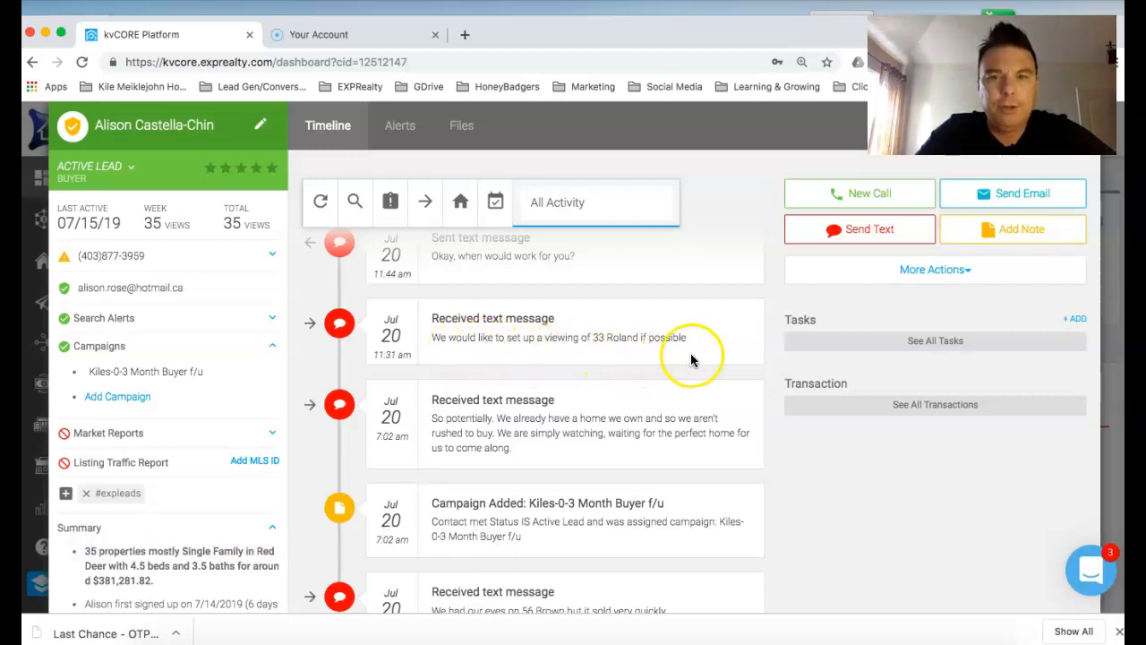
{"action": "scroll", "coordinate": [705, 358], "scroll_direction": "up", "scroll_amount": 2}
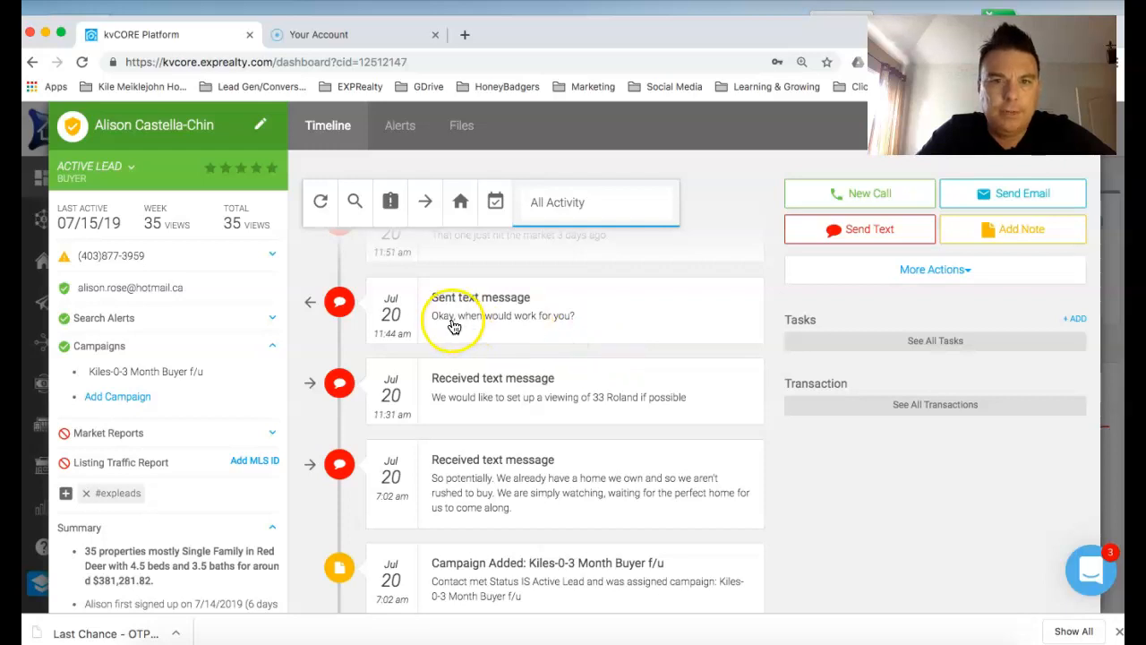
{"action": "scroll", "coordinate": [540, 336], "scroll_direction": "up", "scroll_amount": 2}
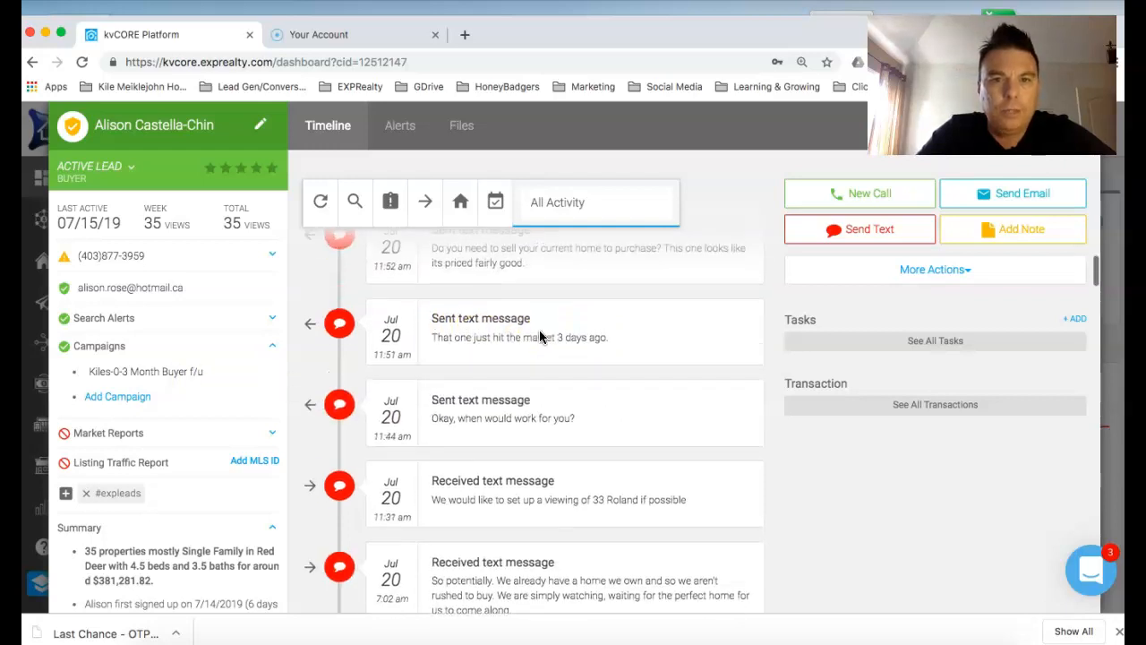
{"action": "scroll", "coordinate": [611, 383], "scroll_direction": "up", "scroll_amount": 2}
{"action": "scroll", "coordinate": [611, 383], "scroll_direction": "up", "scroll_amount": 1}
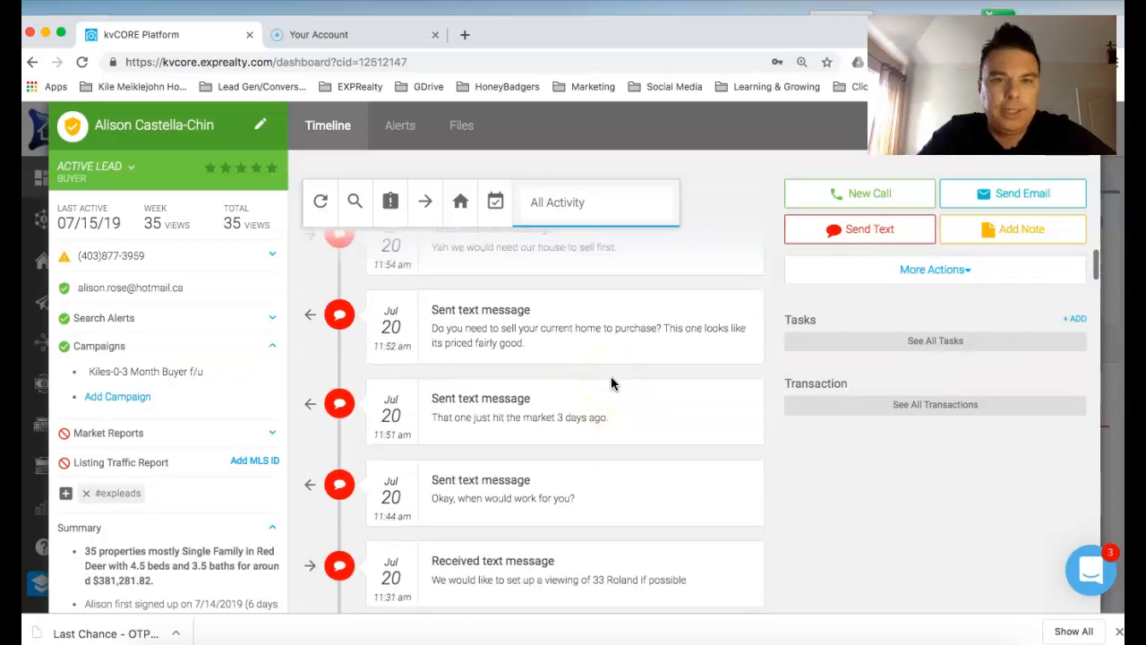
{"action": "scroll", "coordinate": [475, 356], "scroll_direction": "up", "scroll_amount": 2}
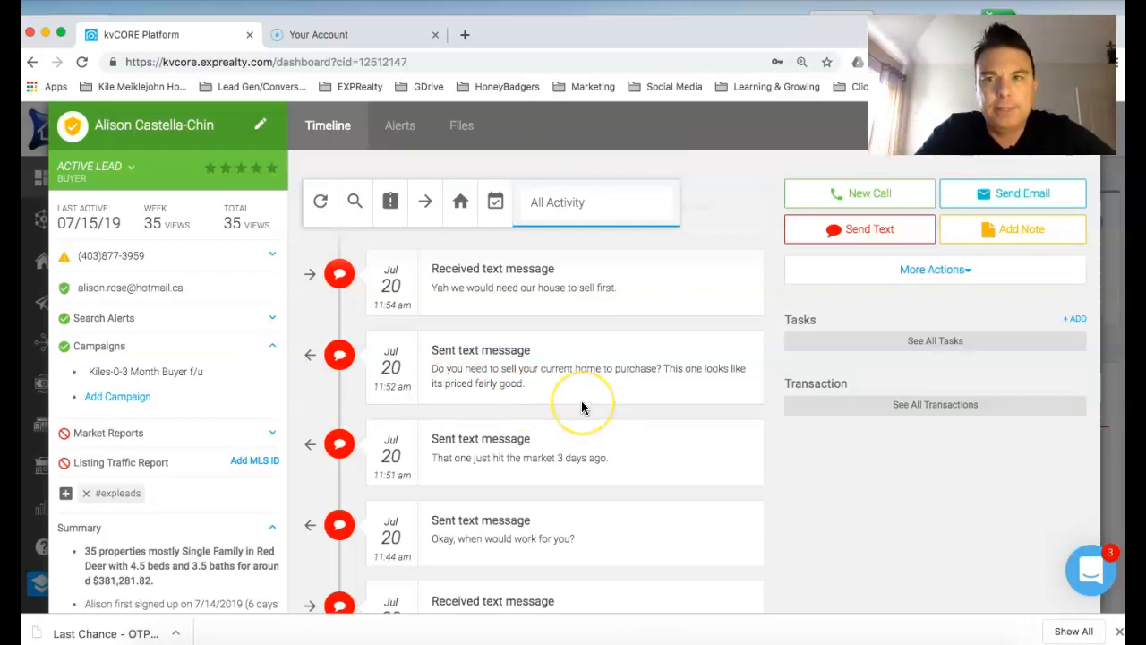
{"action": "scroll", "coordinate": [582, 403], "scroll_direction": "up", "scroll_amount": 1}
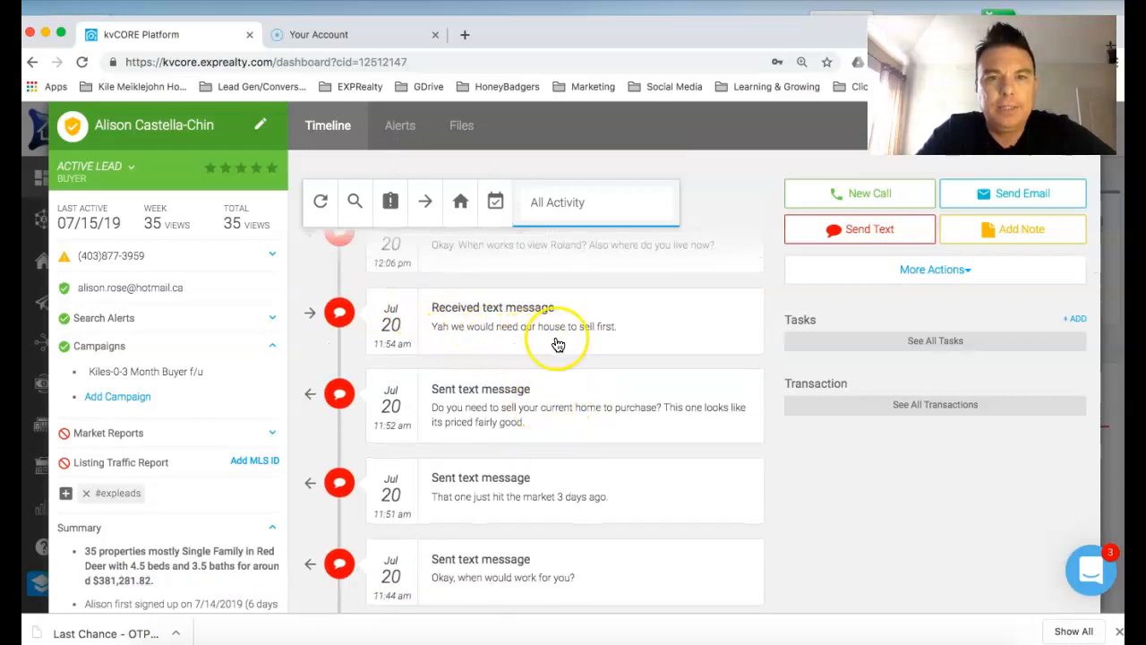
{"action": "scroll", "coordinate": [555, 340], "scroll_direction": "up", "scroll_amount": 2}
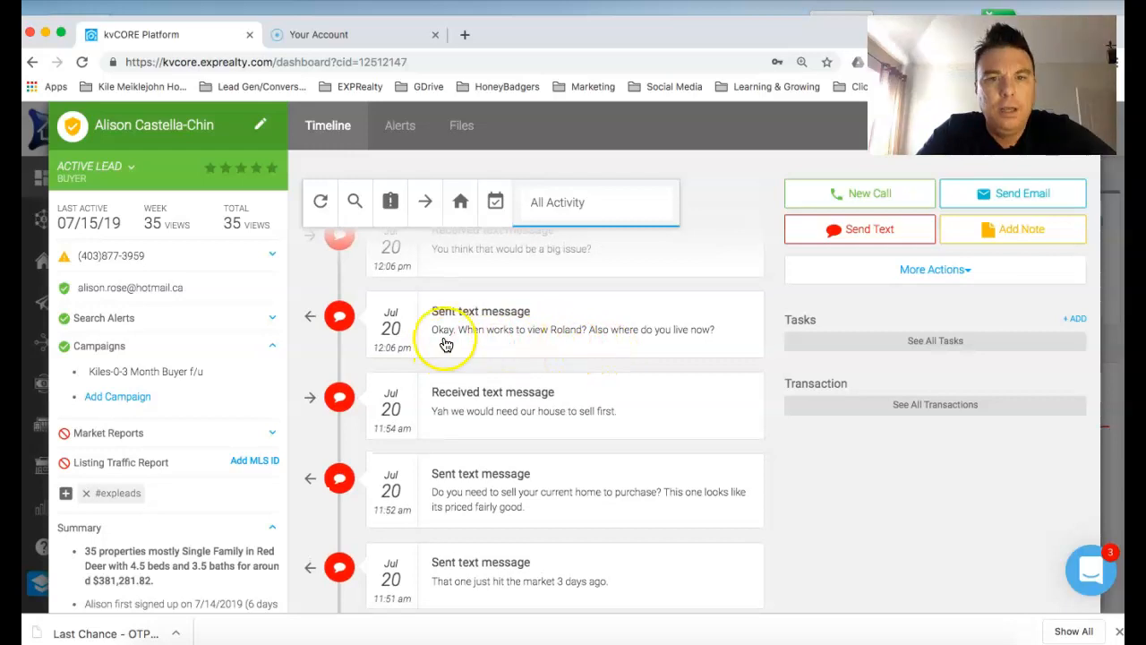
{"action": "scroll", "coordinate": [628, 367], "scroll_direction": "up", "scroll_amount": 1}
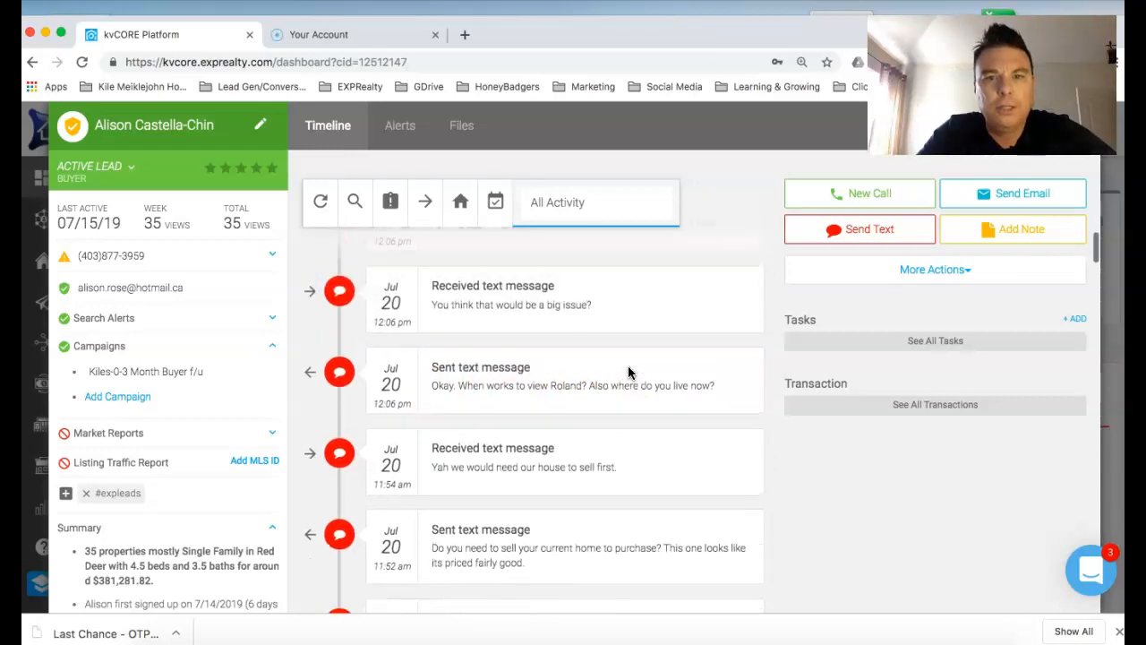
{"action": "scroll", "coordinate": [478, 325], "scroll_direction": "up", "scroll_amount": 1}
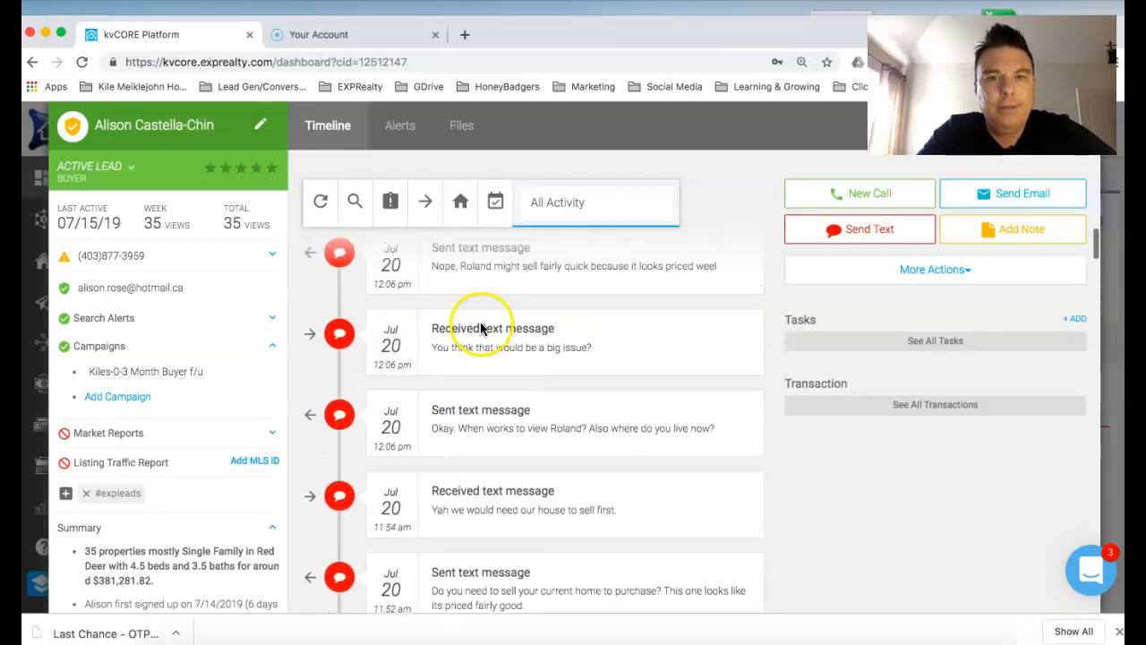
- Read the rest of the Jul 20 conversation, including the outbound call, up to the newest timeline entry
{"action": "scroll", "coordinate": [566, 362], "scroll_direction": "up", "scroll_amount": 2}
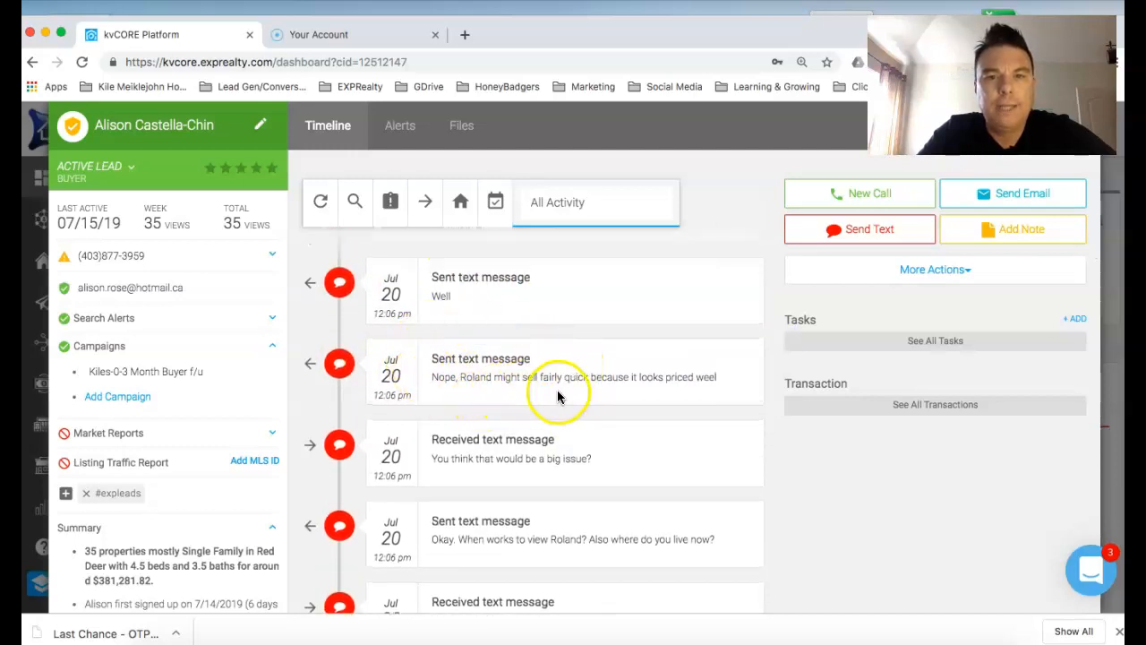
{"action": "scroll", "coordinate": [694, 399], "scroll_direction": "up", "scroll_amount": 1}
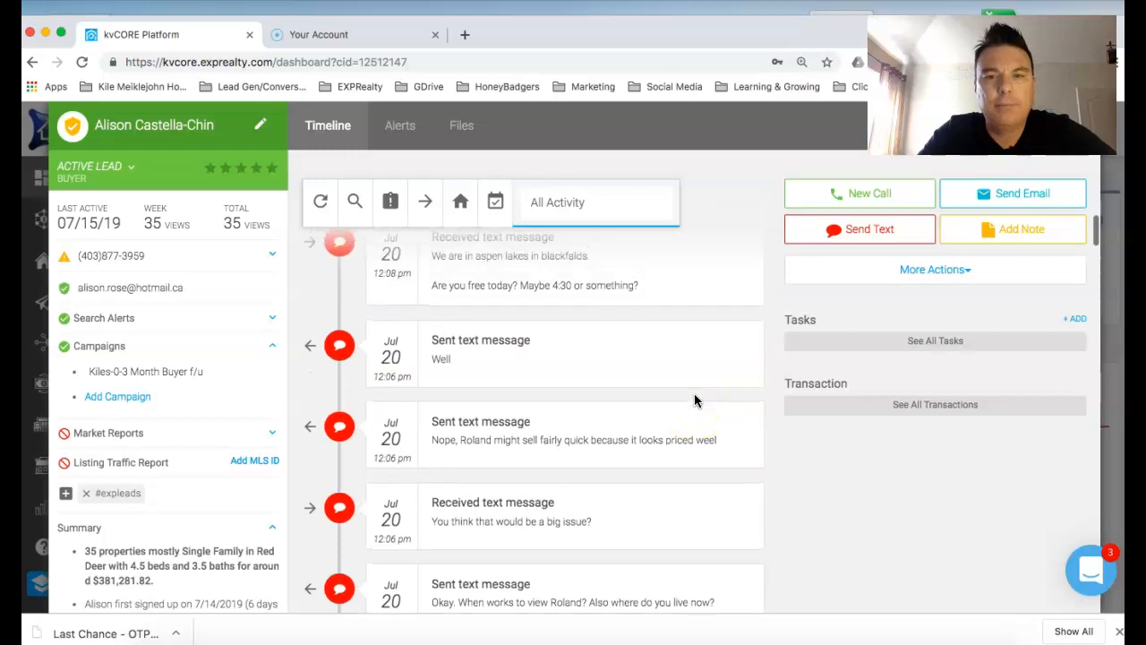
{"action": "scroll", "coordinate": [468, 338], "scroll_direction": "up", "scroll_amount": 1}
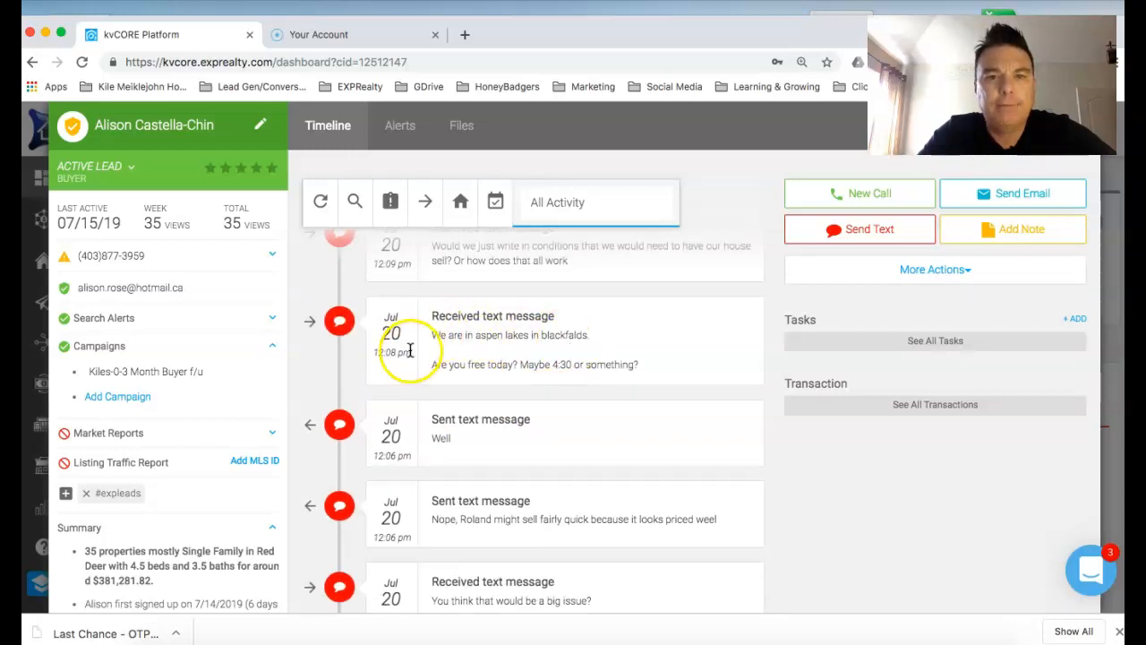
{"action": "scroll", "coordinate": [584, 394], "scroll_direction": "up", "scroll_amount": 2}
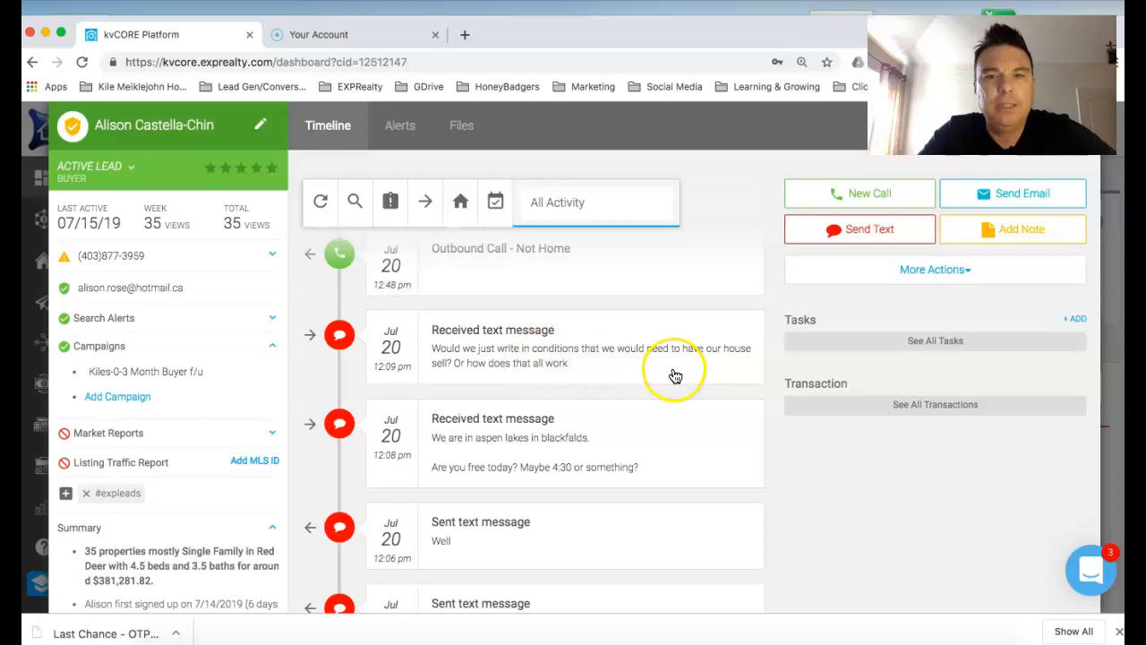
{"action": "scroll", "coordinate": [626, 394], "scroll_direction": "up", "scroll_amount": 1}
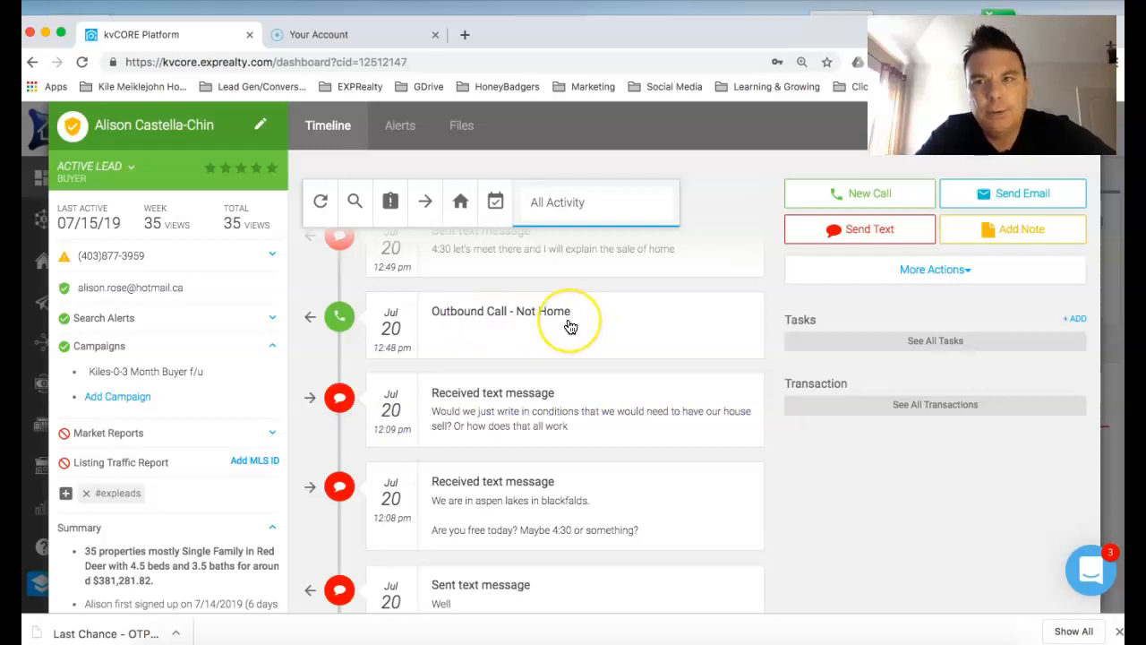
{"action": "scroll", "coordinate": [571, 326], "scroll_direction": "up", "scroll_amount": 2}
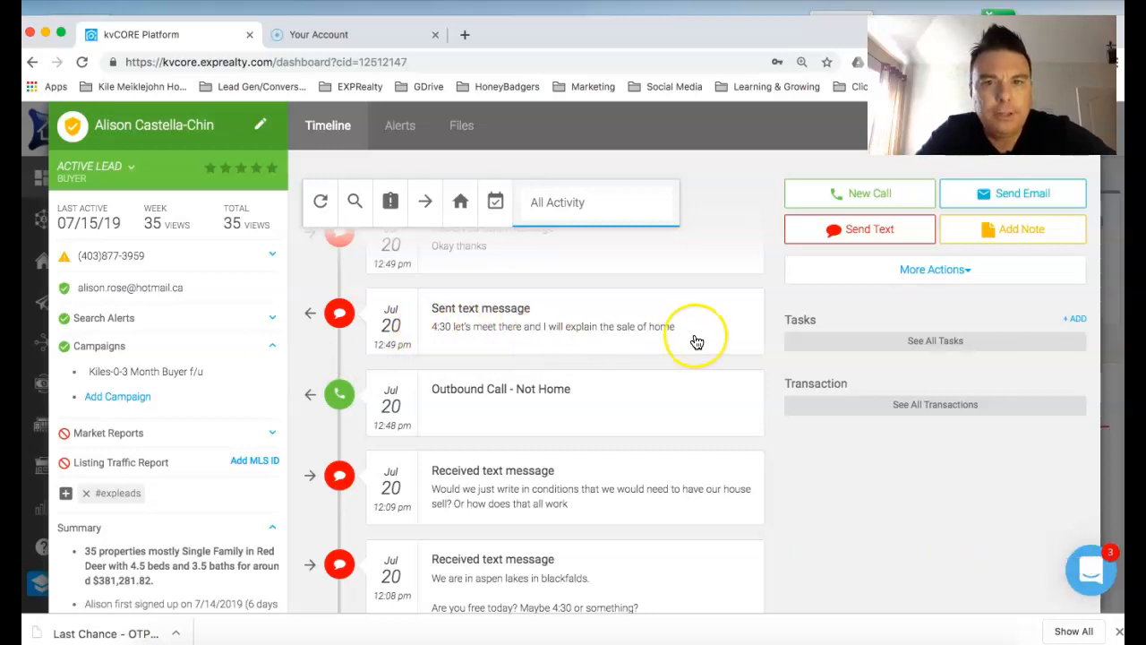
{"action": "scroll", "coordinate": [697, 342], "scroll_direction": "up", "scroll_amount": 3}
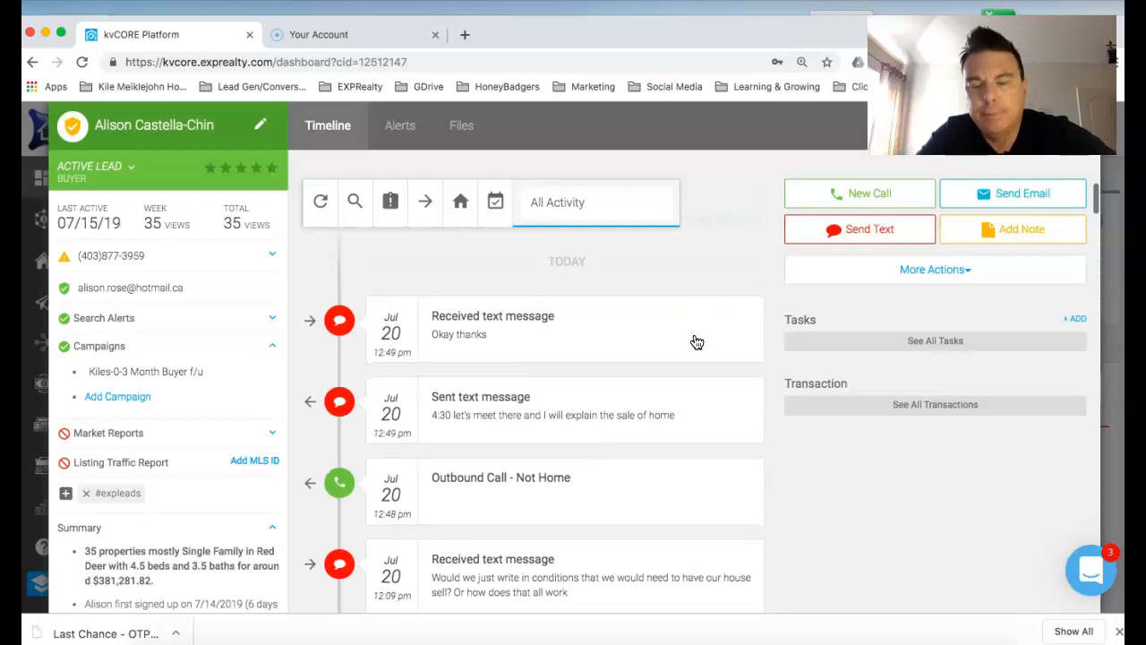
{"action": "scroll", "coordinate": [464, 341], "scroll_direction": "up", "scroll_amount": 1}
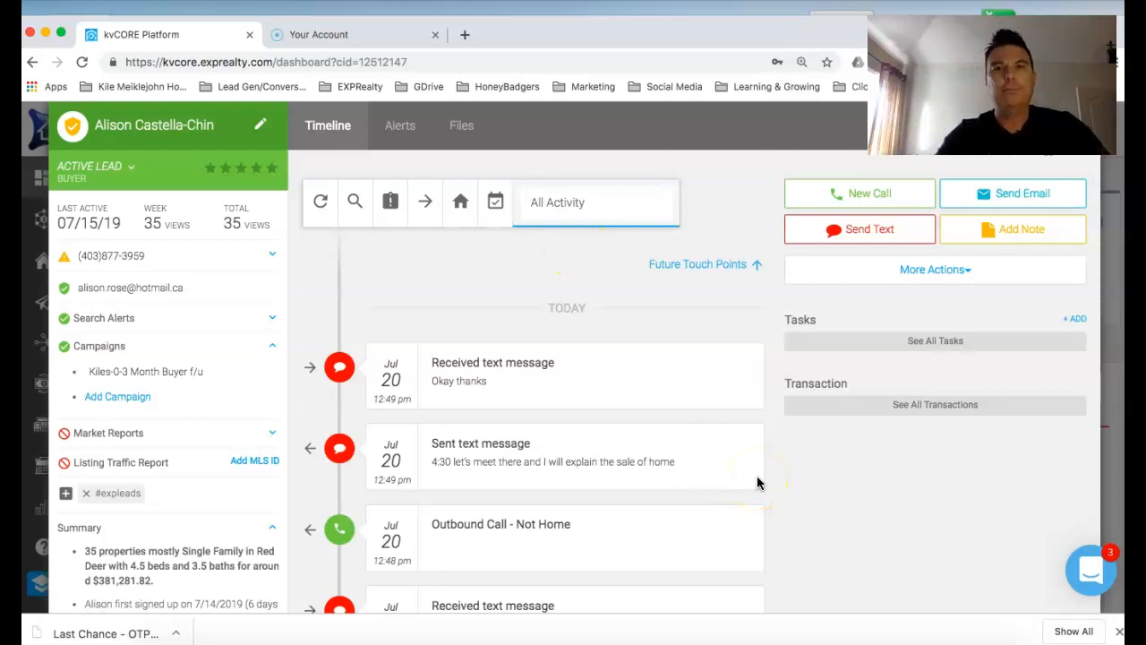
{"action": "left_click", "coordinate": [700, 272]}
{"action": "left_click", "coordinate": [972, 517]}
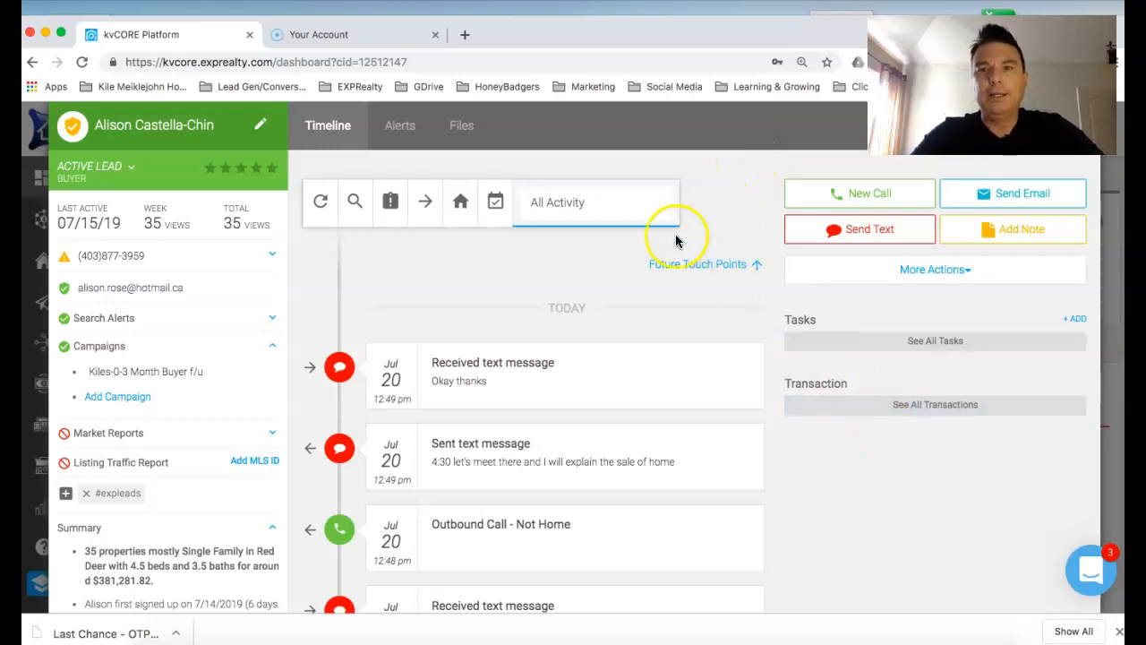
- Look back over the Jul 20 text conversation from the newest reply to the 33 Roland viewing request
{"action": "scroll", "coordinate": [842, 513], "scroll_direction": "down", "scroll_amount": 1}
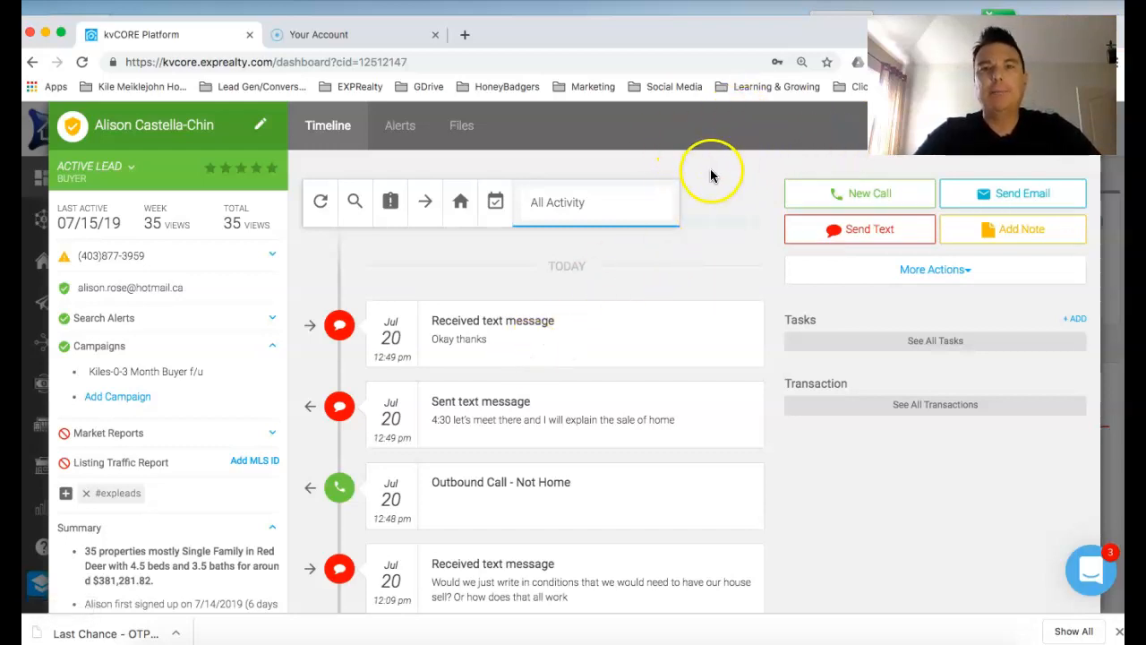
{"action": "scroll", "coordinate": [872, 575], "scroll_direction": "down", "scroll_amount": 2}
{"action": "scroll", "coordinate": [872, 575], "scroll_direction": "down", "scroll_amount": 3}
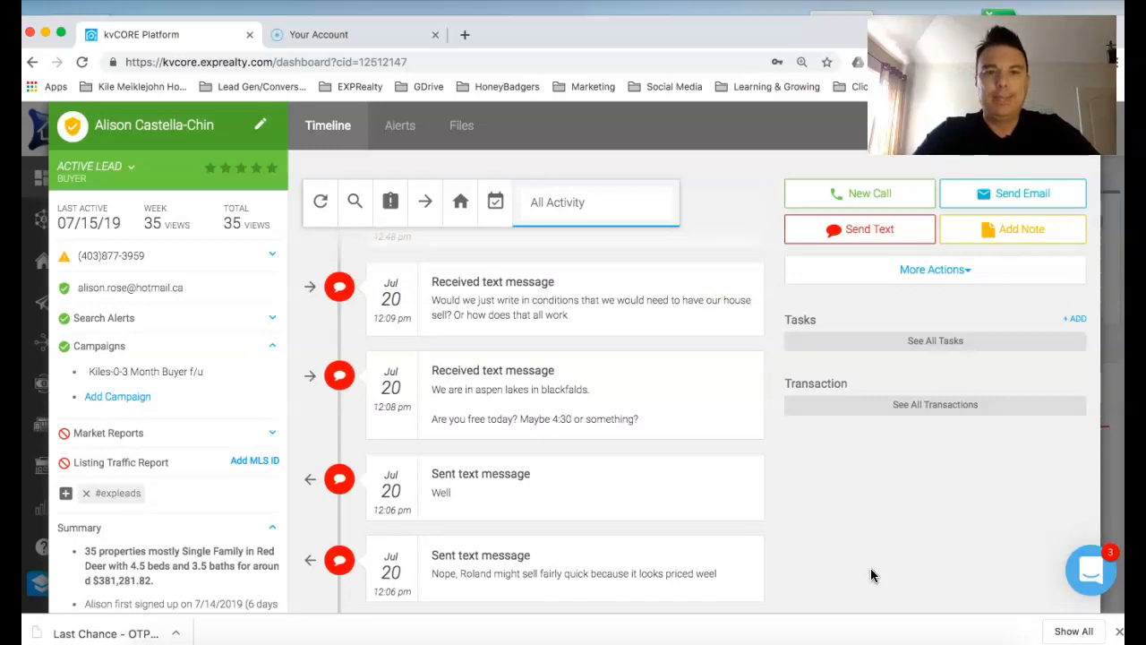
{"action": "scroll", "coordinate": [871, 568], "scroll_direction": "down", "scroll_amount": 3}
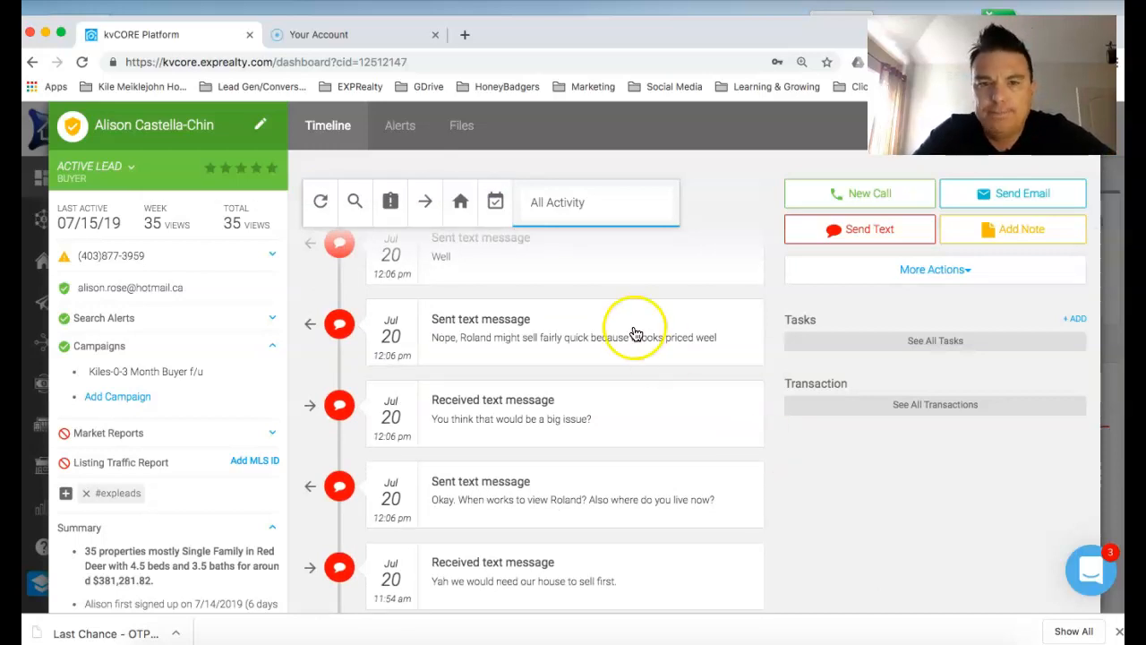
{"action": "scroll", "coordinate": [632, 327], "scroll_direction": "down", "scroll_amount": 2}
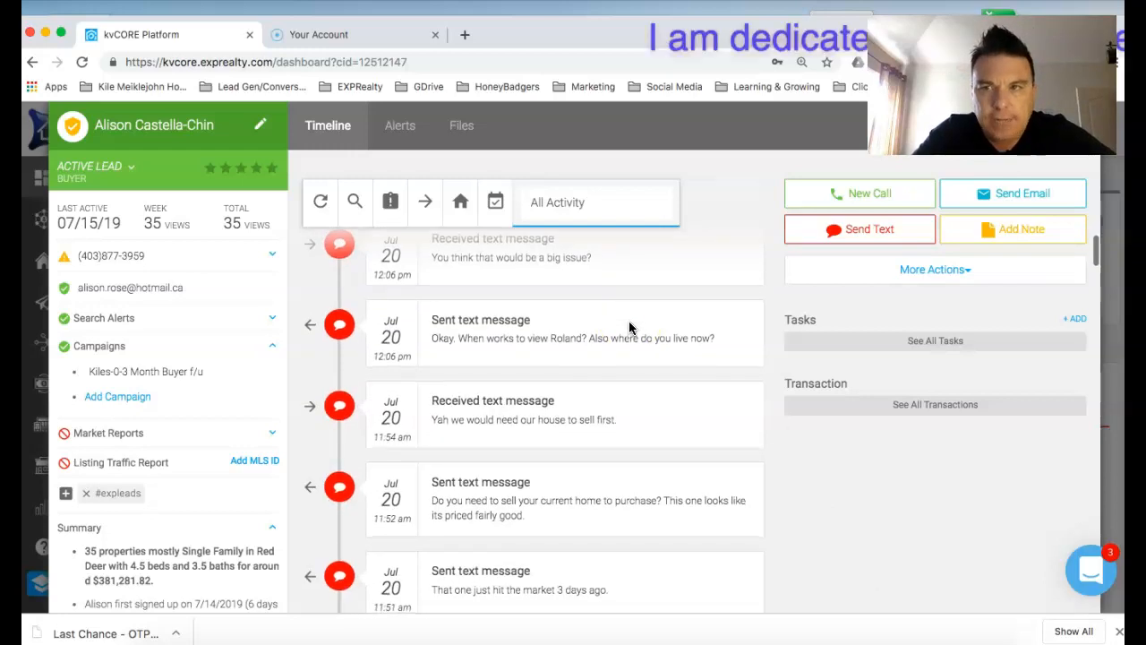
{"action": "scroll", "coordinate": [629, 327], "scroll_direction": "down", "scroll_amount": 1}
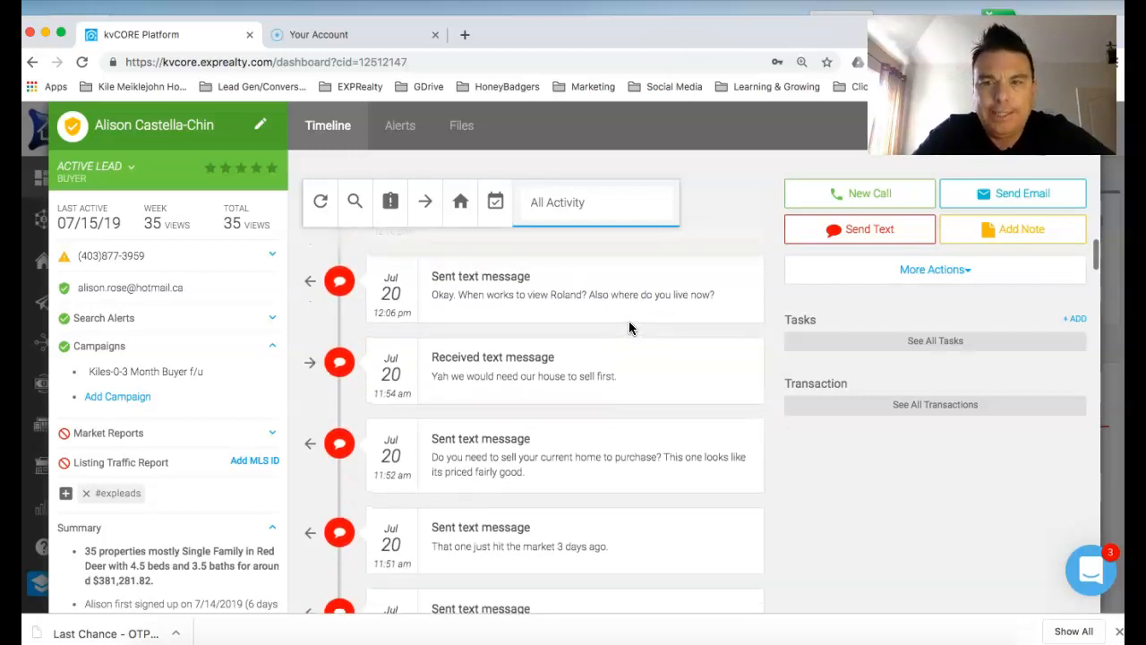
{"action": "scroll", "coordinate": [628, 327], "scroll_direction": "up", "scroll_amount": 5}
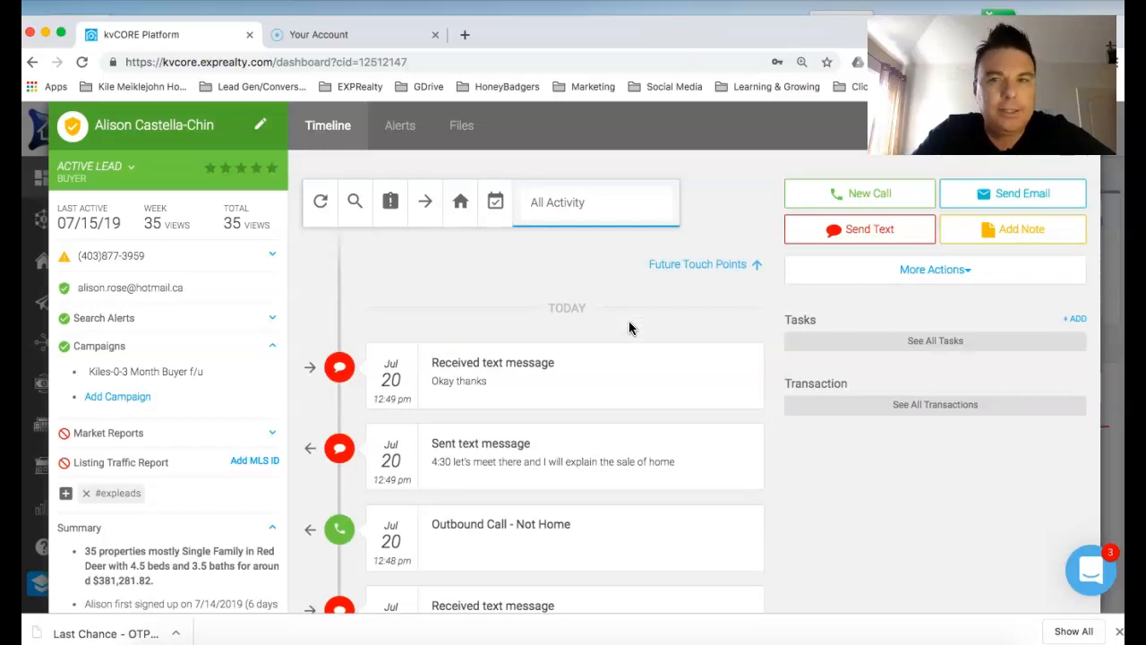
{"action": "scroll", "coordinate": [503, 265], "scroll_direction": "down", "scroll_amount": 3}
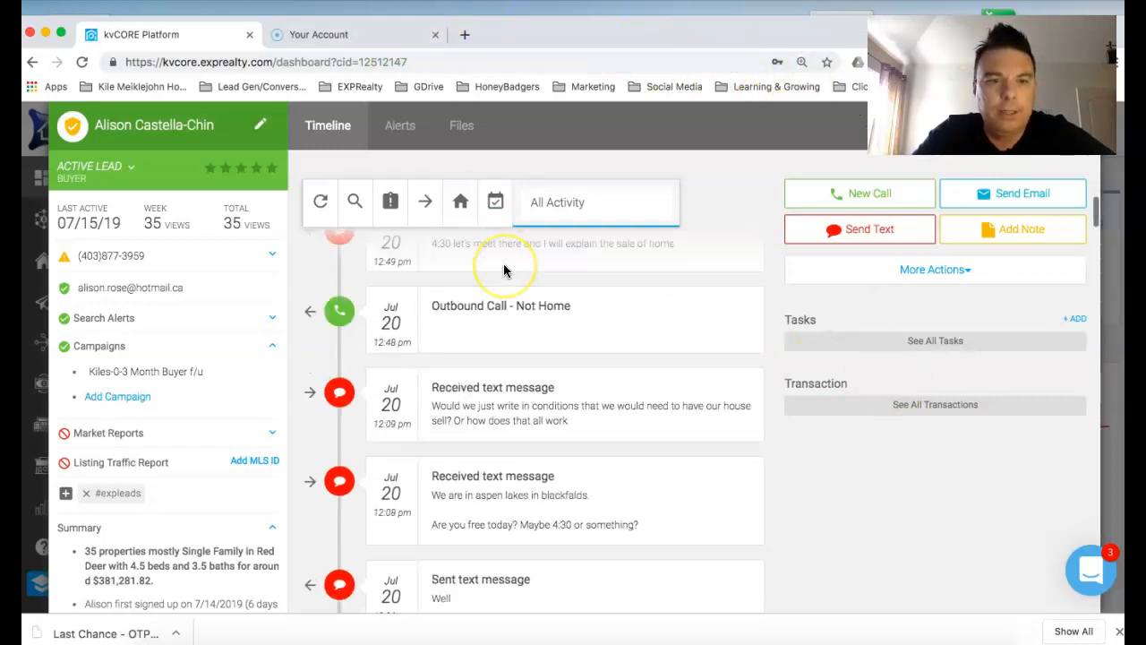
{"action": "scroll", "coordinate": [503, 267], "scroll_direction": "down", "scroll_amount": 10}
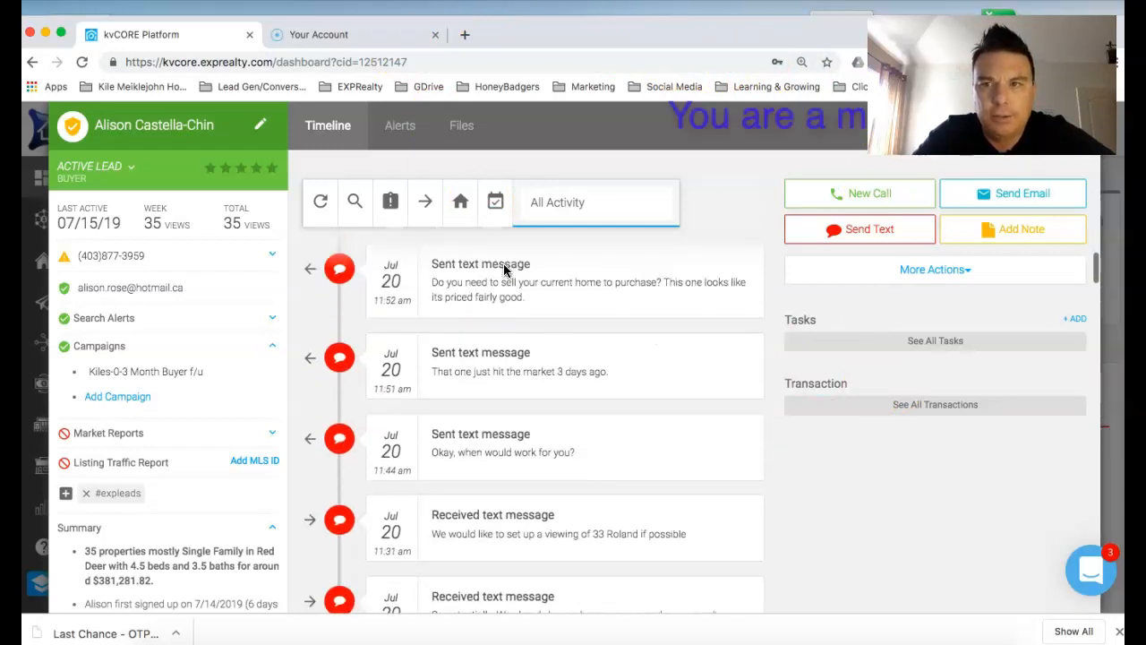